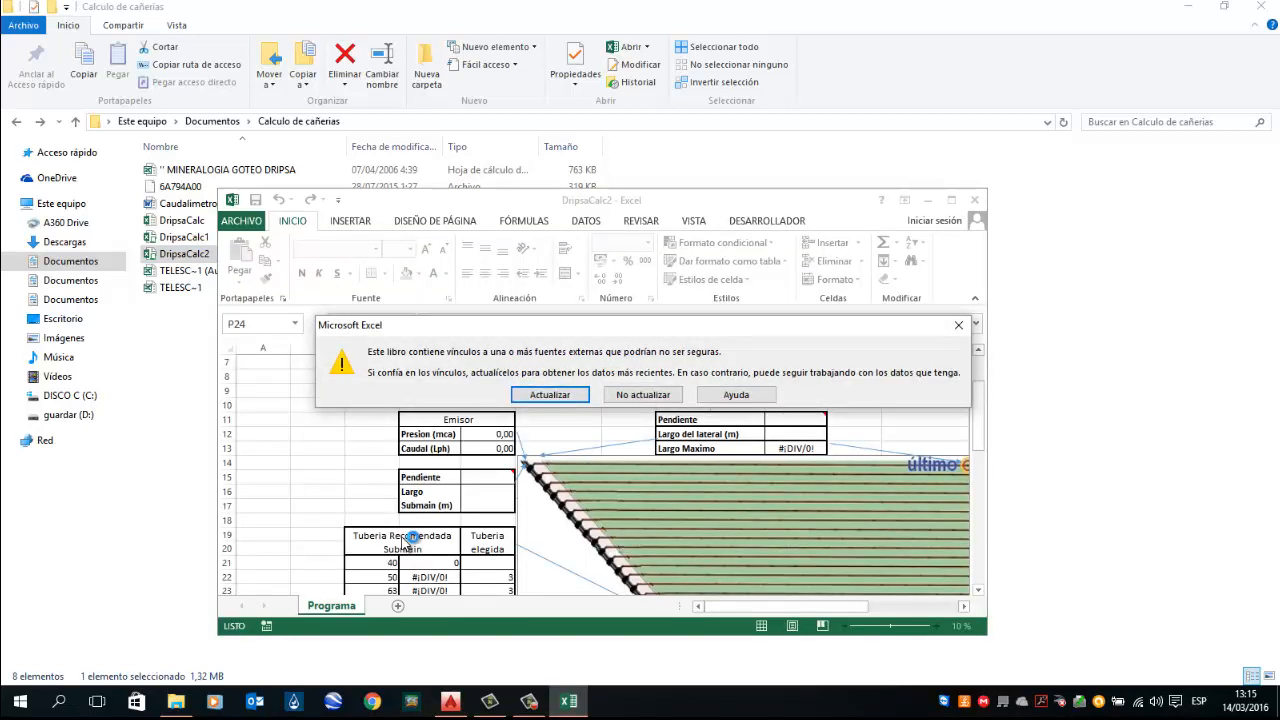
# Step: Open the workbook without updating external links and maximize its window
pyautogui.click(639, 397)
pyautogui.click(953, 200)
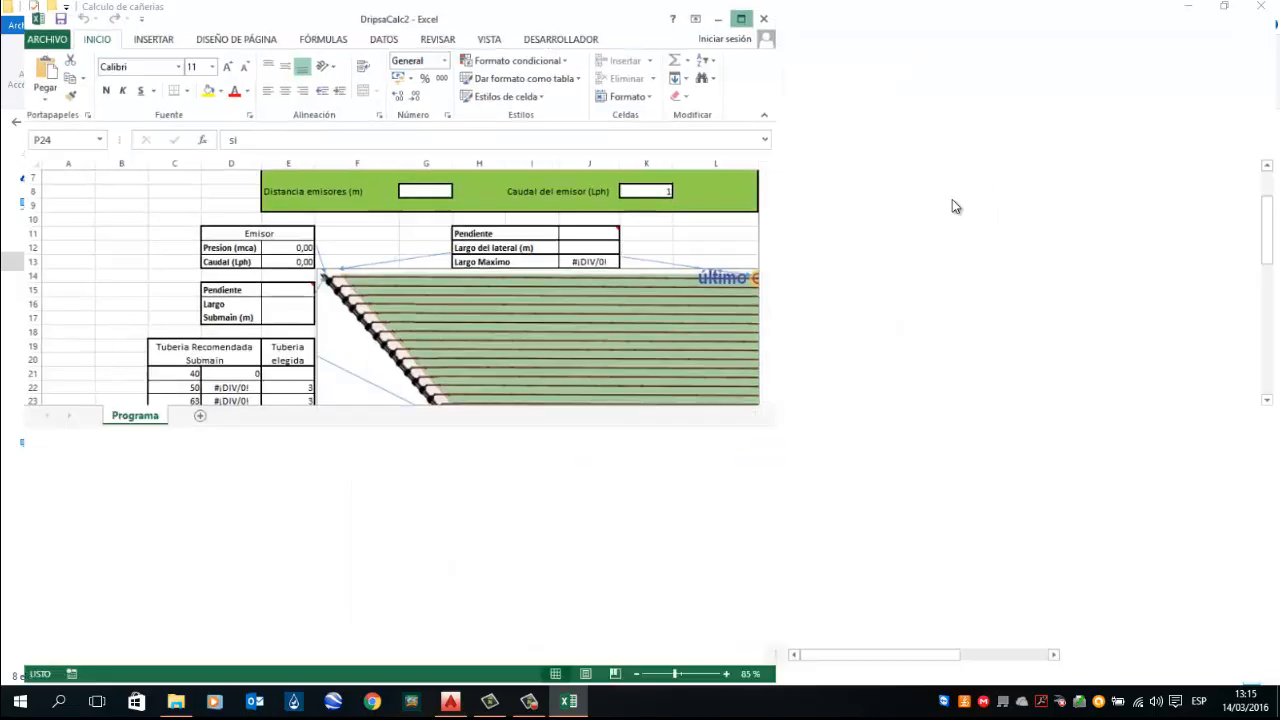
pyautogui.scroll(2, 722, 320)
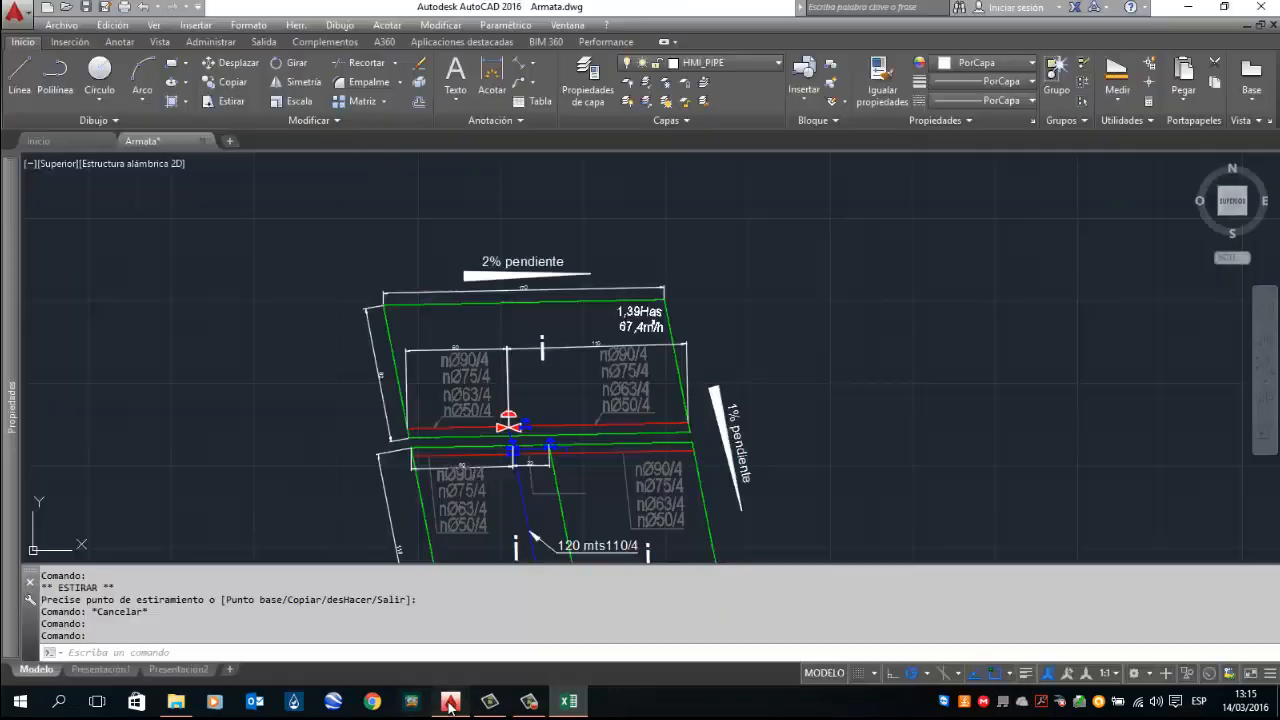
# Step: Switch to the drawing and examine the plot layout, dimensions and slope annotations
pyautogui.click(450, 701)
pyautogui.scroll(-5, 513, 272)
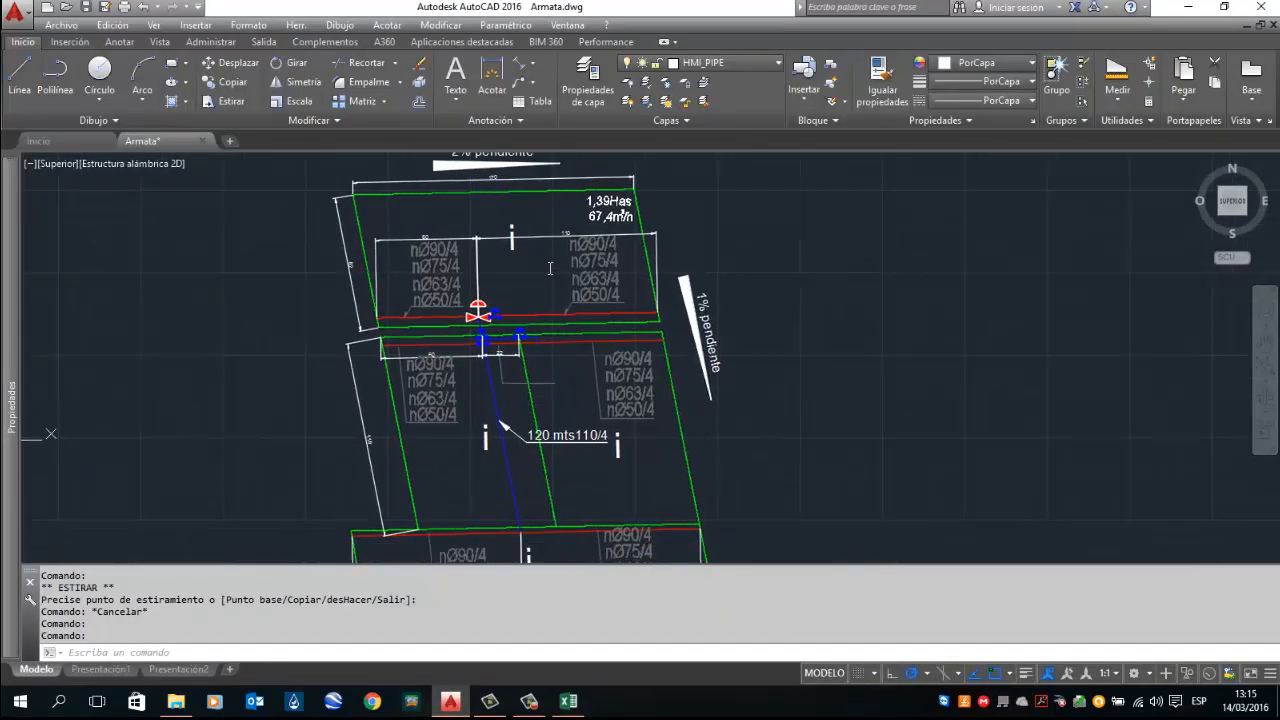
pyautogui.scroll(4, 513, 272)
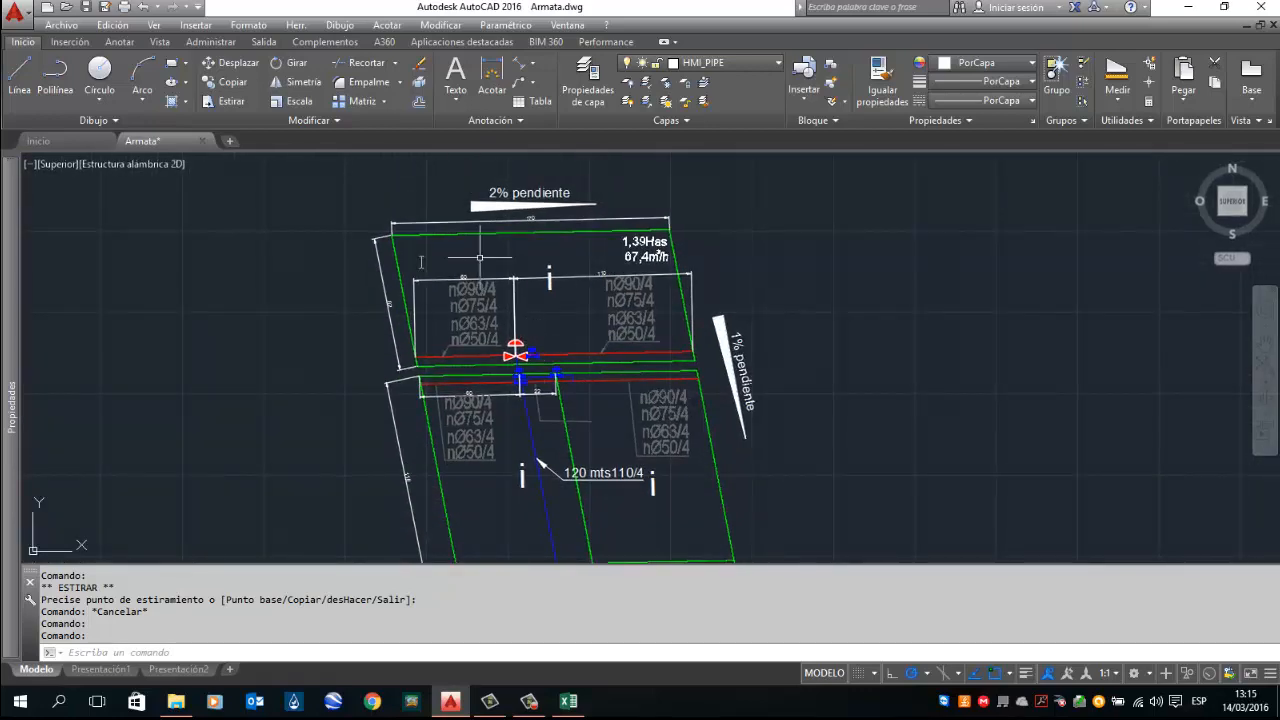
pyautogui.scroll(4, 513, 192)
pyautogui.scroll(-6, 513, 192)
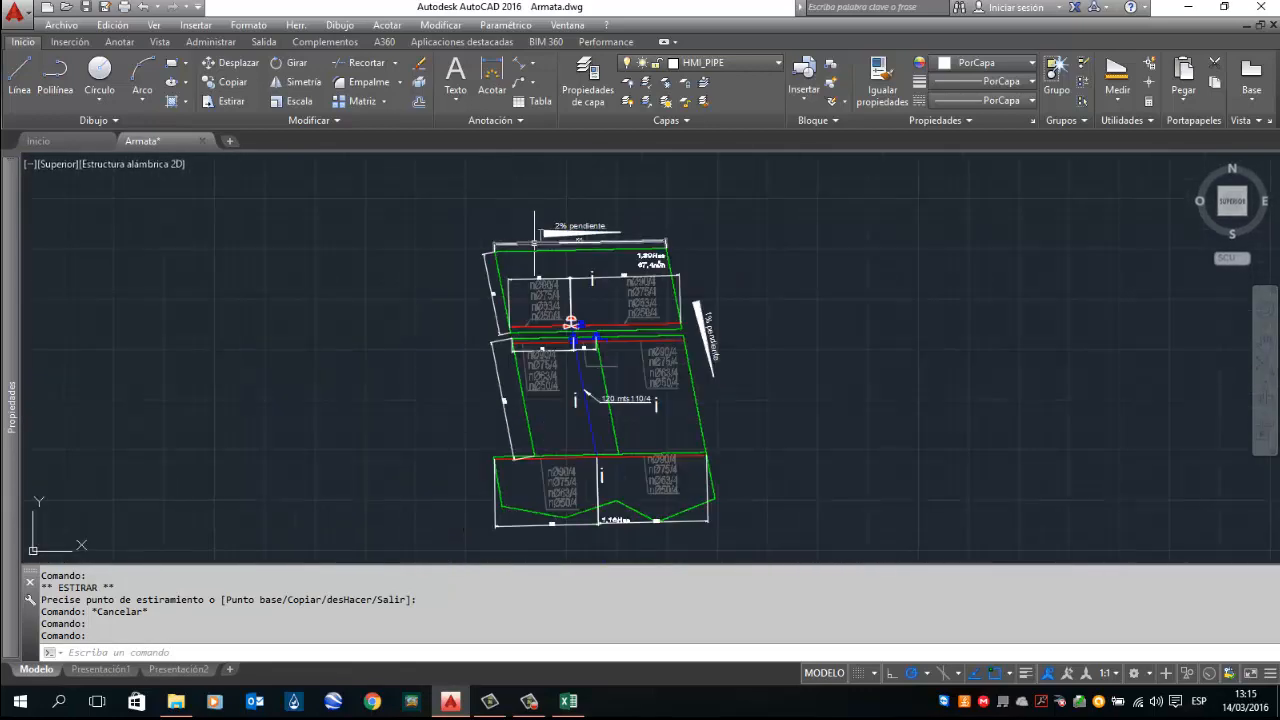
pyautogui.scroll(6, 580, 222)
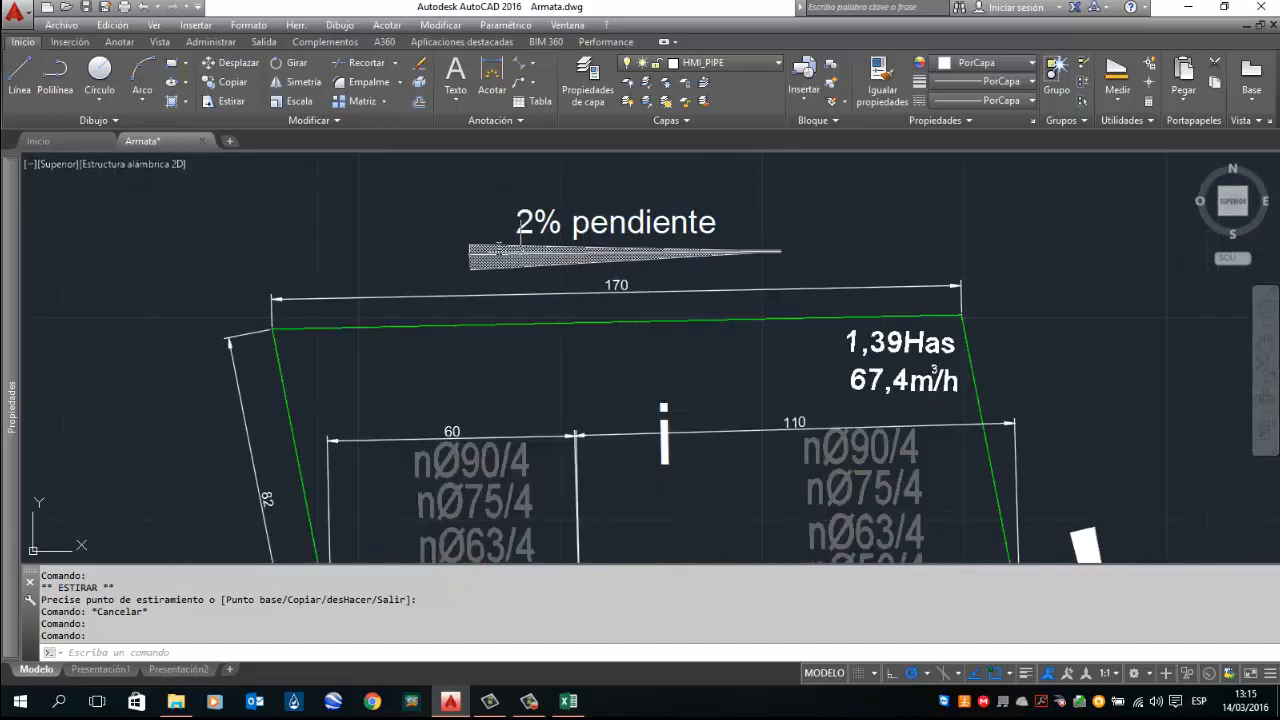
pyautogui.moveTo(920, 286); pyautogui.dragTo(668, 196)
pyautogui.scroll(-2, 690, 204)
pyautogui.moveTo(778, 302); pyautogui.dragTo(709, 233)
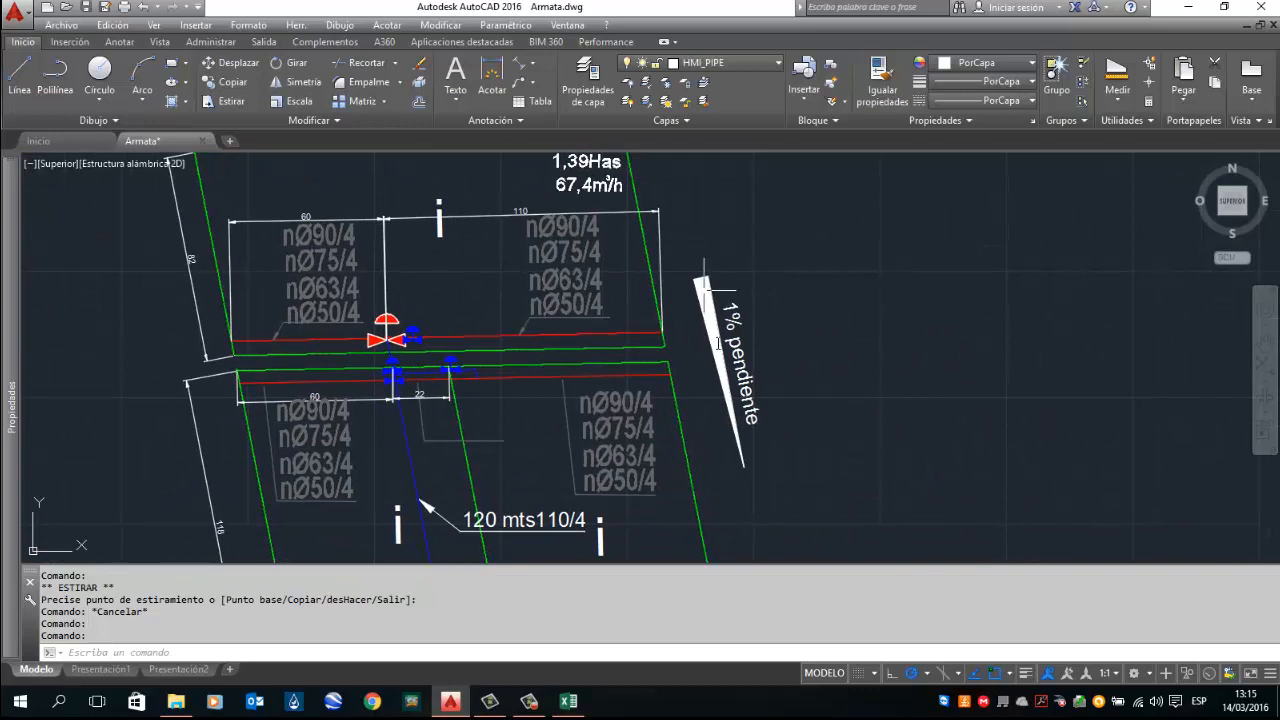
pyautogui.moveTo(763, 437); pyautogui.dragTo(771, 446)
pyautogui.moveTo(668, 240); pyautogui.dragTo(708, 237)
pyautogui.scroll(-2, 750, 313)
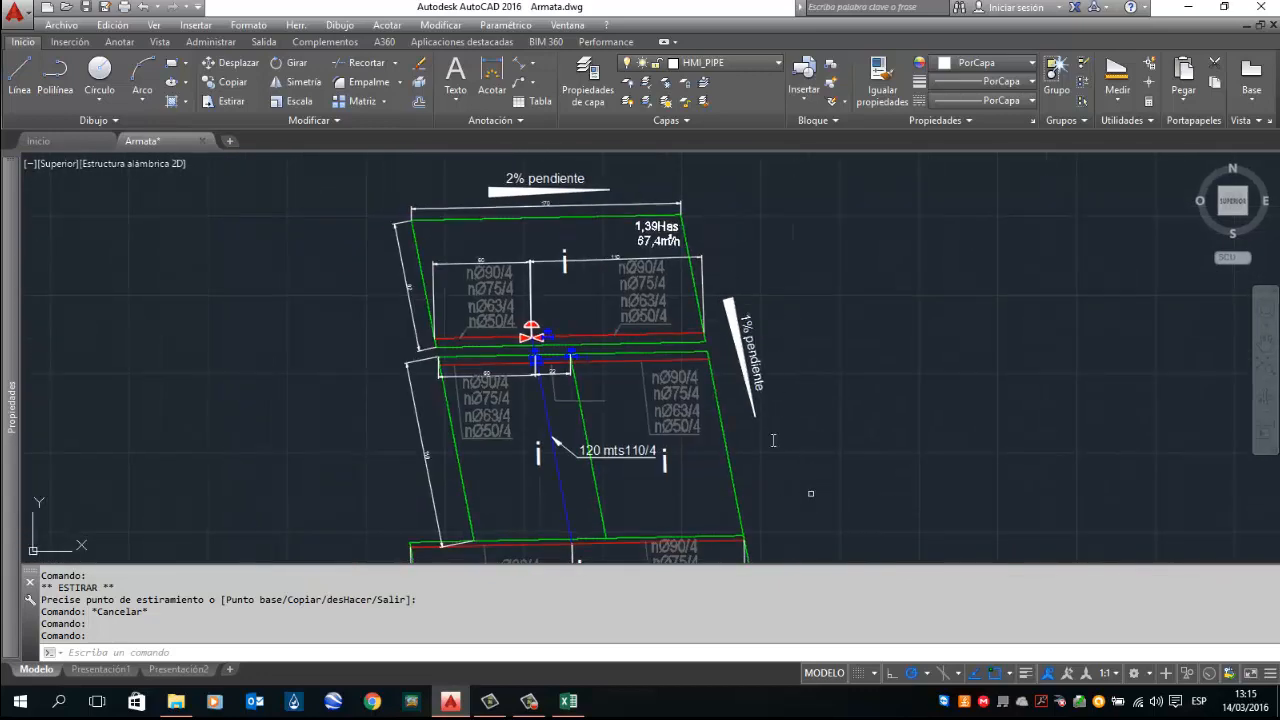
pyautogui.moveTo(736, 373); pyautogui.dragTo(770, 413)
pyautogui.scroll(2, 516, 290)
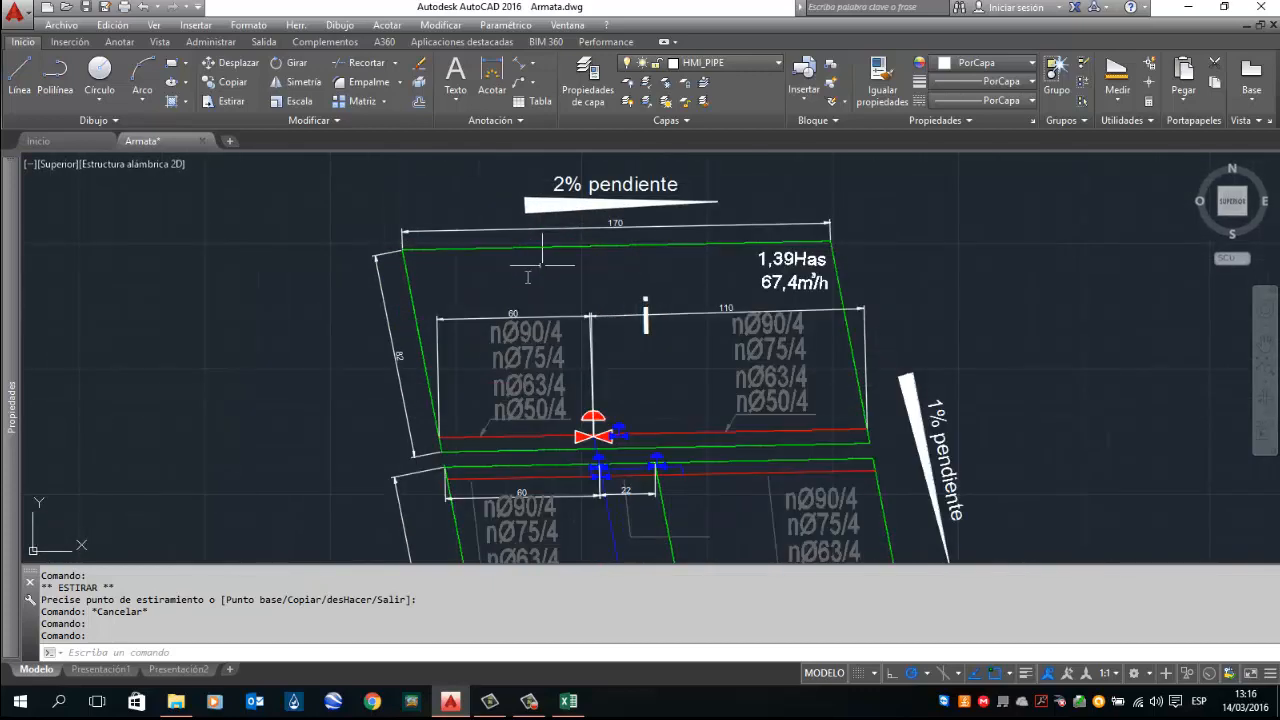
pyautogui.scroll(1, 470, 275)
pyautogui.scroll(2, 533, 351)
pyautogui.moveTo(634, 350); pyautogui.dragTo(511, 319)
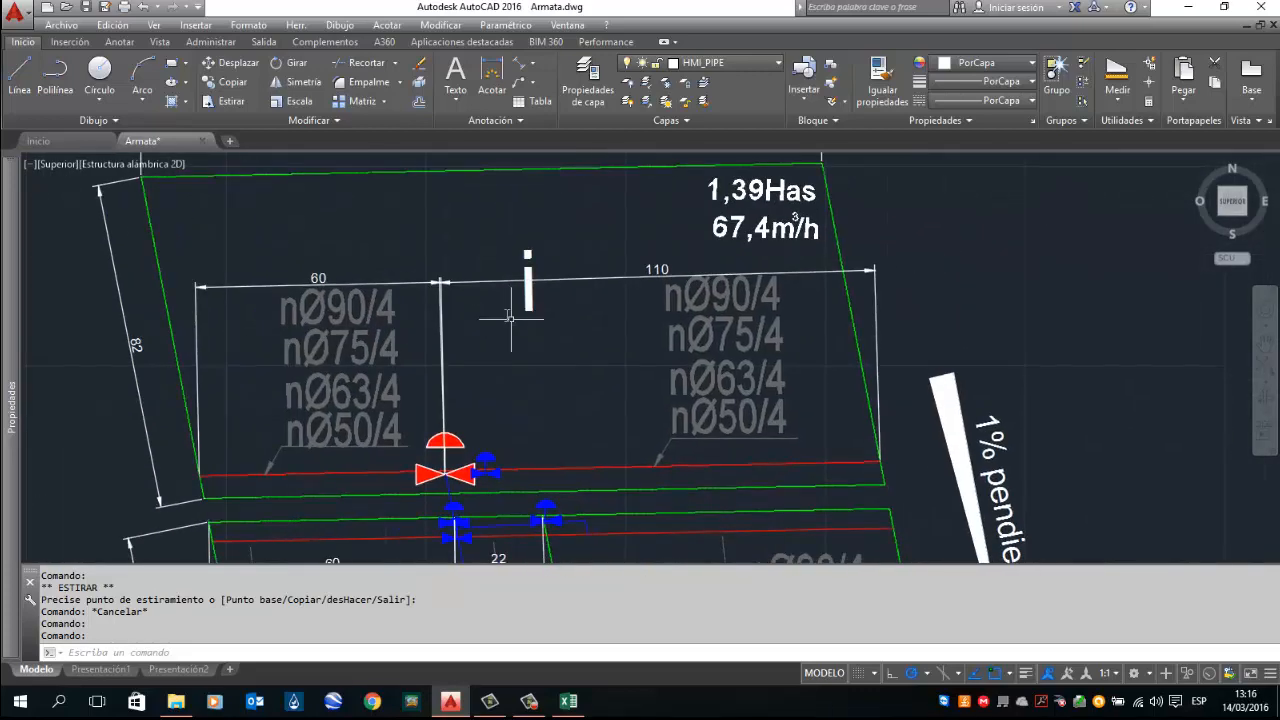
pyautogui.moveTo(406, 228); pyautogui.dragTo(480, 262)
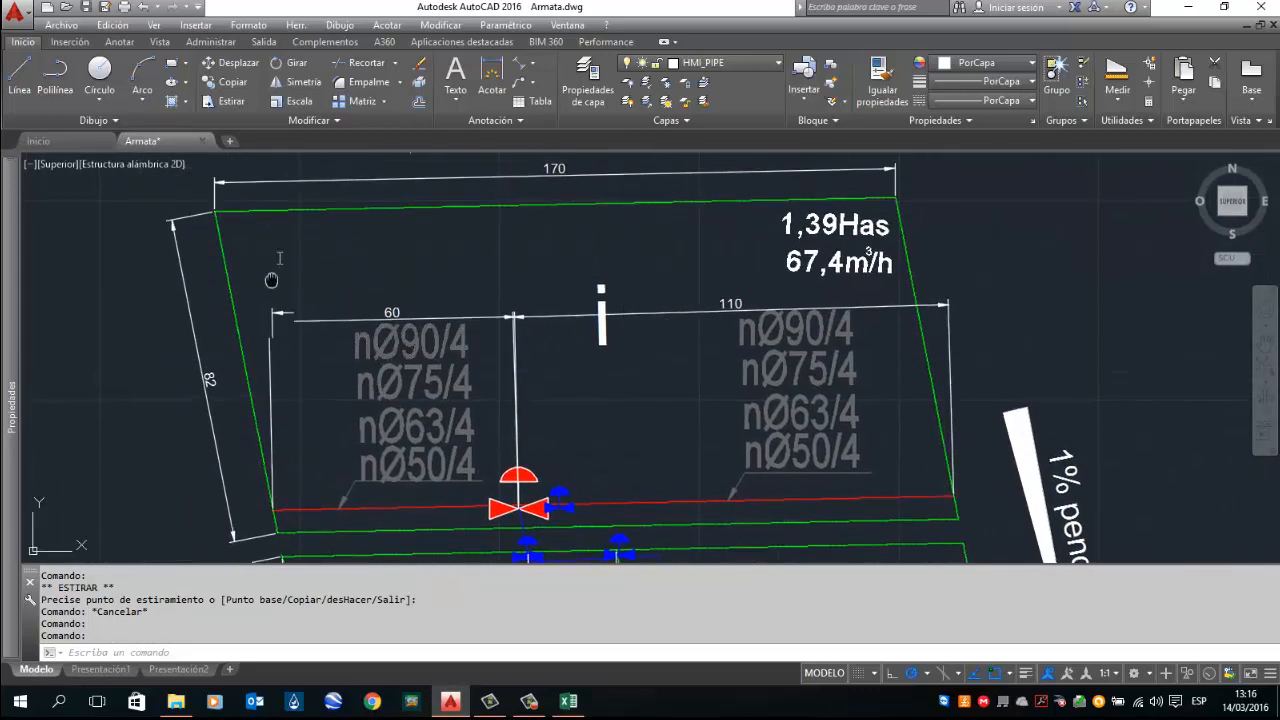
pyautogui.moveTo(274, 271); pyautogui.dragTo(288, 231)
pyautogui.moveTo(325, 349); pyautogui.dragTo(247, 332)
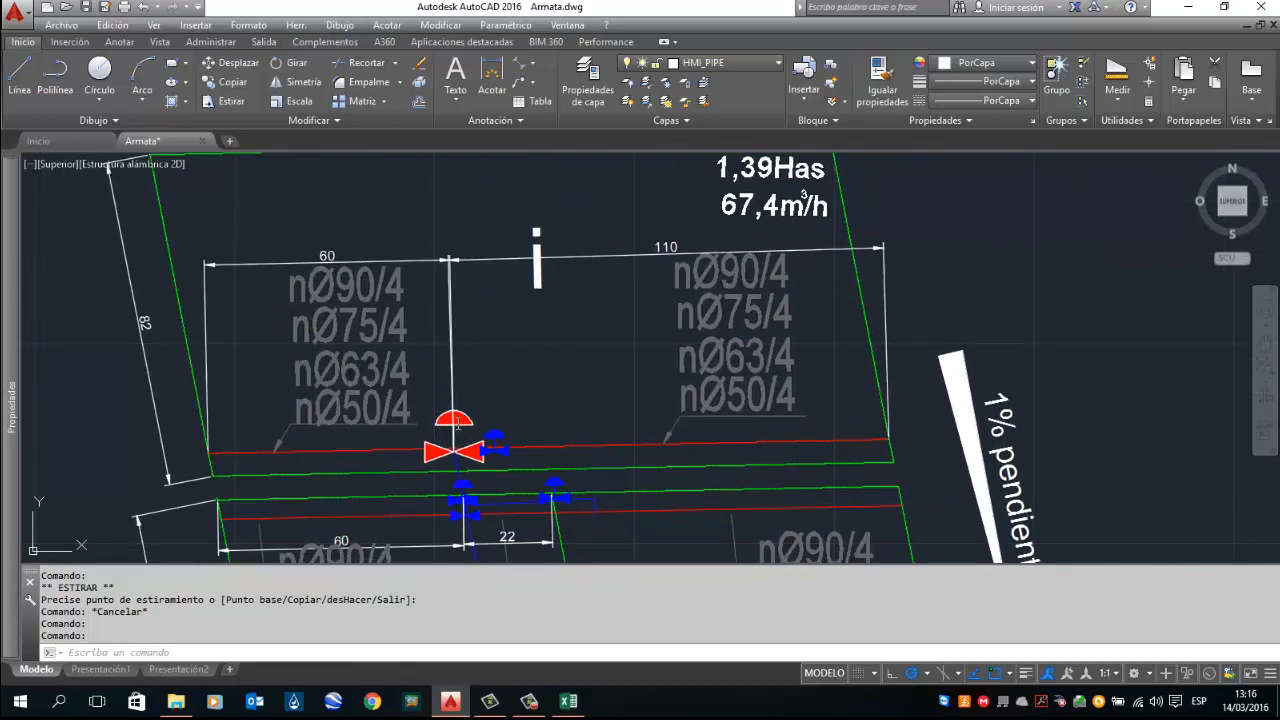
pyautogui.moveTo(348, 252); pyautogui.dragTo(374, 329)
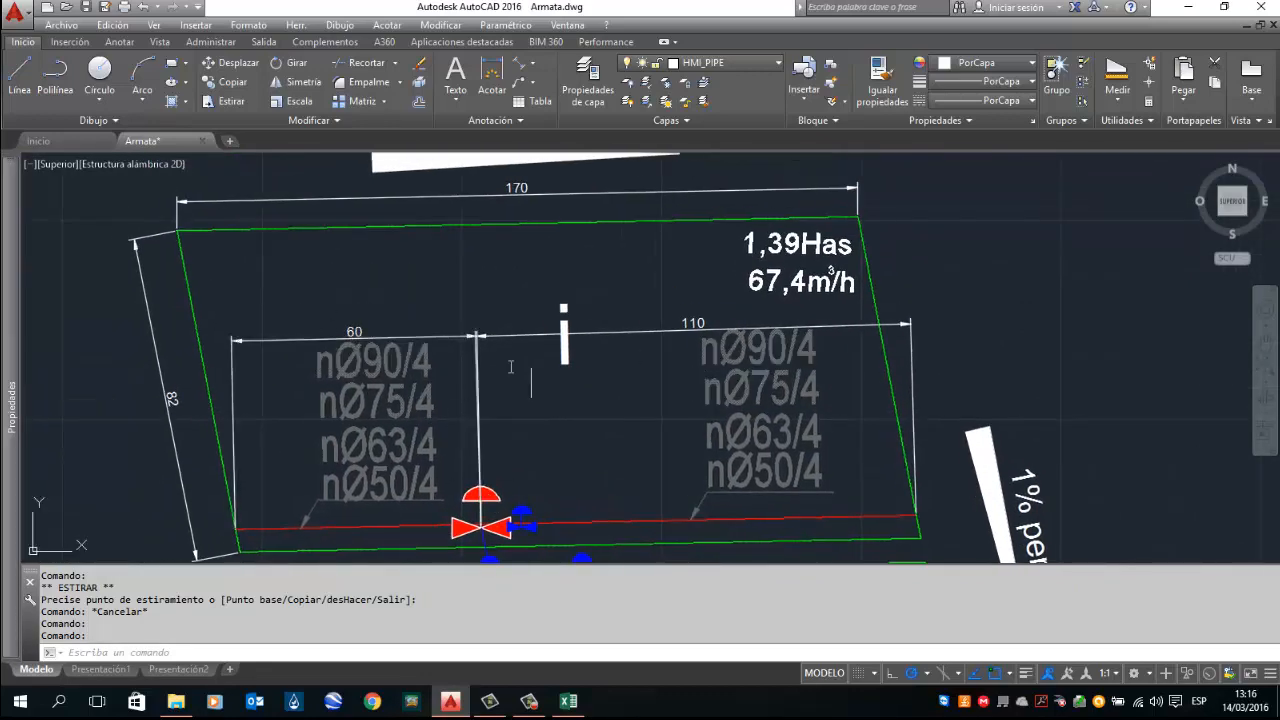
pyautogui.scroll(-4, 598, 381)
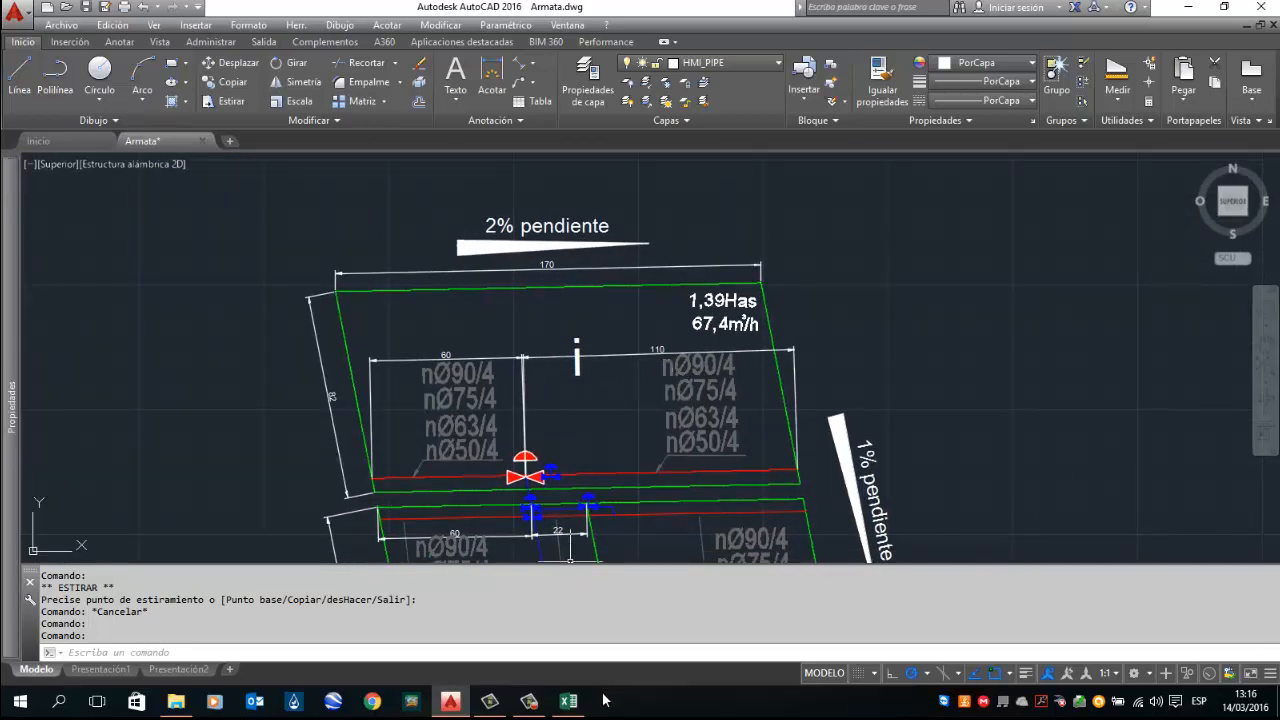
# Step: Back in the spreadsheet, set the emitter type to DRIPTAPE and the tube diameter to 16(in) 8mill
pyautogui.click(575, 705)
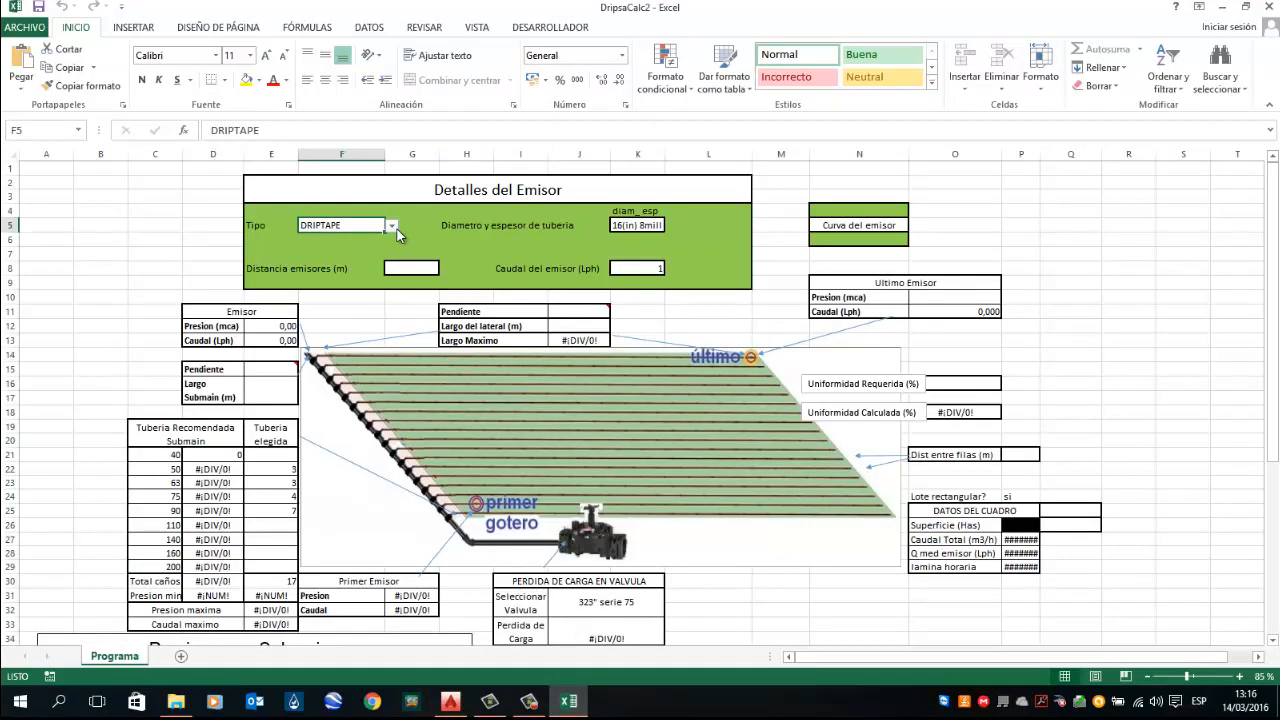
pyautogui.click(397, 229)
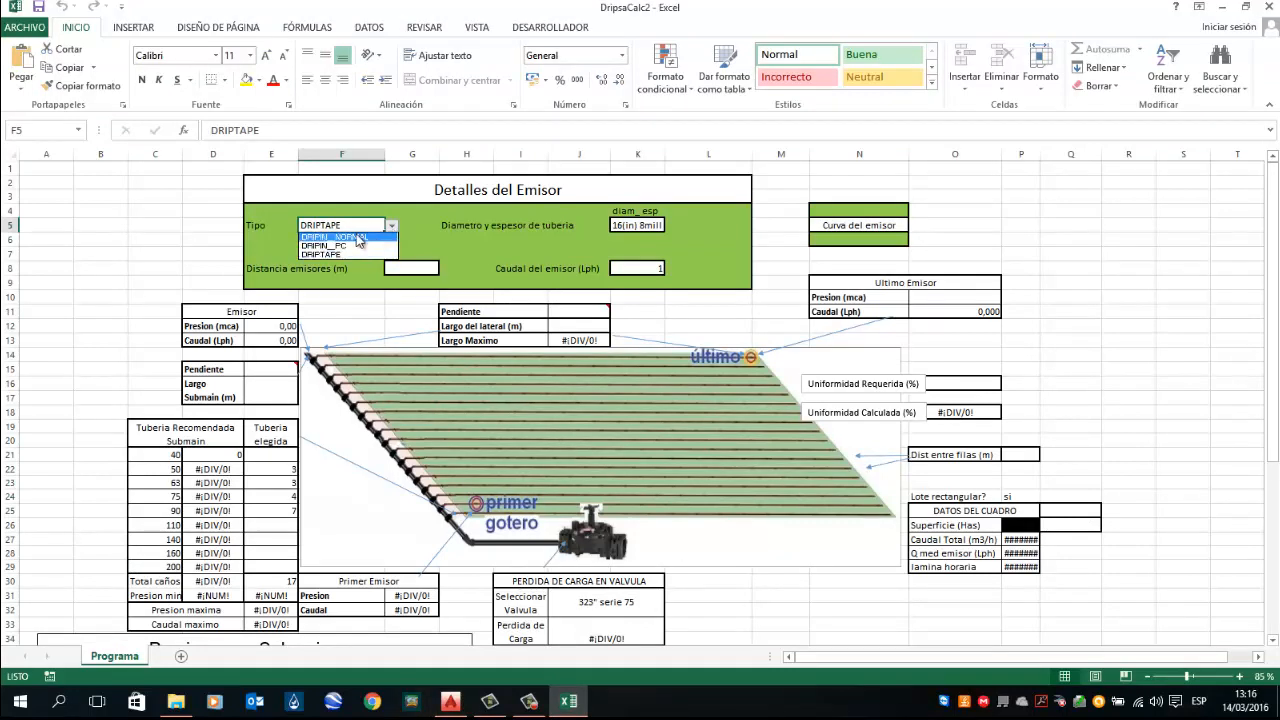
pyautogui.click(344, 256)
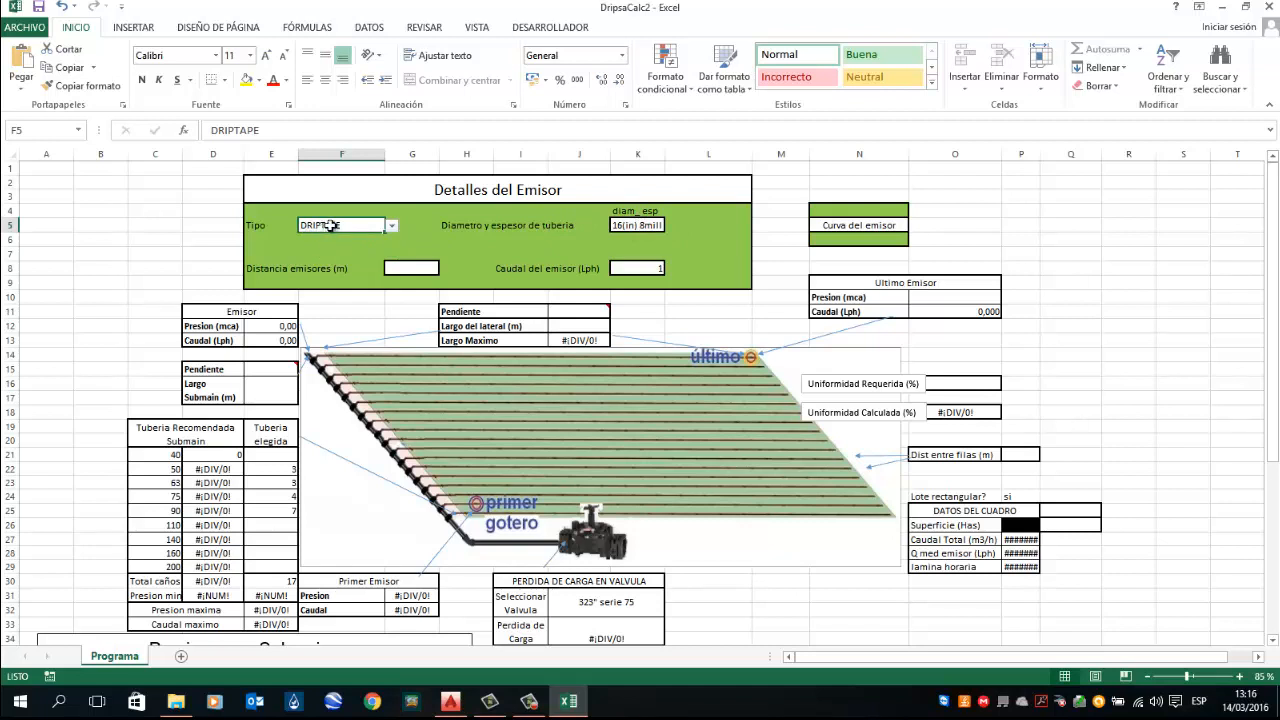
pyautogui.click(630, 225)
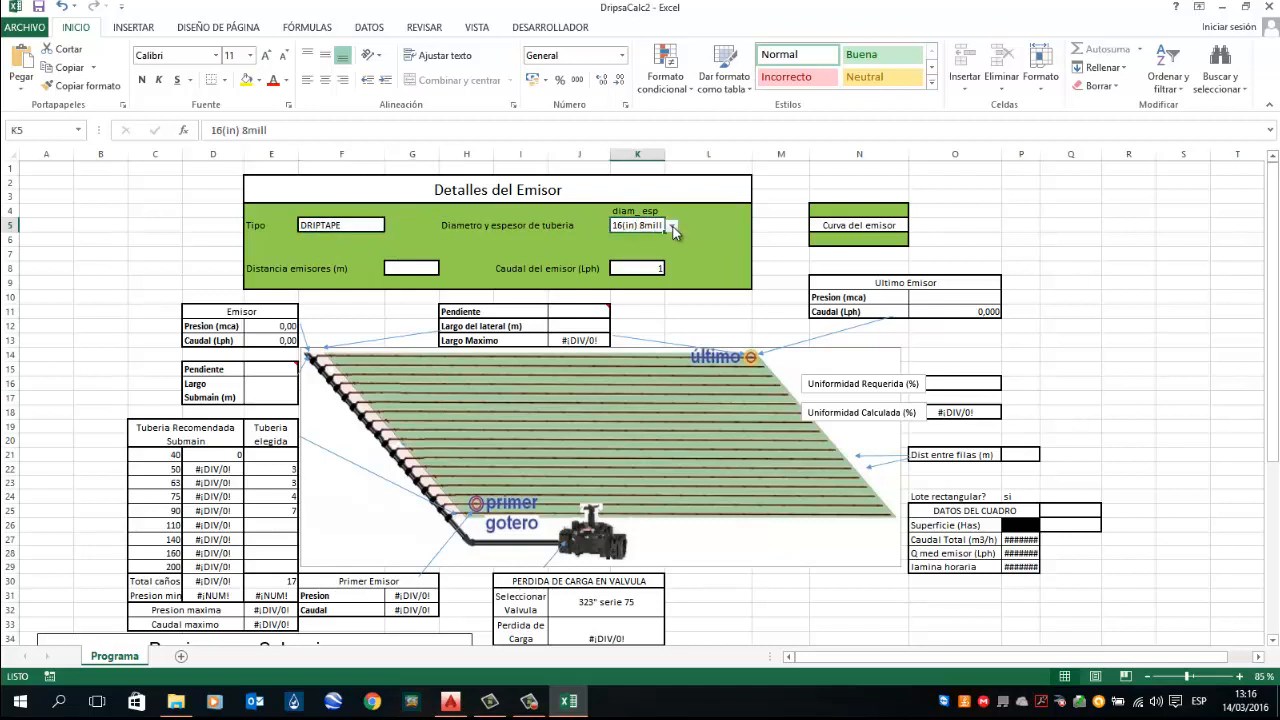
pyautogui.click(672, 227)
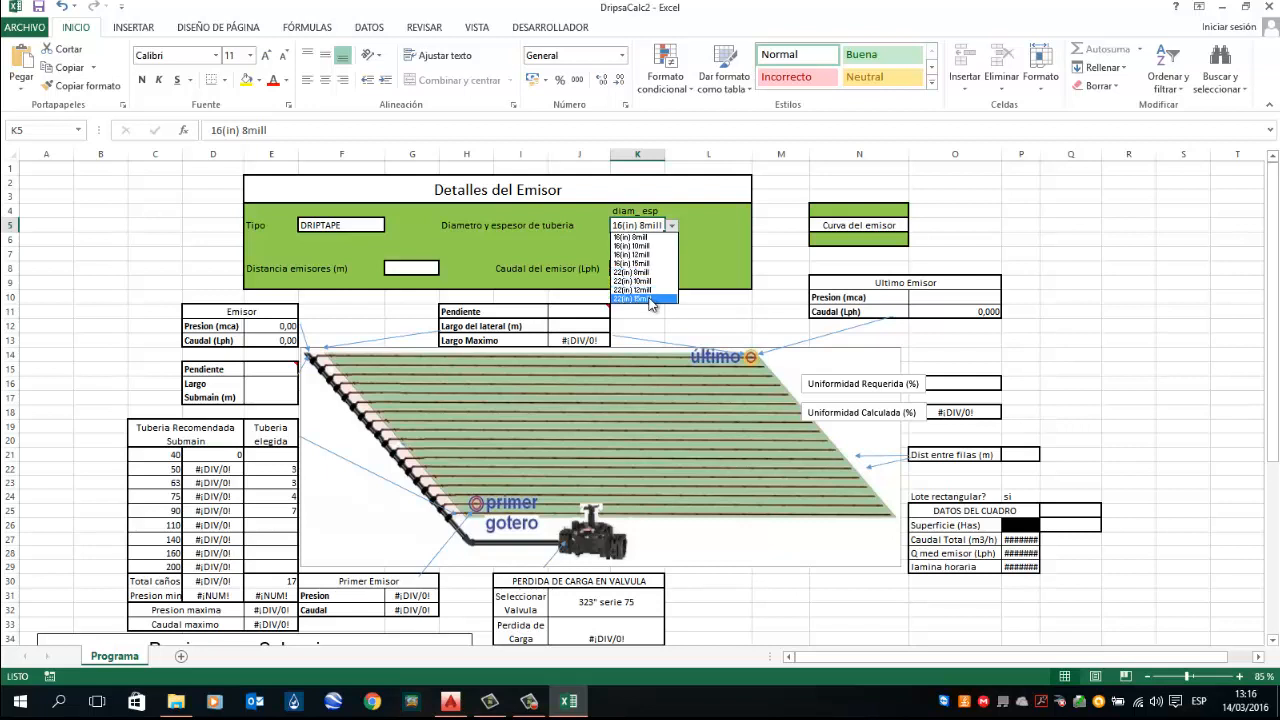
pyautogui.click(652, 238)
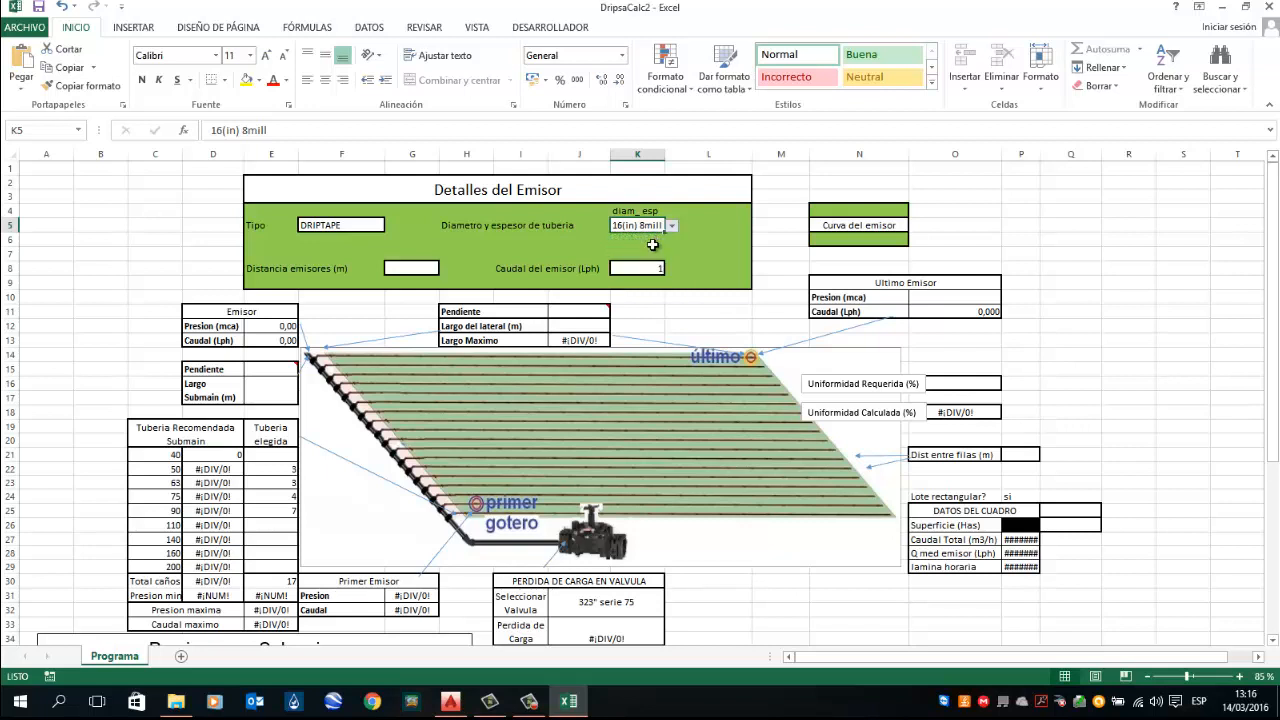
# Step: Set the emitter spacing (Distancia emisores) to 0,3 m
pyautogui.click(422, 272)
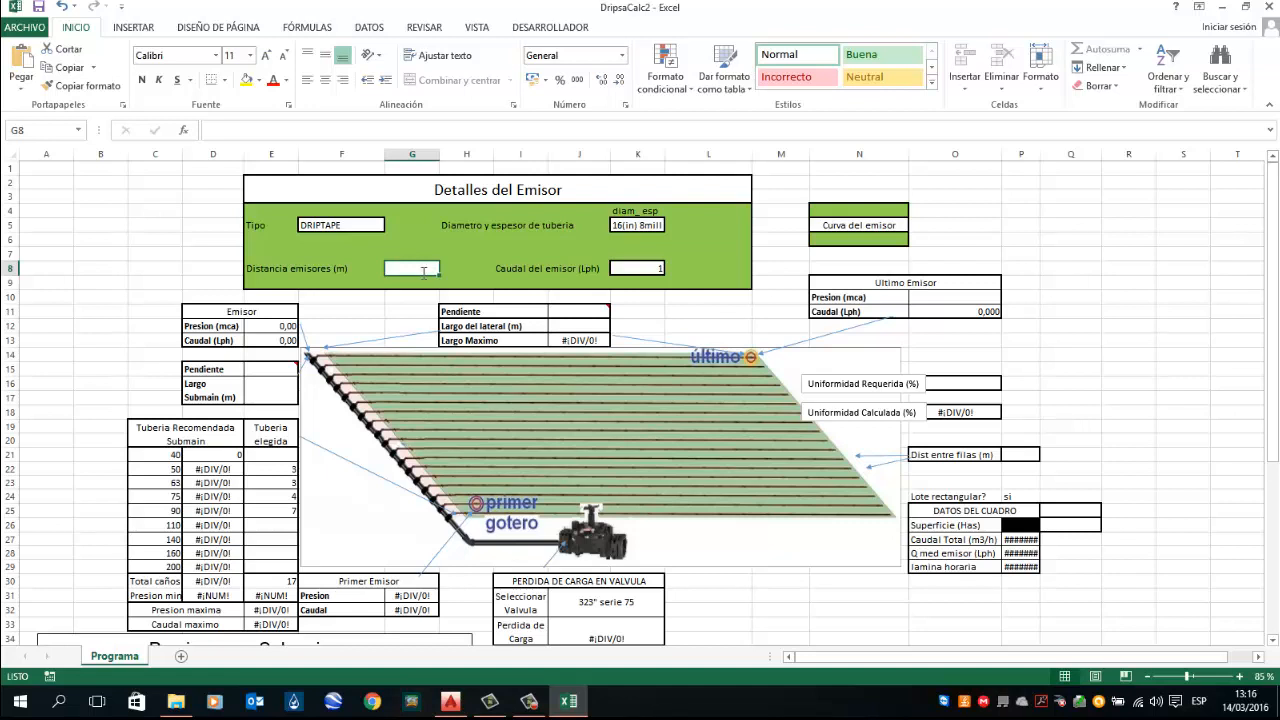
pyautogui.write('0,3')
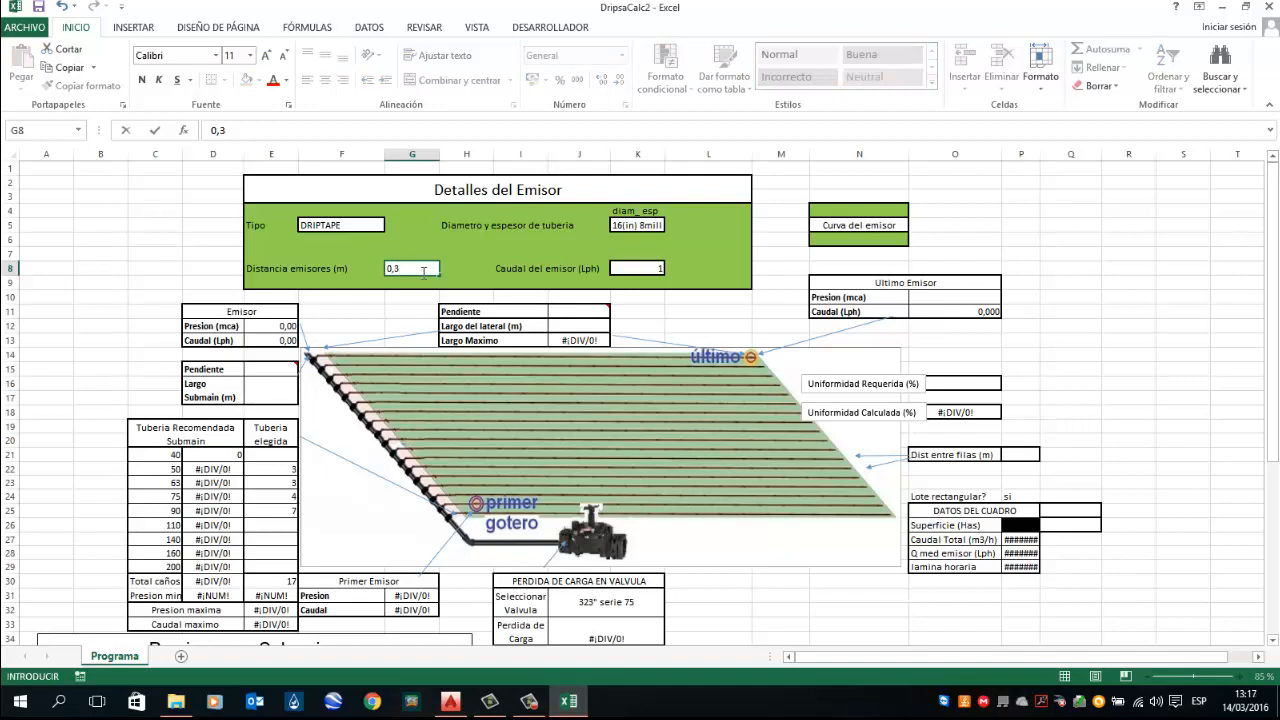
pyautogui.press('Return')
pyautogui.press('Up')
pyautogui.press('Right')
pyautogui.press('Right')
pyautogui.press('Right')
pyautogui.press('Right')
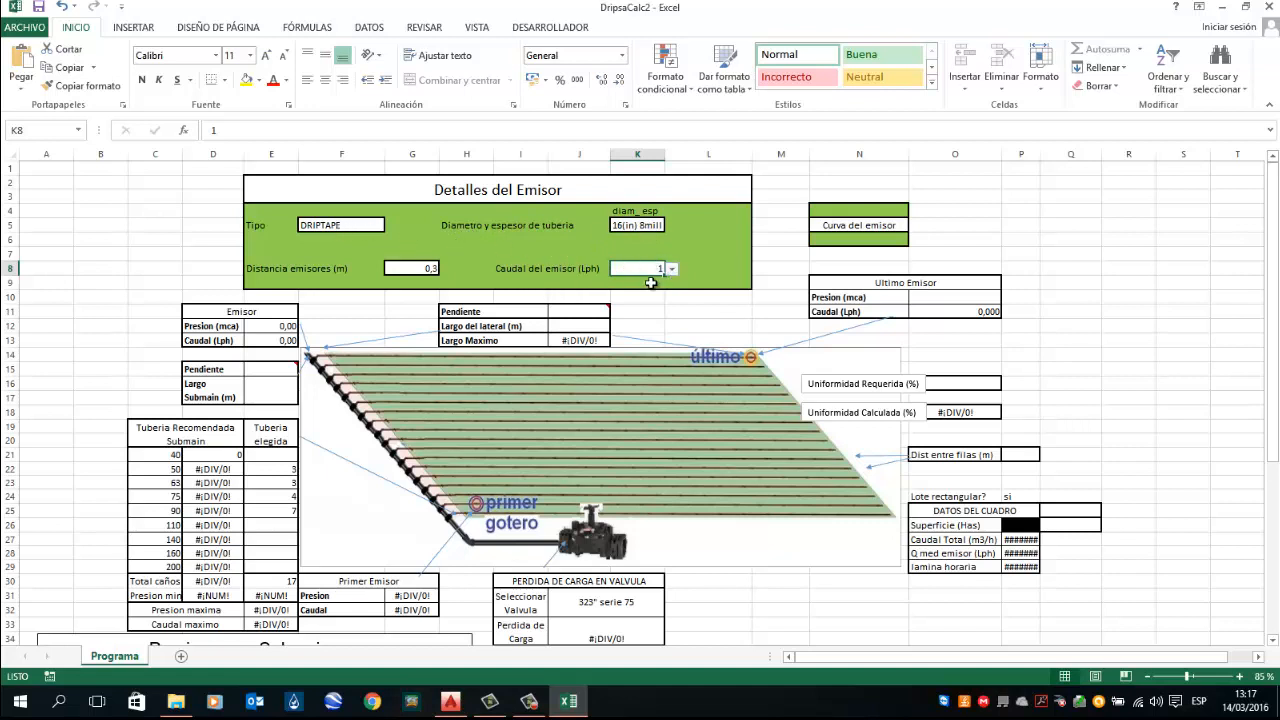
# Step: Set the last emitter's pressure to 7 mca
pyautogui.click(966, 297)
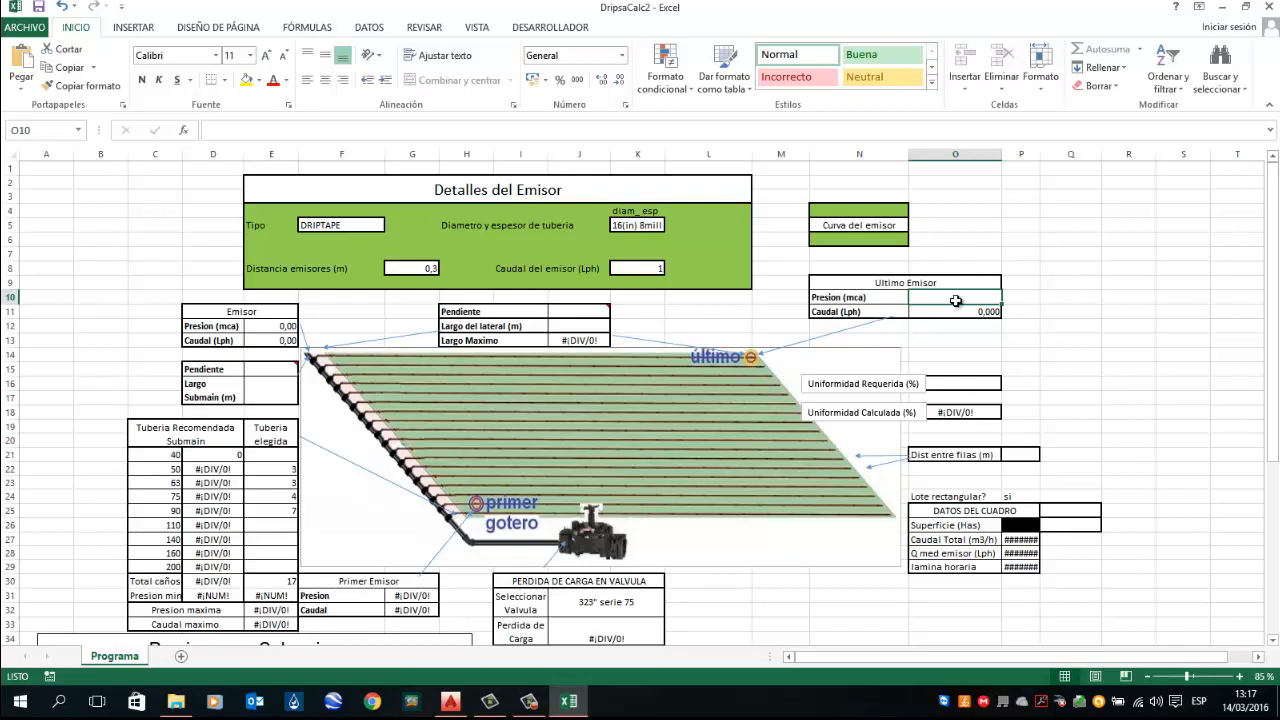
pyautogui.write('7')
pyautogui.press('Return')
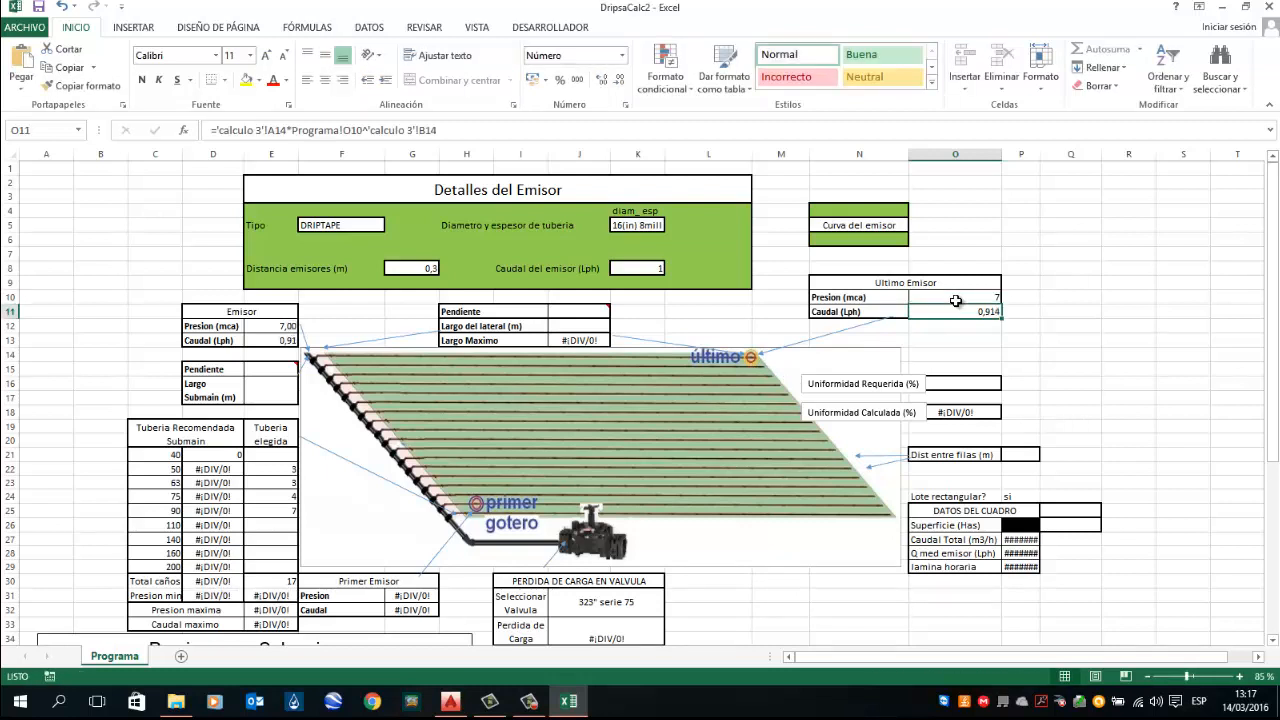
# Step: Set the required uniformity to 90 %
pyautogui.click(956, 384)
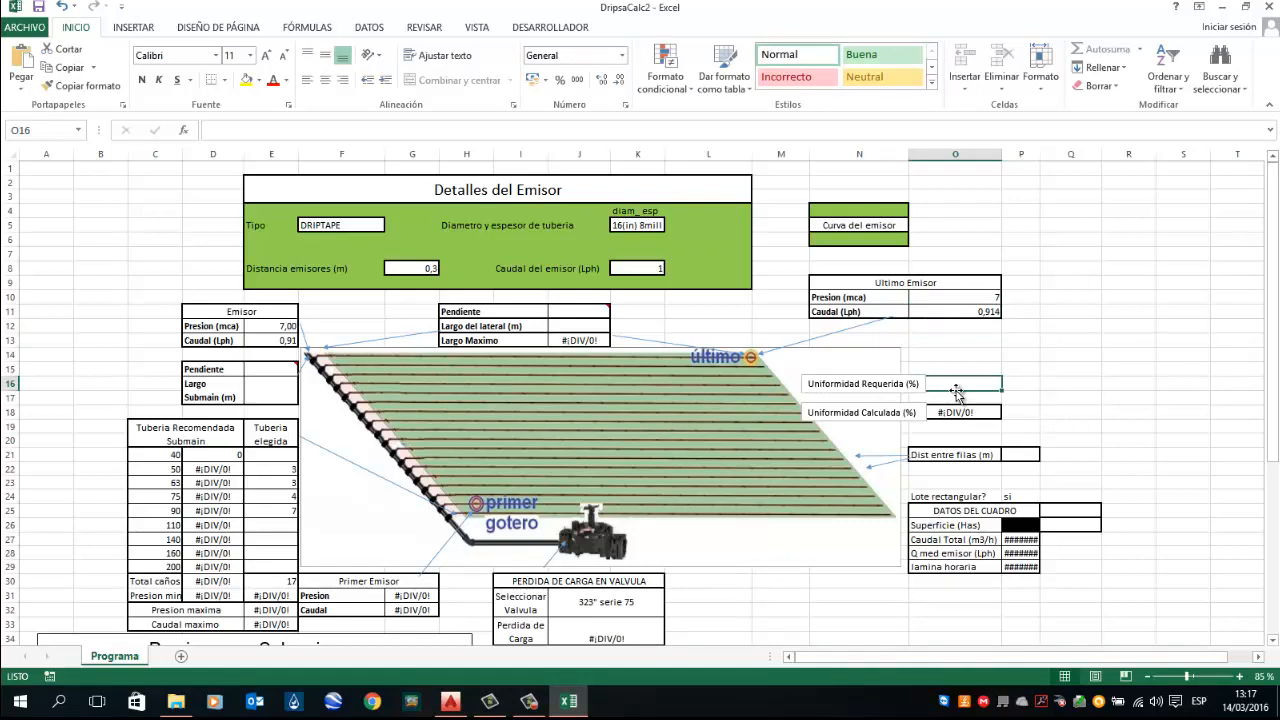
pyautogui.write('90')
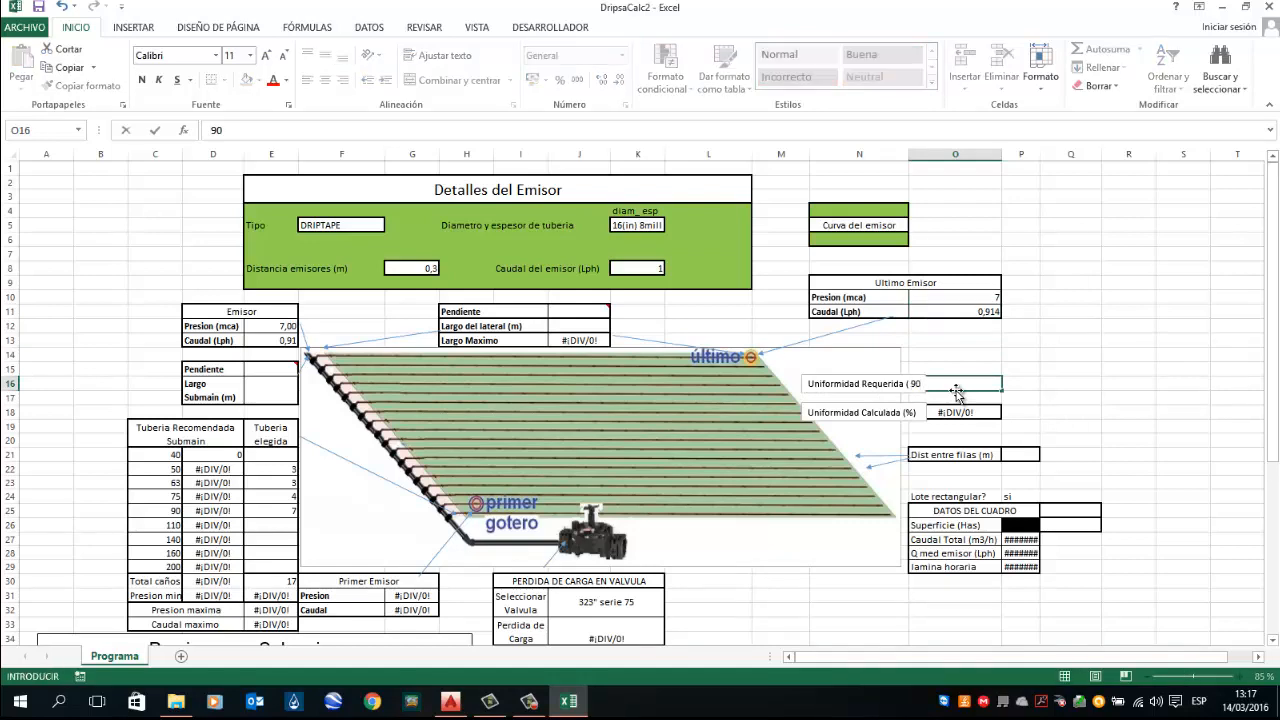
pyautogui.press('Return')
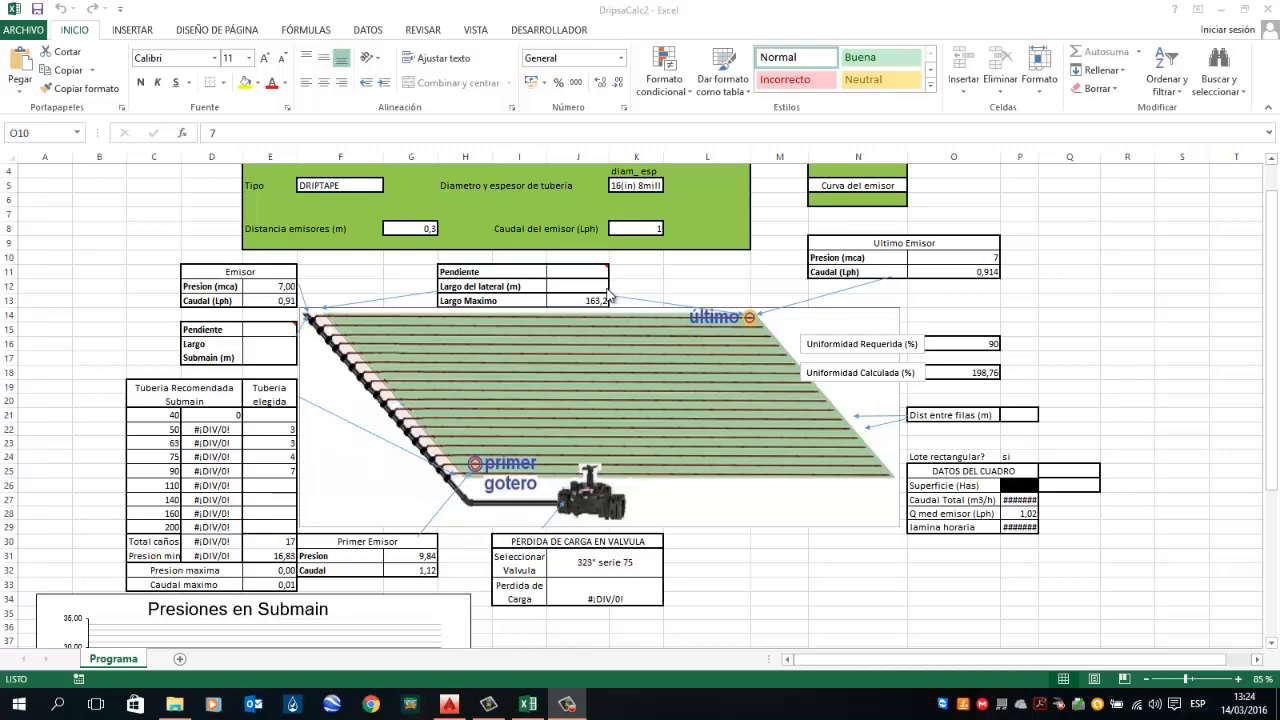
# Step: Switch to the drawing and examine the lateral's slope annotation and length dimensions
pyautogui.click(449, 704)
pyautogui.scroll(4, 585, 309)
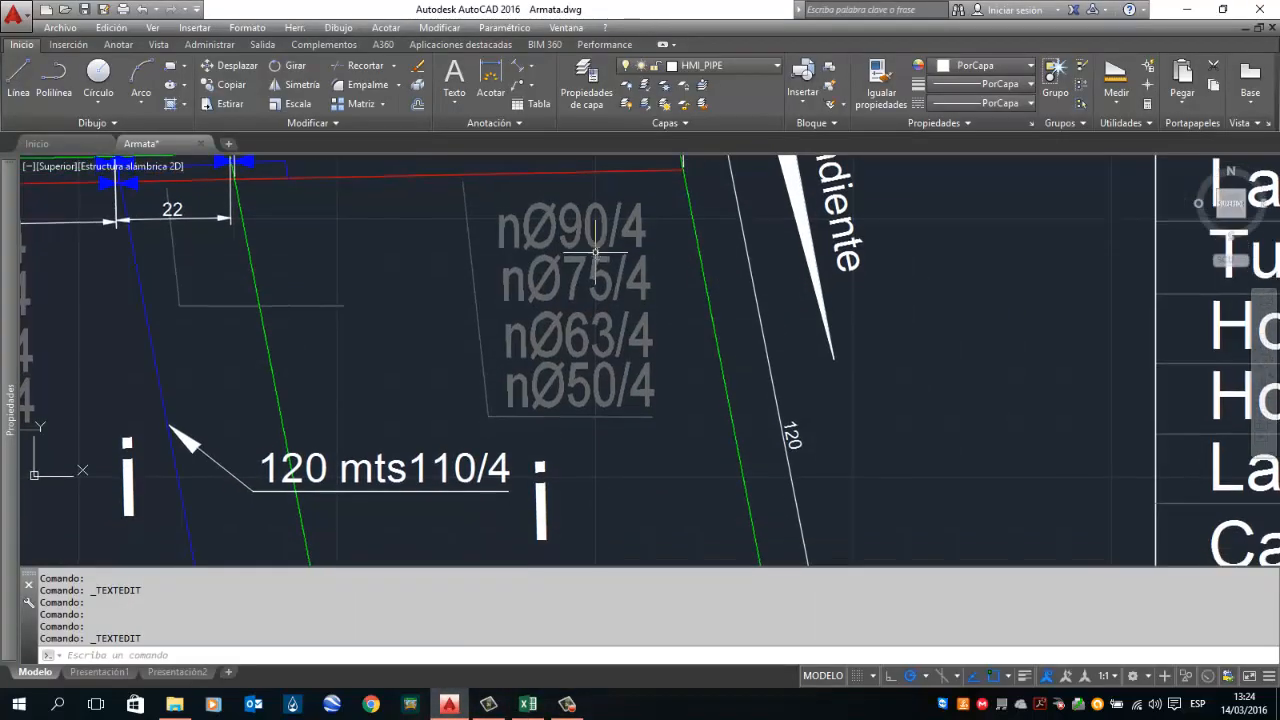
pyautogui.scroll(-2, 598, 262)
pyautogui.moveTo(599, 262); pyautogui.dragTo(492, 248)
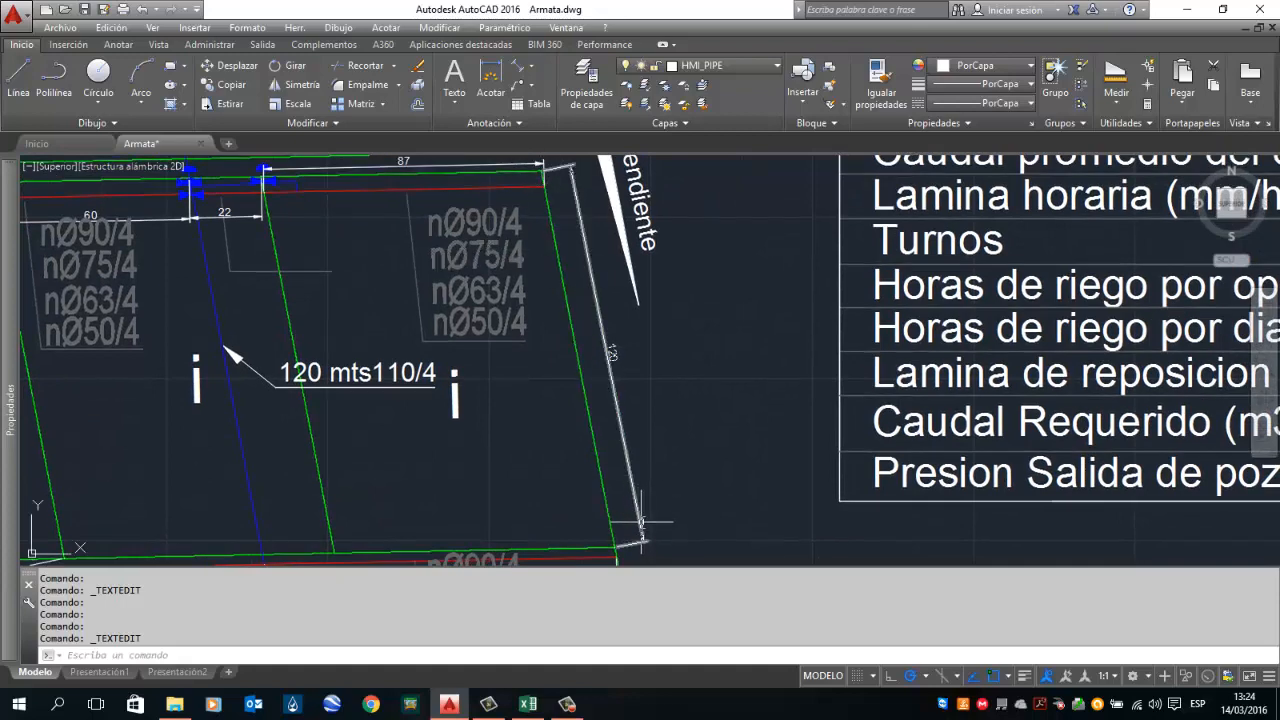
pyautogui.moveTo(643, 385); pyautogui.dragTo(651, 527)
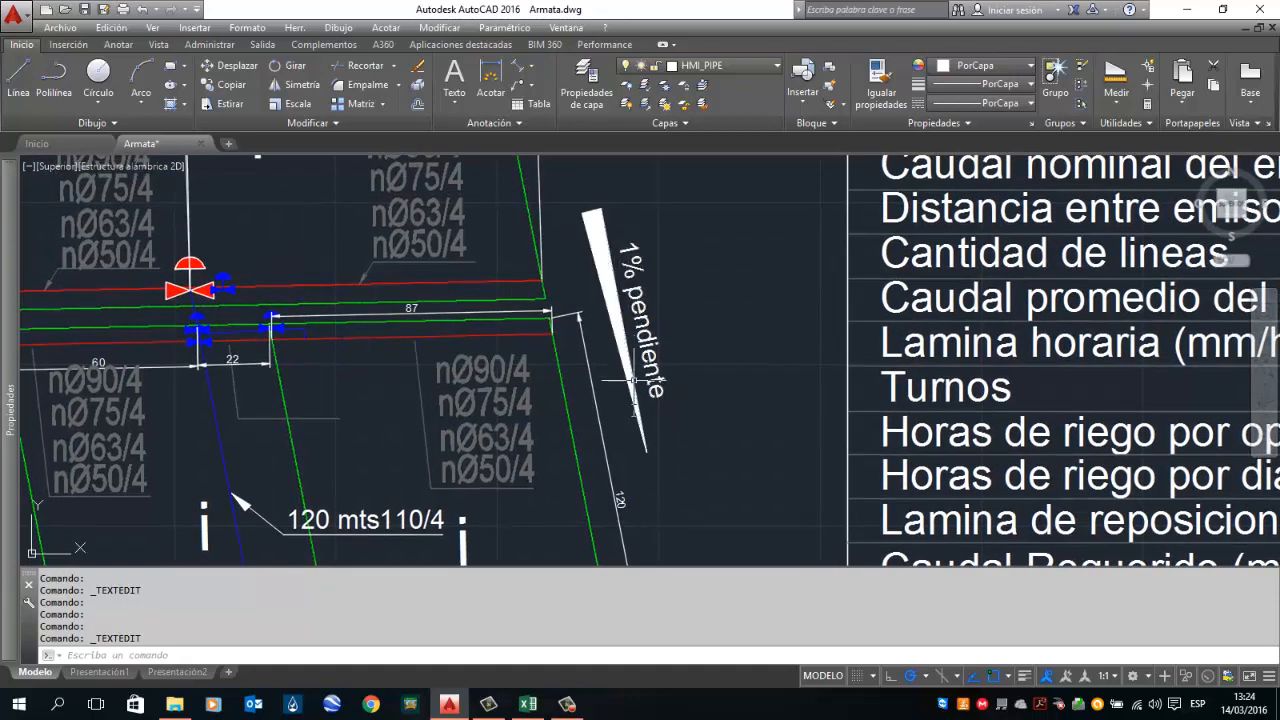
# Step: Return to the spreadsheet and set the lateral slope (Pendiente) to -1
pyautogui.click(528, 704)
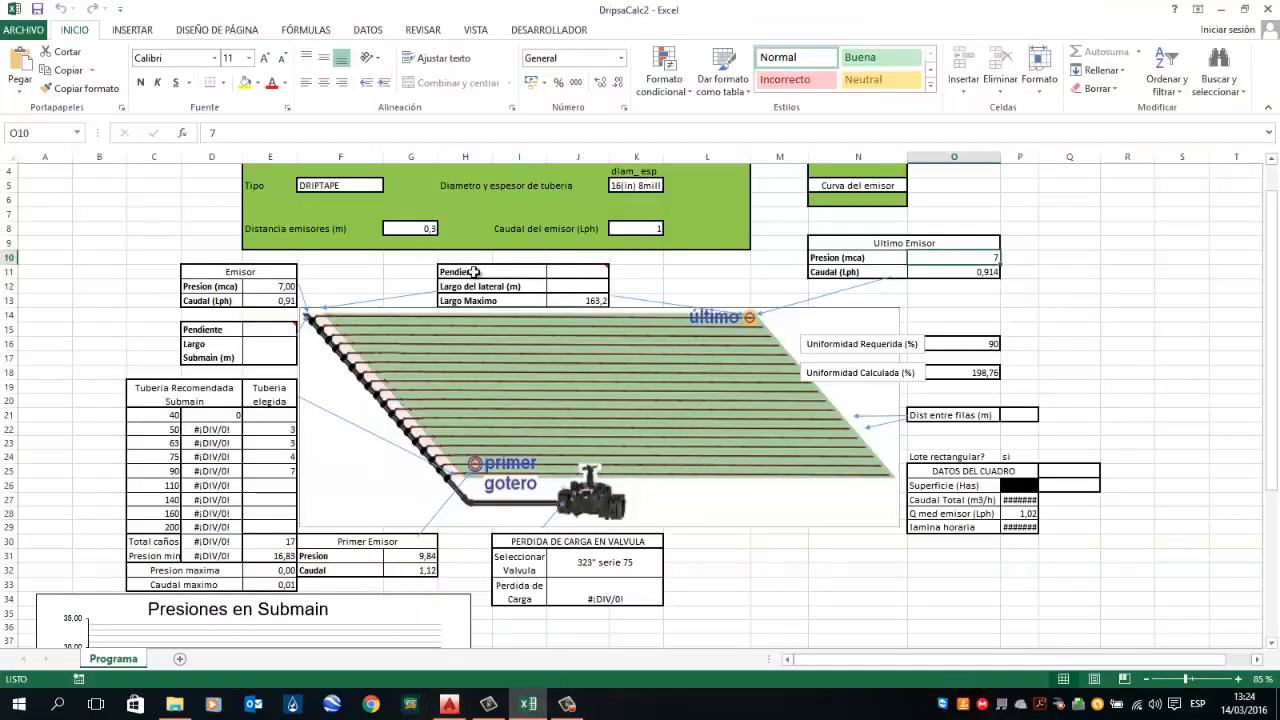
pyautogui.click(580, 272)
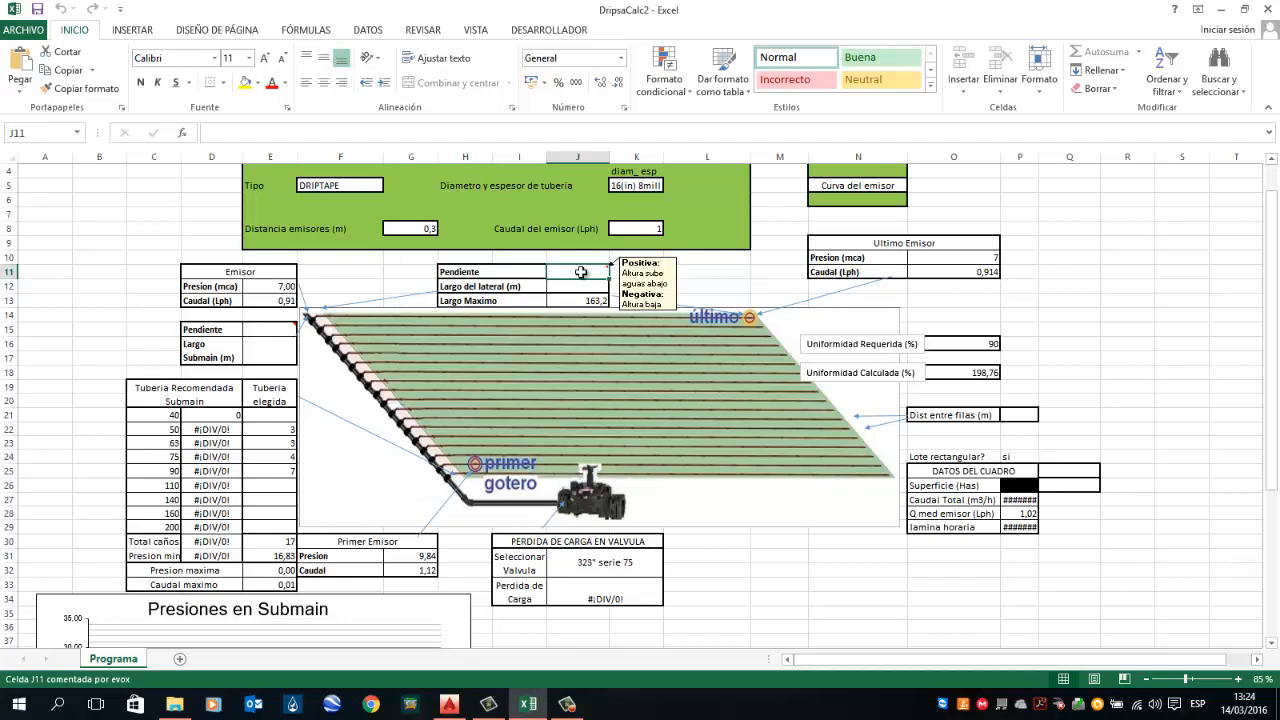
pyautogui.write('-1')
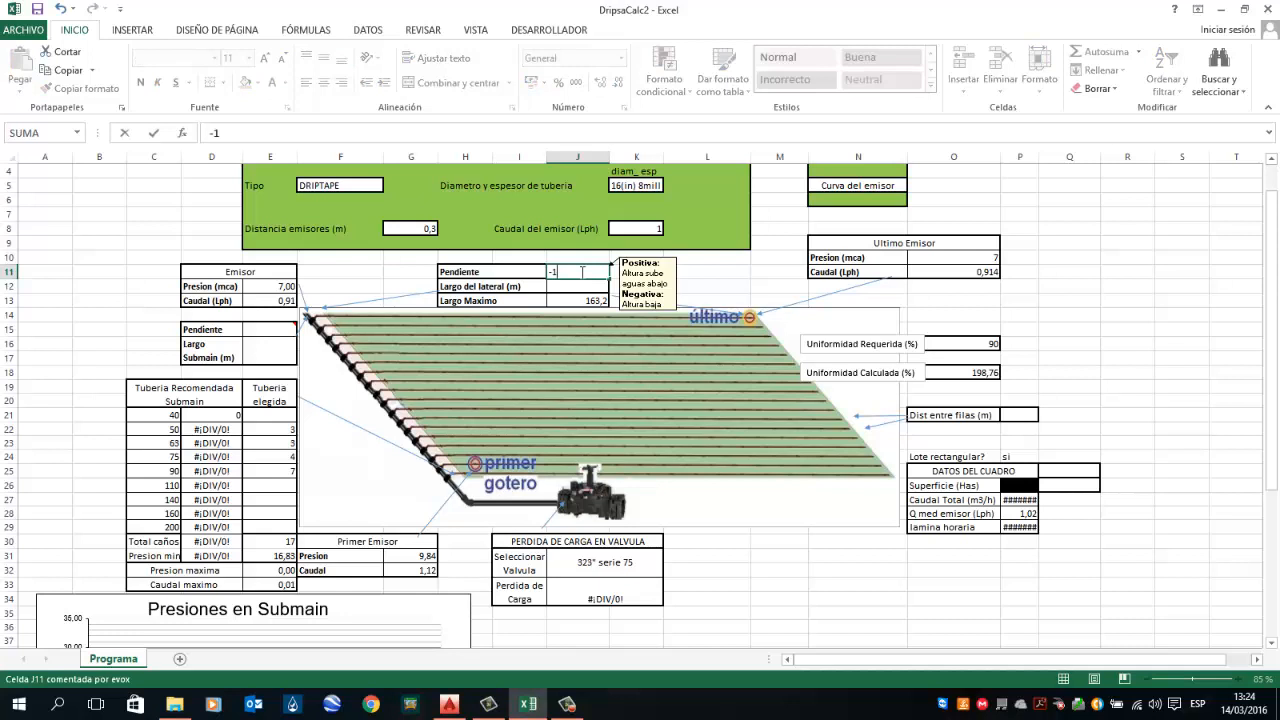
pyautogui.press('Return')
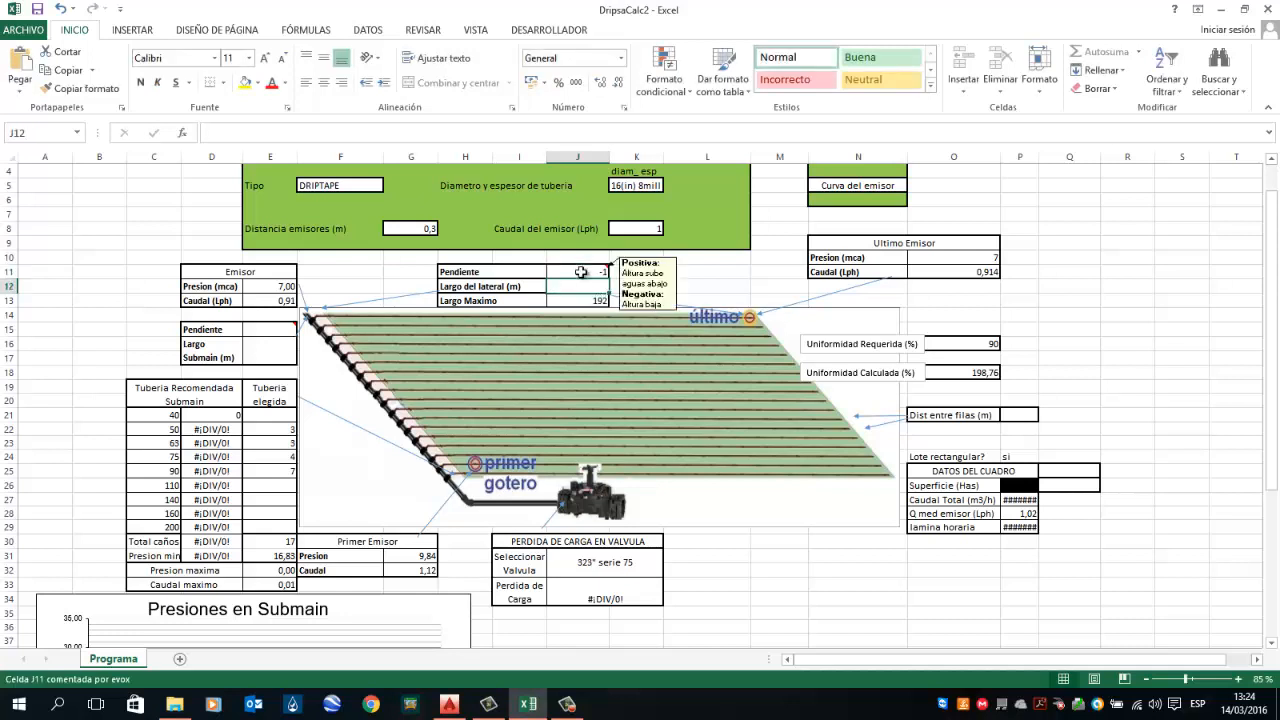
# Step: Set the lateral length (Largo del lateral) to 120 m
pyautogui.write('120')
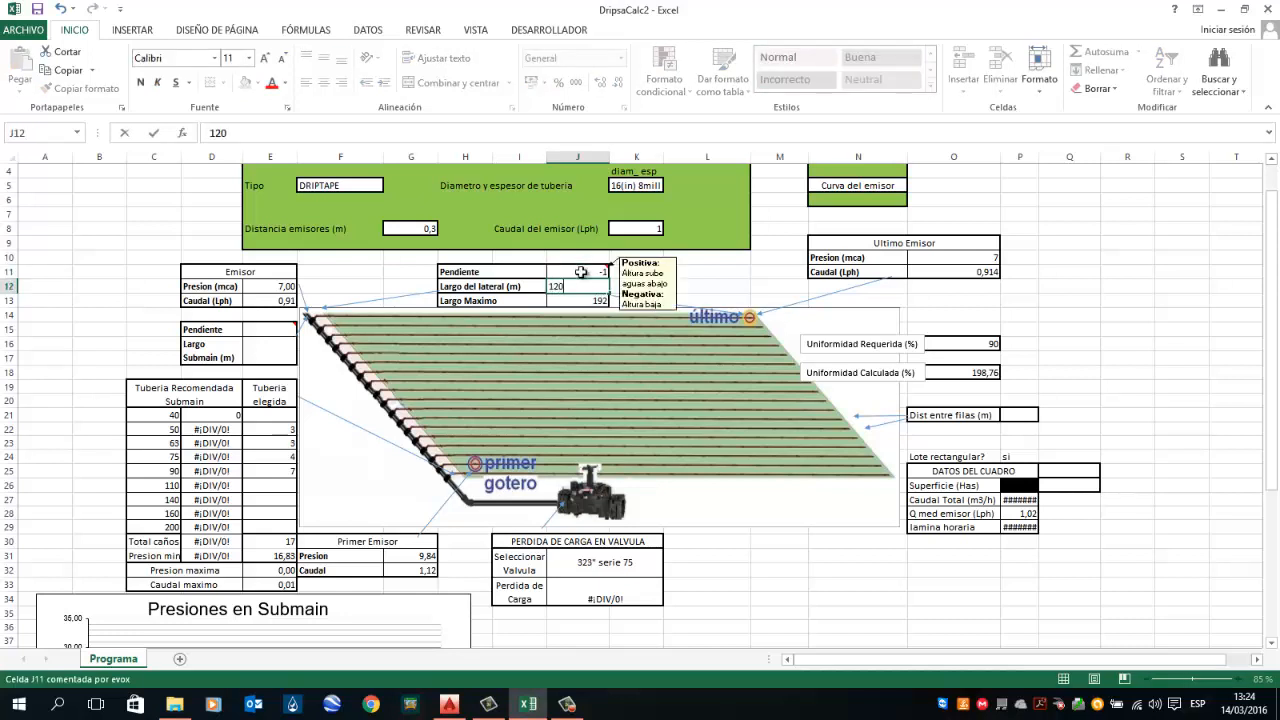
pyautogui.press('Return')
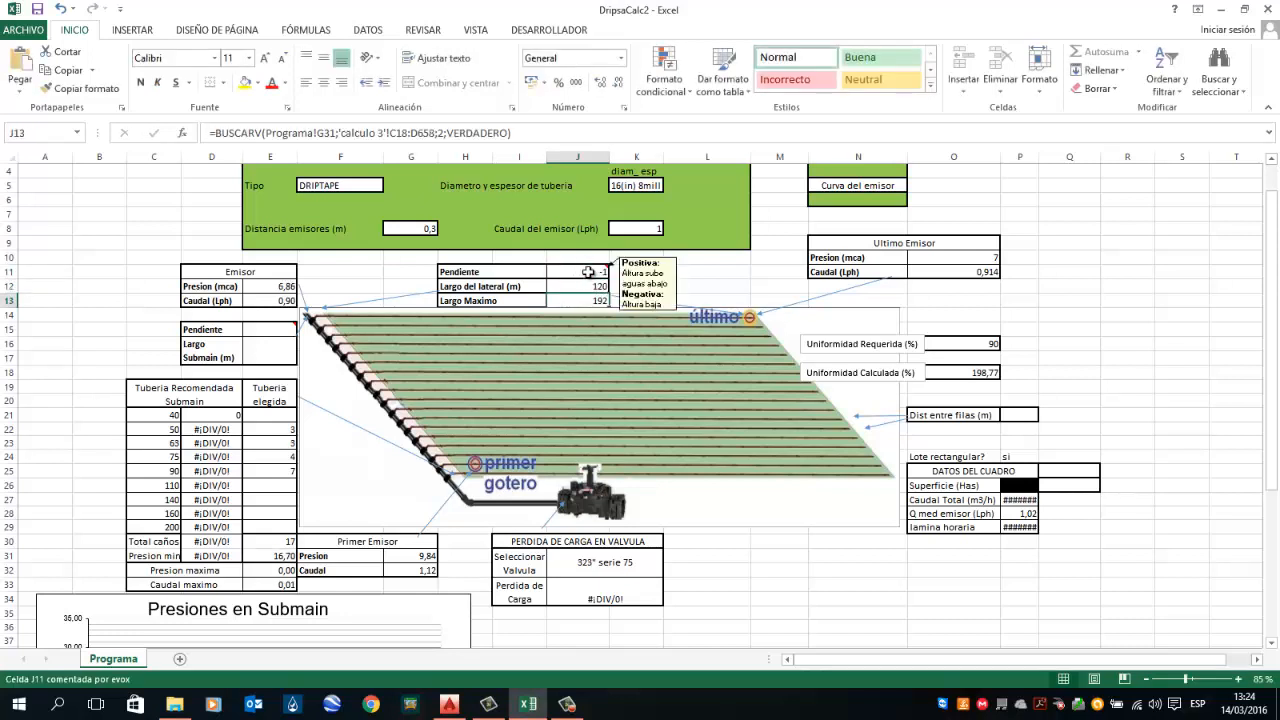
# Step: Check the line spacing in the drawing's project data table and set the distance between rows (Dist entre filas) to 0,7 m
pyautogui.click(1010, 418)
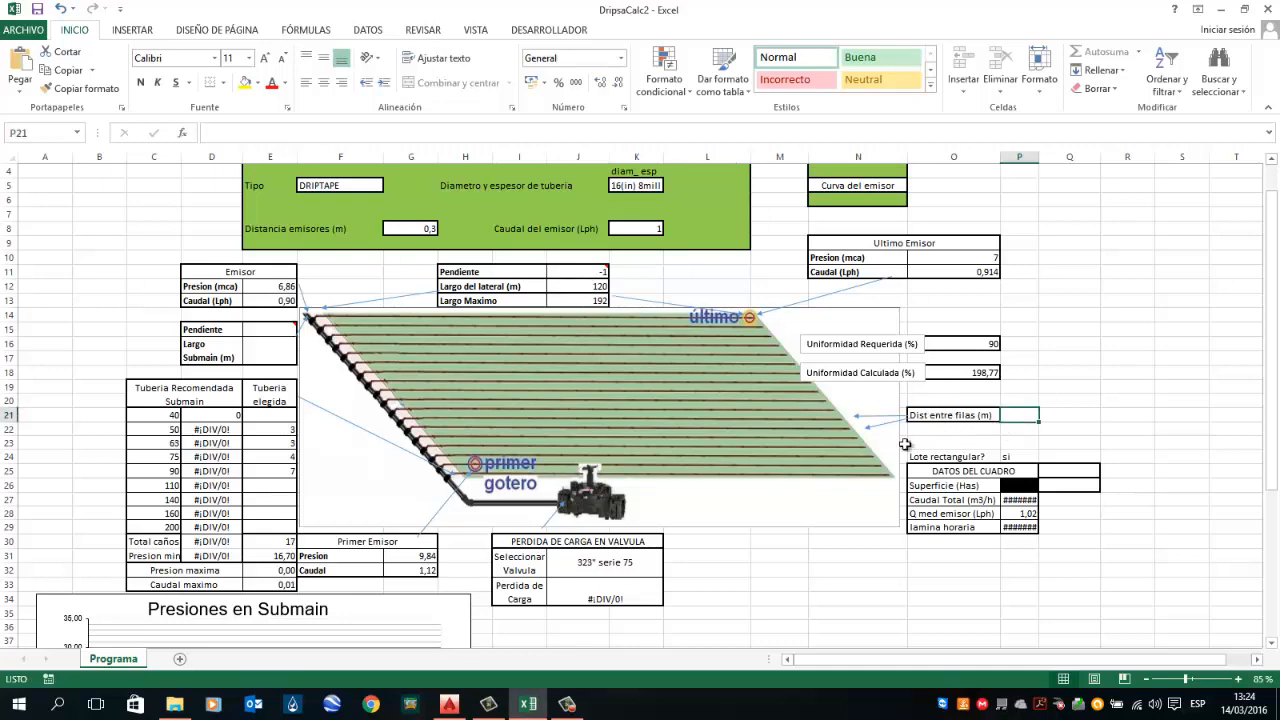
pyautogui.click(449, 704)
pyautogui.moveTo(925, 394); pyautogui.dragTo(395, 494)
pyautogui.moveTo(921, 250)
pyautogui.mouseDown()
pyautogui.moveTo(595, 358)
pyautogui.moveTo(687, 434)
pyautogui.mouseUp()
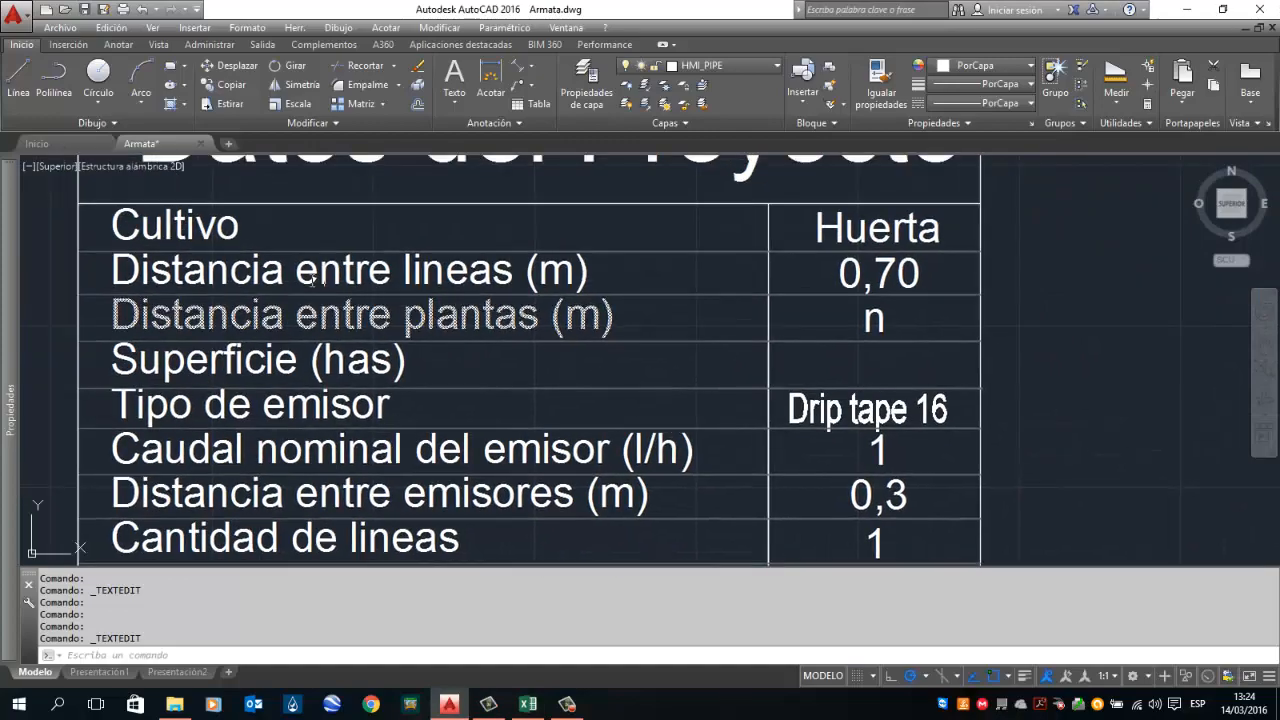
pyautogui.scroll(-2, 518, 377)
pyautogui.moveTo(532, 371); pyautogui.dragTo(864, 288)
pyautogui.scroll(-3, 864, 288)
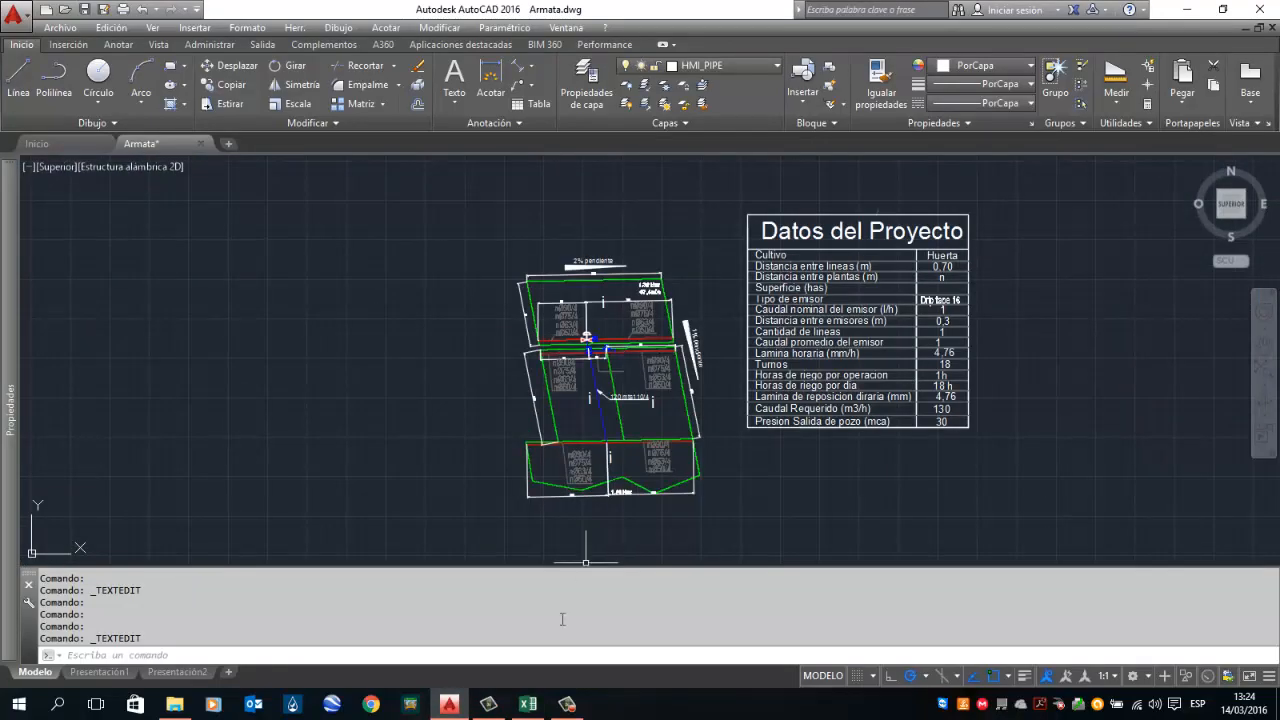
pyautogui.hotkey('alt', 'Tab')
pyautogui.write('0')
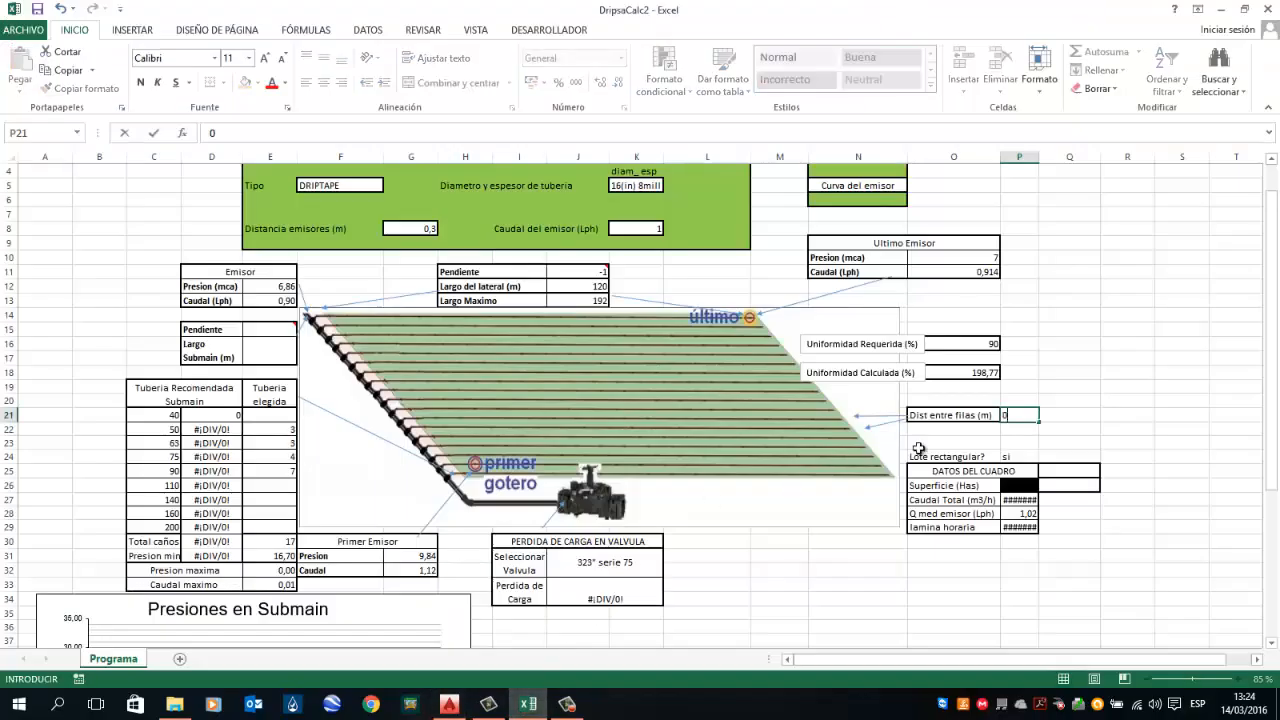
pyautogui.write(',7')
pyautogui.press('Return')
# Step: Examine the calculator's emitter, lateral and submain cells and their formulas
pyautogui.press('Left')
pyautogui.press('Left')
pyautogui.press('Left')
pyautogui.press('Left')
pyautogui.press('Left')
pyautogui.press('Left')
pyautogui.press('Left')
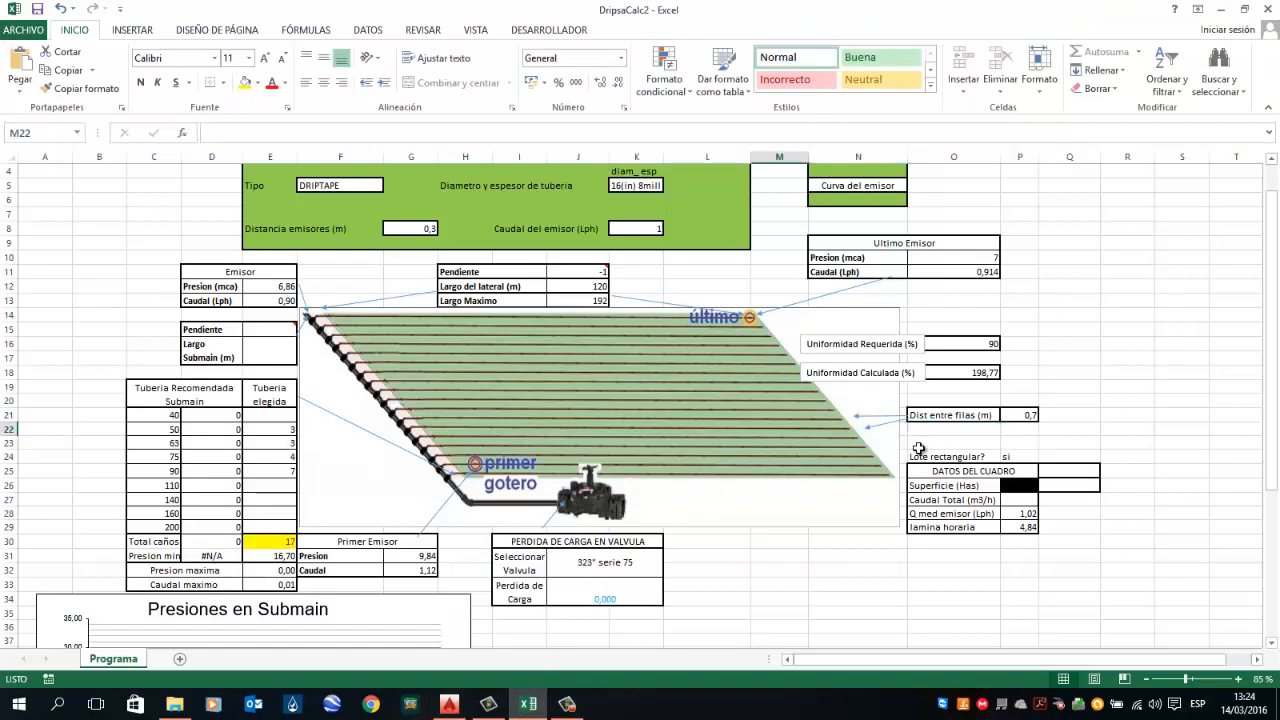
pyautogui.press('Left')
pyautogui.press('Left')
pyautogui.press('Left')
pyautogui.press('Up')
pyautogui.press('Up')
pyautogui.press('Up')
pyautogui.press('Left')
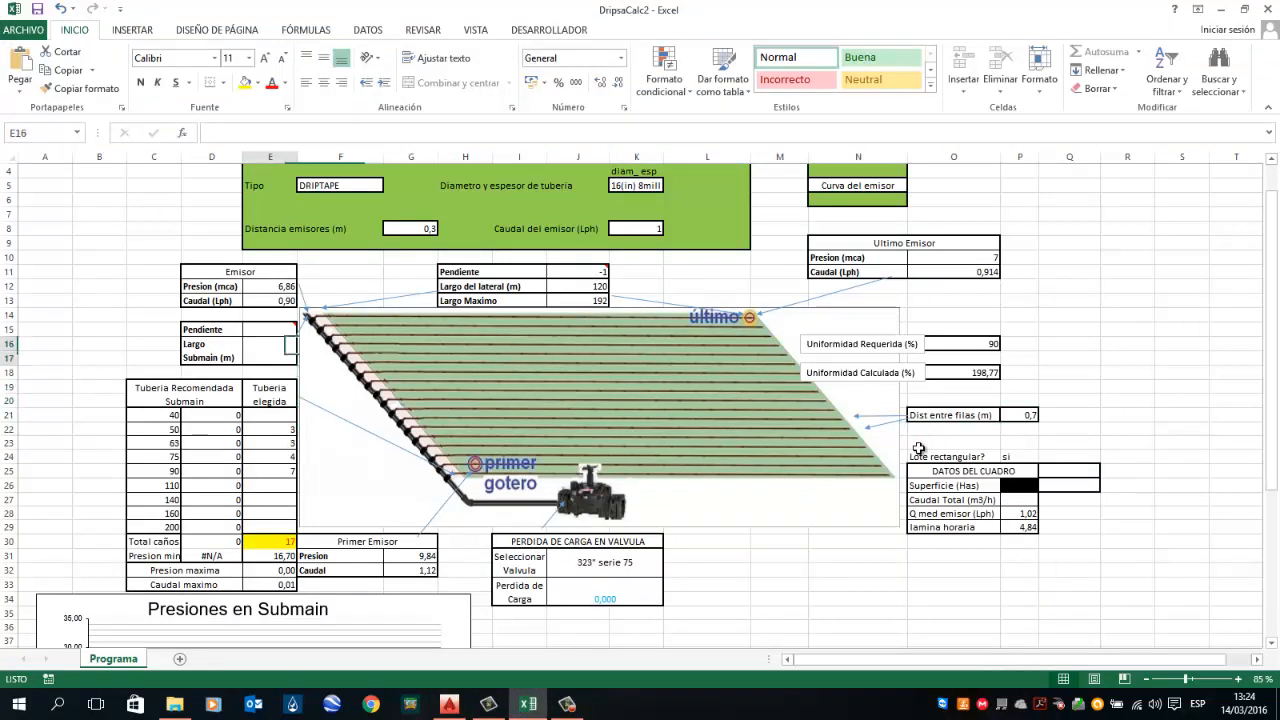
pyautogui.press('Left')
pyautogui.press('Up')
pyautogui.press('Up')
pyautogui.press('Up')
pyautogui.press('Up')
pyautogui.press('Up')
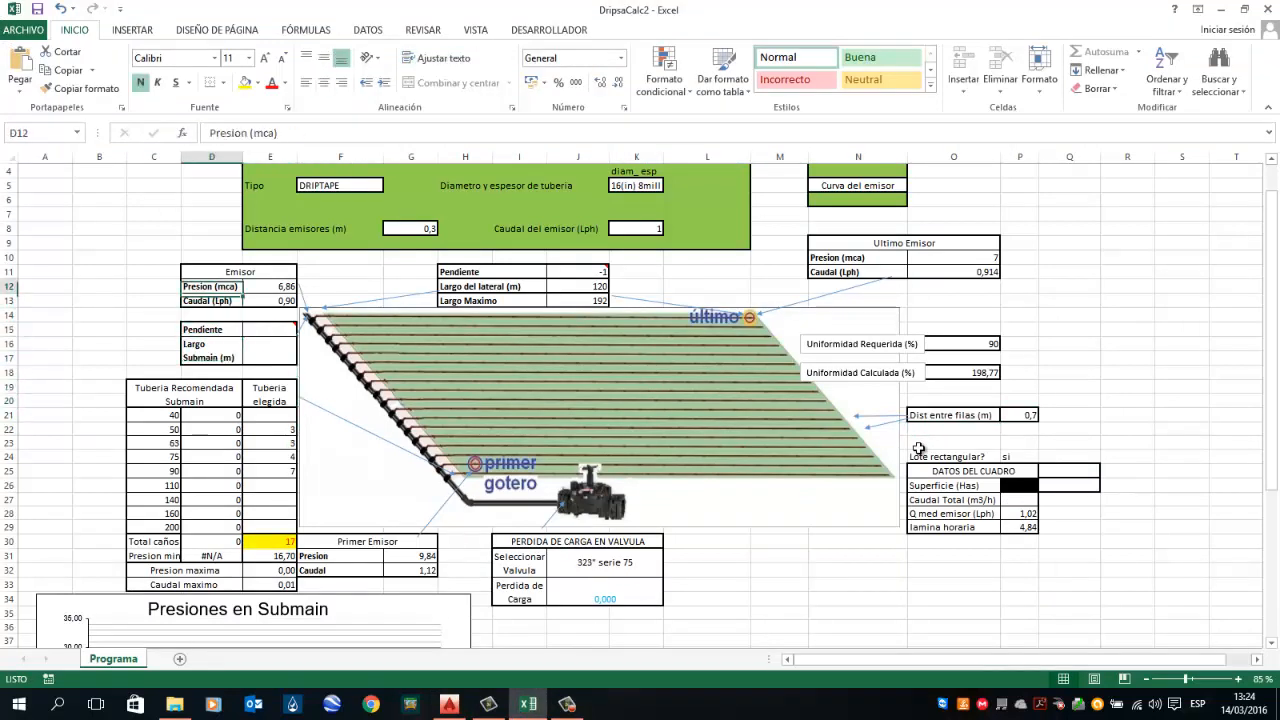
pyautogui.press('Right')
pyautogui.press('Right')
pyautogui.press('Right')
pyautogui.press('Right')
pyautogui.press('Right')
pyautogui.press('Right')
pyautogui.press('Right')
pyautogui.press('Left')
pyautogui.press('Down')
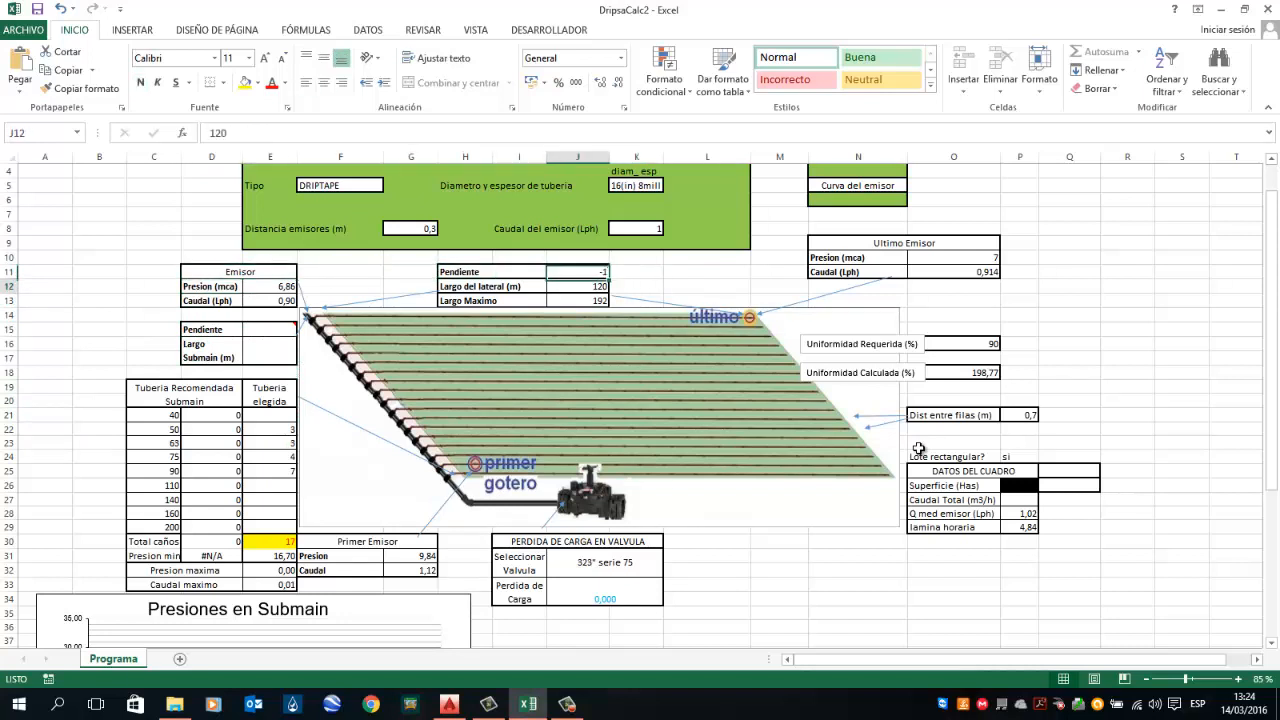
pyautogui.press('Up')
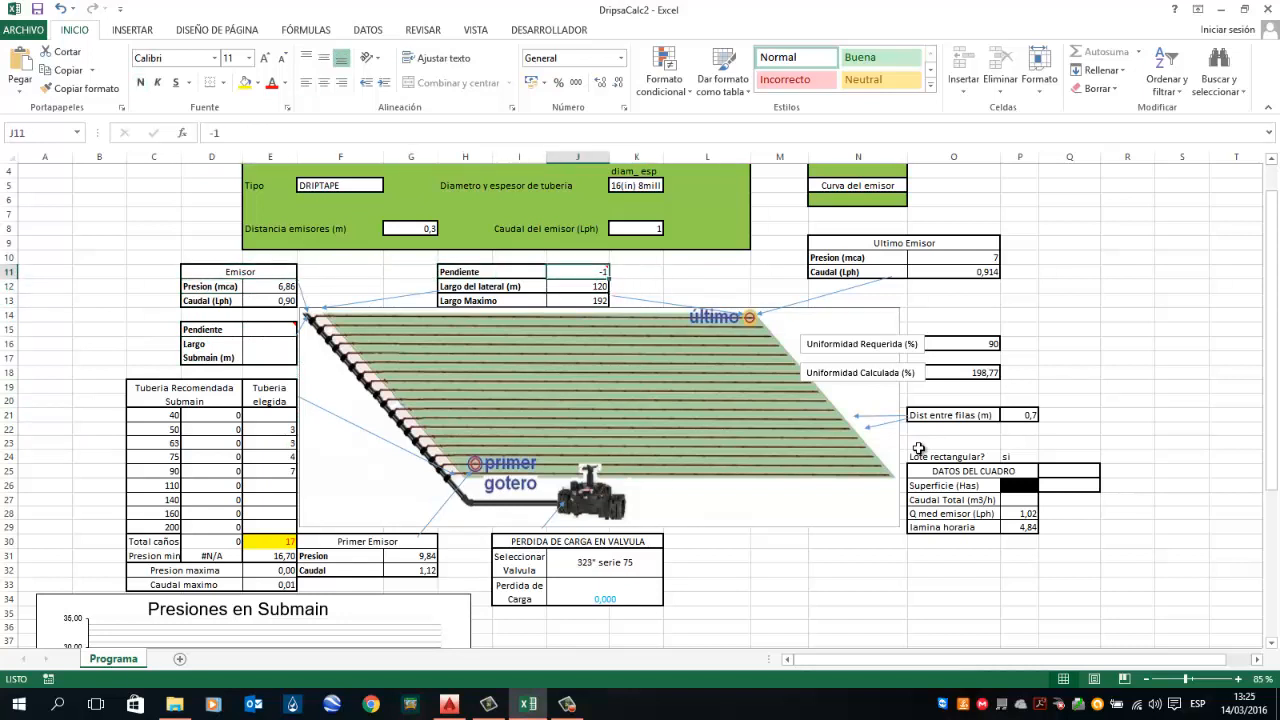
pyautogui.press('Down')
pyautogui.press('Down')
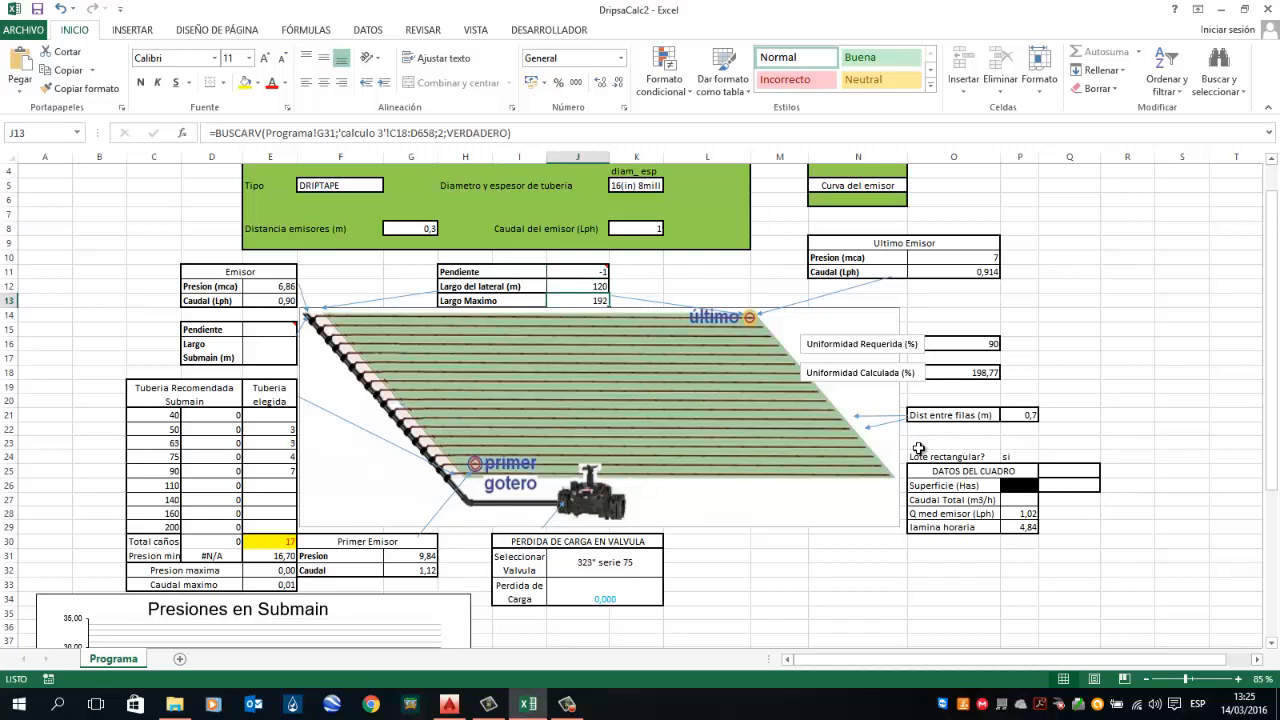
pyautogui.press('Up')
pyautogui.press('Left')
pyautogui.press('Right')
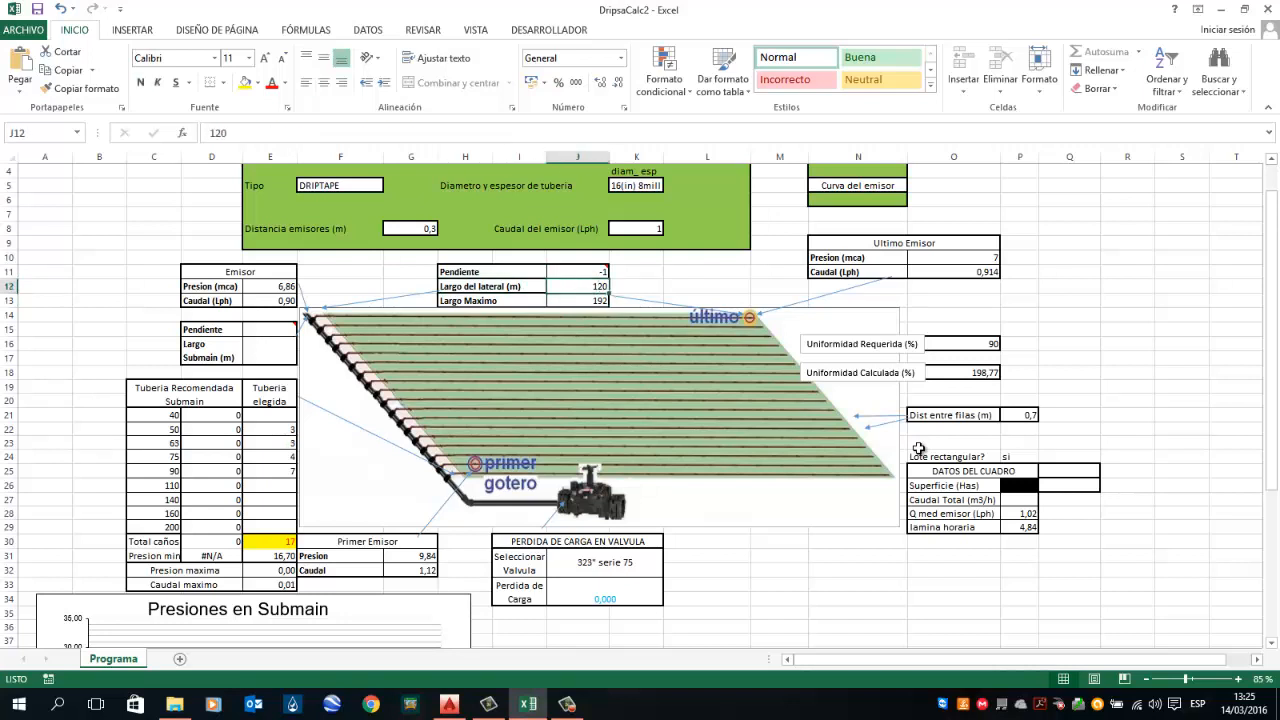
pyautogui.press('Left')
pyautogui.press('Left')
pyautogui.press('Left')
pyautogui.press('Left')
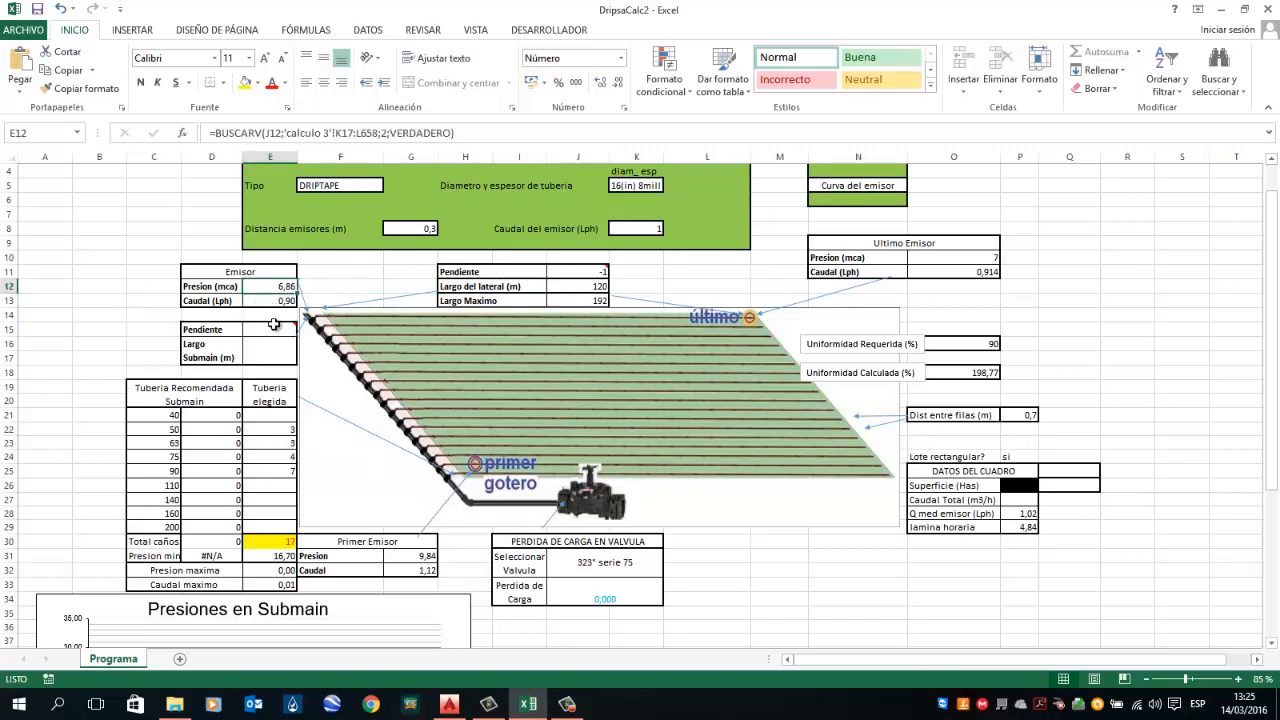
pyautogui.moveTo(273, 325)
pyautogui.press('Down')
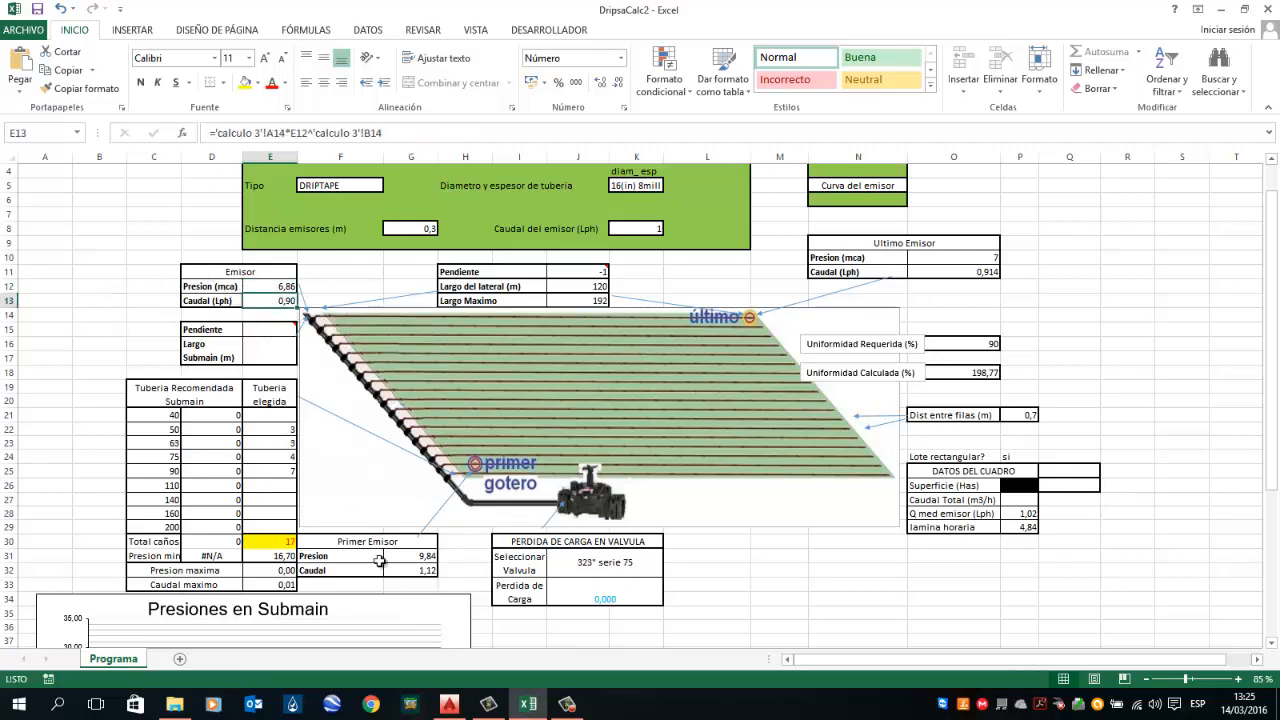
pyautogui.press('Down')
pyautogui.press('Down')
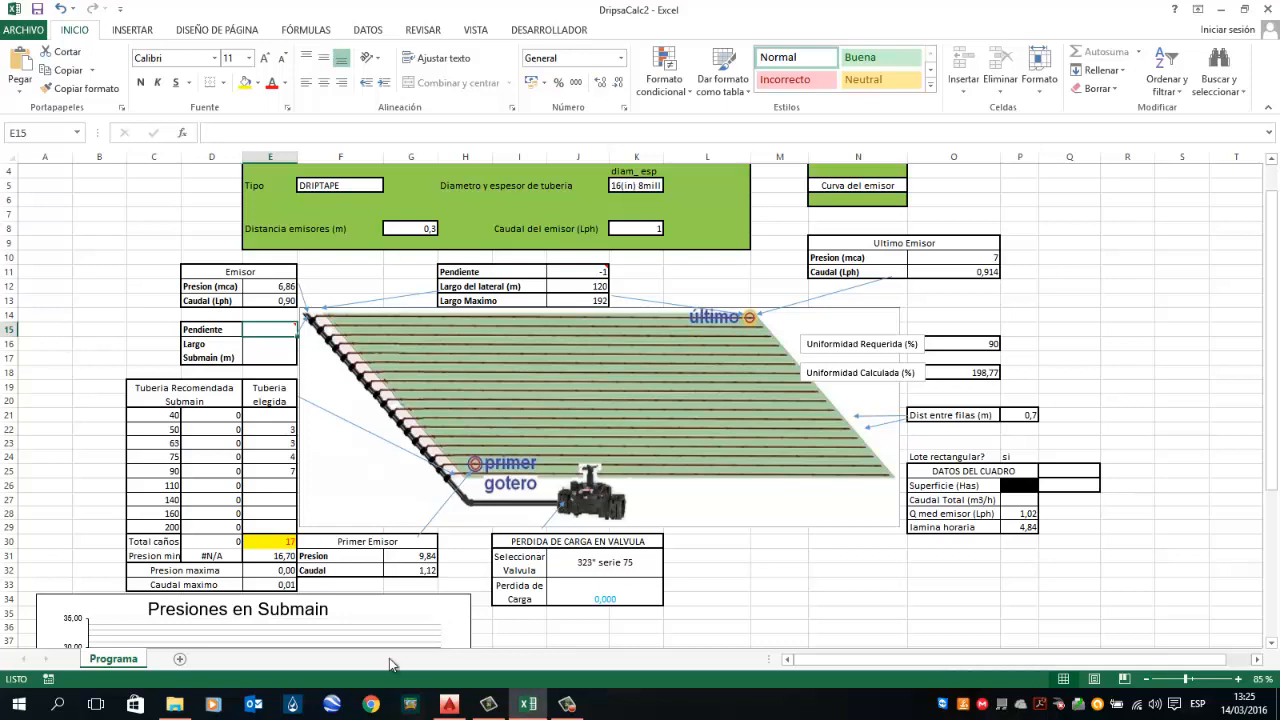
# Step: Check the submain length dimension in the drawing and set the submain length (Largo Submain) to 87 m
pyautogui.click(449, 704)
pyautogui.scroll(8, 667, 344)
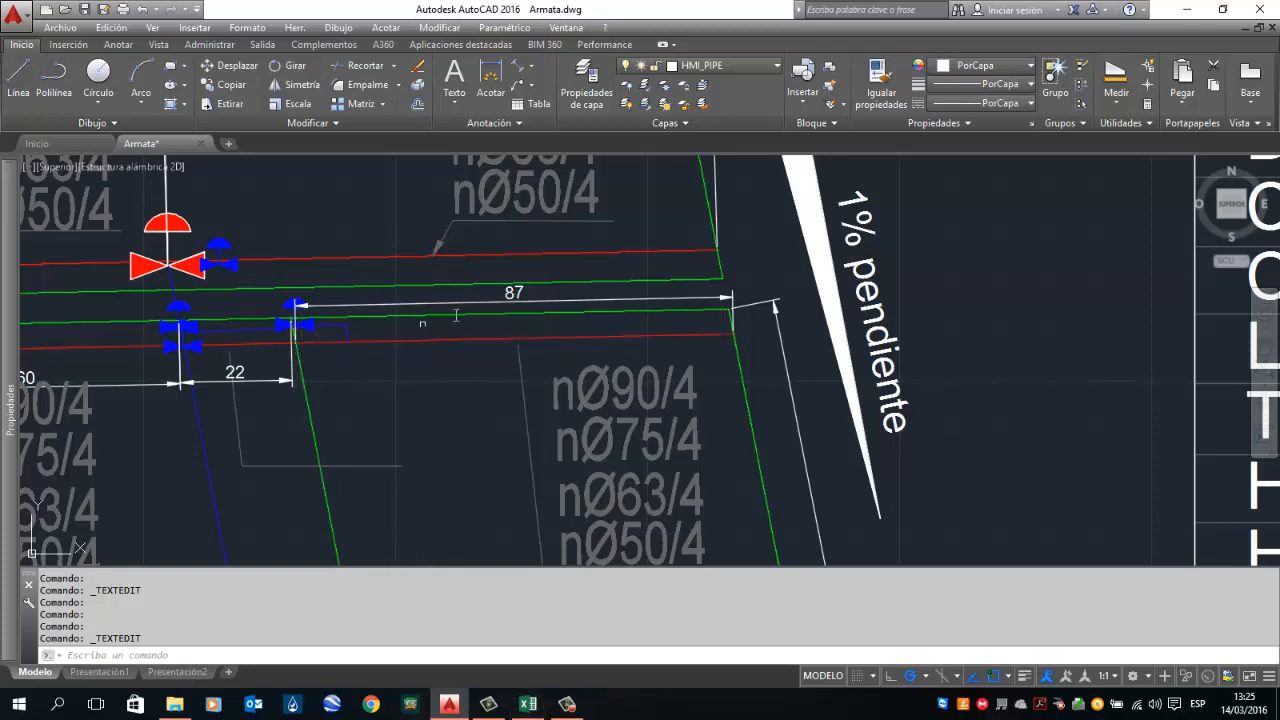
pyautogui.click(528, 704)
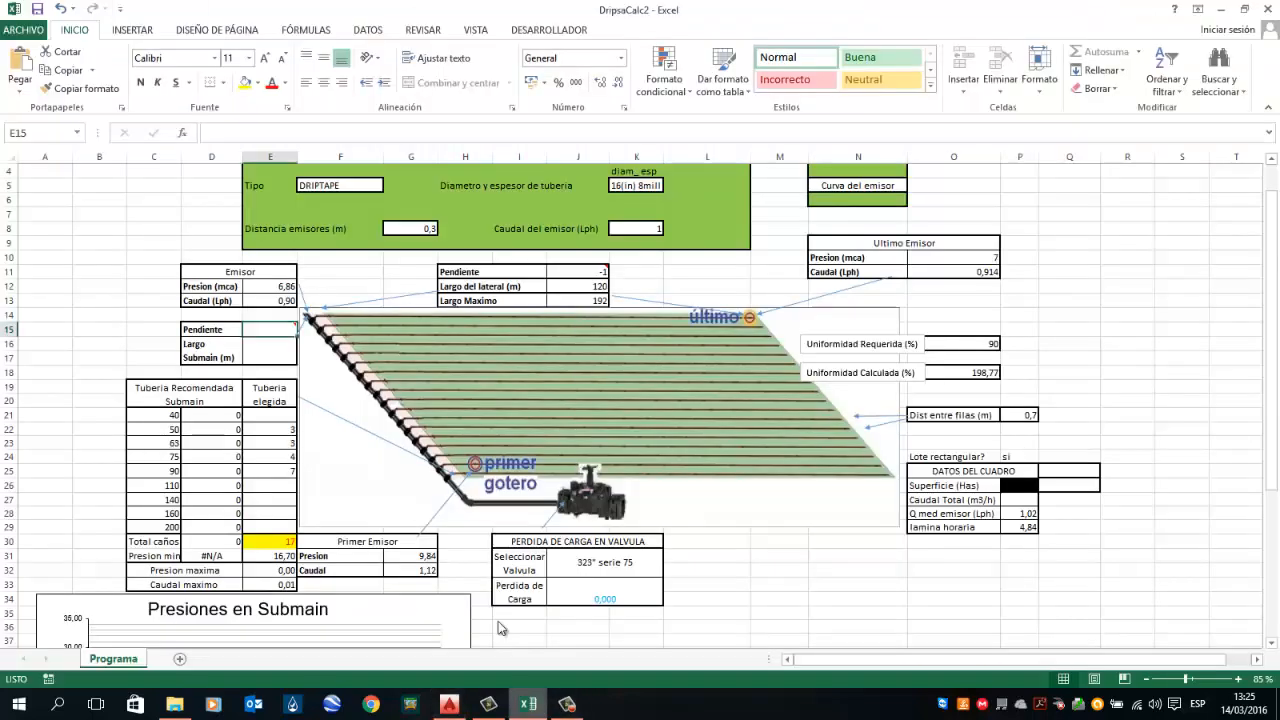
pyautogui.click(265, 348)
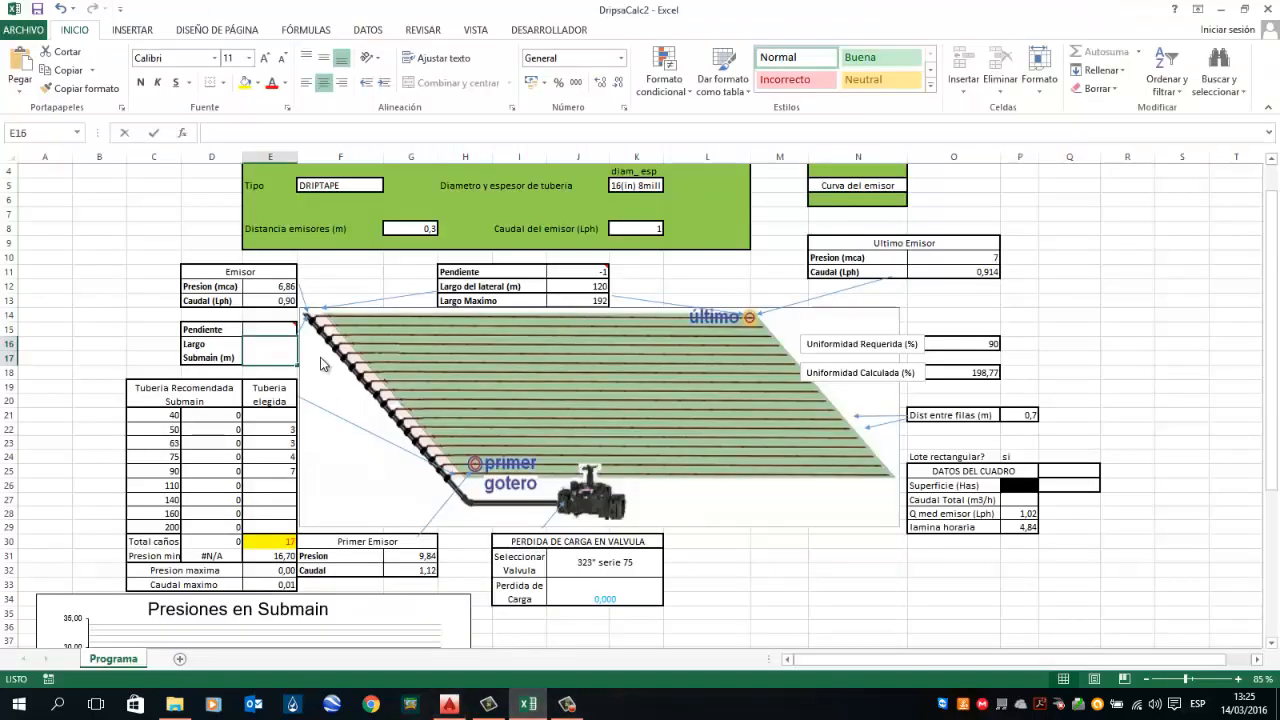
pyautogui.write('87')
pyautogui.press('Return')
# Step: Check the plot's slope annotation in the drawing and set the submain slope (Pendiente) to -2
pyautogui.press('Up')
pyautogui.press('Up')
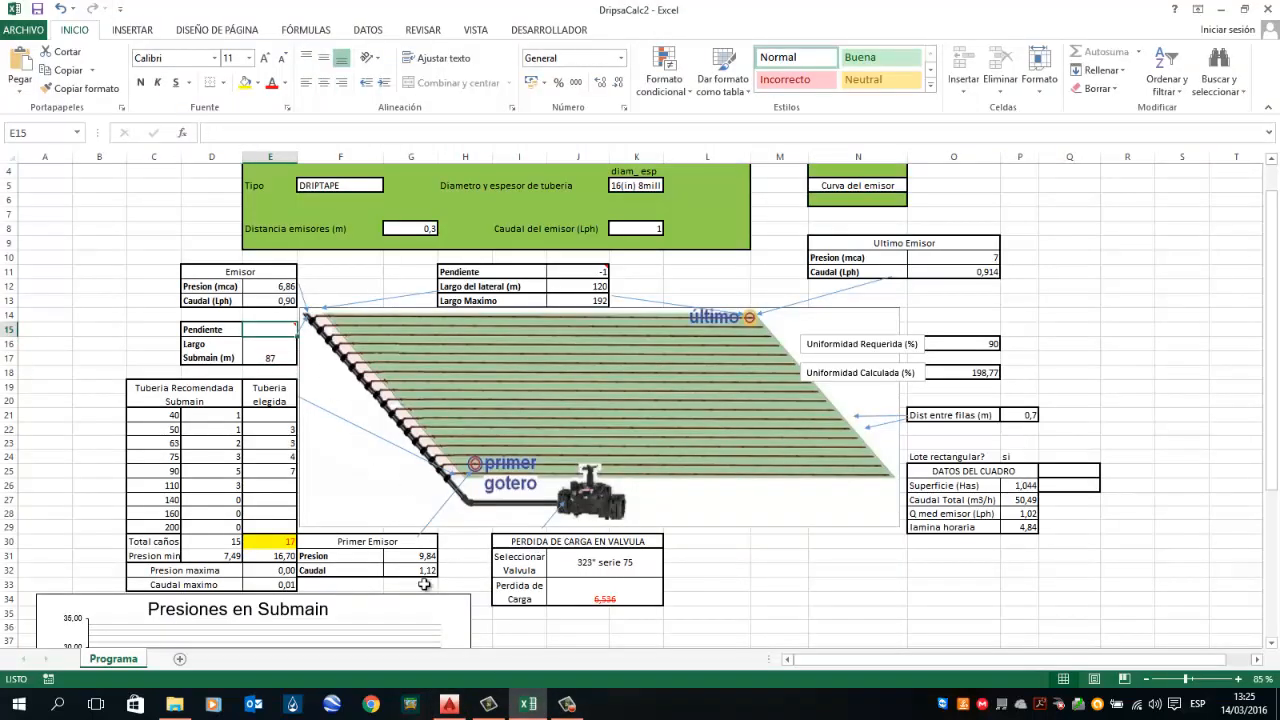
pyautogui.click(449, 704)
pyautogui.scroll(-3, 541, 530)
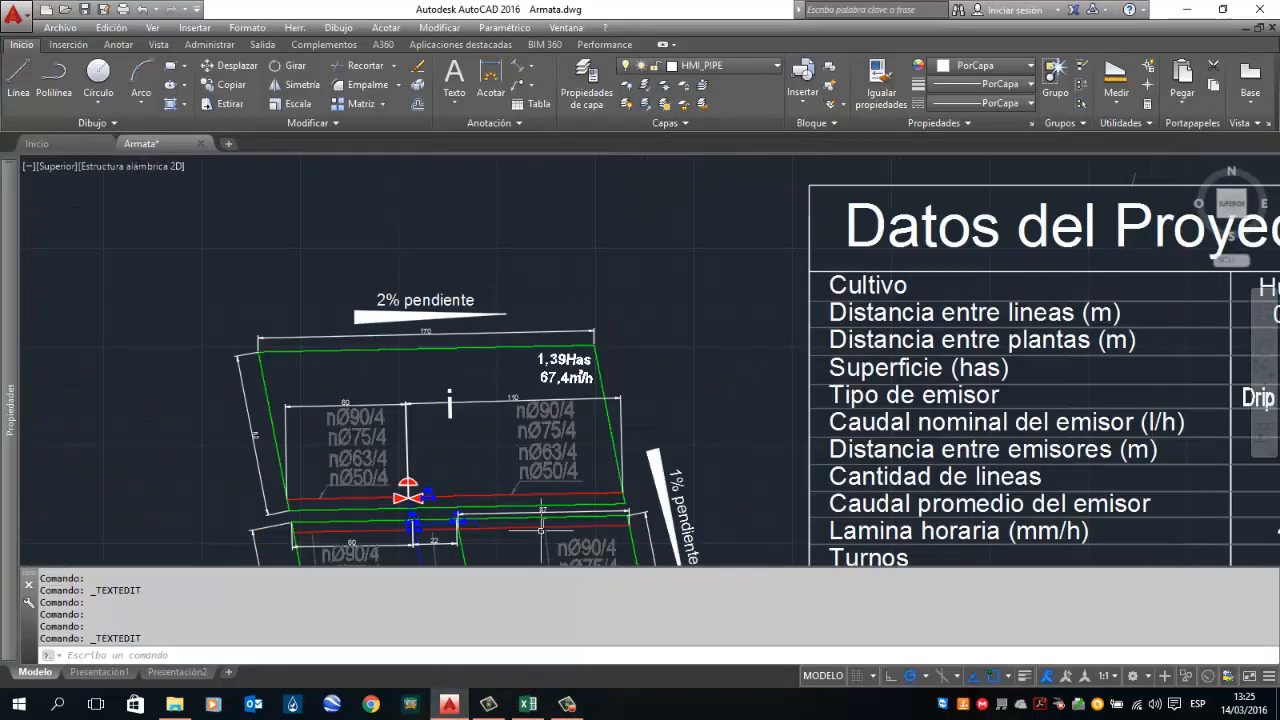
pyautogui.scroll(4, 541, 528)
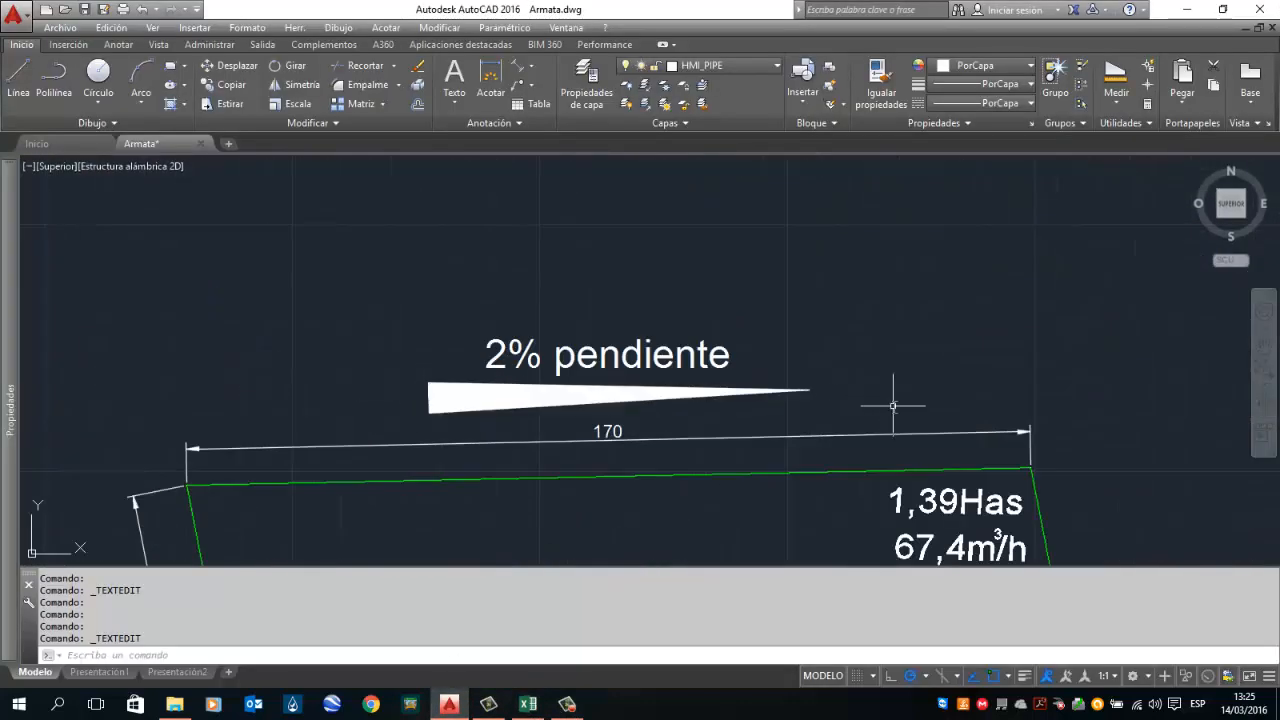
pyautogui.scroll(-3, 893, 405)
pyautogui.click(528, 704)
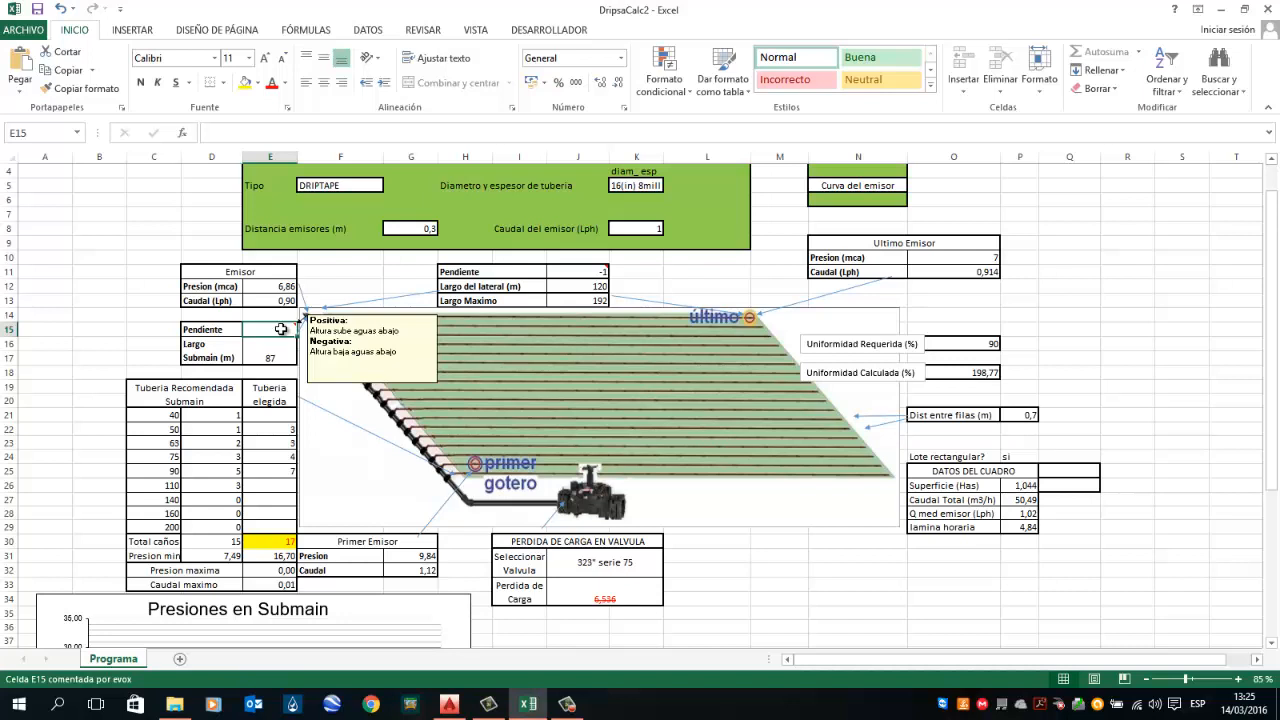
pyautogui.write('-')
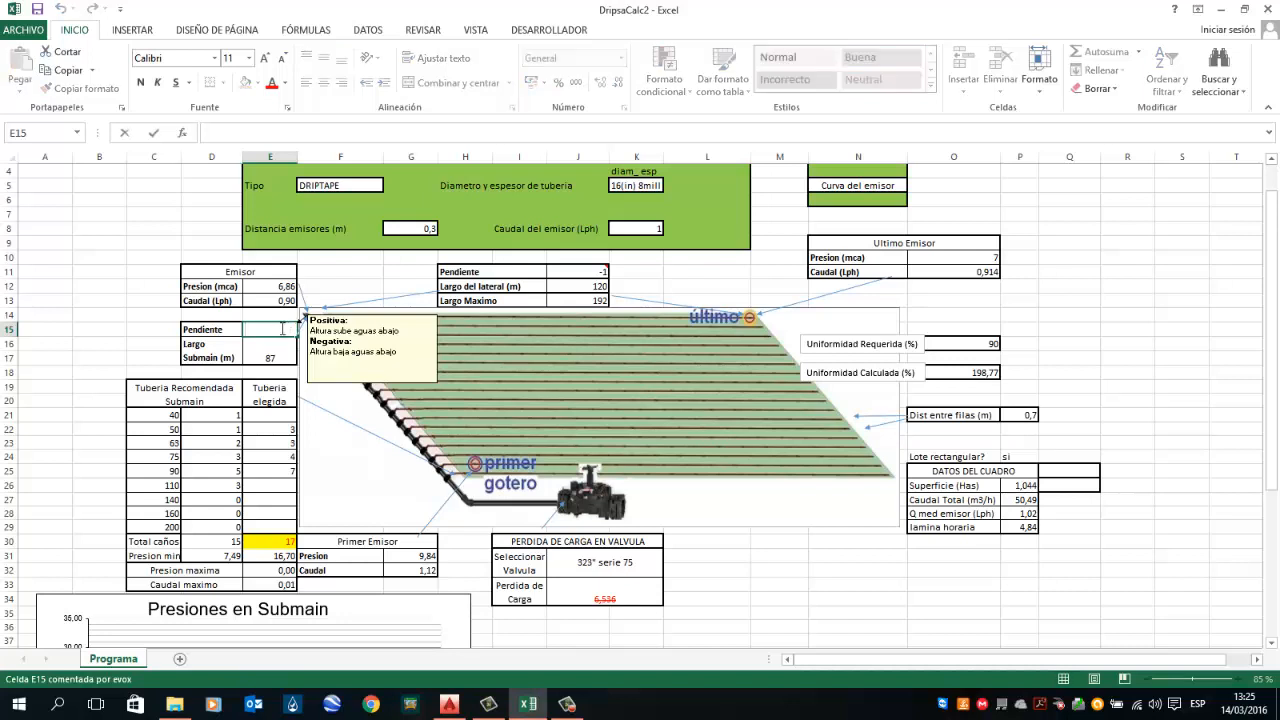
pyautogui.write('2')
pyautogui.press('Return')
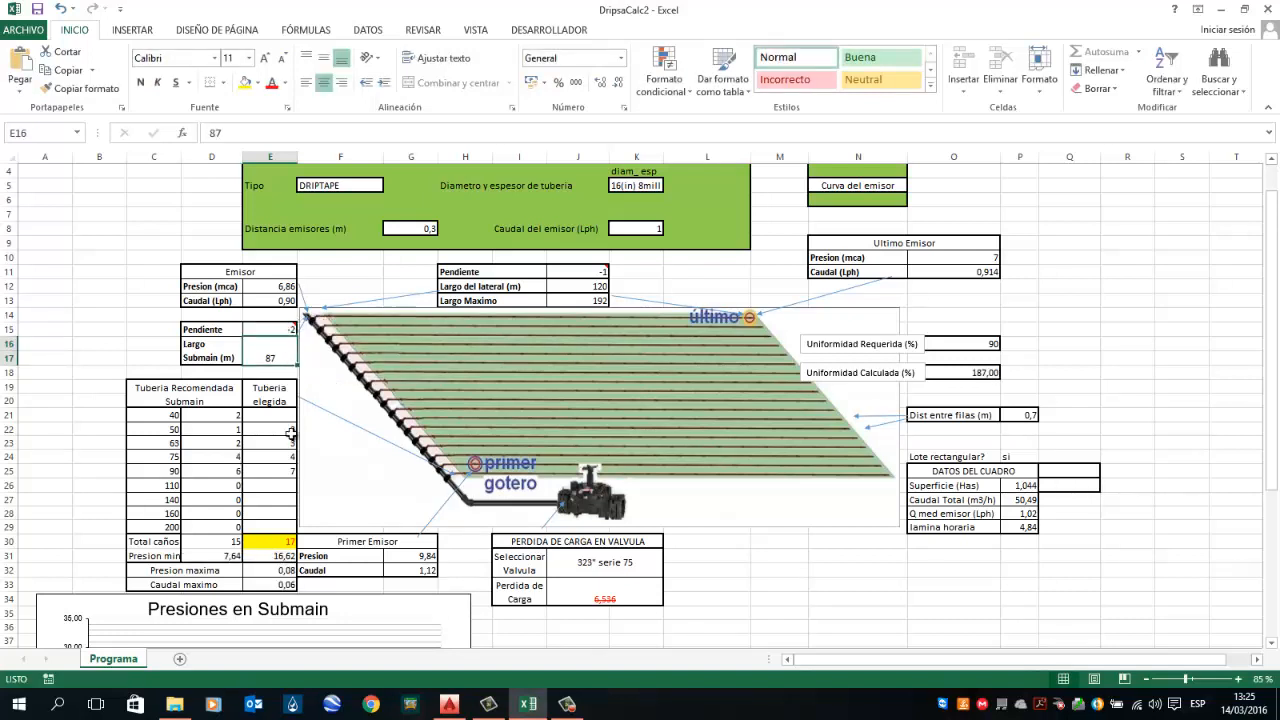
# Step: Review the recommended submain pipe counts and the chosen pipe quantities per diameter
pyautogui.click(283, 468)
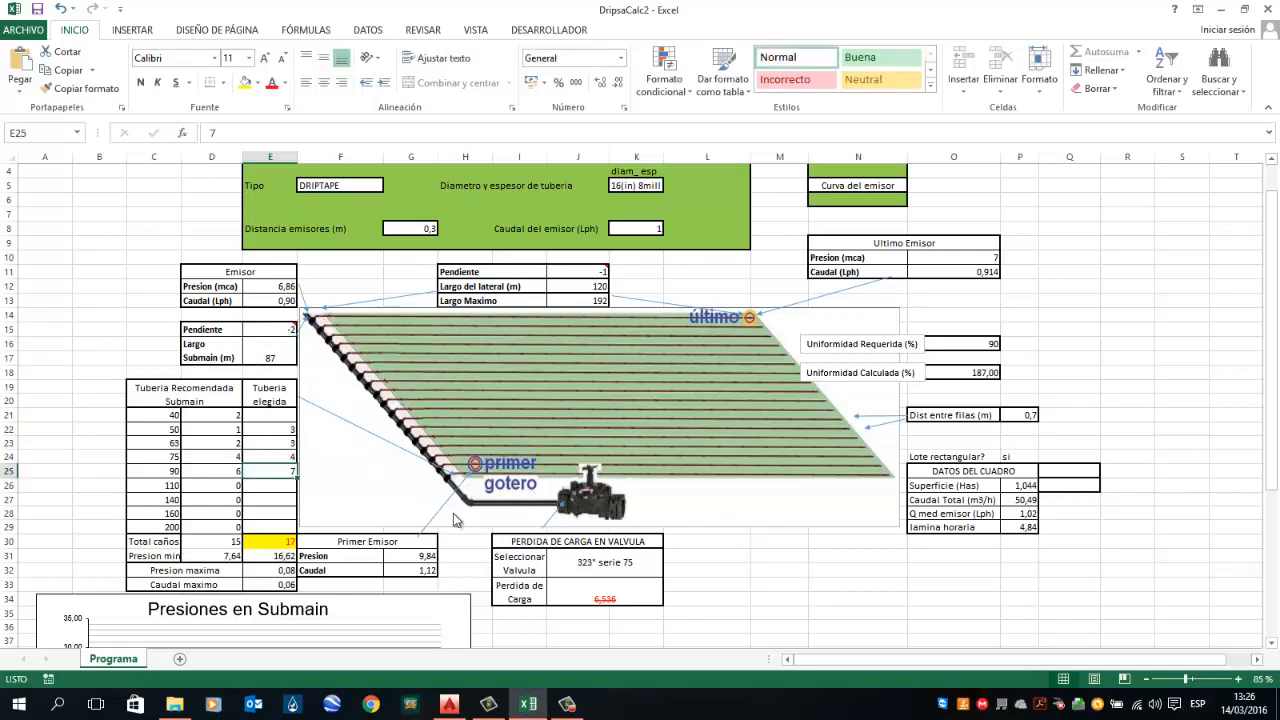
pyautogui.click(228, 485)
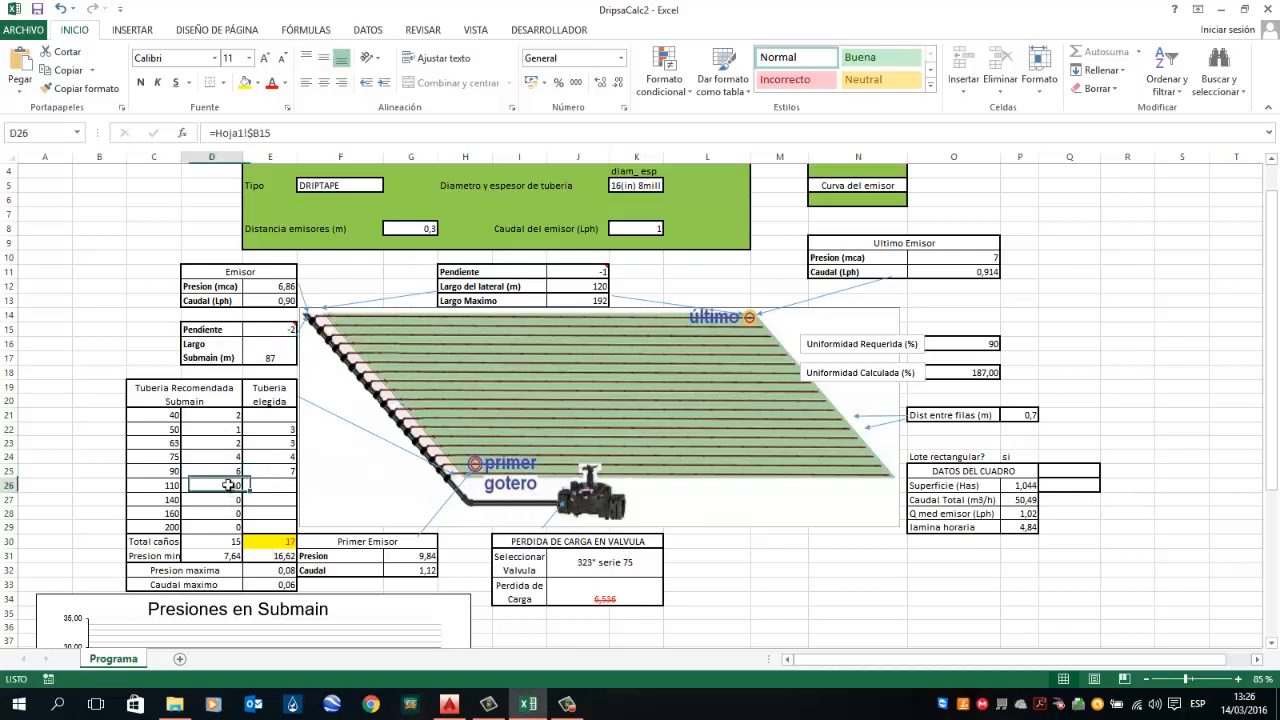
pyautogui.press('Up')
pyautogui.press('Up')
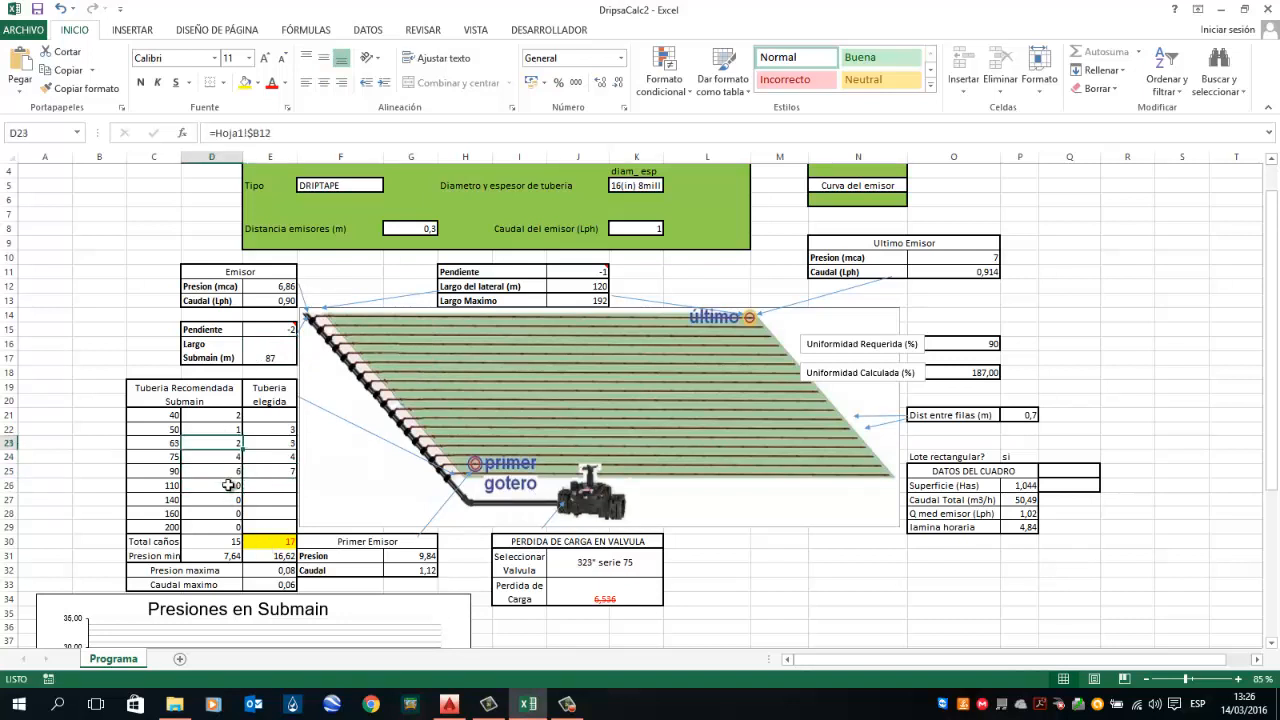
pyautogui.press('Down')
pyautogui.press('Down')
pyautogui.press('Down')
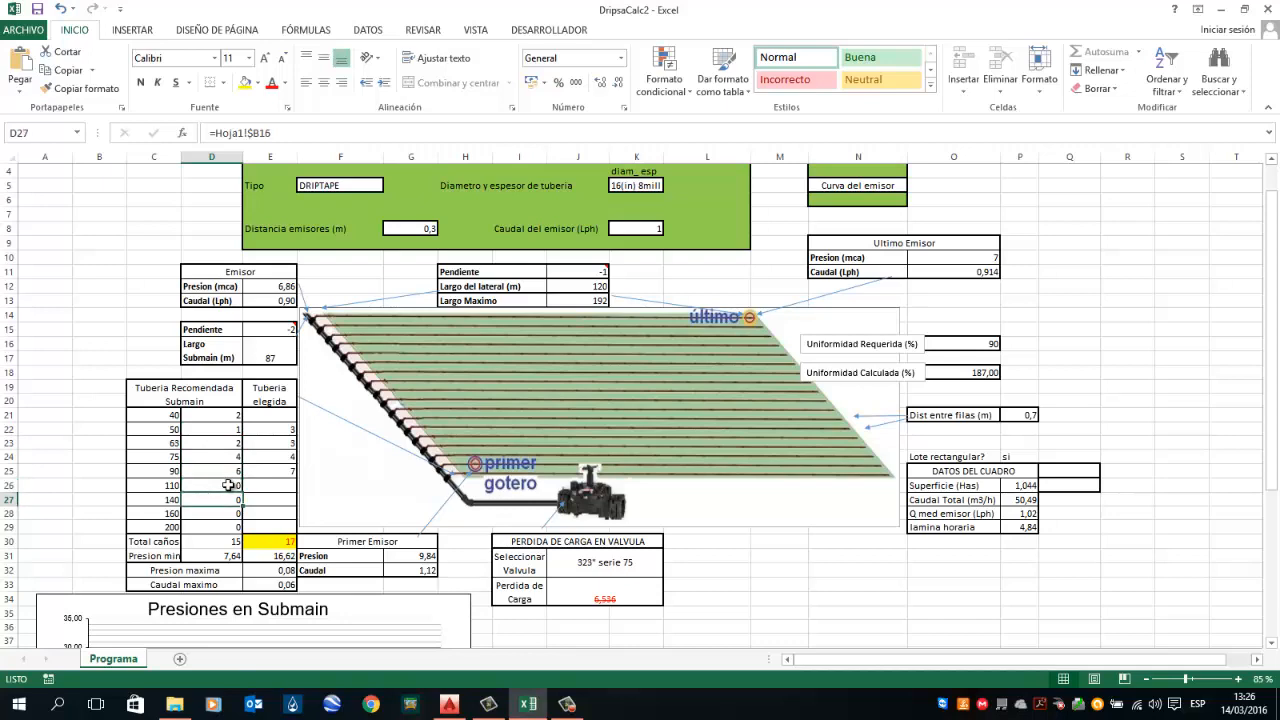
pyautogui.scroll(1, 225, 484)
pyautogui.scroll(-1, 225, 484)
pyautogui.click(231, 483)
pyautogui.click(229, 471)
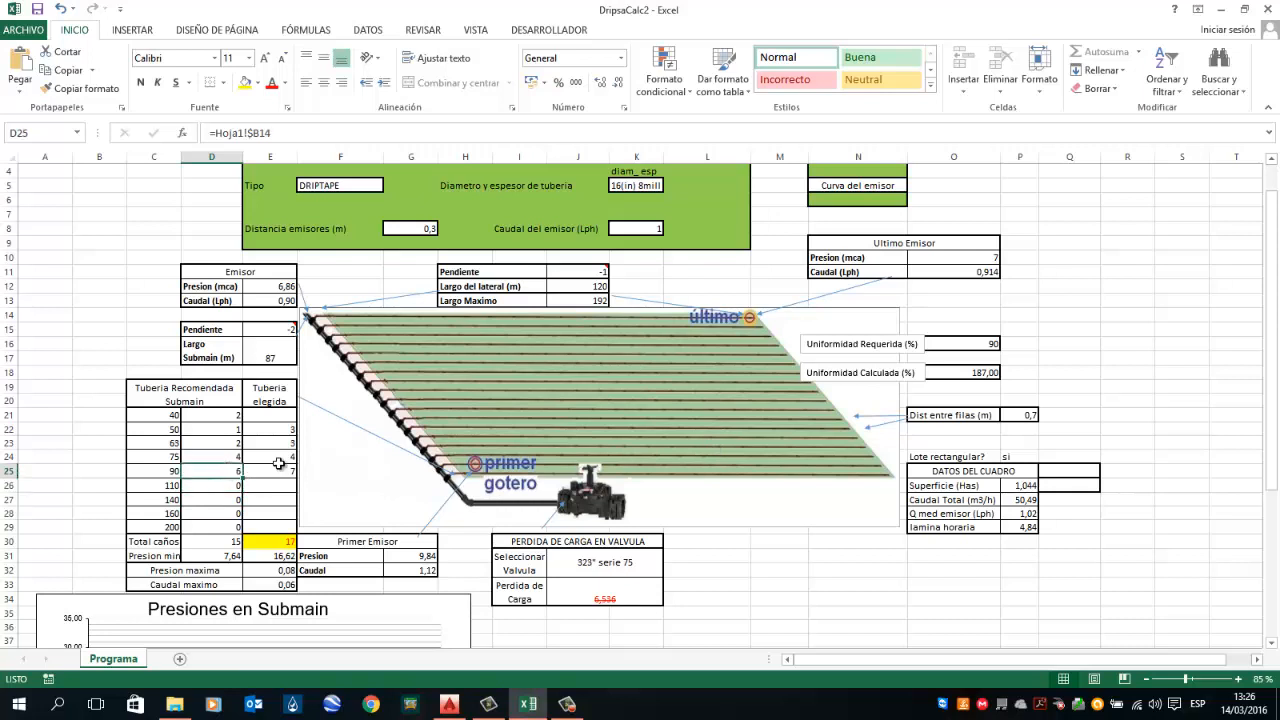
pyautogui.press('Up')
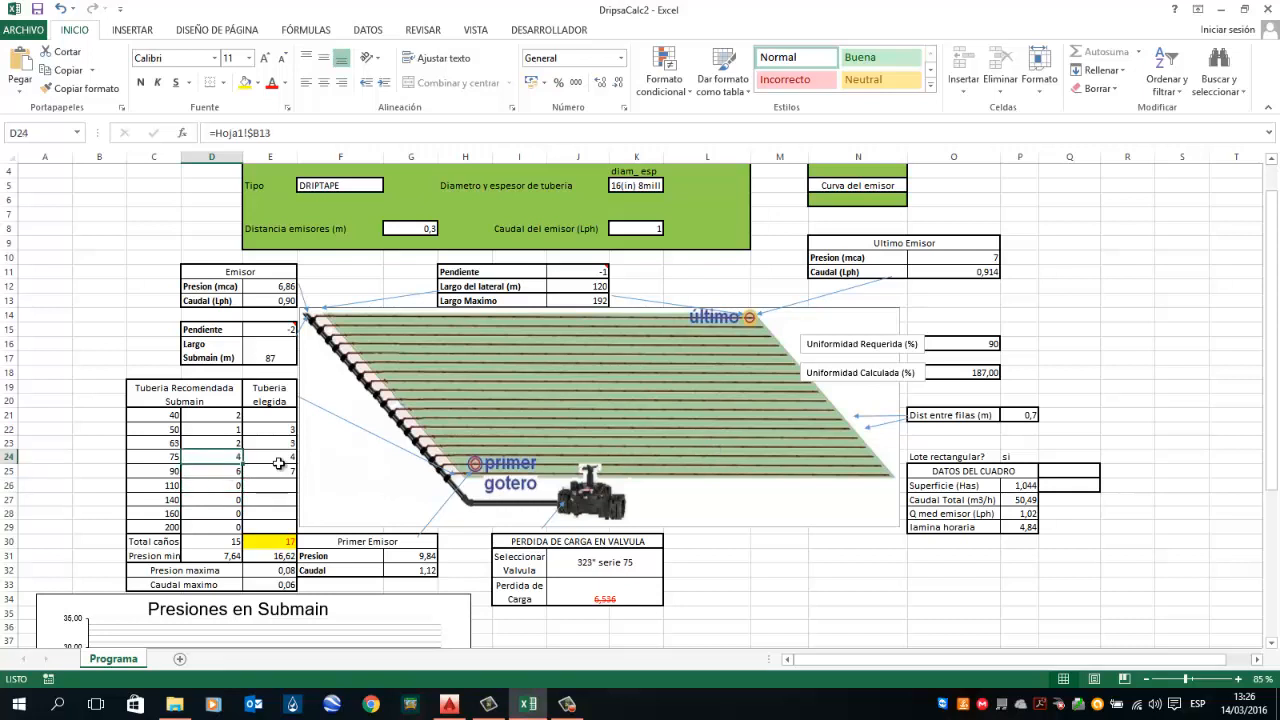
pyautogui.press('Up')
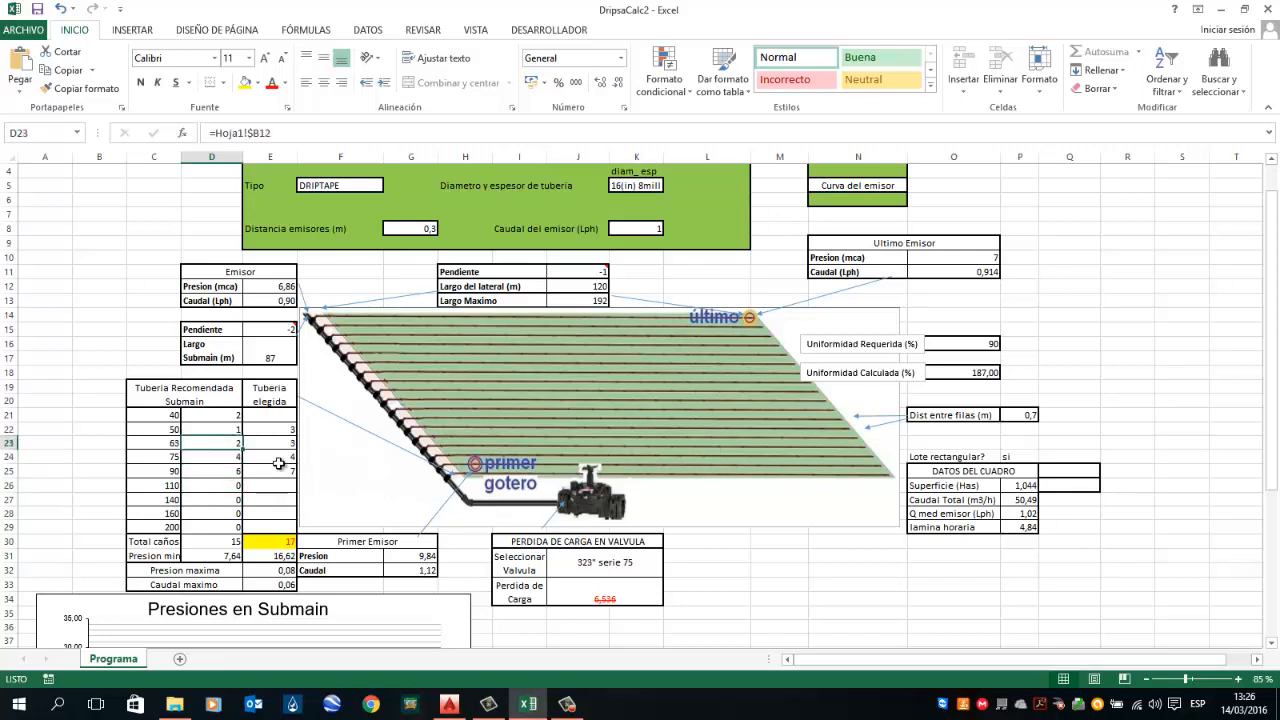
pyautogui.press('Up')
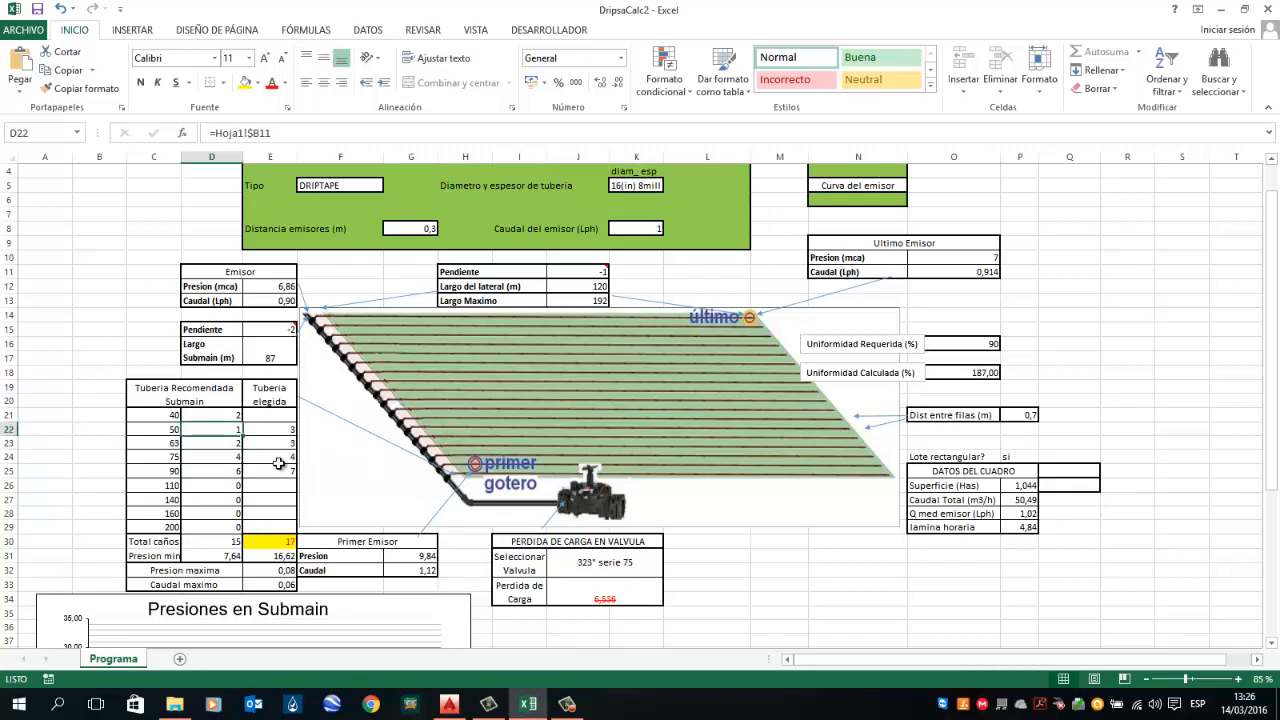
pyautogui.press('Up')
pyautogui.press('Right')
pyautogui.press('Down')
pyautogui.press('Down')
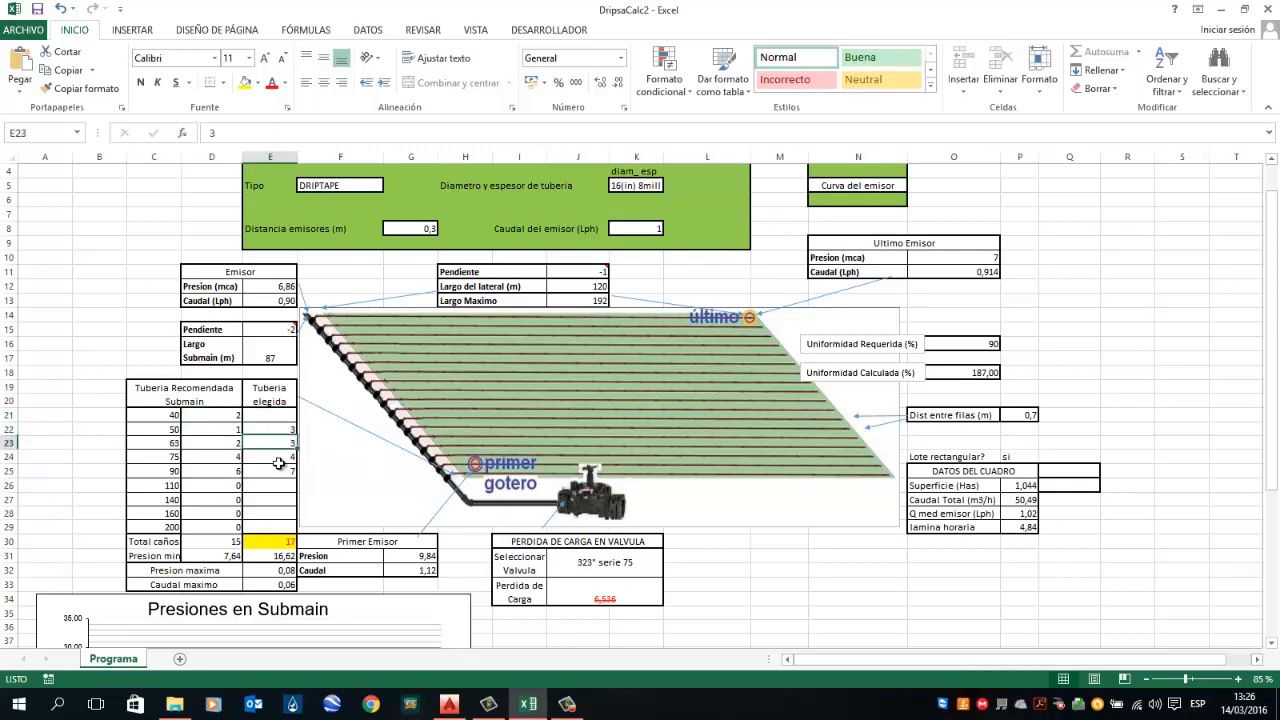
pyautogui.press('Down')
pyautogui.press('Down')
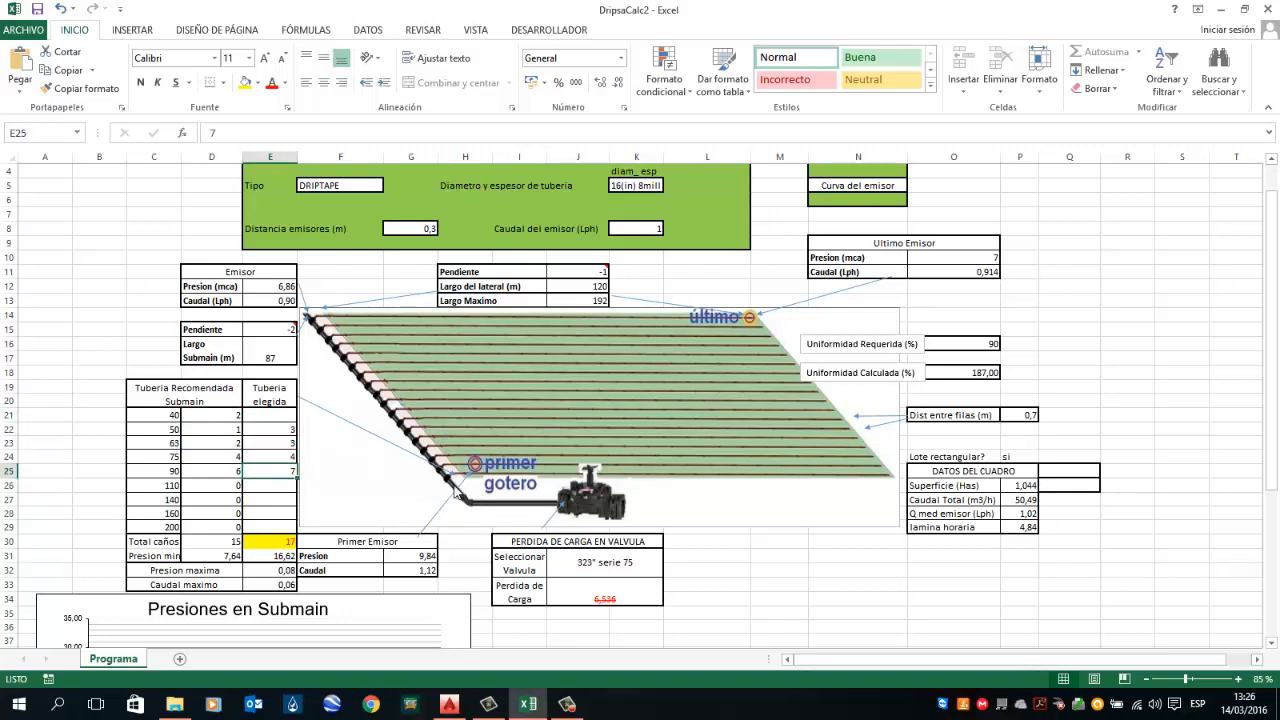
# Step: Set the chosen pipe quantities (Tuberia elegida) to 6 for the 90 mm diameter and 3 for 75 mm
pyautogui.press('Up')
pyautogui.press('Up')
pyautogui.press('Up')
pyautogui.press('Up')
pyautogui.press('Down')
pyautogui.press('Down')
pyautogui.press('Down')
pyautogui.press('Down')
pyautogui.press('Down')
pyautogui.press('Down')
pyautogui.press('Up')
pyautogui.press('Up')
pyautogui.write('6')
pyautogui.press('Up')
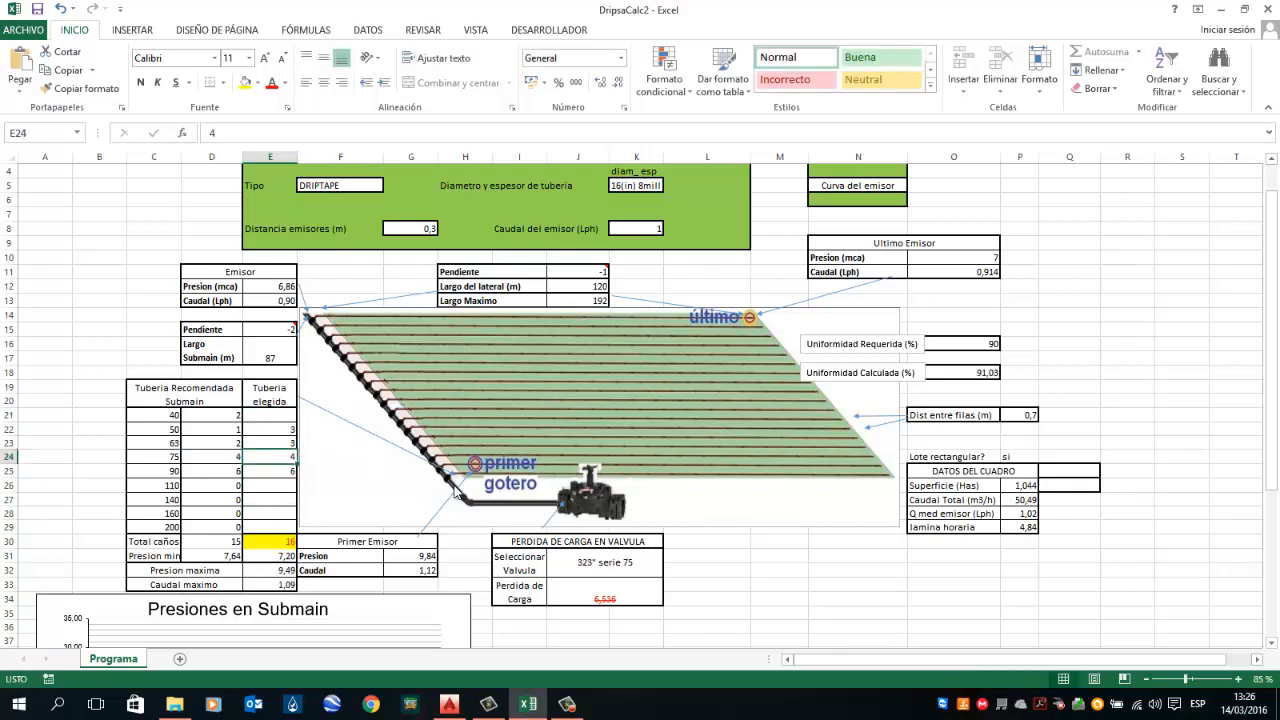
pyautogui.write('3')
pyautogui.press('Return')
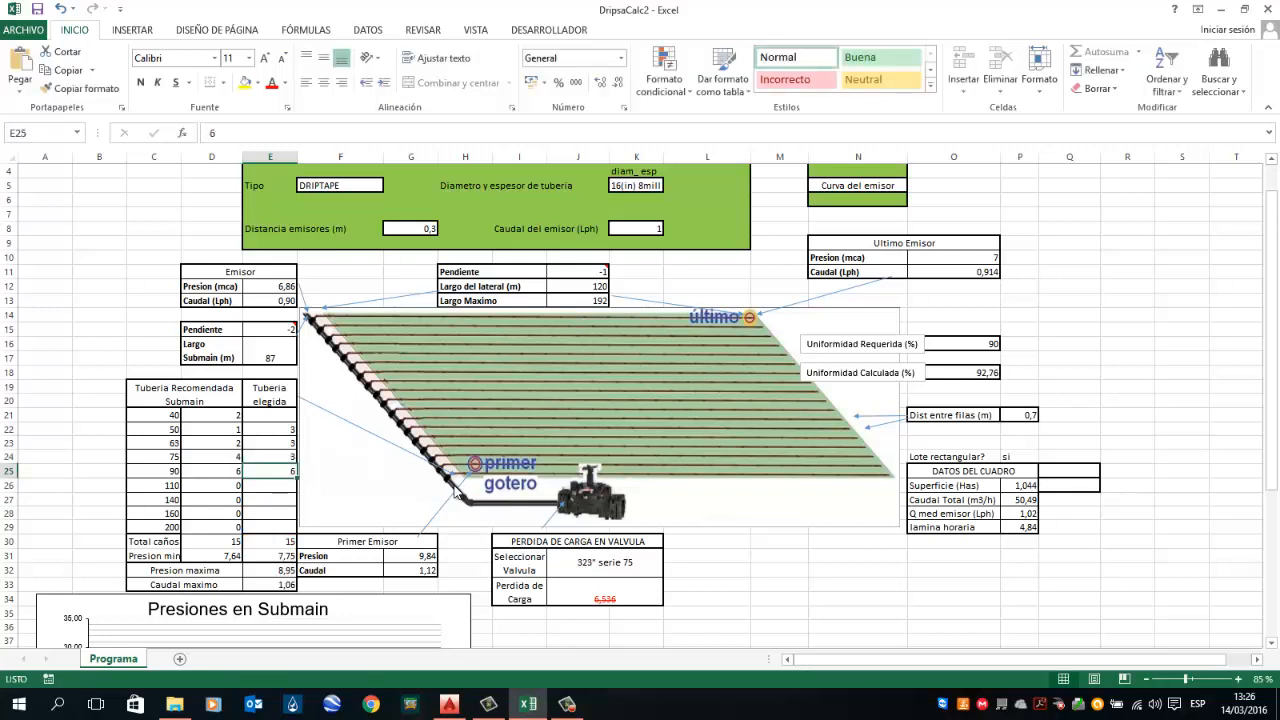
# Step: Examine the formulas behind the total pipe count, minimum and maximum pressure, and first emitter cells
pyautogui.press('Down')
pyautogui.press('Down')
pyautogui.press('Down')
pyautogui.press('Down')
pyautogui.press('Down')
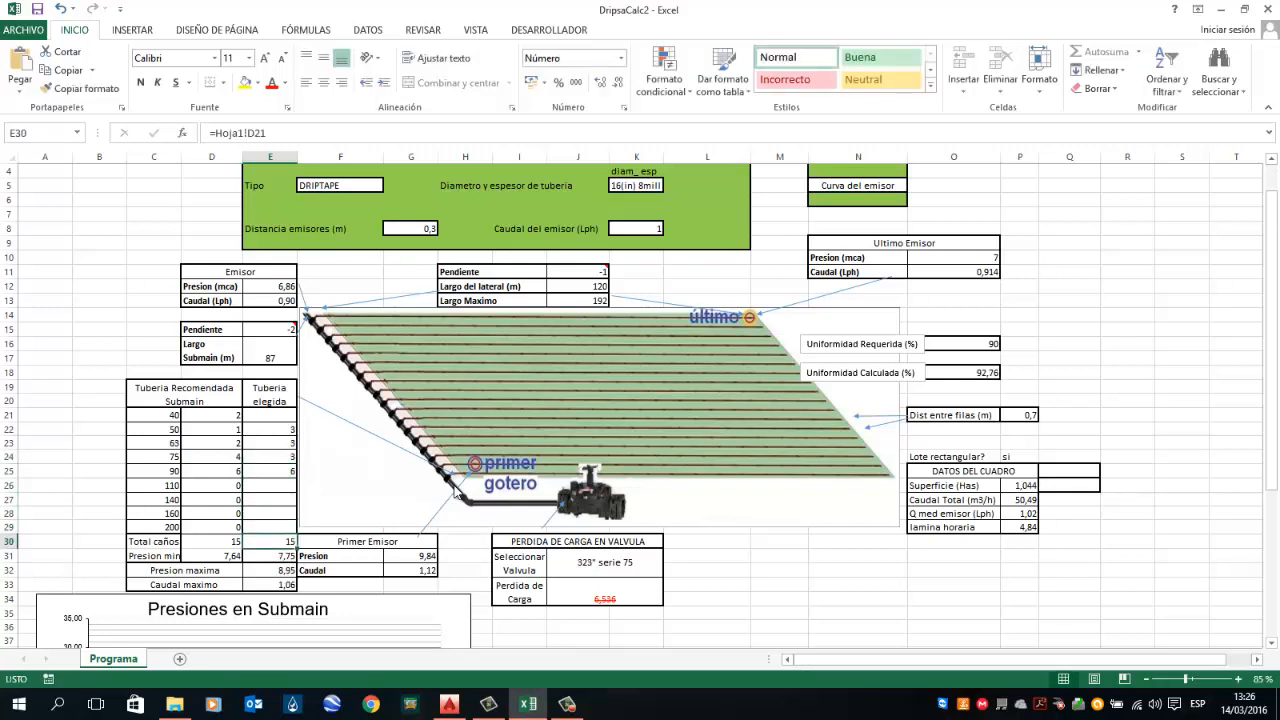
pyautogui.press('Left')
pyautogui.press('Right')
pyautogui.press('Left')
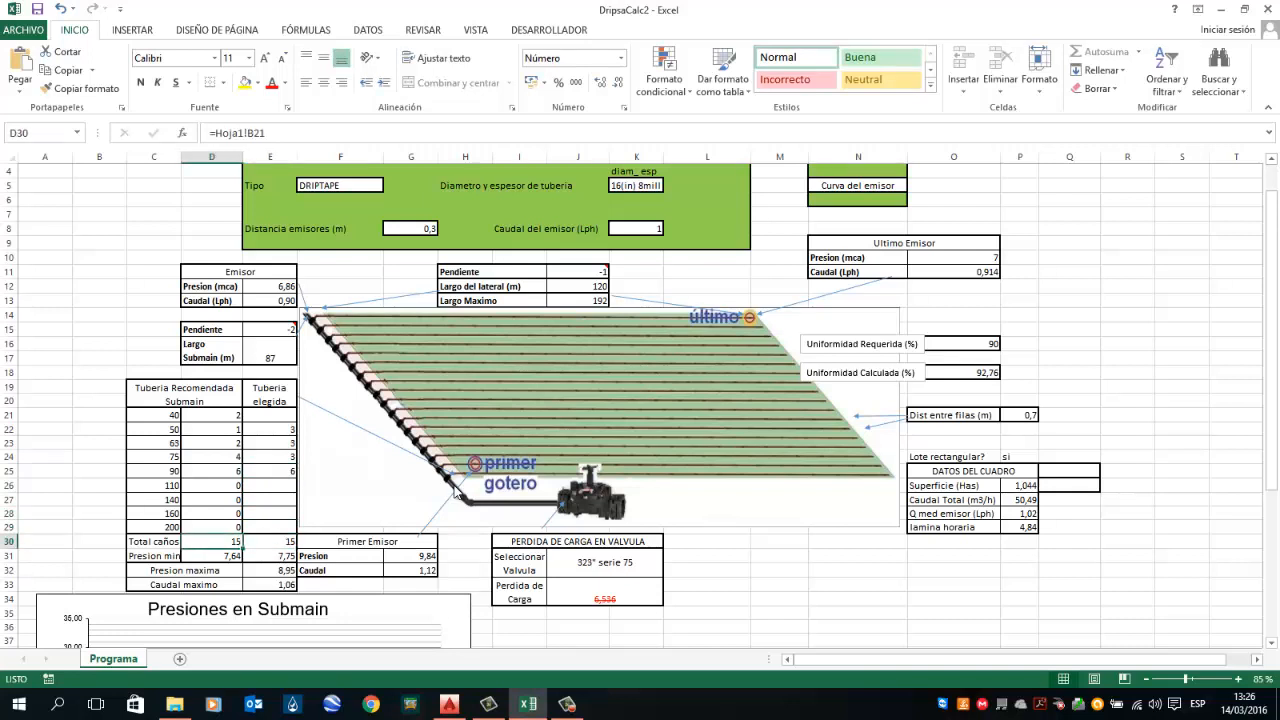
pyautogui.press('Up')
pyautogui.press('Up')
pyautogui.press('Up')
pyautogui.press('Up')
pyautogui.press('Up')
pyautogui.press('Up')
pyautogui.press('Up')
pyautogui.press('Up')
pyautogui.press('Up')
pyautogui.press('Down')
pyautogui.press('Down')
pyautogui.press('Down')
pyautogui.press('Down')
pyautogui.press('Down')
pyautogui.press('Down')
pyautogui.press('Down')
pyautogui.press('Down')
pyautogui.press('Down')
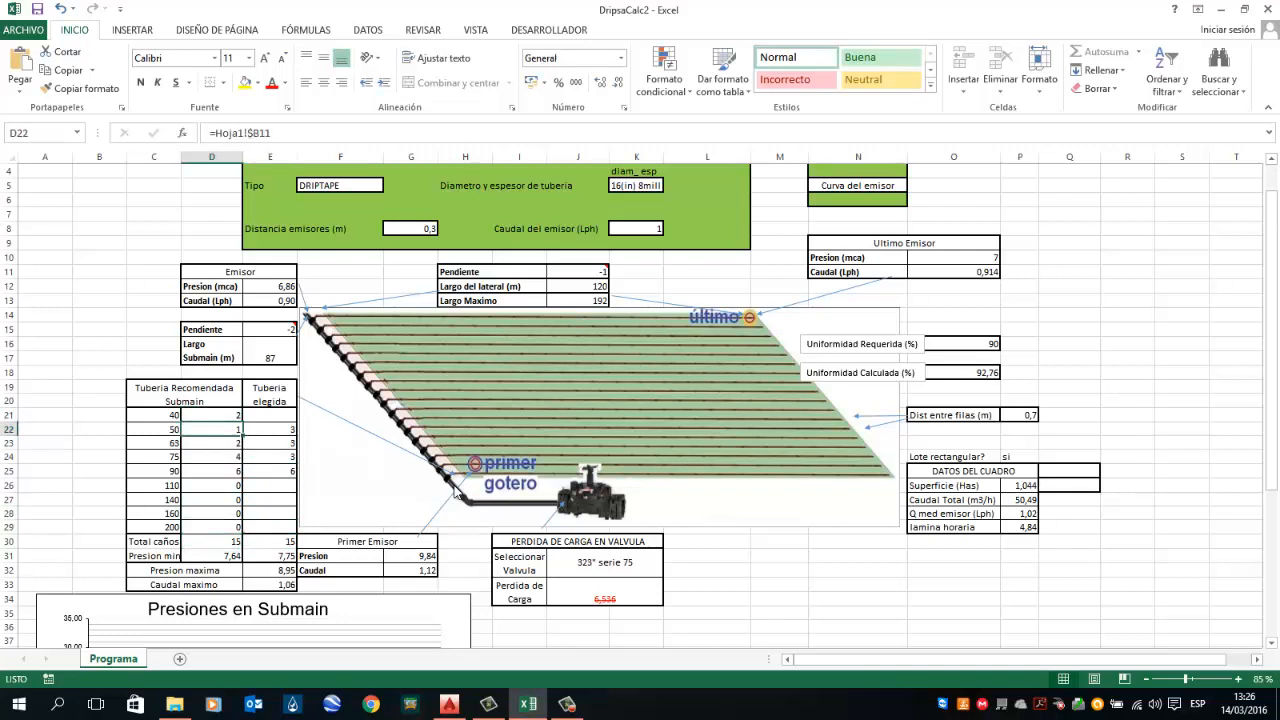
pyautogui.press('Right')
pyautogui.press('Up')
pyautogui.press('Up')
pyautogui.press('Up')
pyautogui.press('Up')
pyautogui.press('Up')
pyautogui.press('Up')
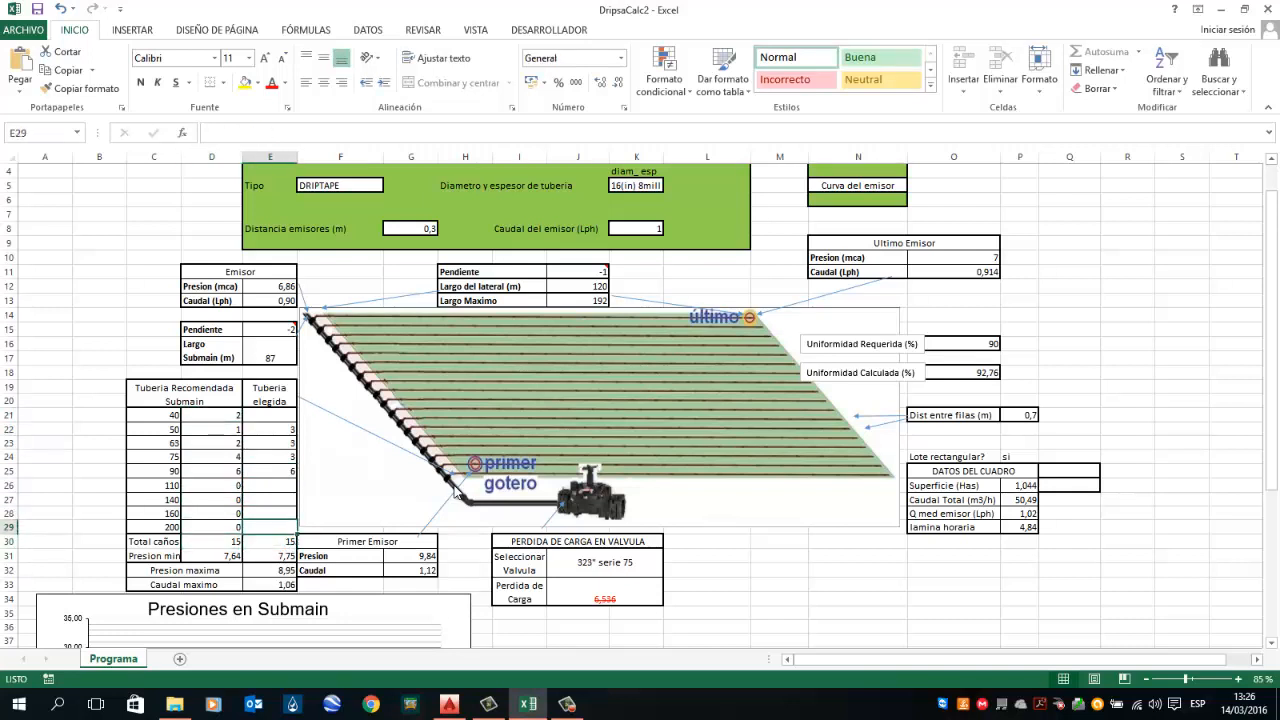
pyautogui.press('Down')
pyautogui.press('Down')
pyautogui.press('Down')
pyautogui.press('Down')
pyautogui.press('Down')
pyautogui.press('Down')
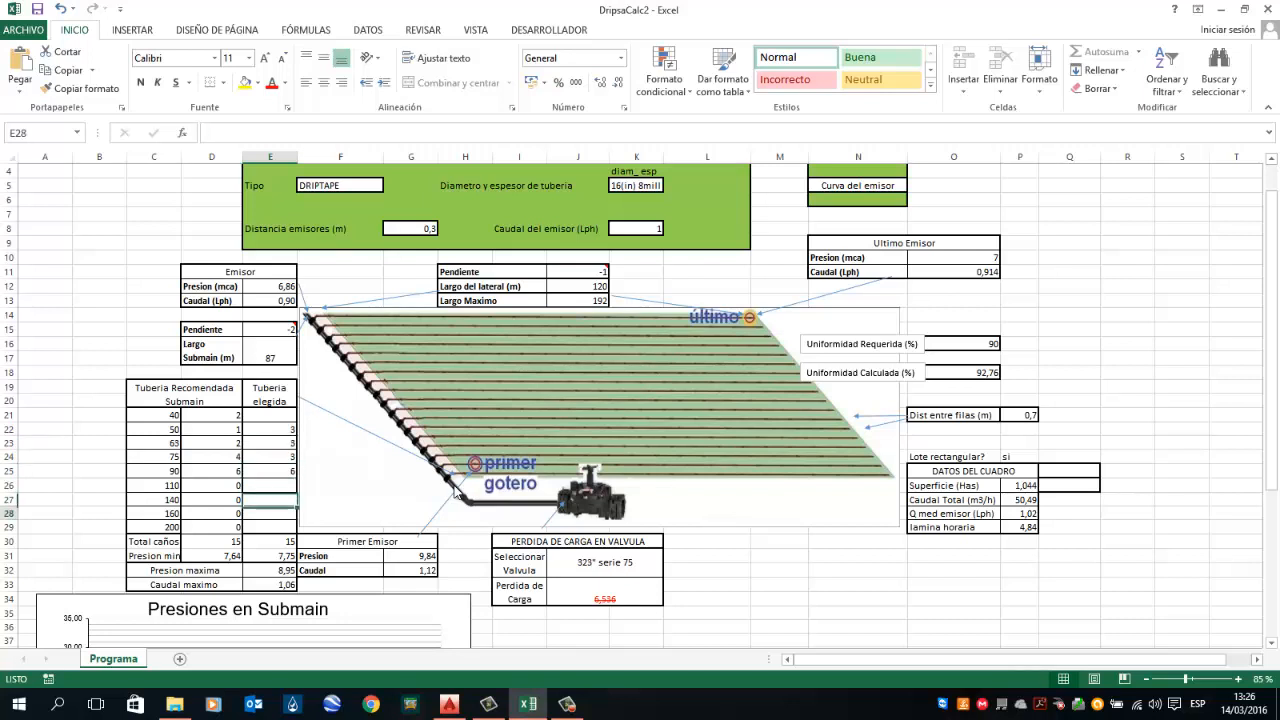
pyautogui.press('Up')
pyautogui.press('Up')
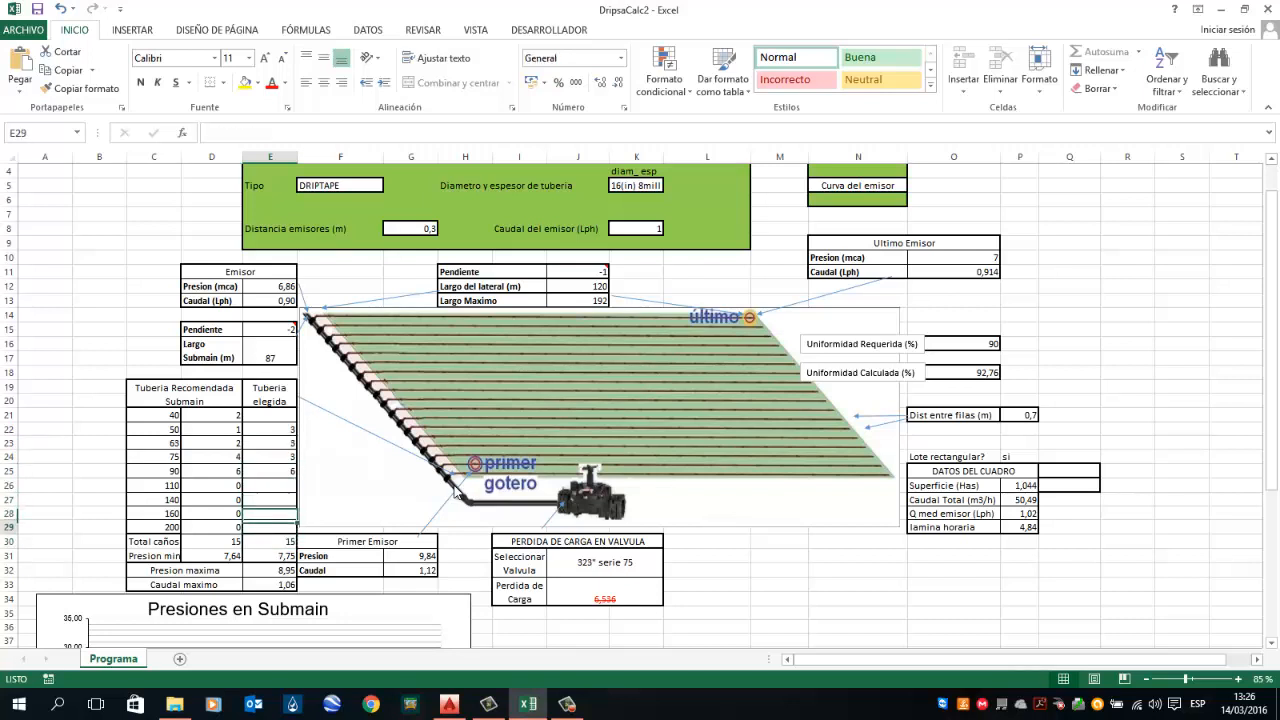
pyautogui.press('Down')
pyautogui.press('Down')
pyautogui.press('Down')
pyautogui.press('Down')
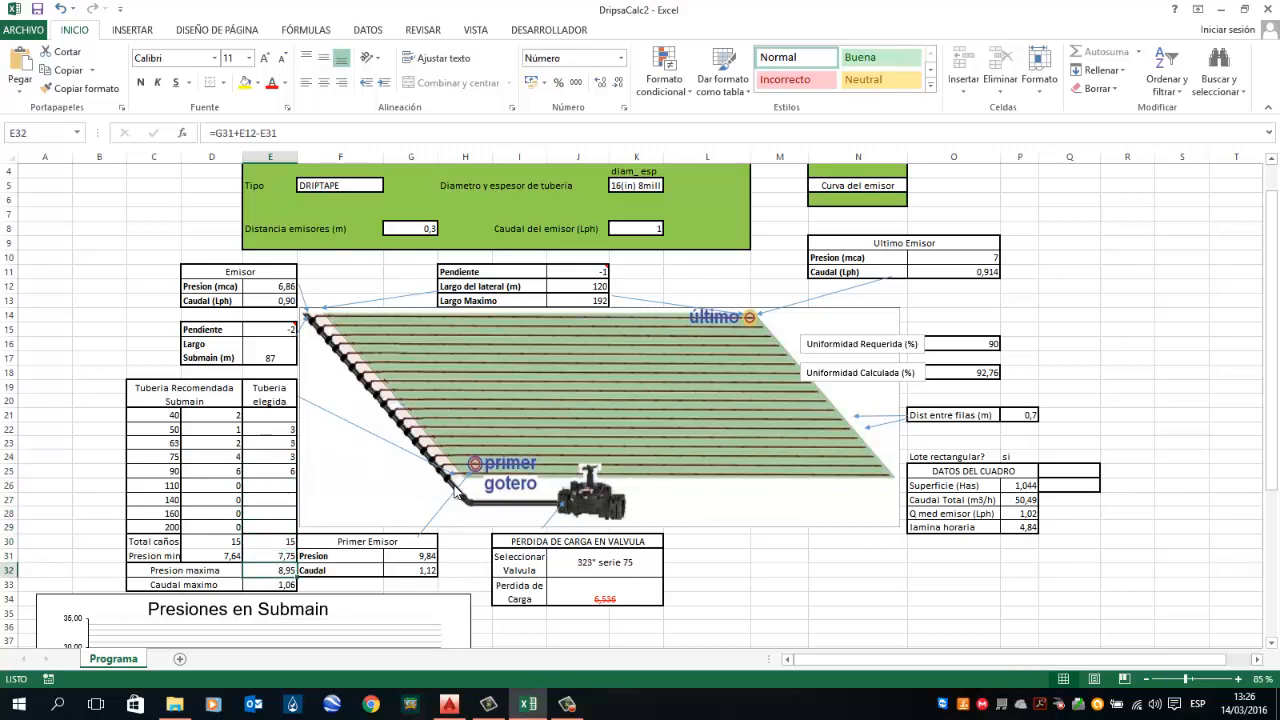
pyautogui.press('Left')
pyautogui.press('Right')
pyautogui.press('Right')
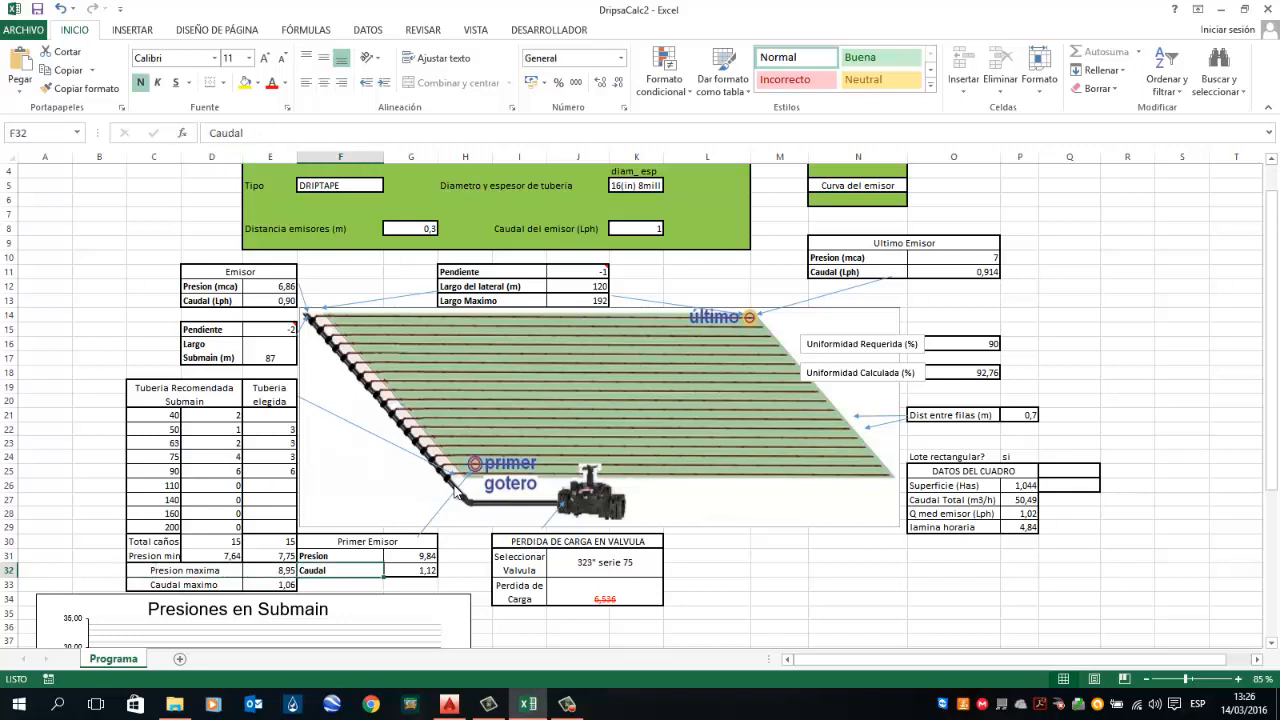
pyautogui.press('Left')
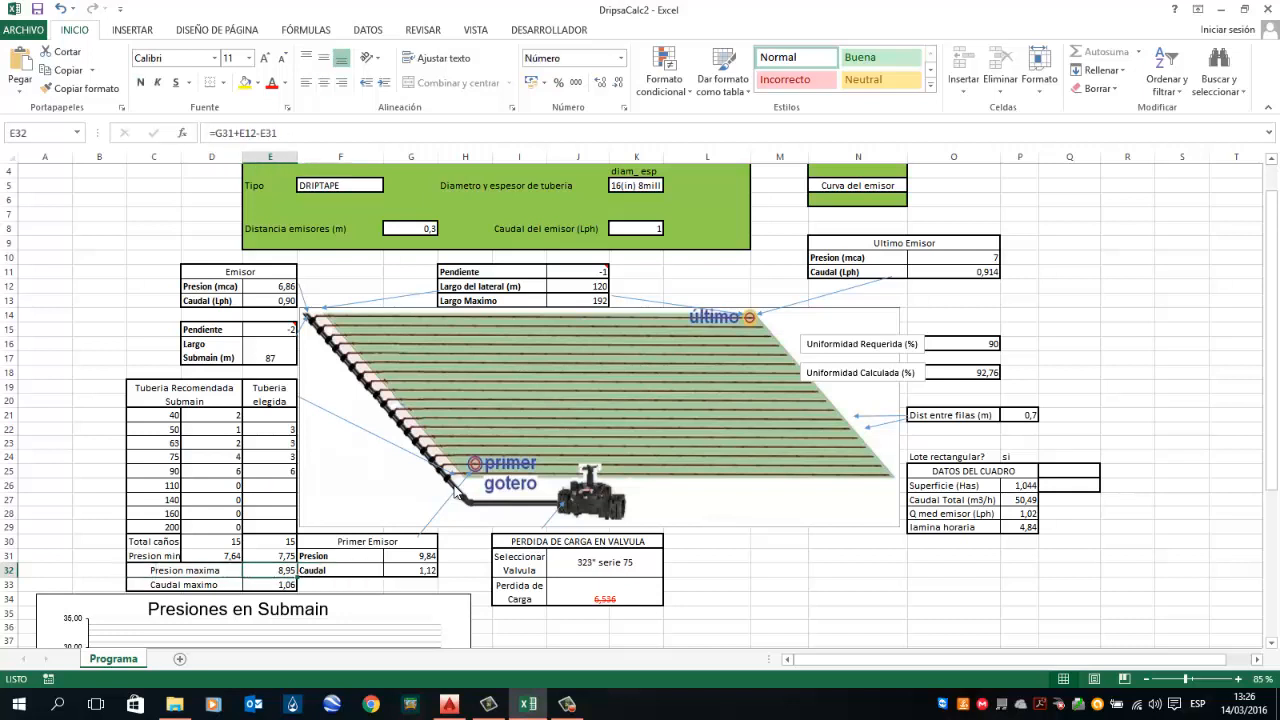
pyautogui.press('Right')
pyautogui.press('Right')
pyautogui.press('Up')
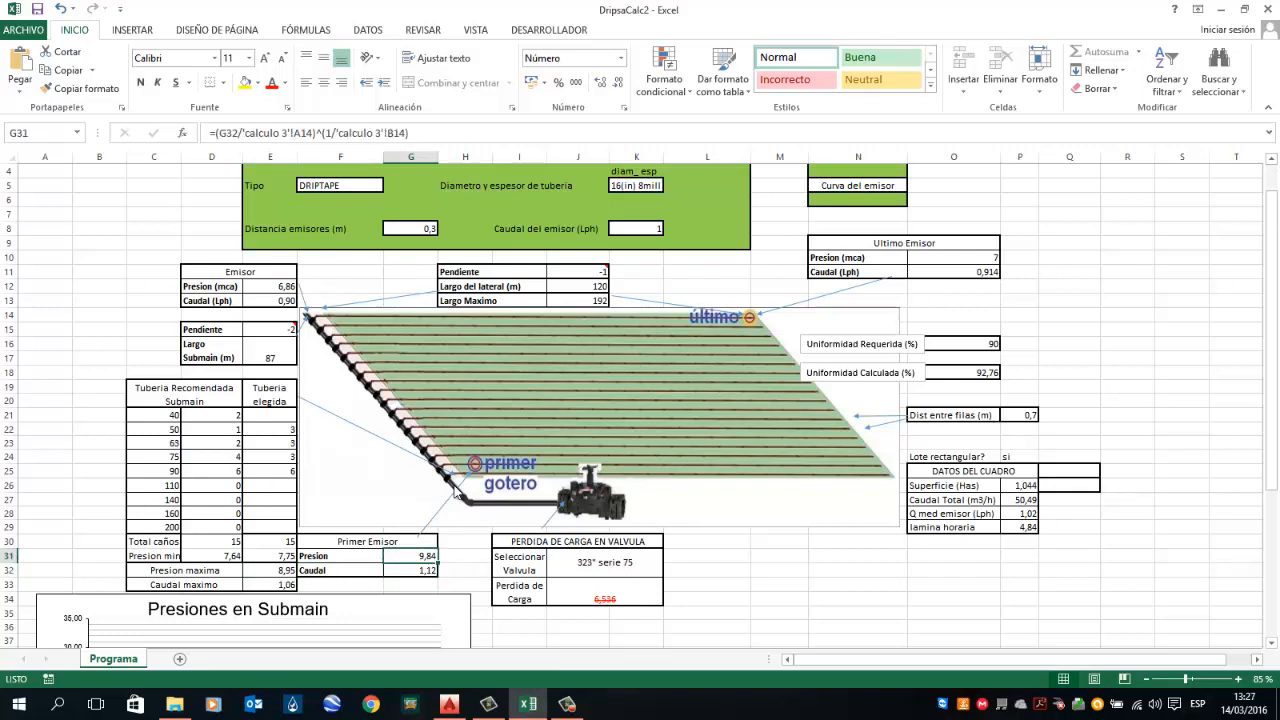
pyautogui.press('Down')
pyautogui.press('Left')
pyautogui.press('Left')
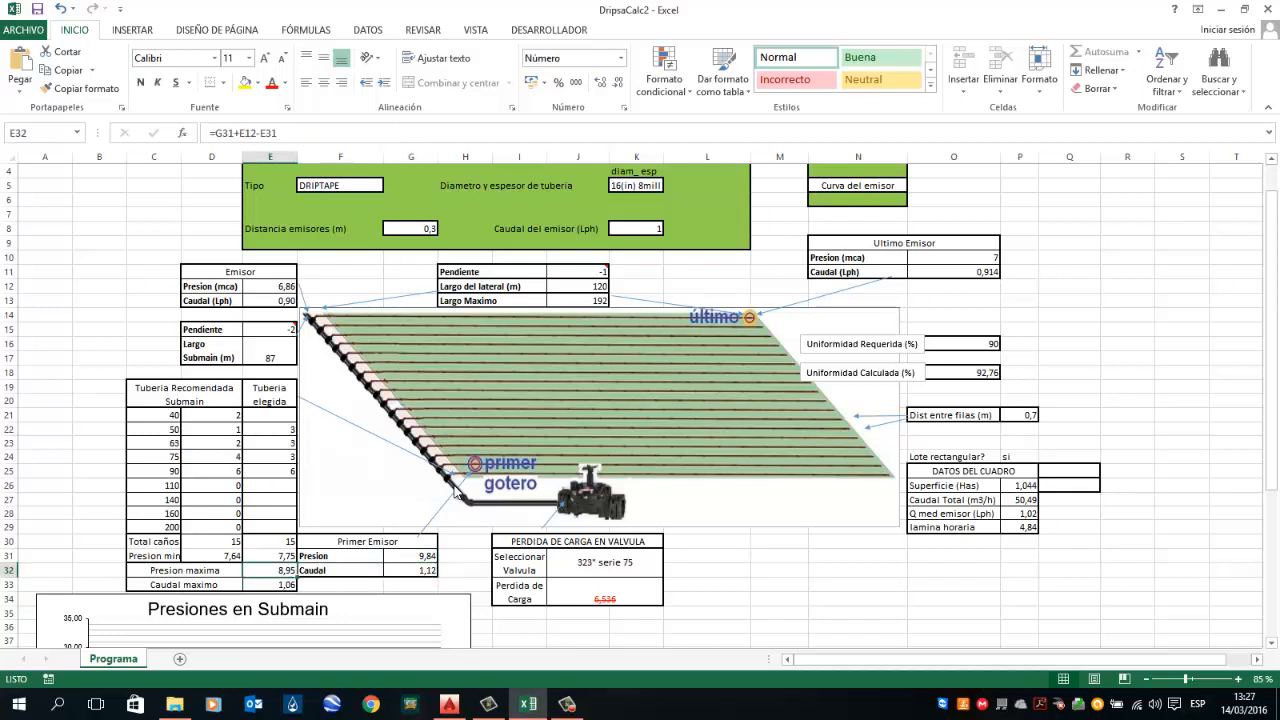
pyautogui.press('Right')
pyautogui.press('Right')
pyautogui.press('Left')
pyautogui.press('Left')
pyautogui.press('Up')
pyautogui.press('Up')
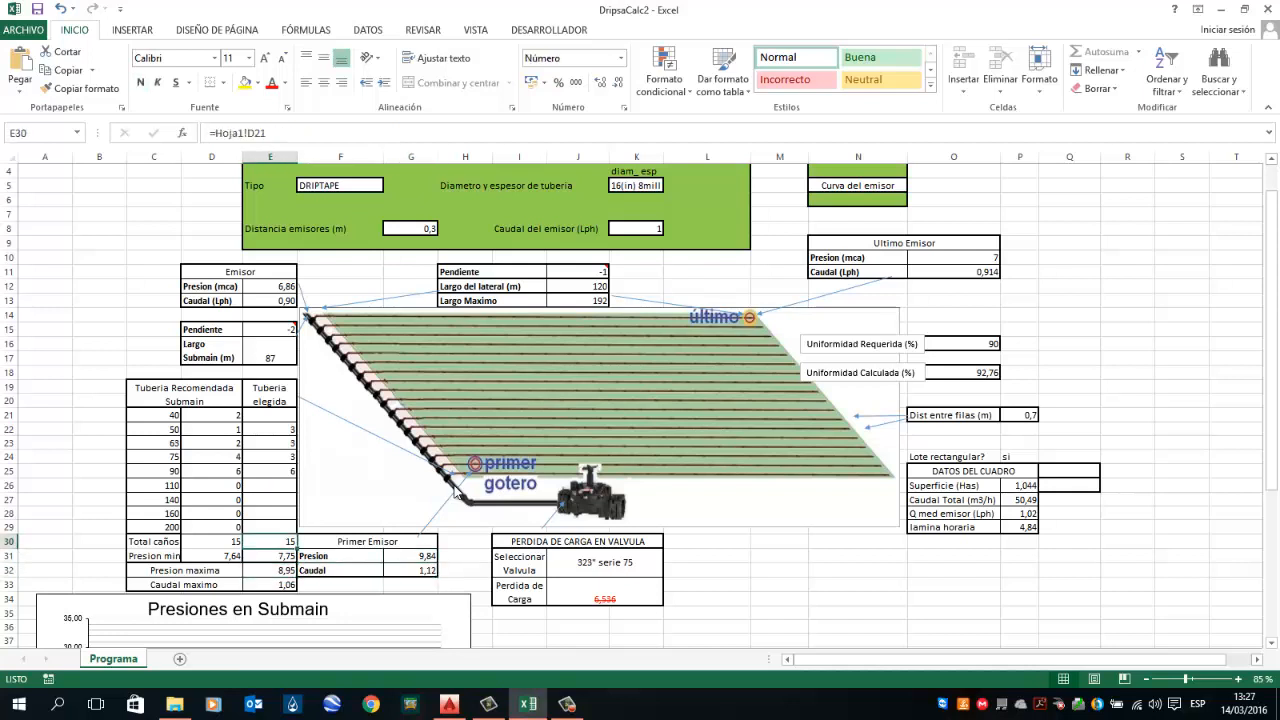
pyautogui.press('Up')
# Step: Examine the formulas of the calculated uniformity, row spacing, rectangular plot option and plot data cells
pyautogui.press('Right')
pyautogui.press('Right')
pyautogui.press('Right')
pyautogui.press('Right')
pyautogui.press('Right')
pyautogui.press('Right')
pyautogui.press('Right')
pyautogui.press('Right')
pyautogui.press('Right')
pyautogui.press('Right')
pyautogui.press('Right')
pyautogui.press('Right')
pyautogui.press('Right')
pyautogui.press('Up')
pyautogui.press('Up')
pyautogui.press('Up')
pyautogui.press('Up')
pyautogui.press('Up')
pyautogui.press('Up')
pyautogui.press('Up')
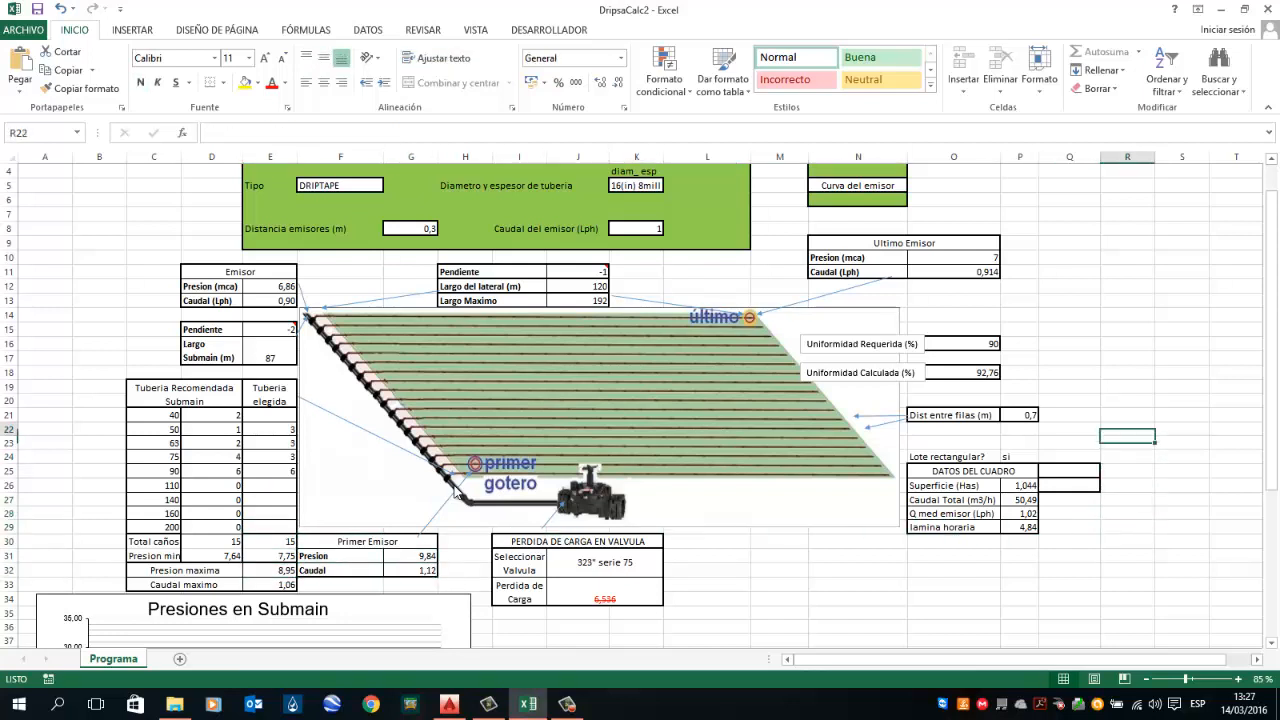
pyautogui.press('Up')
pyautogui.press('Left')
pyautogui.press('Left')
pyautogui.press('Left')
pyautogui.press('Up')
pyautogui.press('Up')
pyautogui.press('Up')
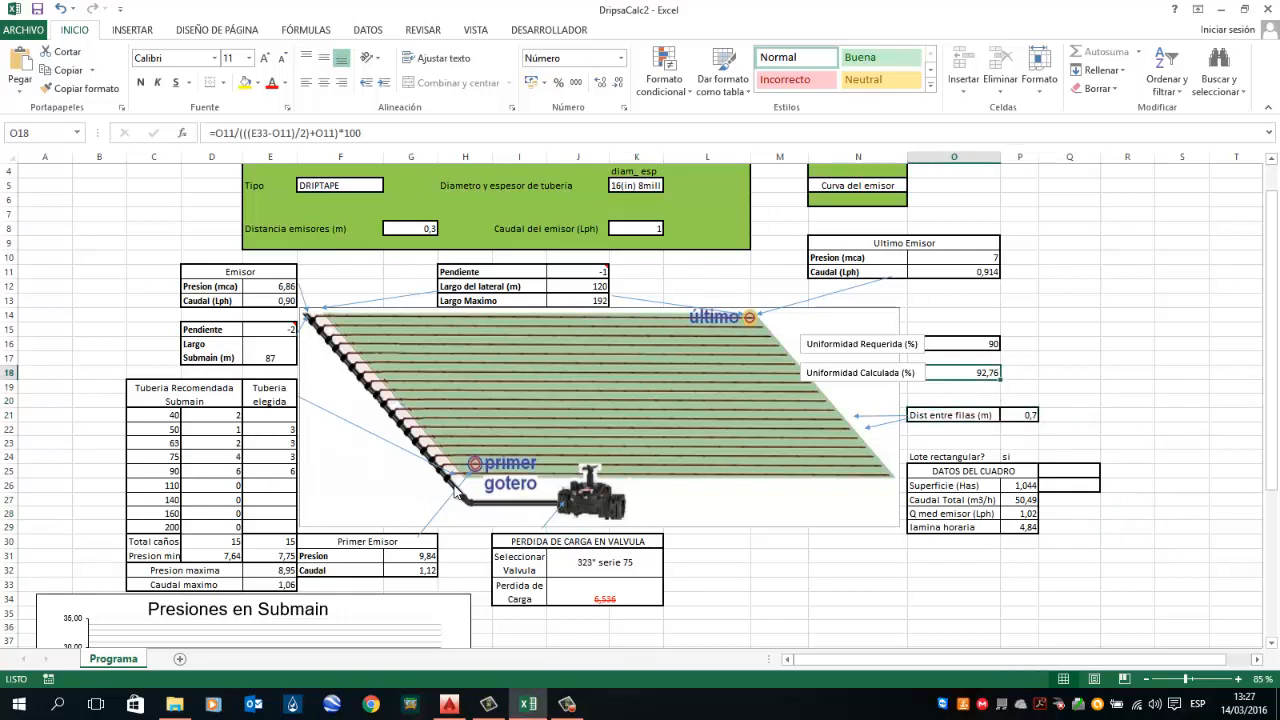
pyautogui.press('Down')
pyautogui.press('Down')
pyautogui.press('Down')
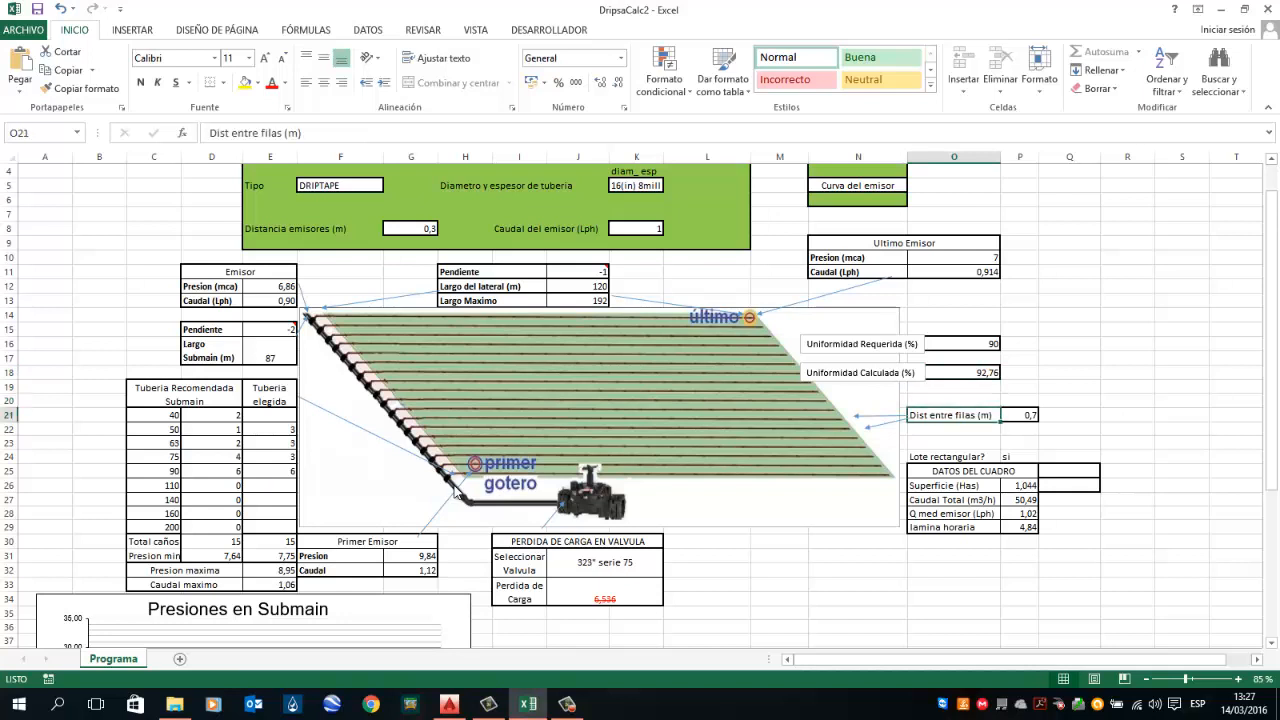
pyautogui.press('Right')
pyautogui.press('Down')
pyautogui.press('Down')
pyautogui.press('Down')
pyautogui.press('Down')
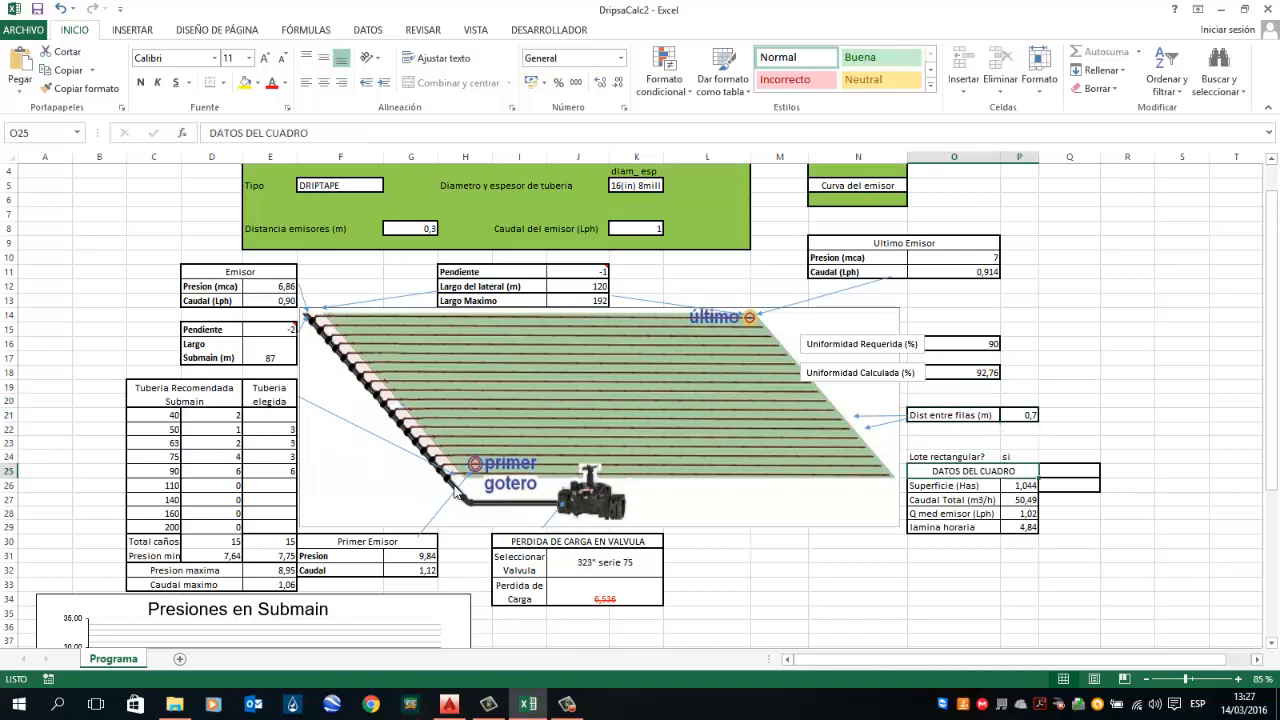
pyautogui.press('Down')
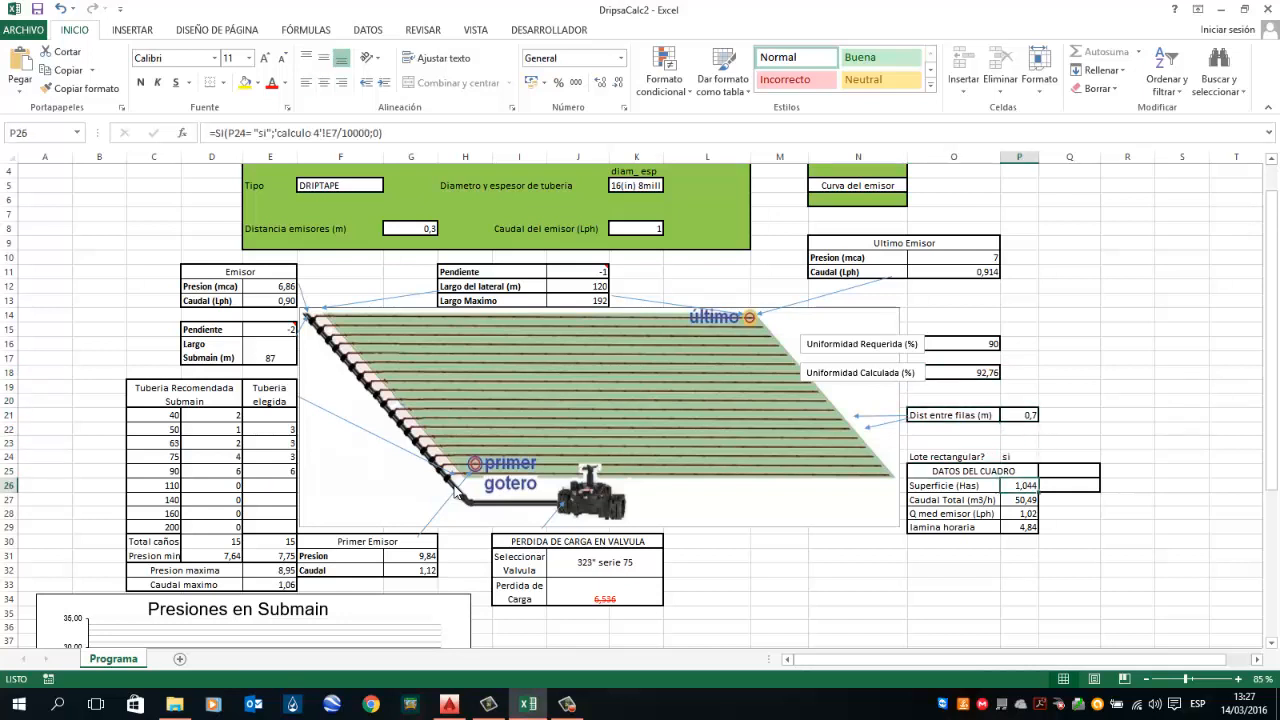
pyautogui.press('Up')
pyautogui.press('Down')
pyautogui.press('Up')
pyautogui.press('Up')
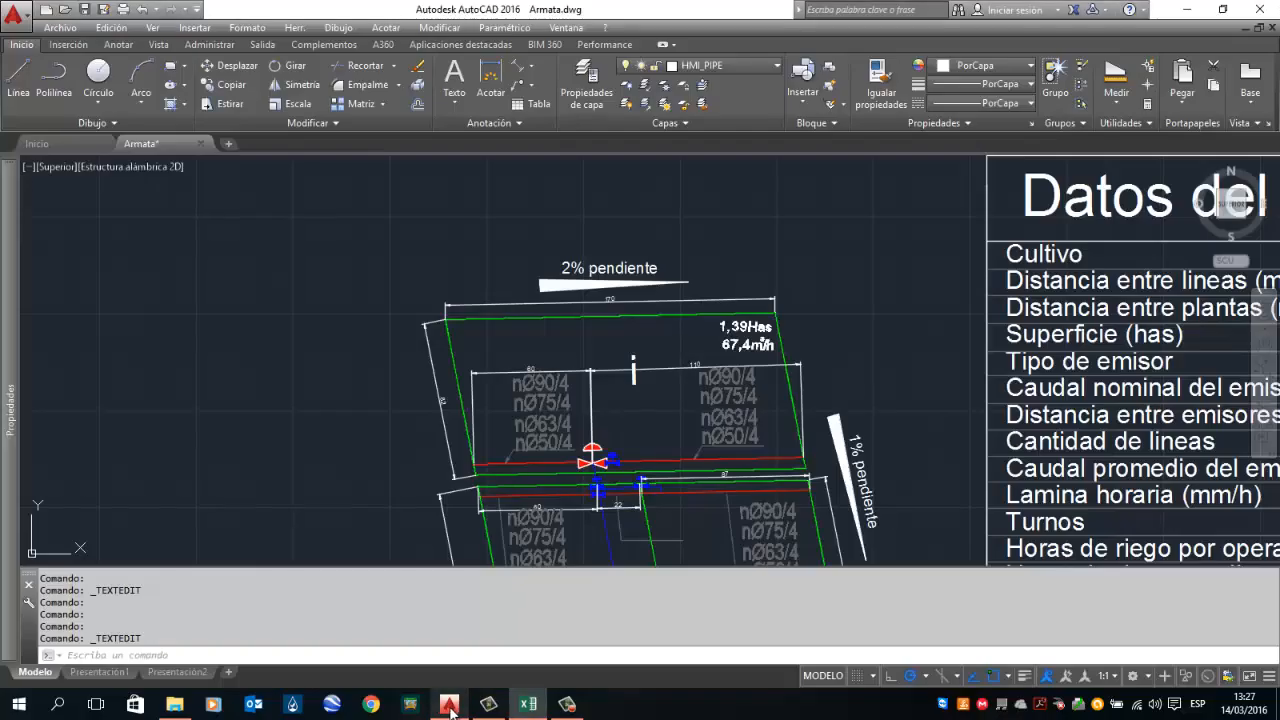
# Step: Compare the drawing with the calculator's plot area and total flow results
pyautogui.click(449, 704)
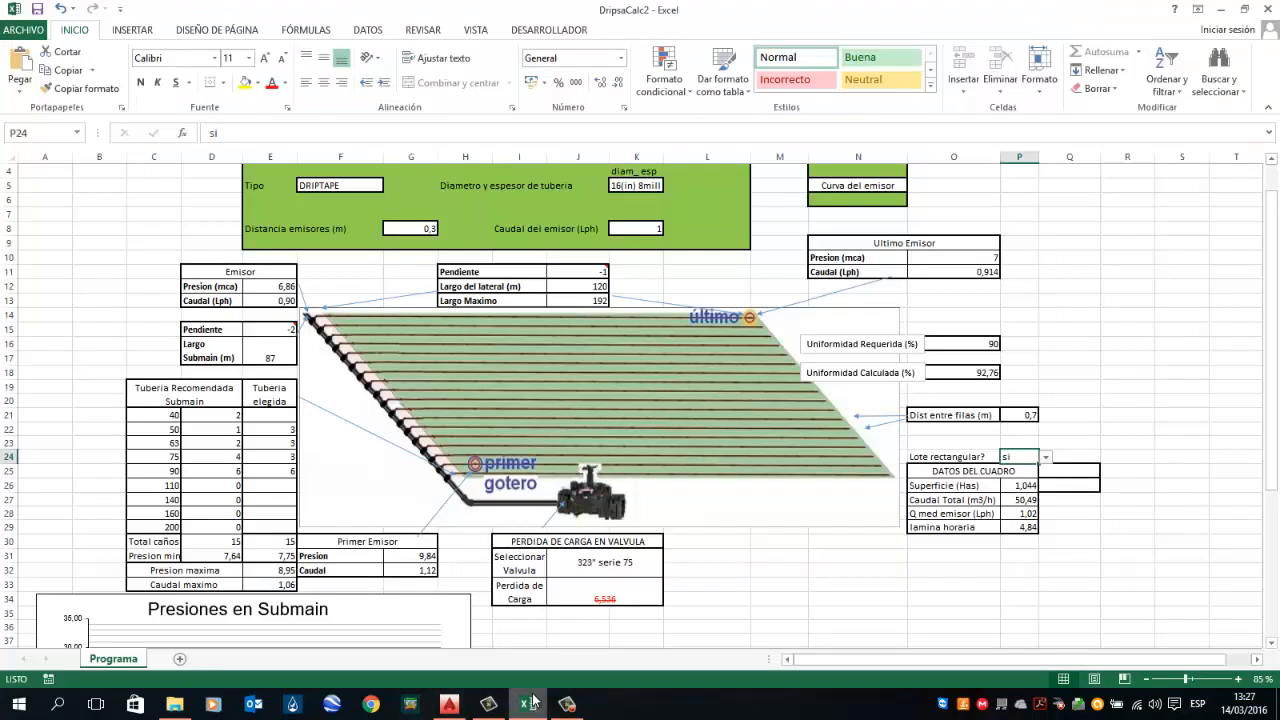
pyautogui.click(528, 704)
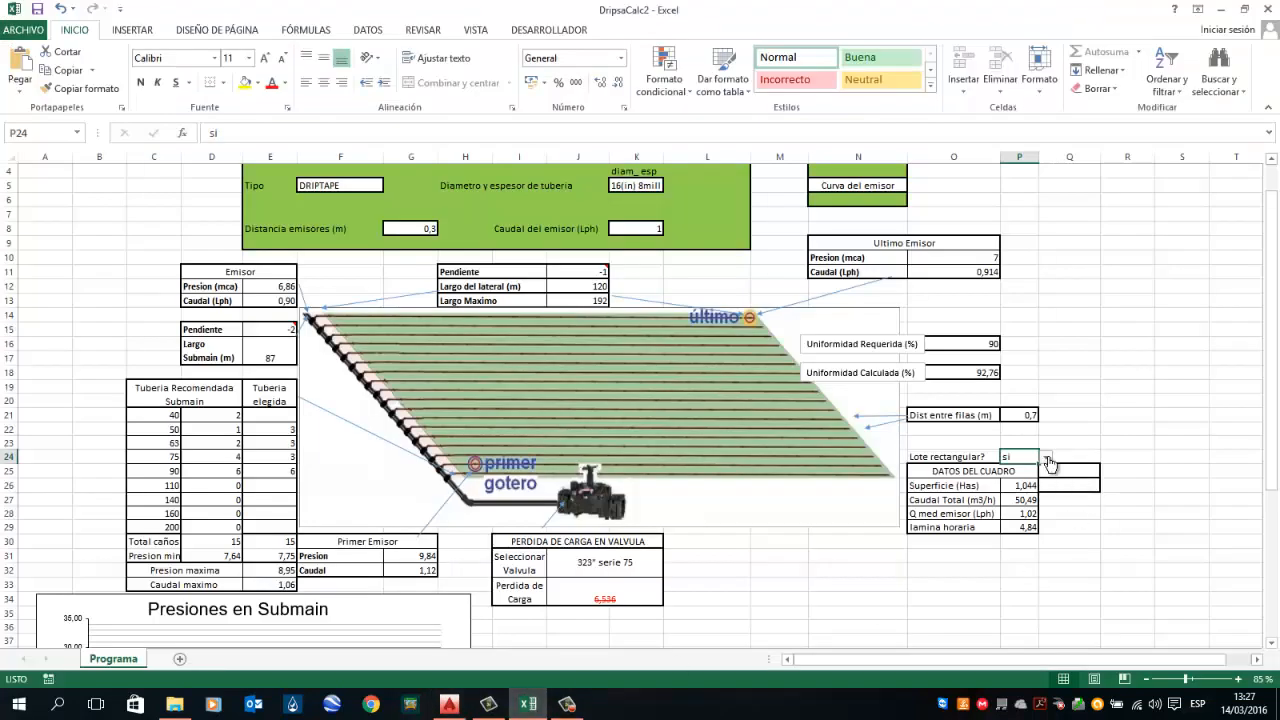
pyautogui.click(1020, 485)
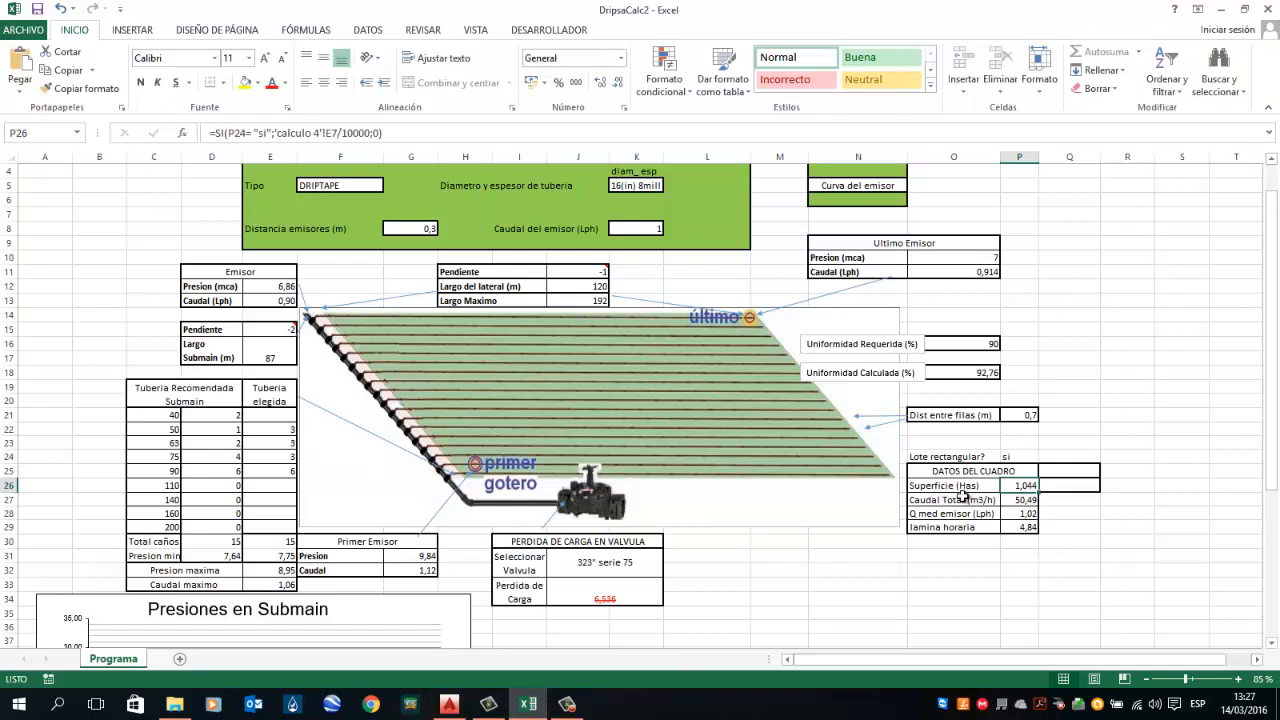
pyautogui.click(1020, 500)
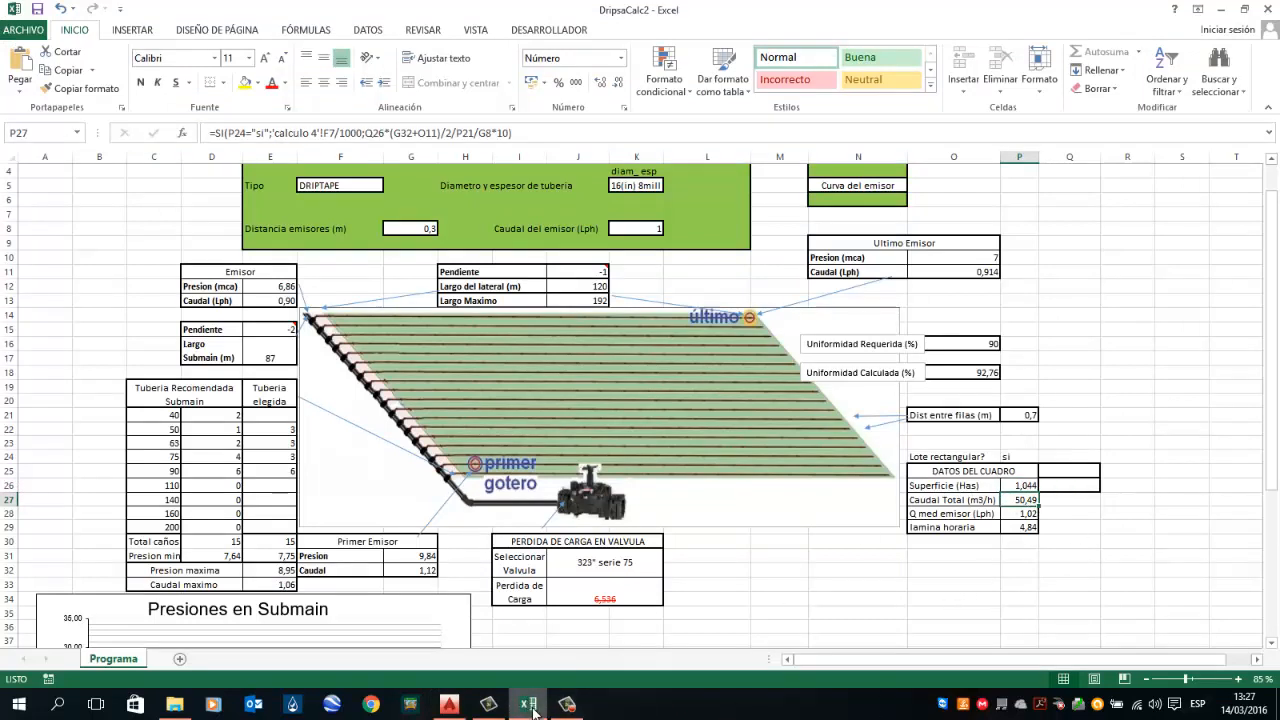
# Step: In the drawing, copy the area and flow annotation from the upper plot into the plot with the 120 m lateral
pyautogui.moveTo(531, 708)
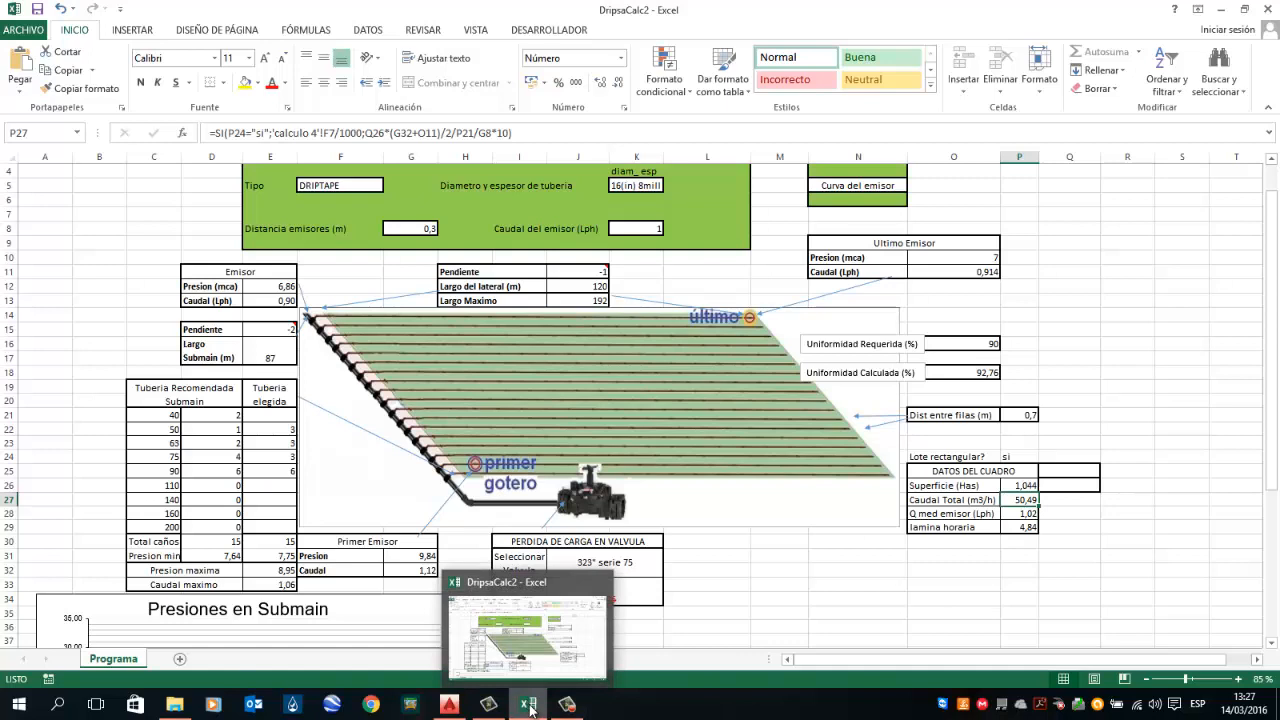
pyautogui.click(449, 704)
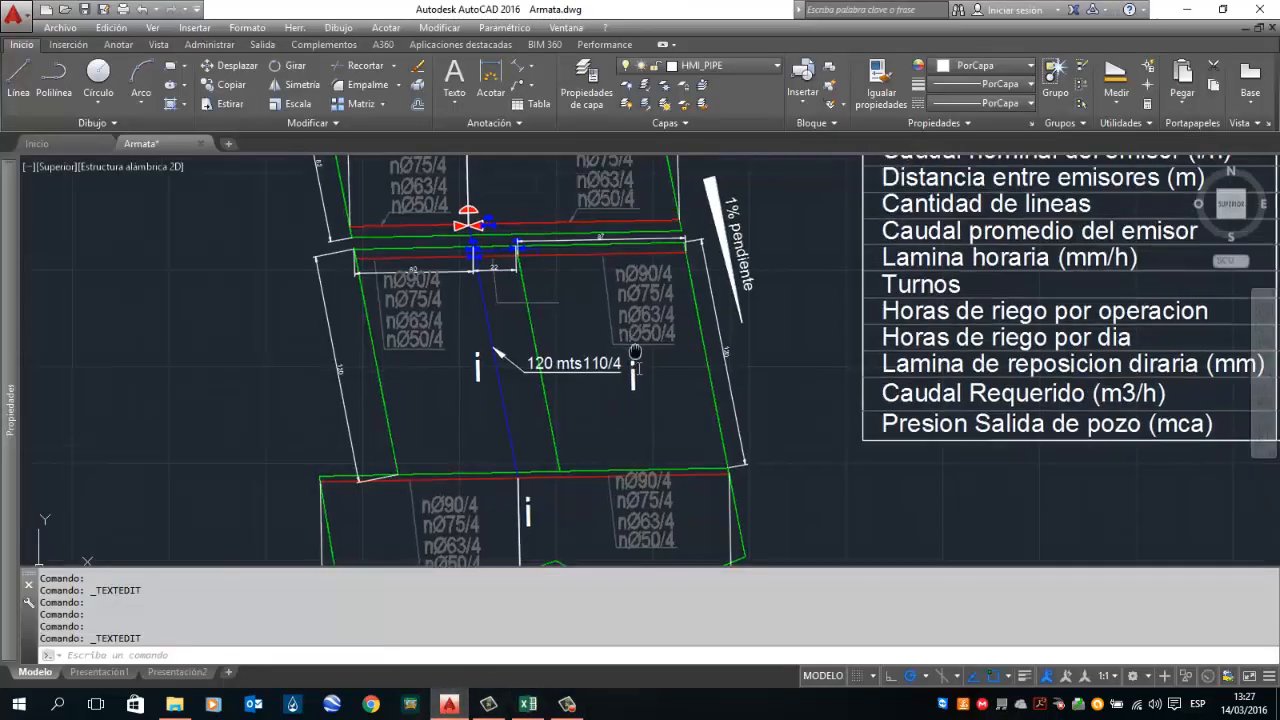
pyautogui.scroll(5, 683, 253)
pyautogui.click(684, 254)
pyautogui.click(659, 202)
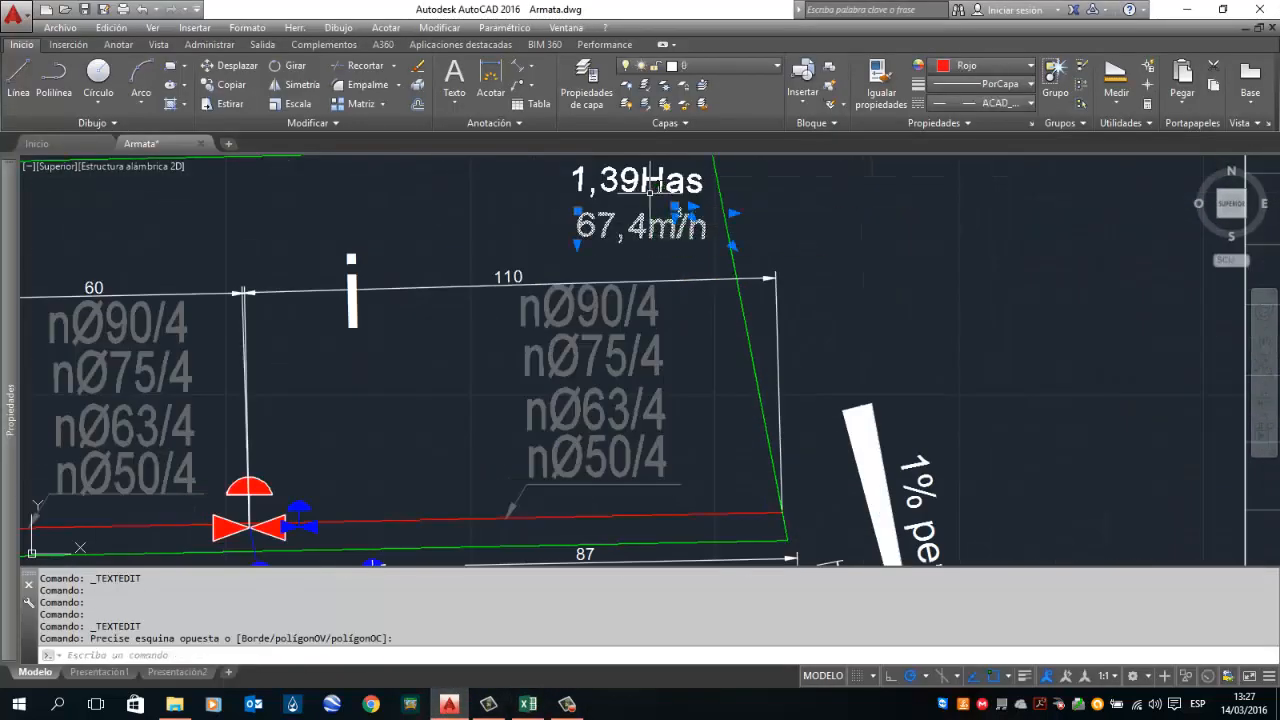
pyautogui.click(650, 188)
pyautogui.click(231, 84)
pyautogui.click(600, 205)
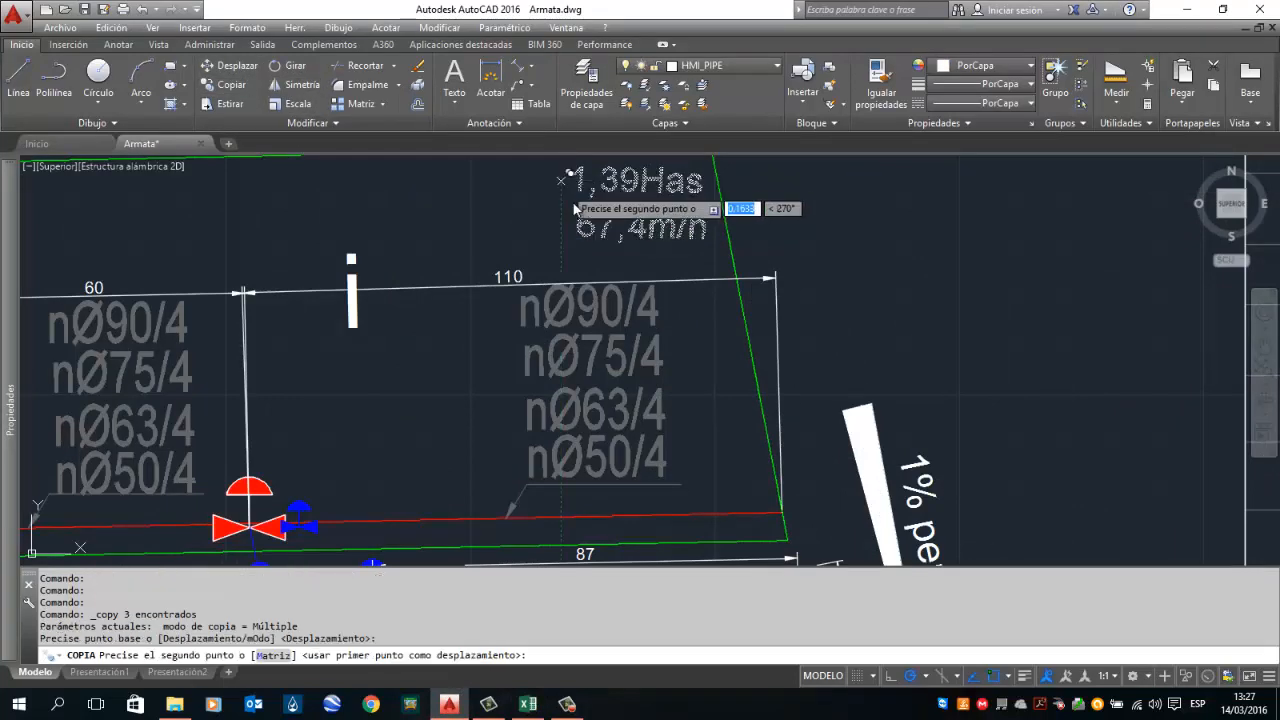
pyautogui.scroll(-3, 600, 222)
pyautogui.scroll(2, 605, 432)
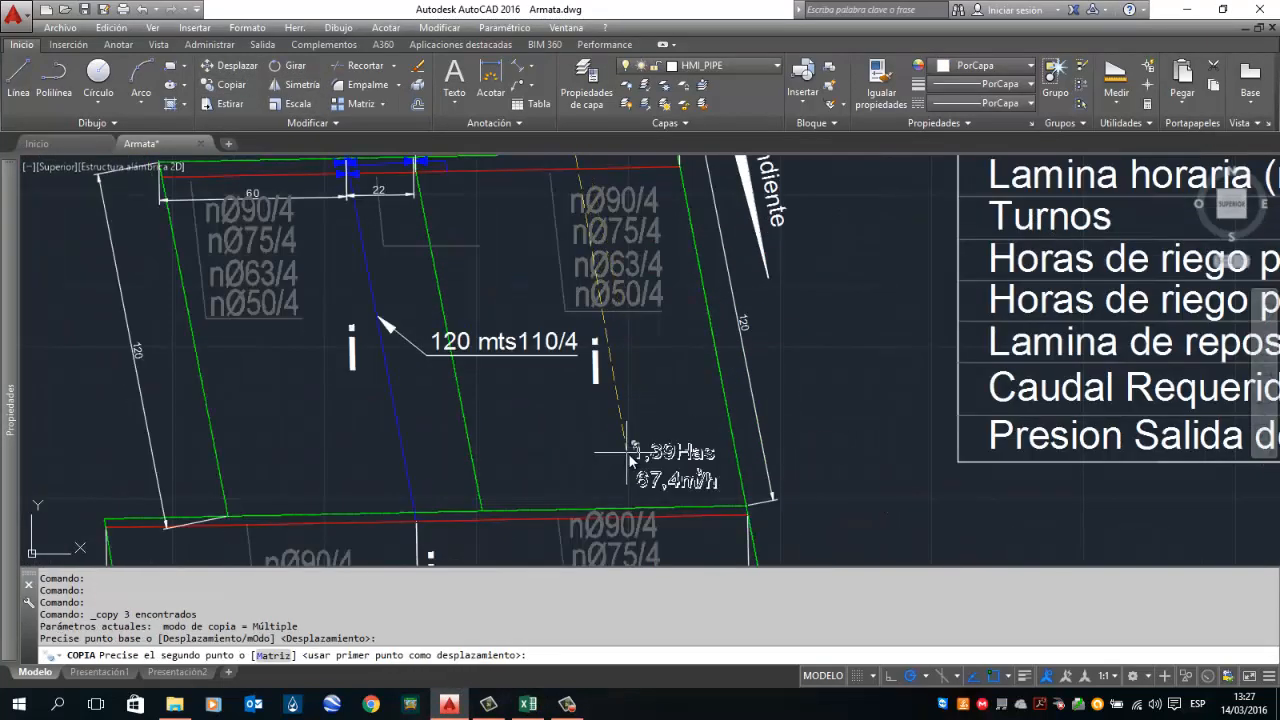
pyautogui.click(628, 468)
pyautogui.press('Escape')
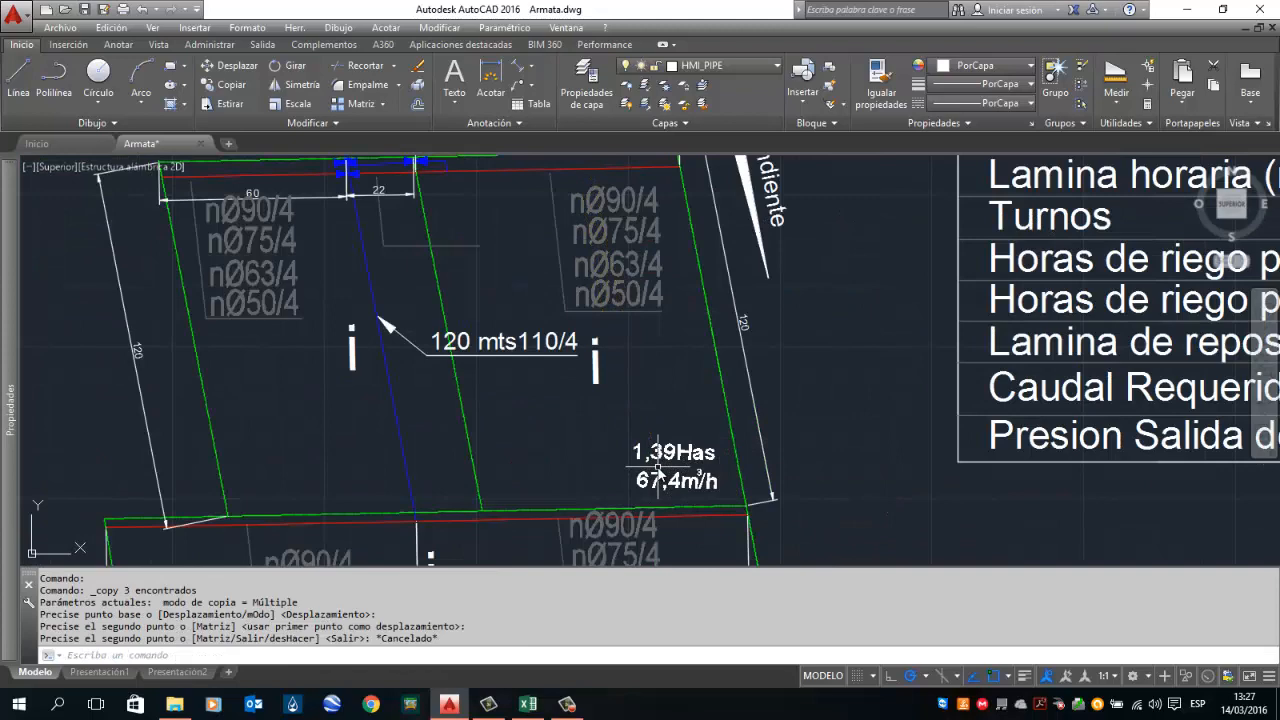
# Step: Edit the copied flow annotation so it reads 50,5 m³/h
pyautogui.scroll(3, 658, 478)
pyautogui.doubleClick(657, 492)
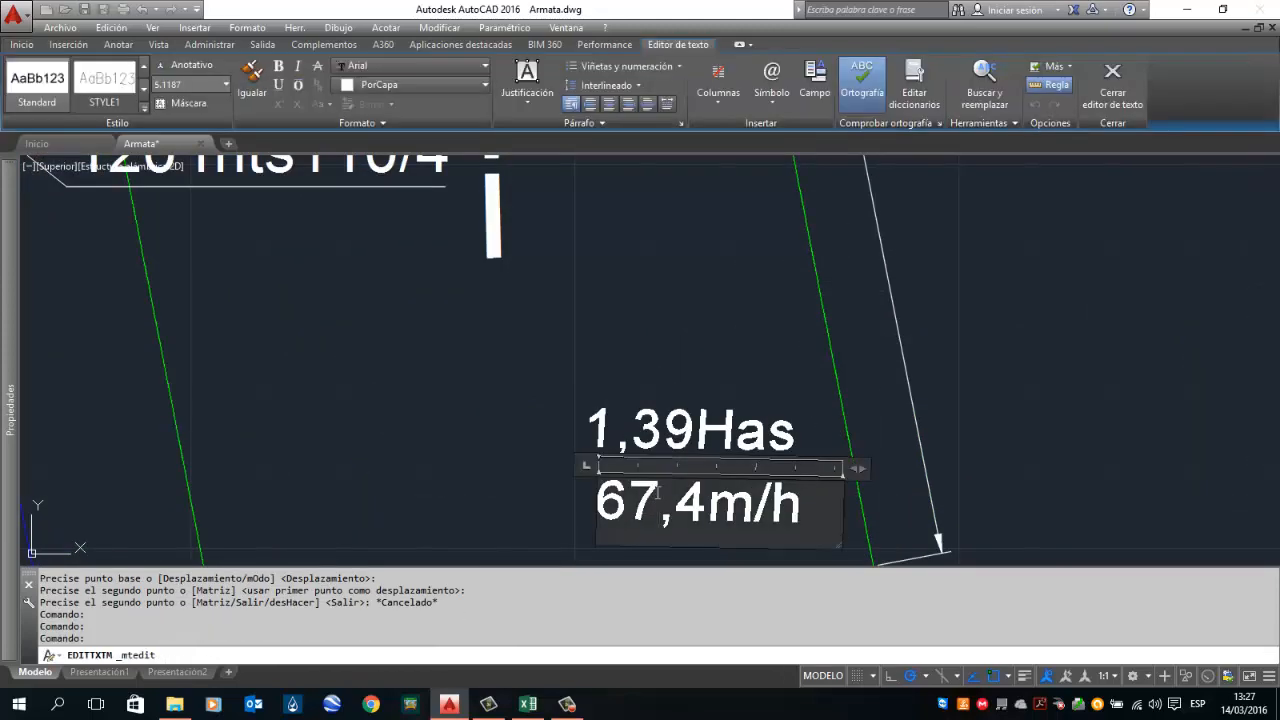
pyautogui.moveTo(657, 492); pyautogui.dragTo(590, 505)
pyautogui.write('50')
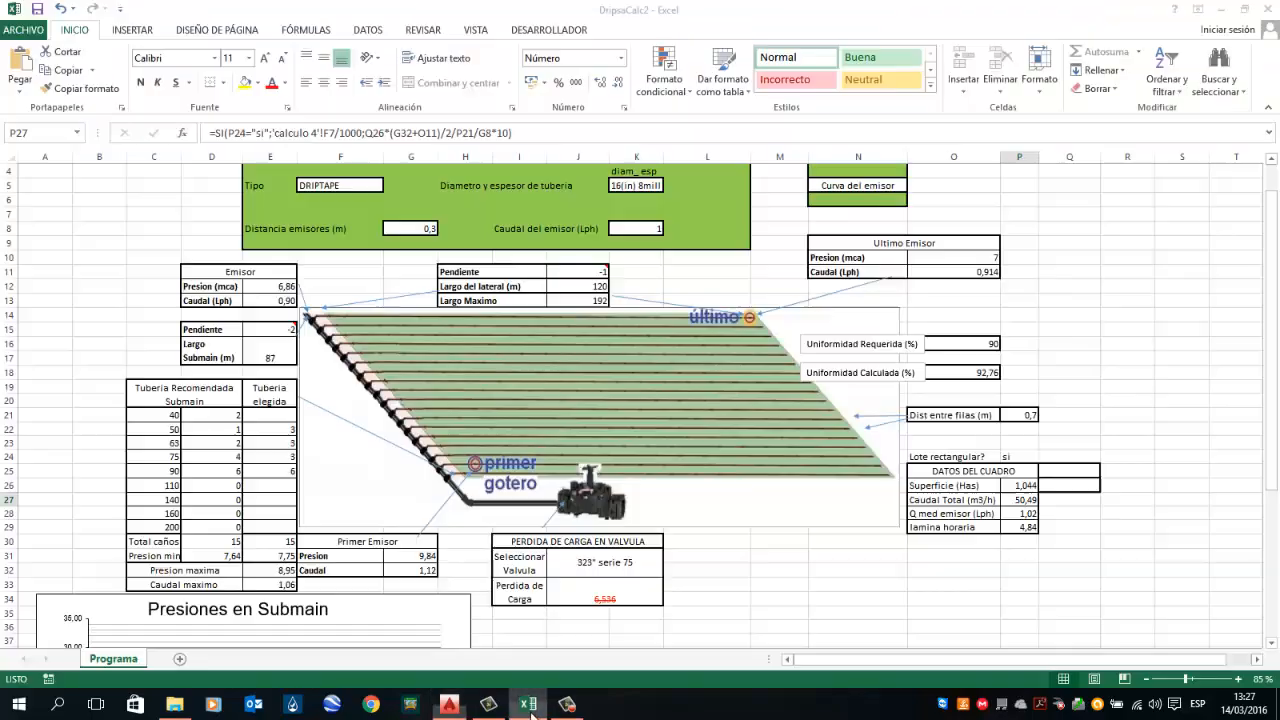
pyautogui.click(536, 700)
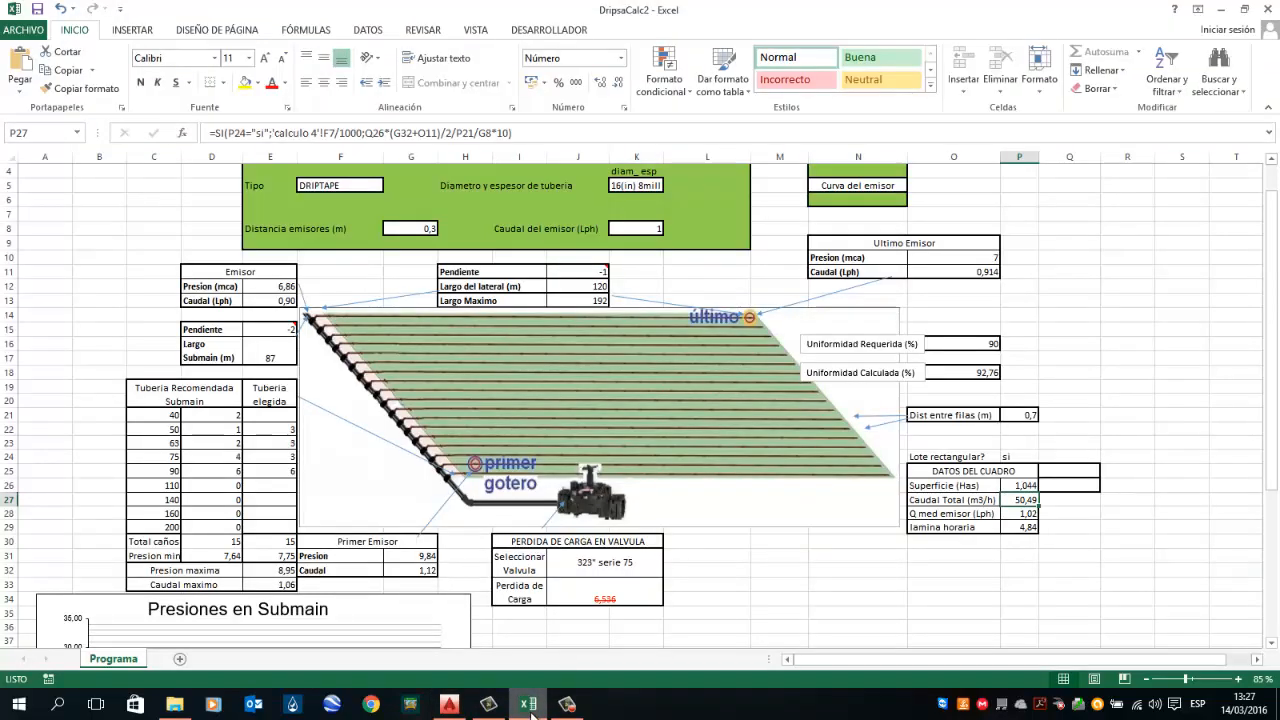
pyautogui.click(538, 700)
pyautogui.moveTo(706, 497); pyautogui.dragTo(678, 497)
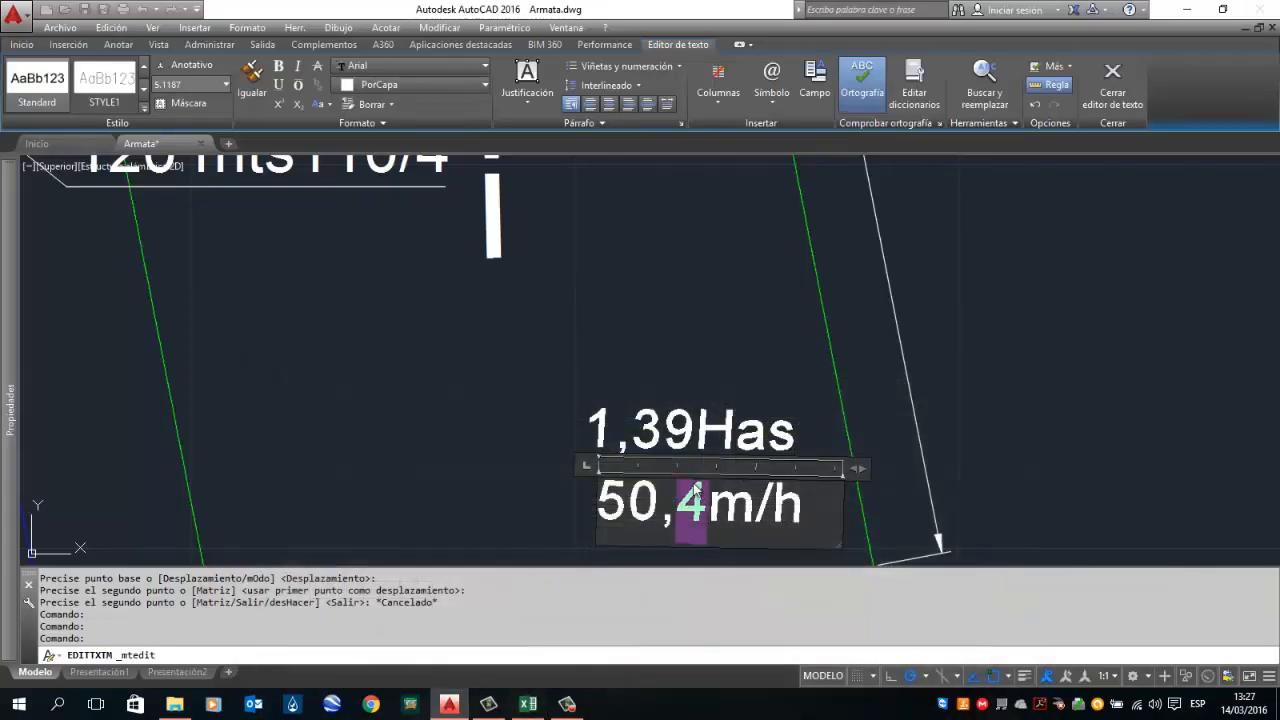
pyautogui.write('5')
pyautogui.click(700, 386)
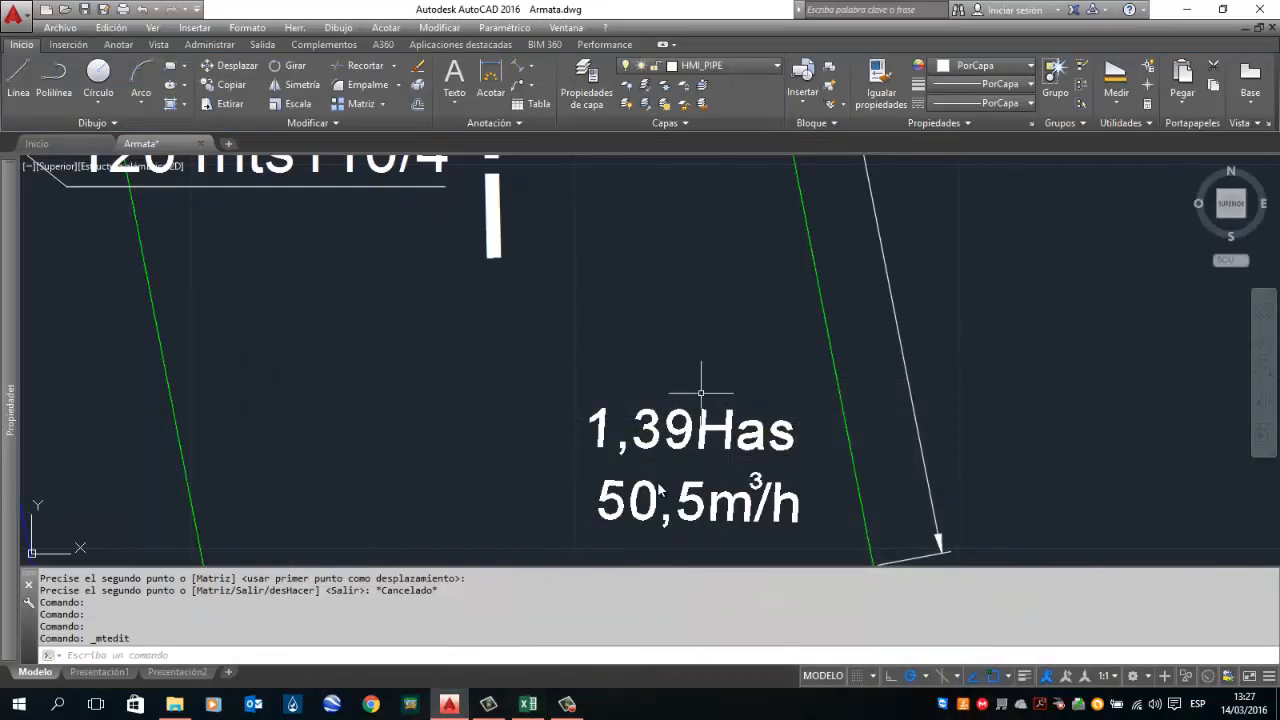
# Step: Edit the copied area annotation in the 120 m lateral plot so it reads 1,04Has
pyautogui.click(538, 700)
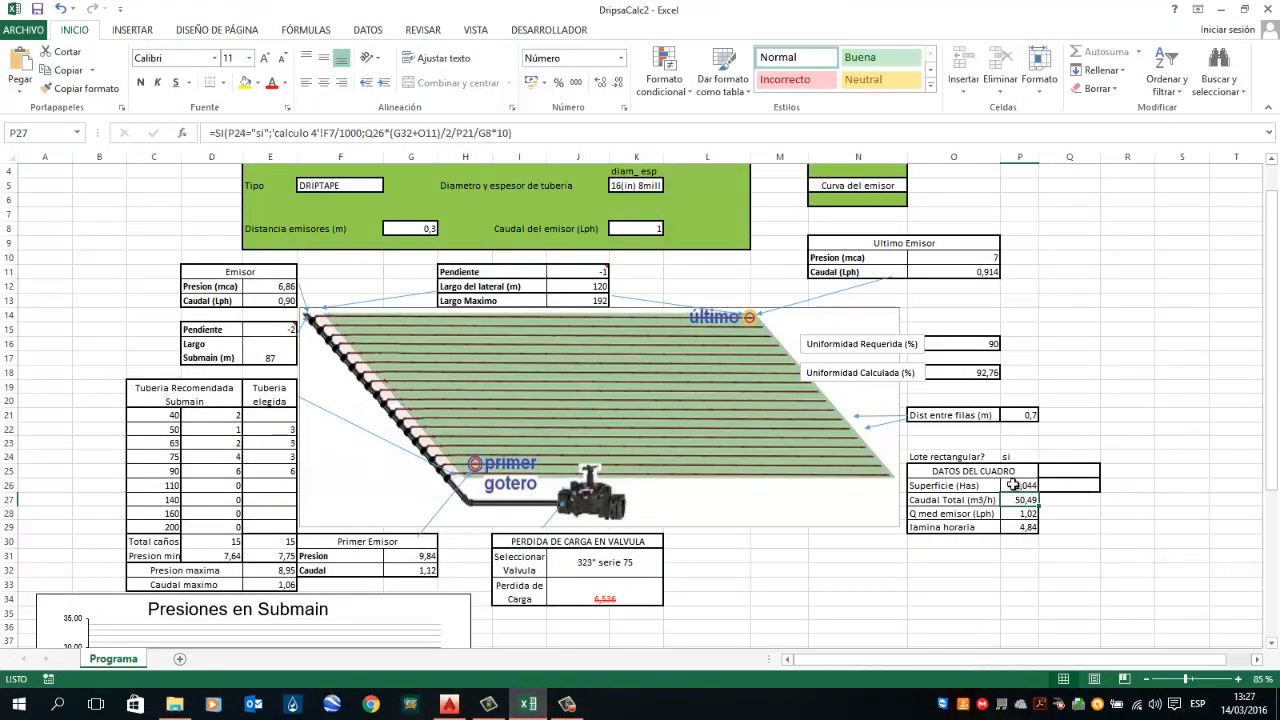
pyautogui.click(528, 704)
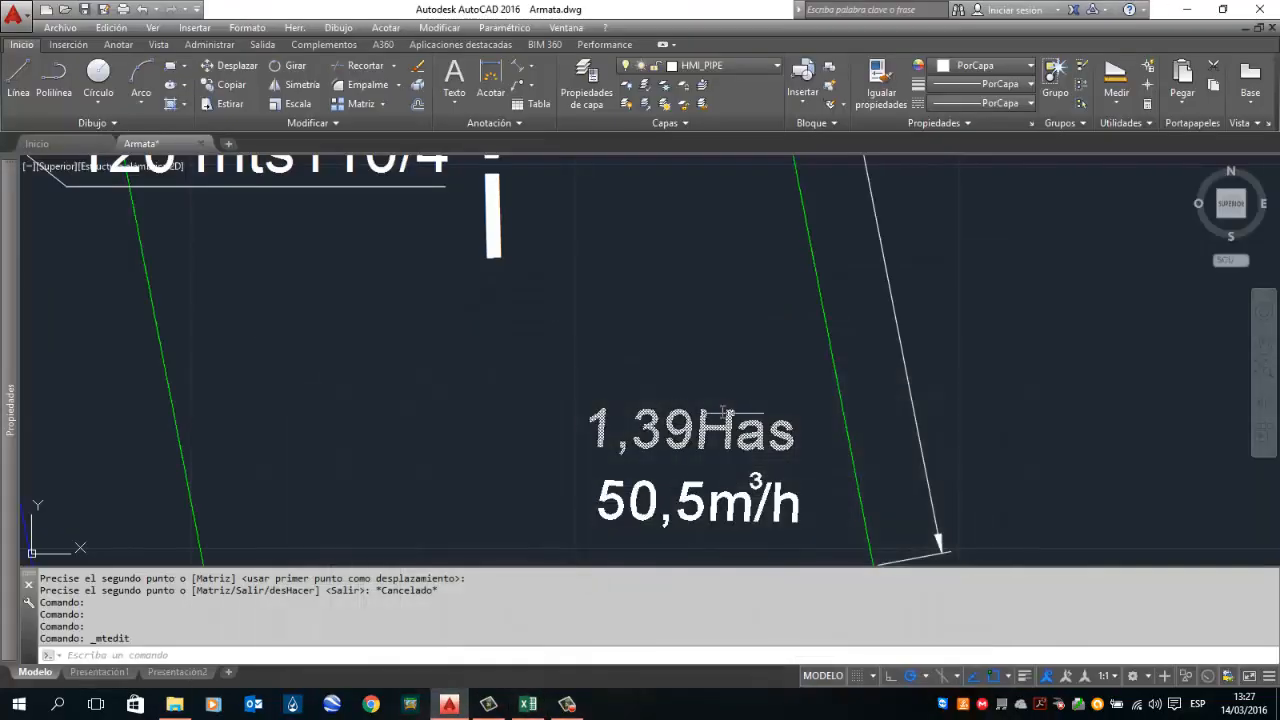
pyautogui.doubleClick(673, 420)
pyautogui.moveTo(696, 434); pyautogui.dragTo(641, 431)
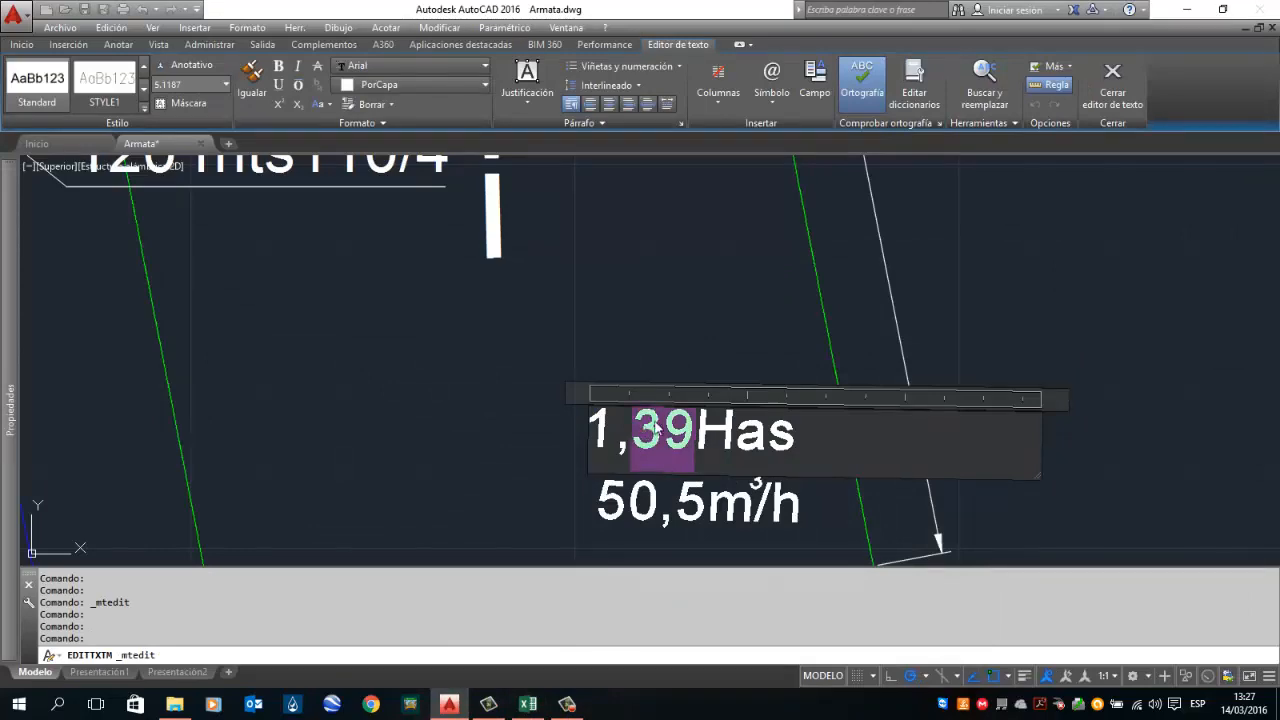
pyautogui.click(657, 421)
pyautogui.press('BackSpace')
pyautogui.press('Delete')
pyautogui.write('04')
pyautogui.click(653, 328)
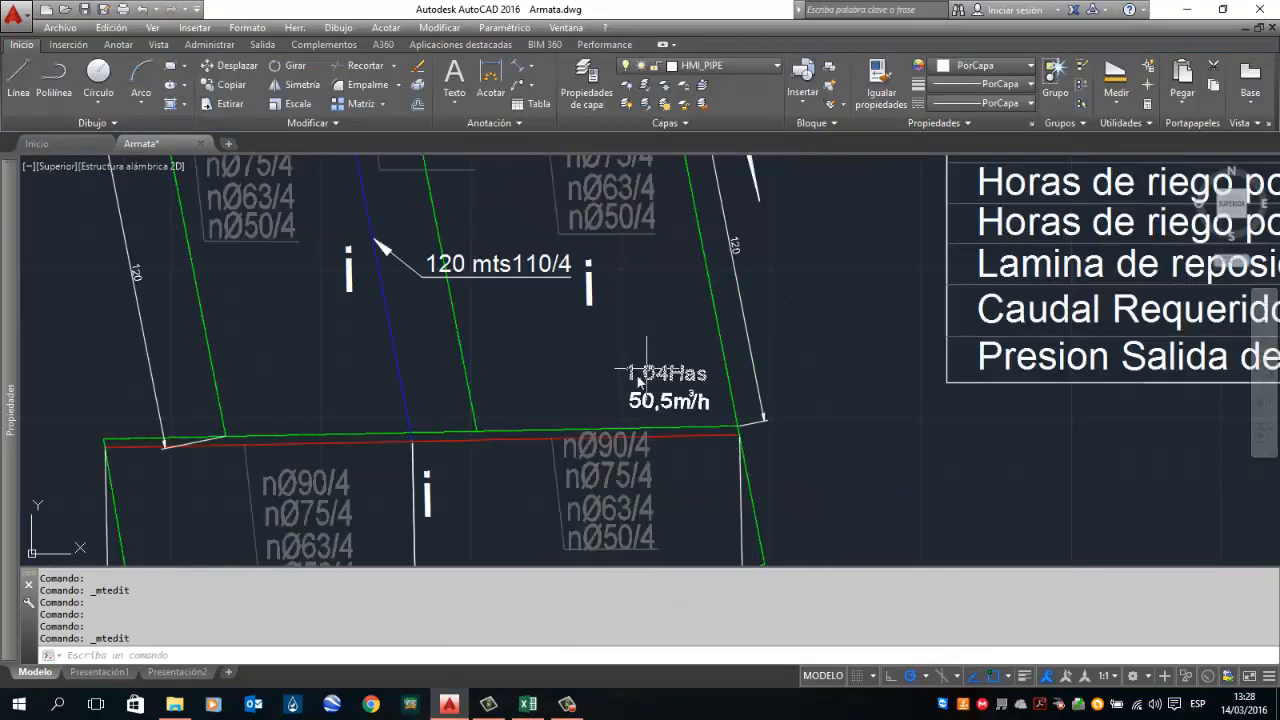
pyautogui.moveTo(529, 349); pyautogui.dragTo(508, 448)
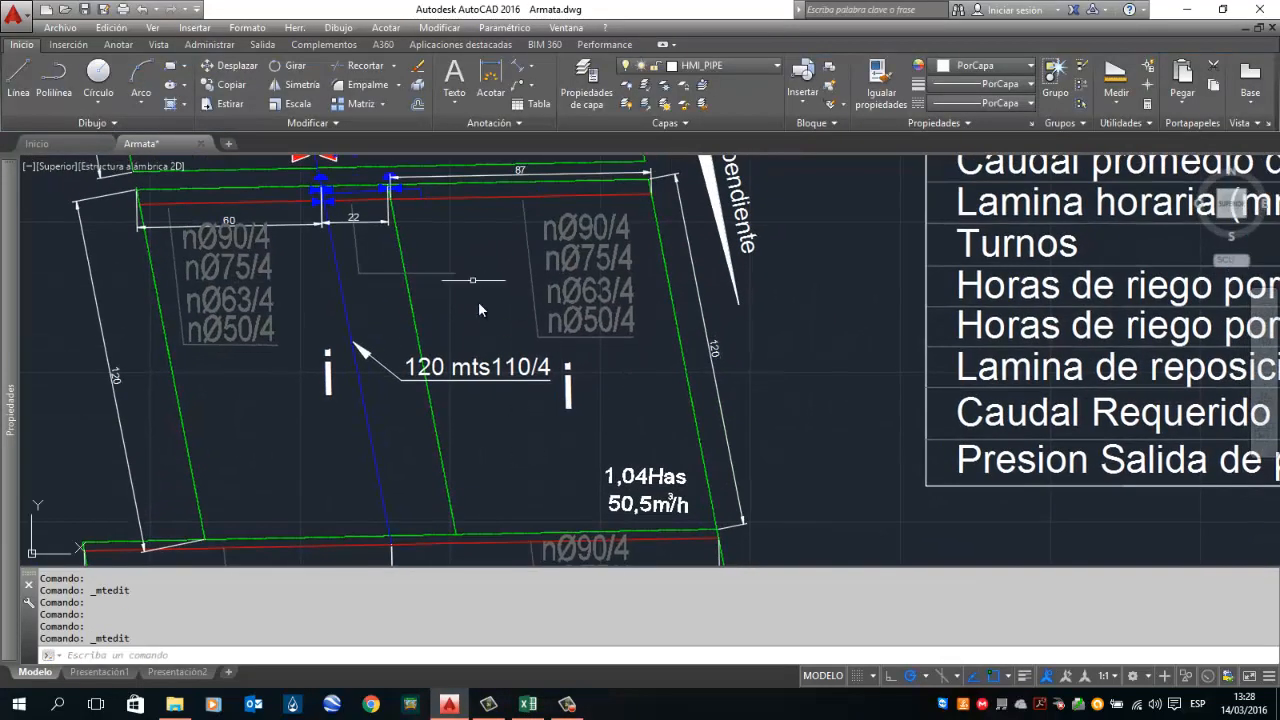
# Step: Switch the calculator's rectangular plot option to no and return it to si
pyautogui.click(528, 704)
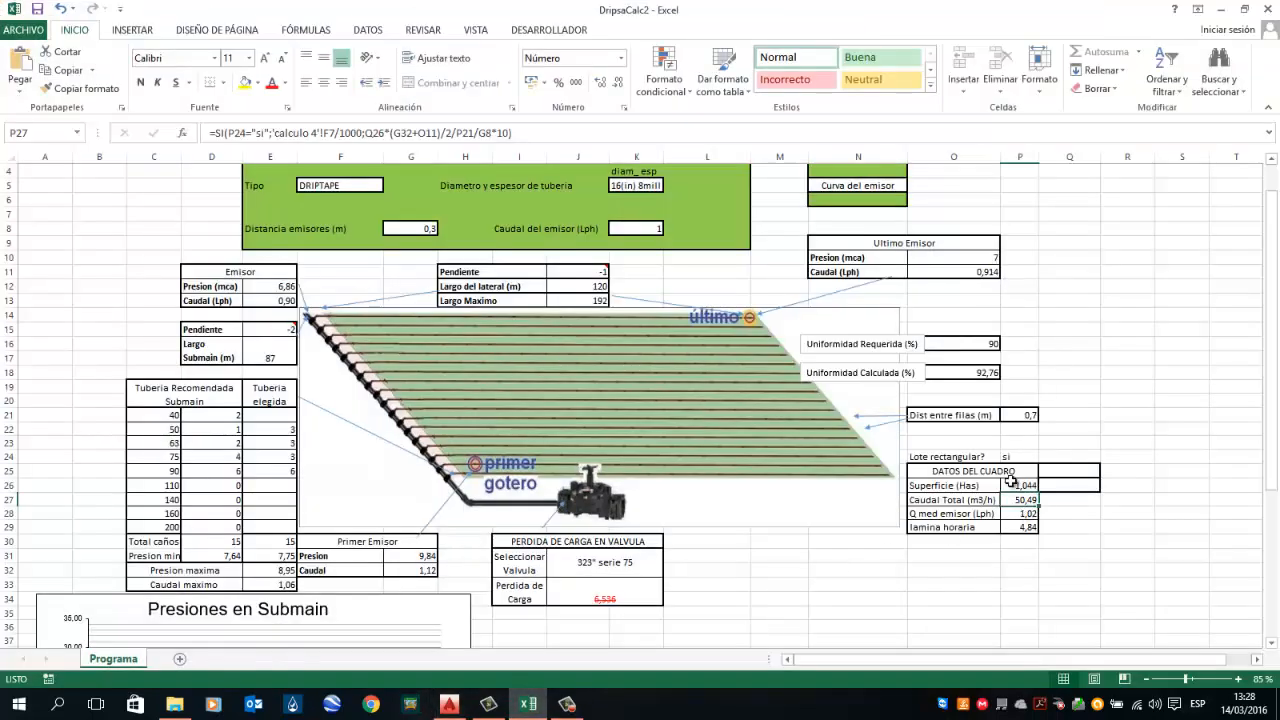
pyautogui.click(1020, 458)
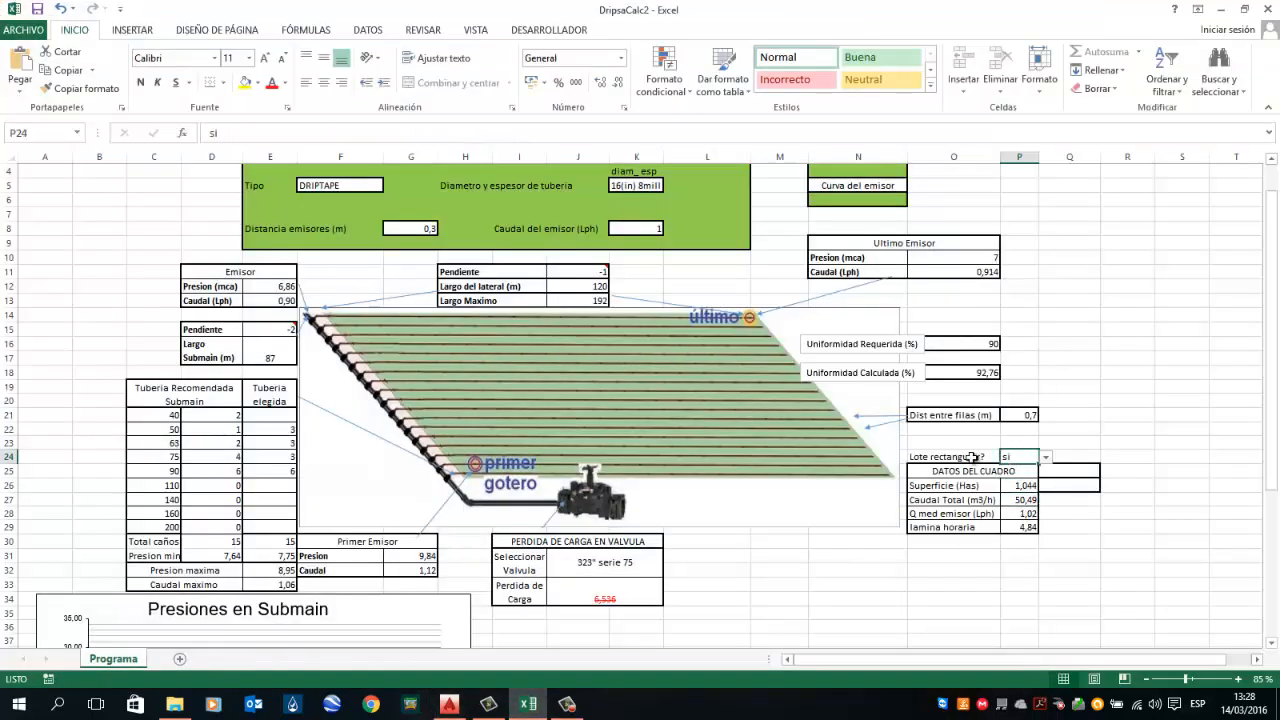
pyautogui.click(1046, 459)
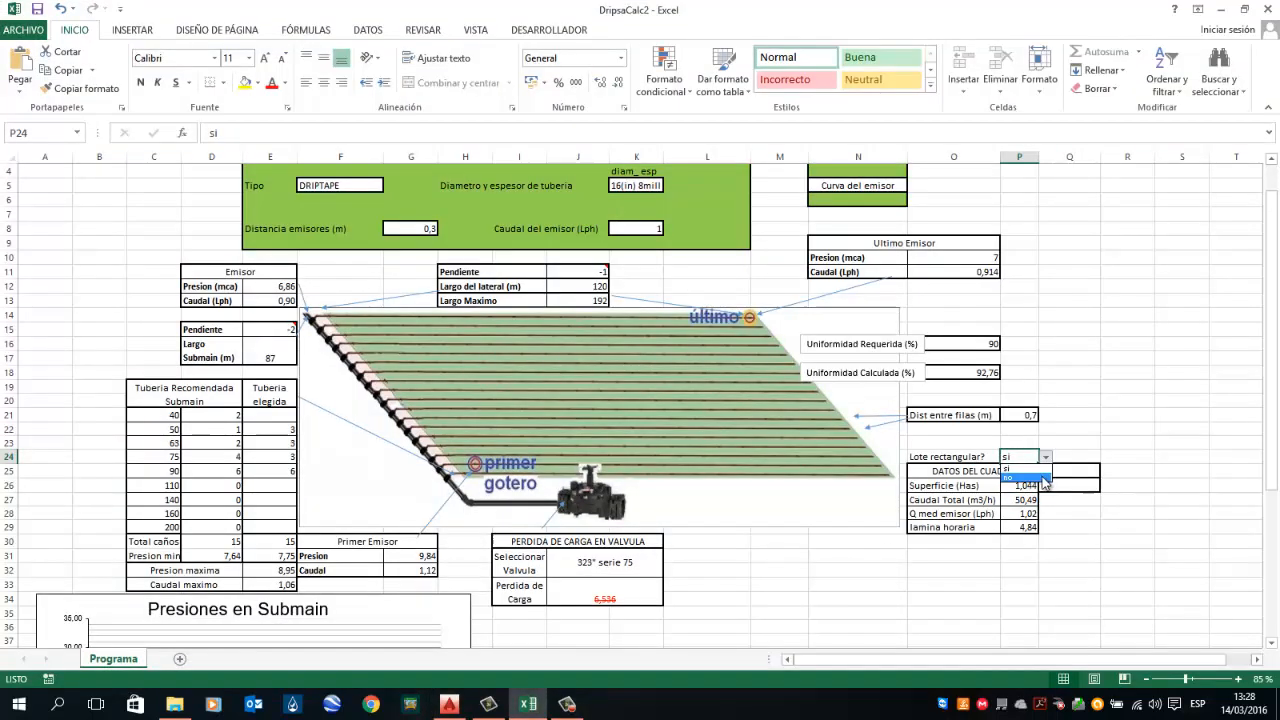
pyautogui.click(1045, 486)
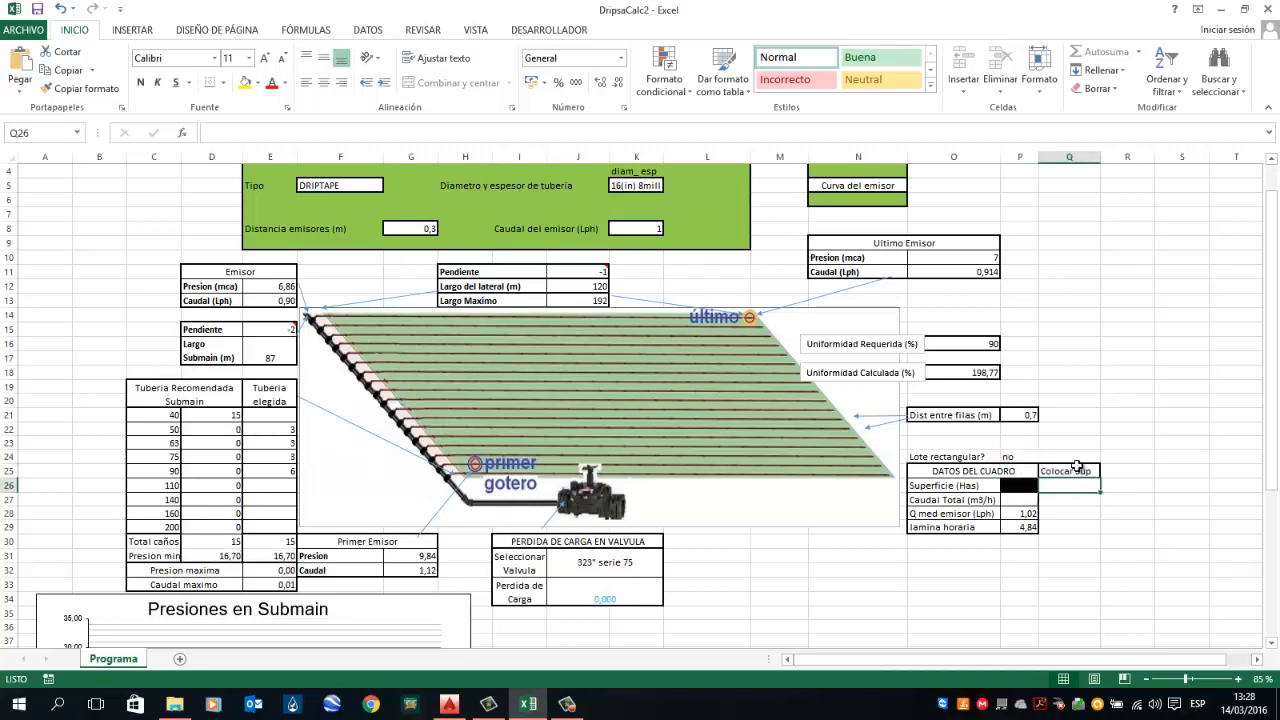
pyautogui.click(1012, 455)
pyautogui.click(1046, 457)
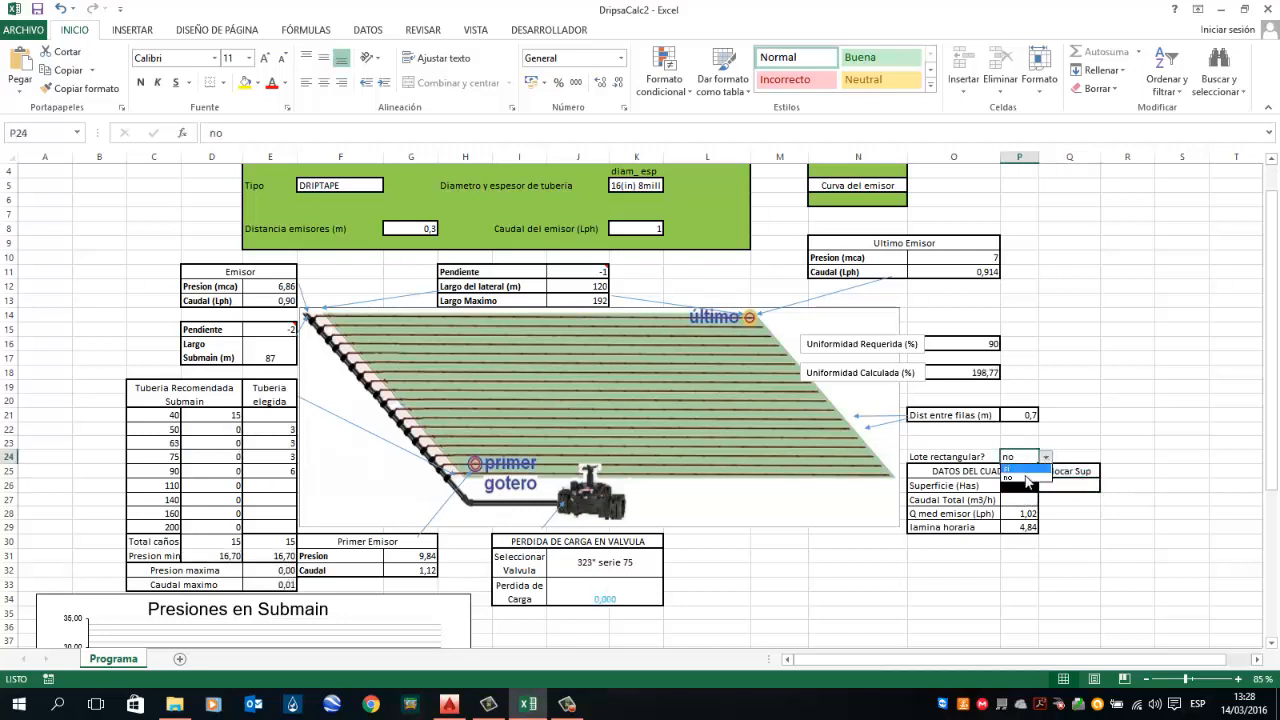
pyautogui.click(1020, 471)
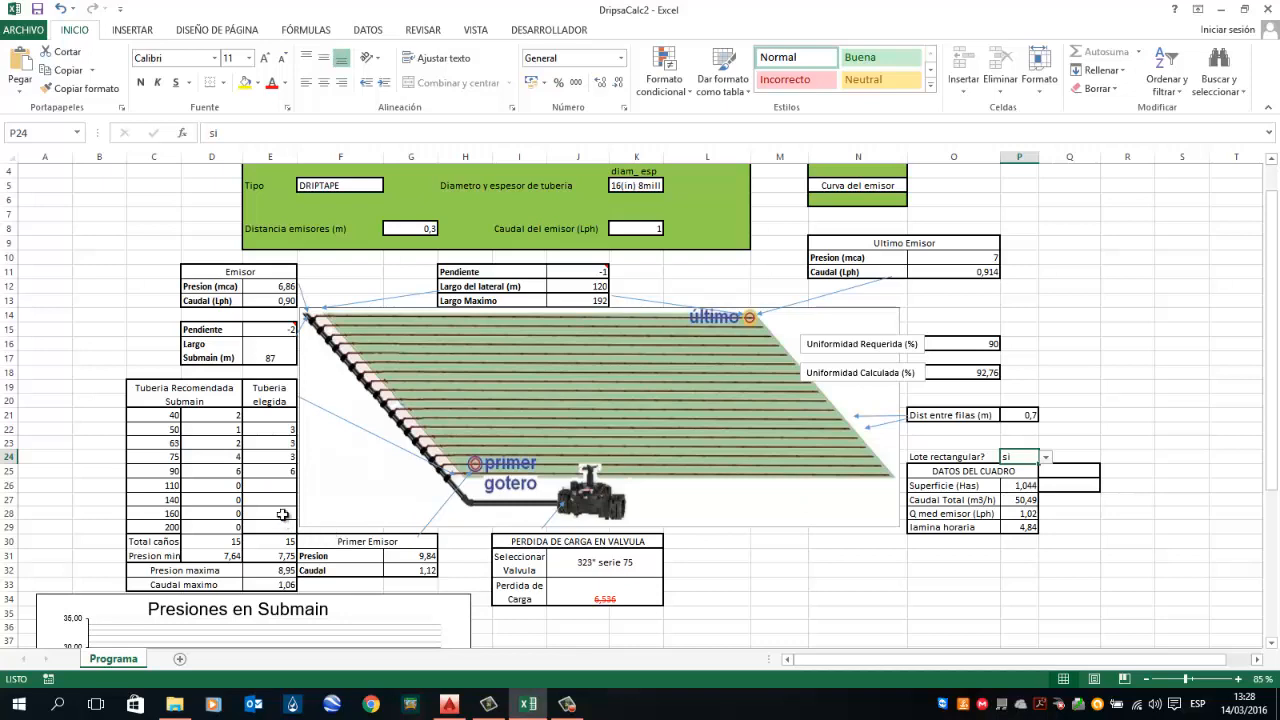
# Step: In the chosen submain pipe column, set the 75 and 90 pipe counts to 4 each
pyautogui.click(281, 471)
pyautogui.click(277, 429)
pyautogui.moveTo(274, 441); pyautogui.dragTo(273, 470)
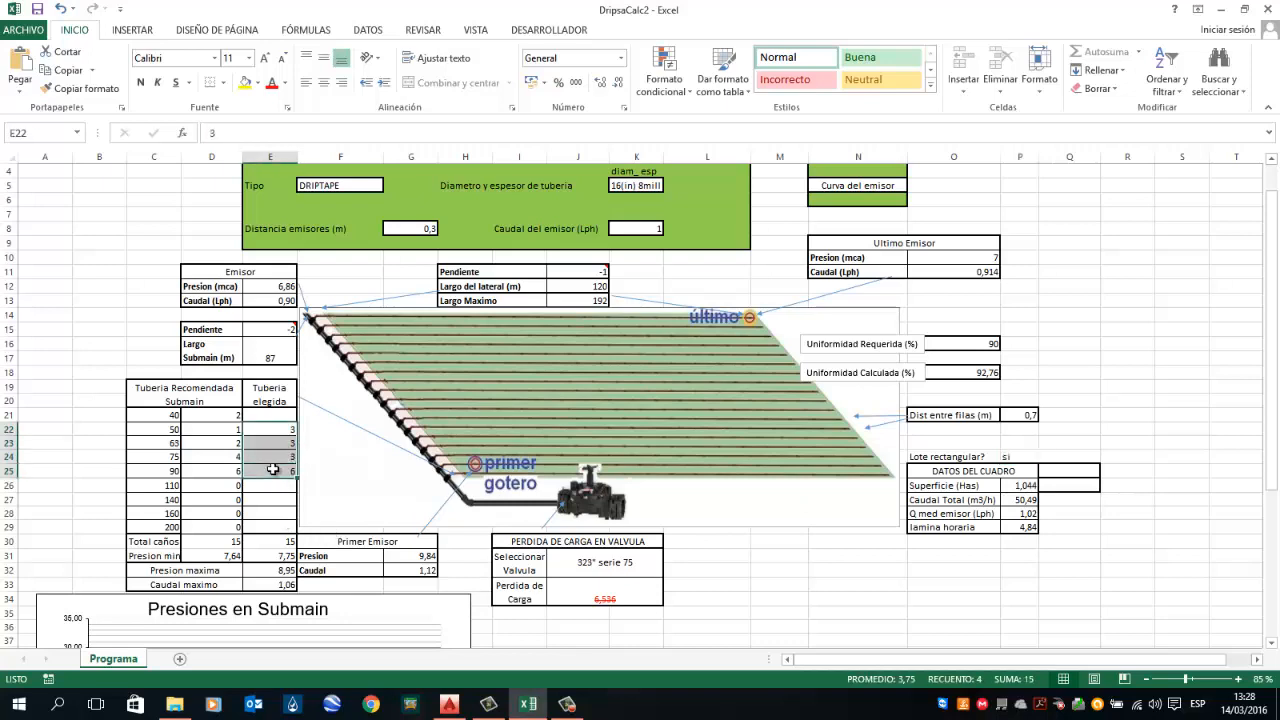
pyautogui.scroll(-1, 275, 471)
pyautogui.scroll(1, 275, 471)
pyautogui.click(274, 470)
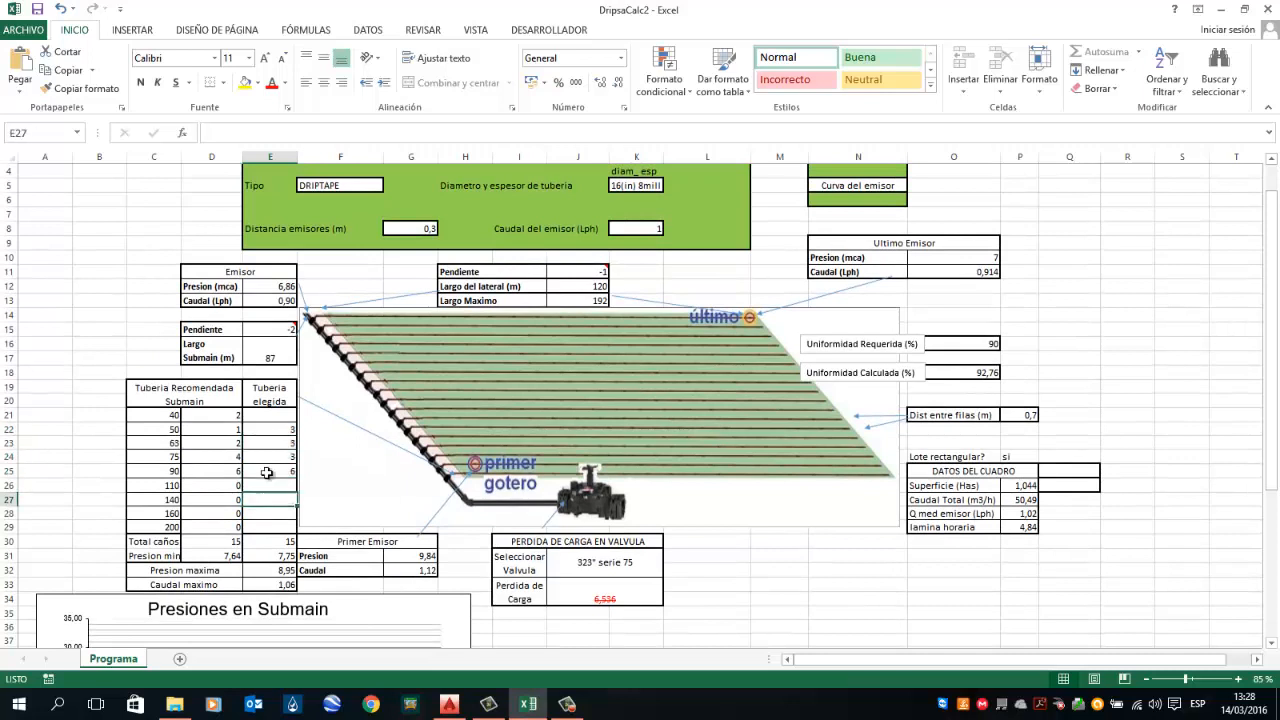
pyautogui.write('5')
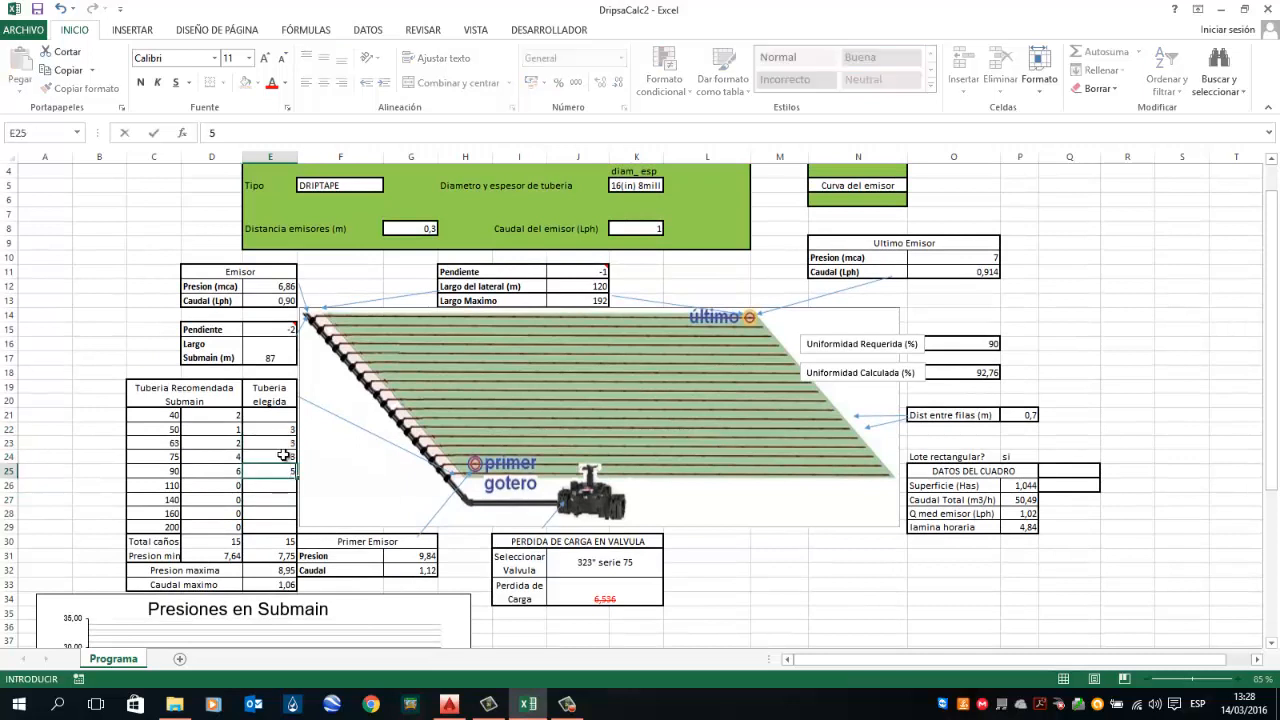
pyautogui.press('Up')
pyautogui.write('3')
pyautogui.press('Up')
pyautogui.press('Down')
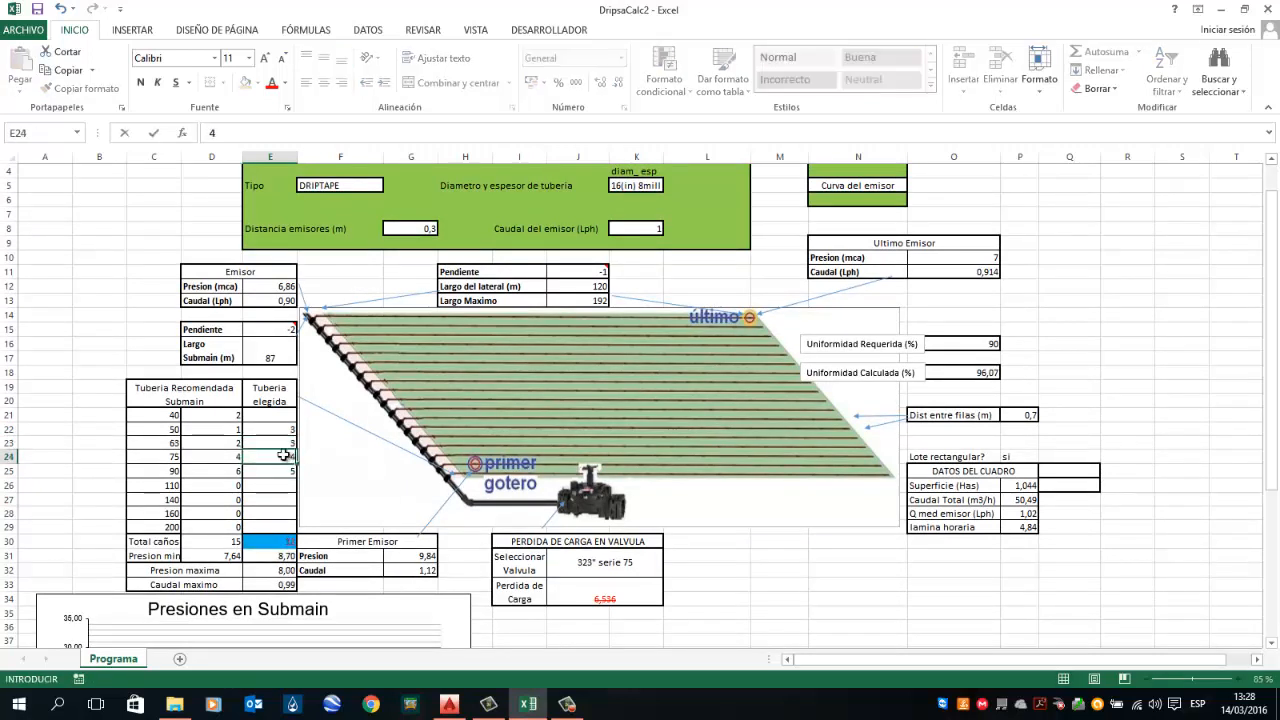
pyautogui.write('4')
pyautogui.press('Down')
pyautogui.press('Down')
pyautogui.press('Up')
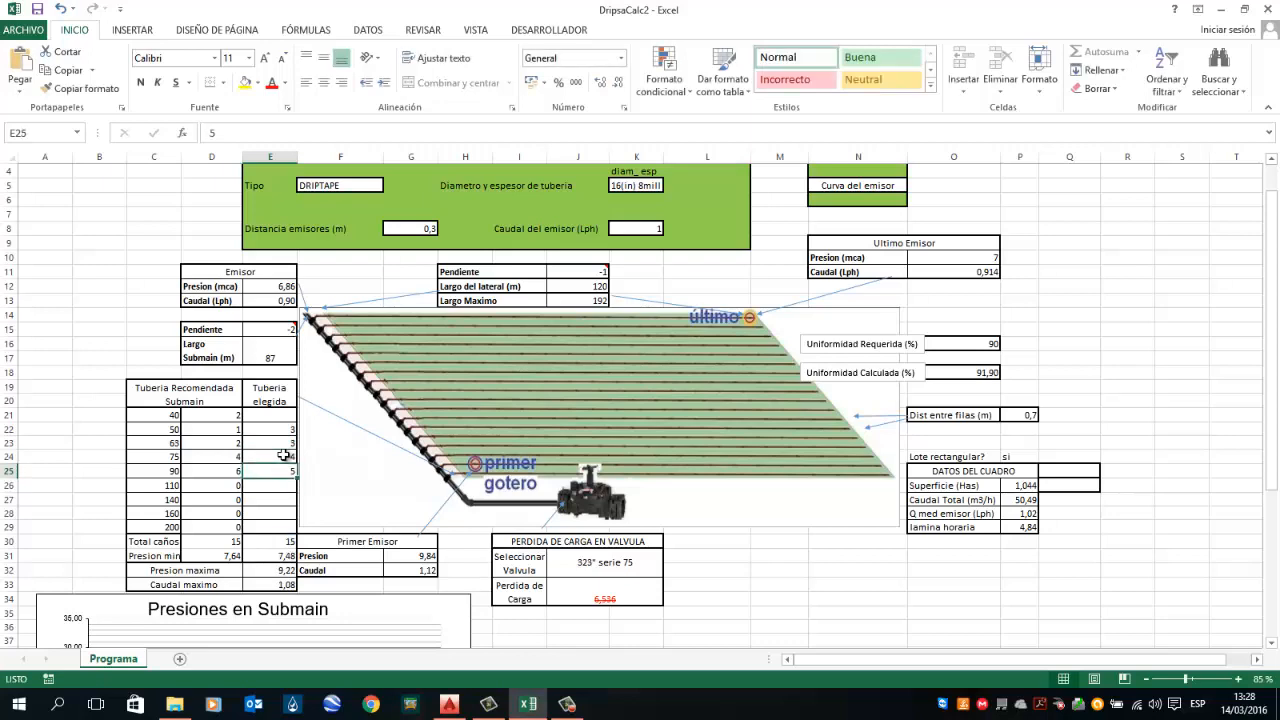
pyautogui.write('4')
pyautogui.press('Return')
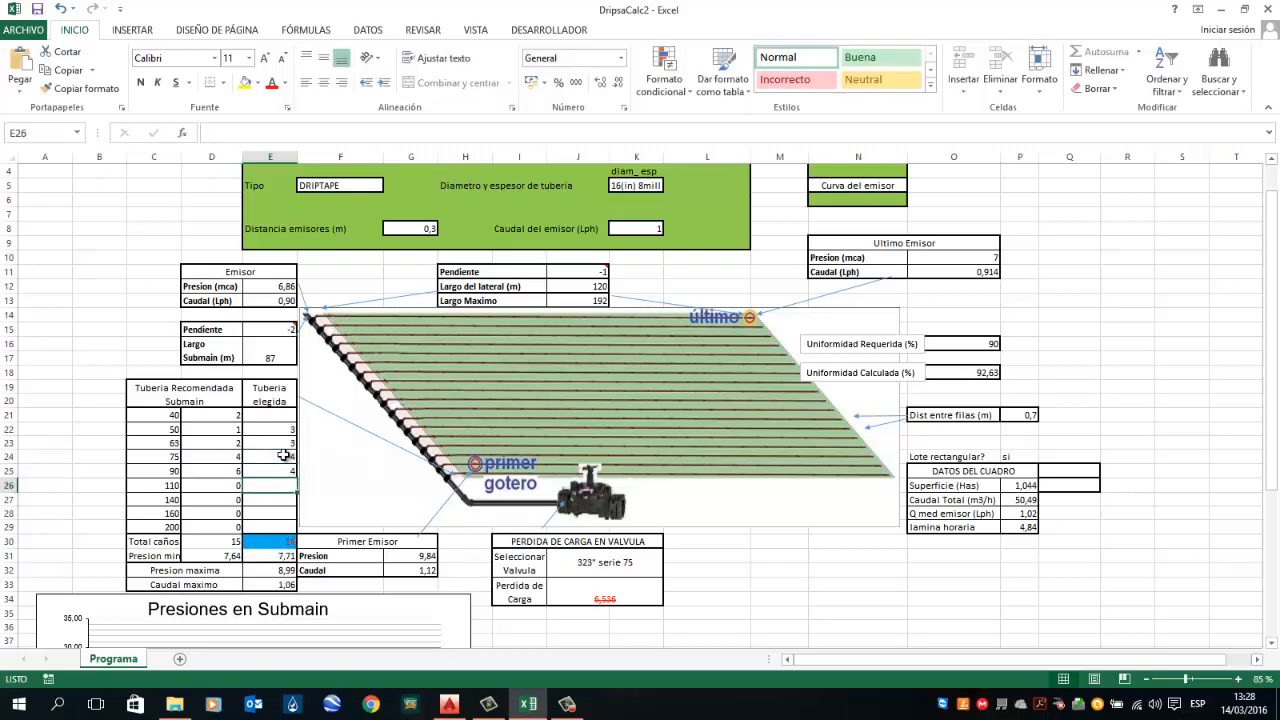
# Step: Set the chosen 75 submain pipe count to 6
pyautogui.scroll(-2, 284, 455)
pyautogui.press('Up')
pyautogui.press('Up')
pyautogui.press('Up')
pyautogui.press('Up')
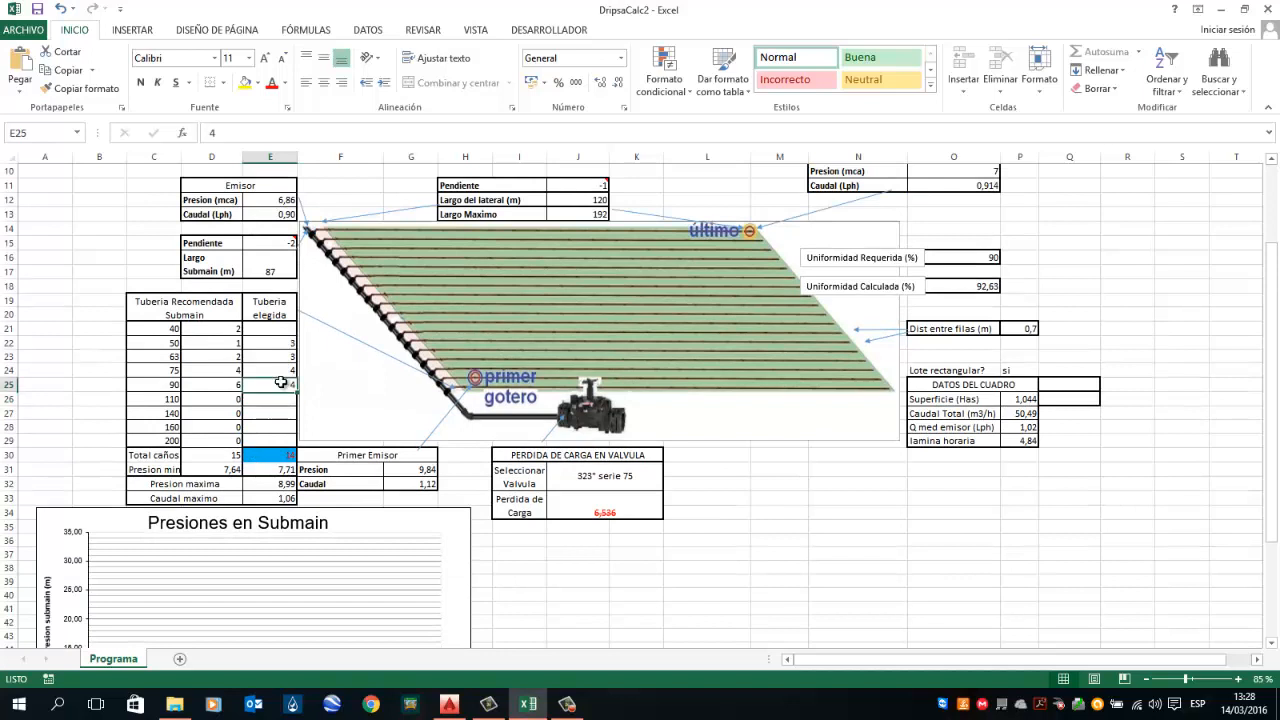
pyautogui.click(284, 459)
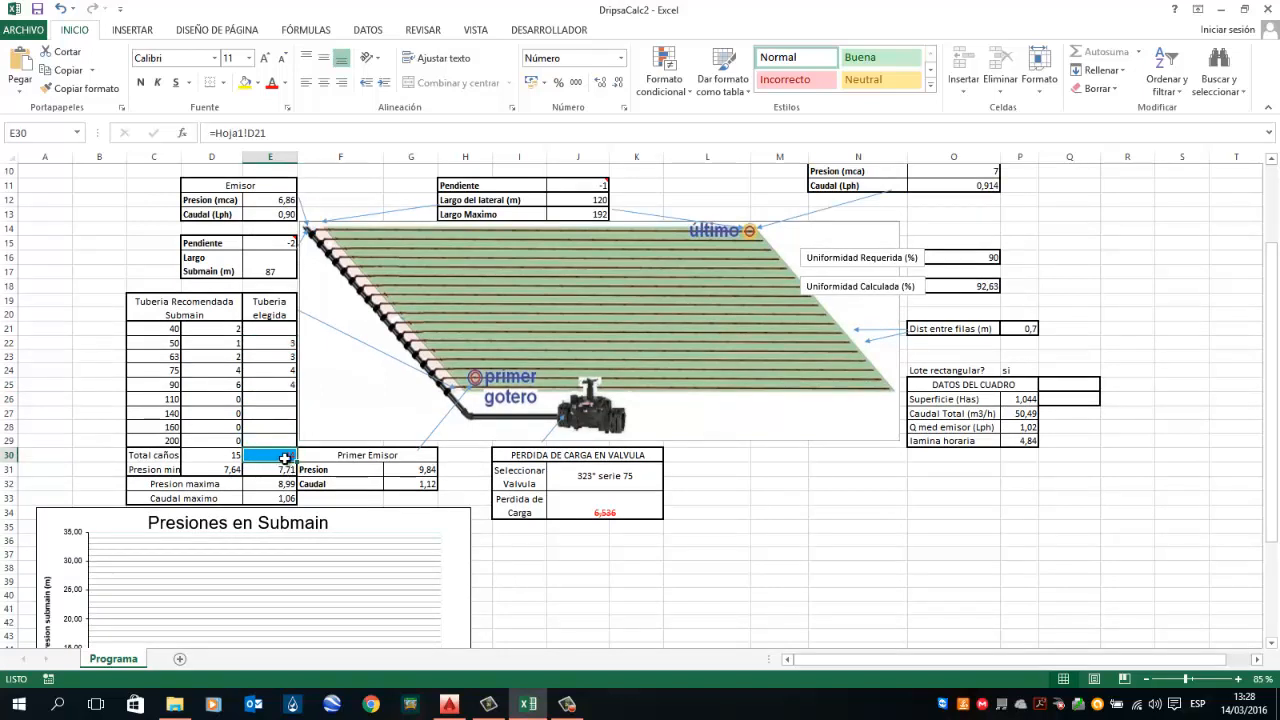
pyautogui.click(277, 399)
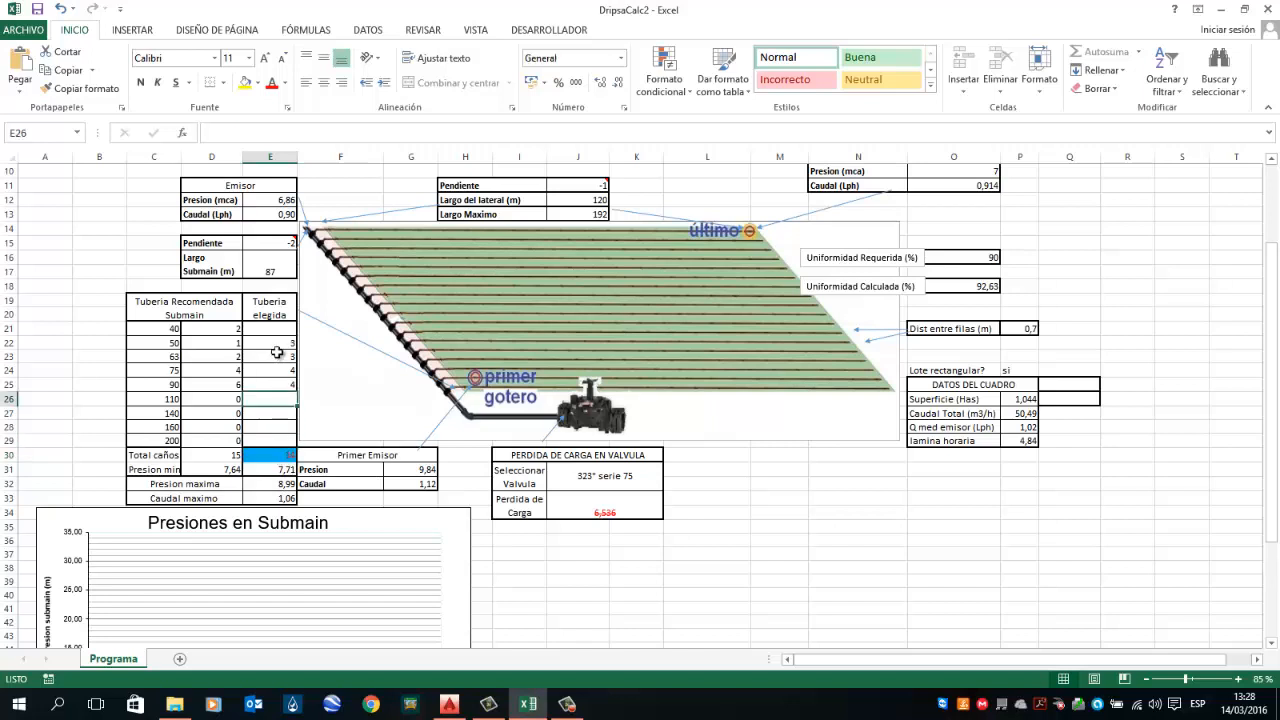
pyautogui.click(277, 356)
pyautogui.click(280, 384)
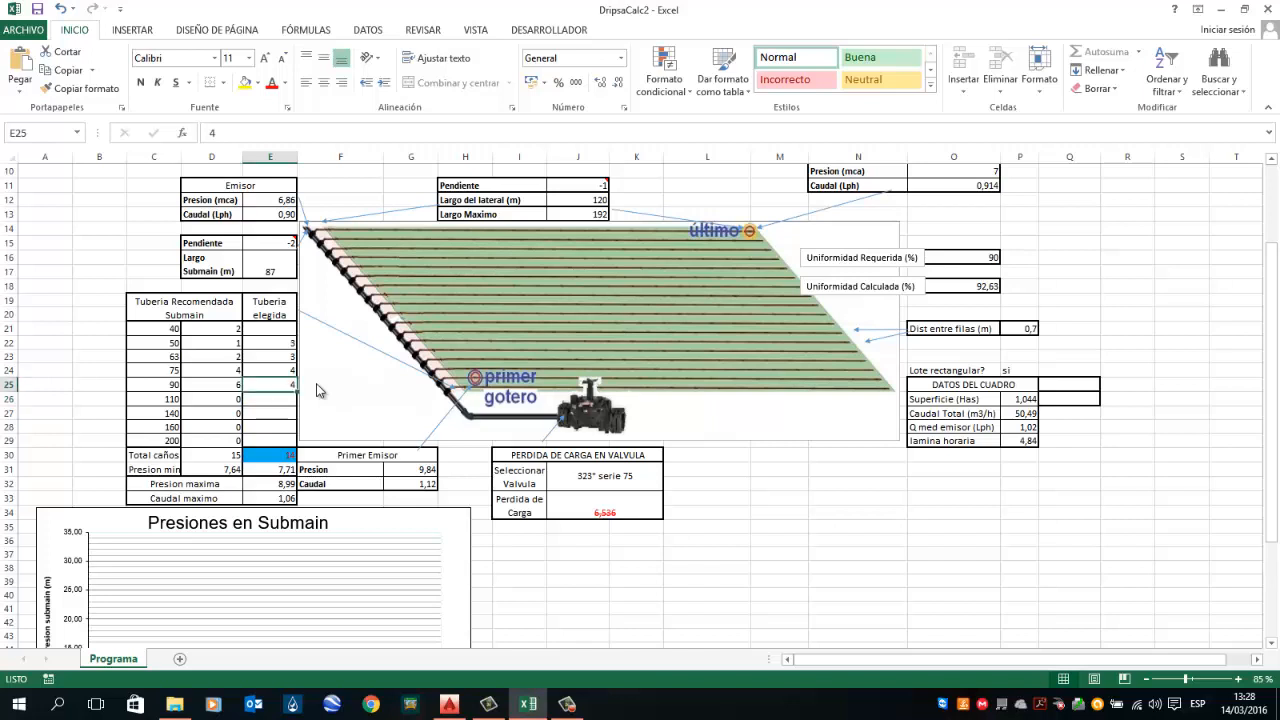
pyautogui.press('Up')
pyautogui.write('6')
pyautogui.press('Return')
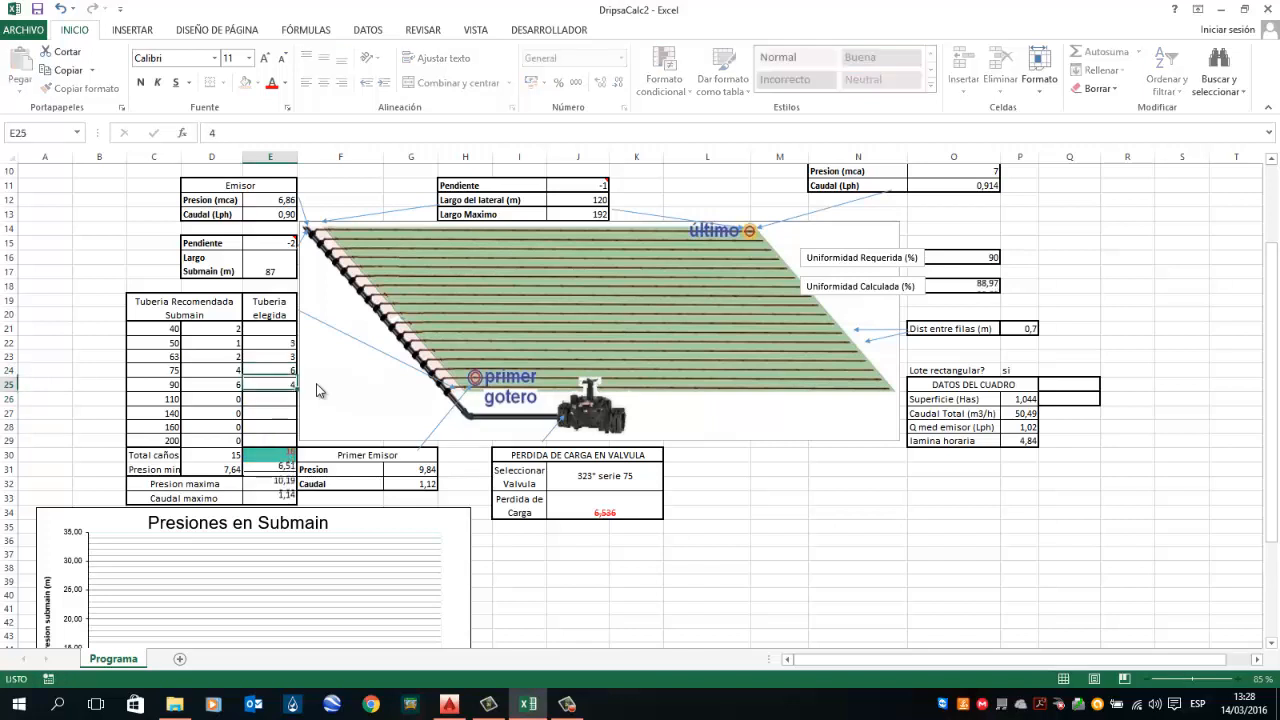
# Step: Change the chosen 75 submain pipe count to 5
pyautogui.press('Down')
pyautogui.press('Down')
pyautogui.press('Down')
pyautogui.press('Down')
pyautogui.press('Down')
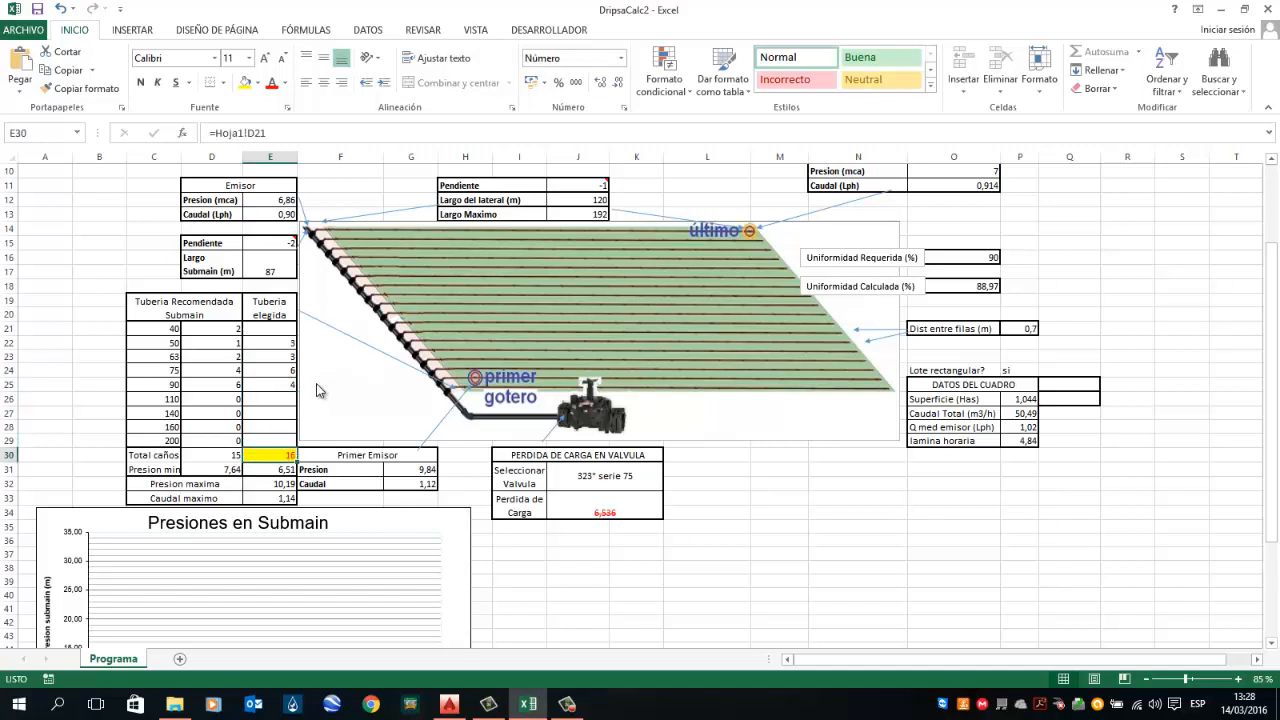
pyautogui.press('Up')
pyautogui.press('Up')
pyautogui.press('Up')
pyautogui.press('Up')
pyautogui.press('Up')
pyautogui.press('Up')
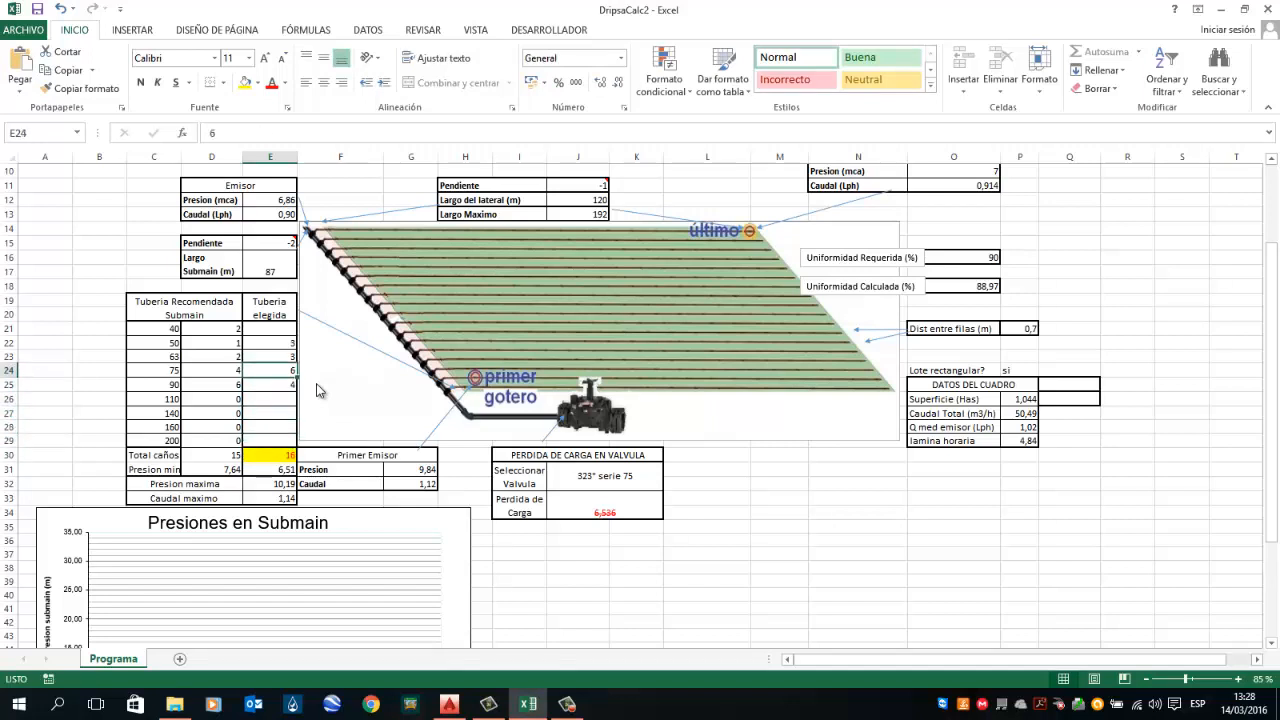
pyautogui.write('5')
pyautogui.press('Return')
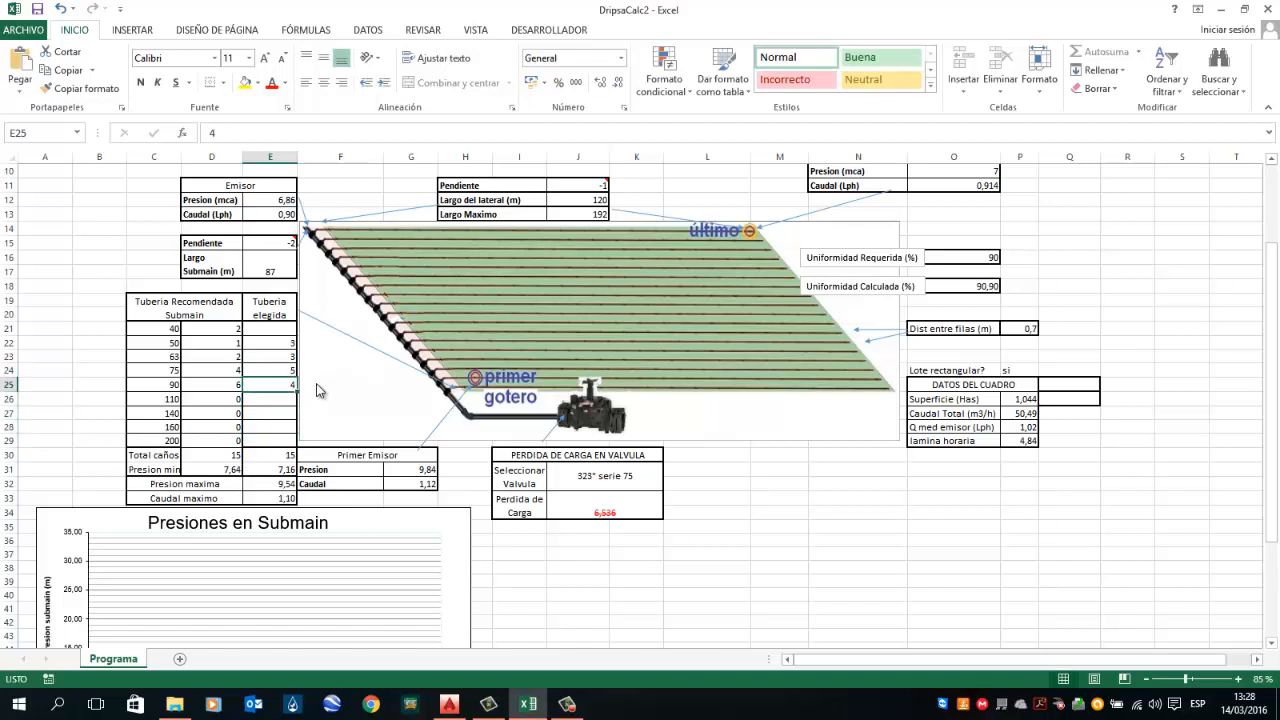
# Step: Set the chosen 63 and 75 submain pipe counts to 4 each
pyautogui.press('Down')
pyautogui.press('Down')
pyautogui.press('Down')
pyautogui.press('Down')
pyautogui.press('Down')
pyautogui.press('Up')
pyautogui.press('Up')
pyautogui.press('Up')
pyautogui.press('Up')
pyautogui.press('Up')
pyautogui.press('Up')
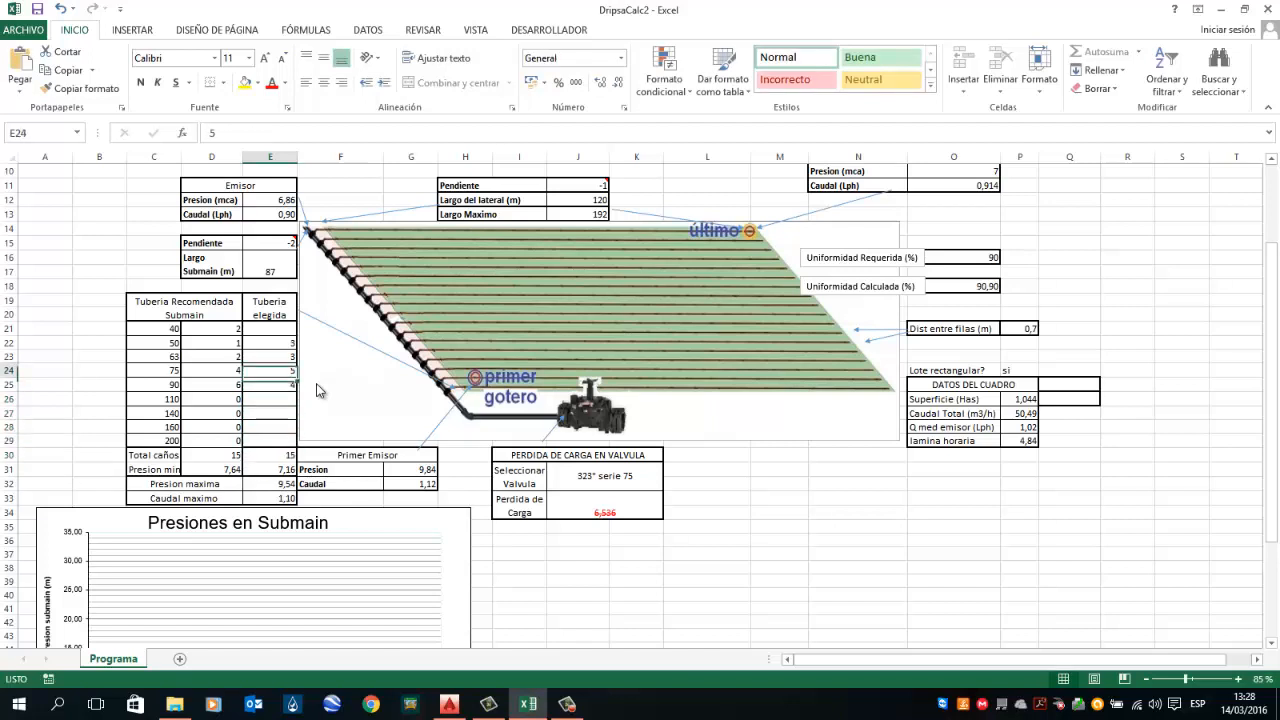
pyautogui.press('Down')
pyautogui.press('Down')
pyautogui.press('Down')
pyautogui.press('Down')
pyautogui.press('Down')
pyautogui.press('Down')
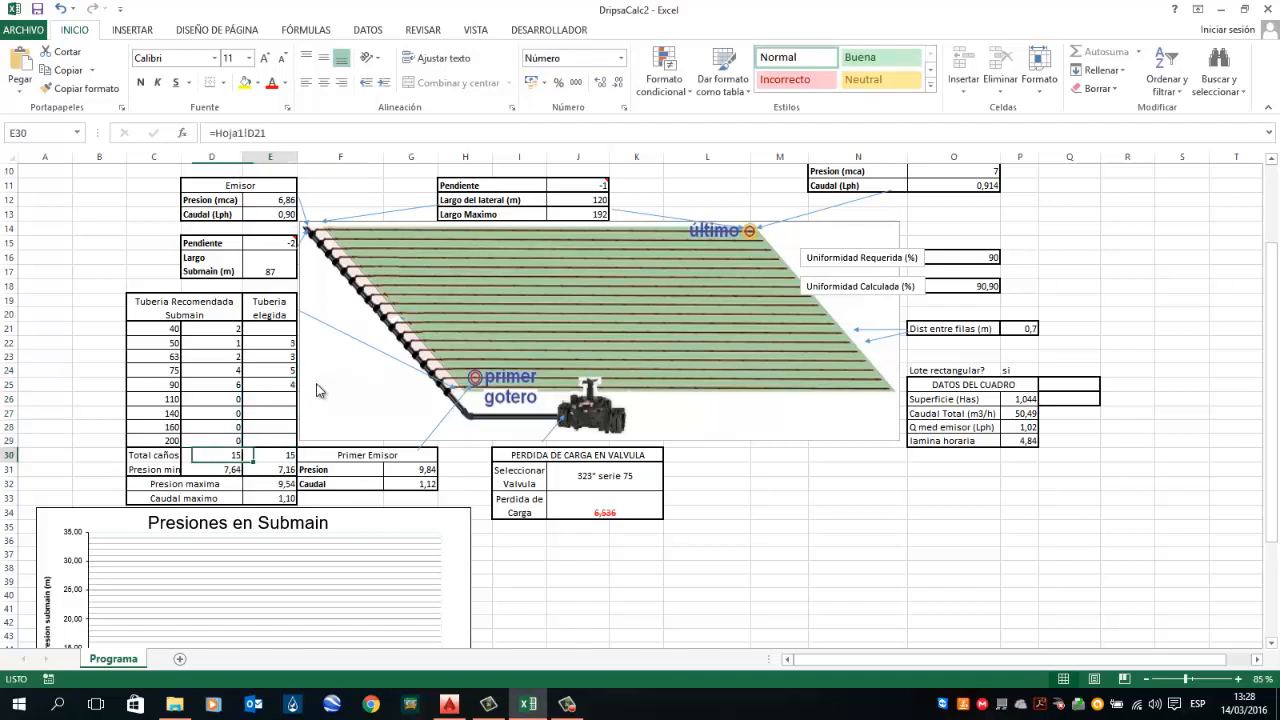
pyautogui.press('Up')
pyautogui.press('Up')
pyautogui.press('Up')
pyautogui.press('Up')
pyautogui.press('Up')
pyautogui.press('Up')
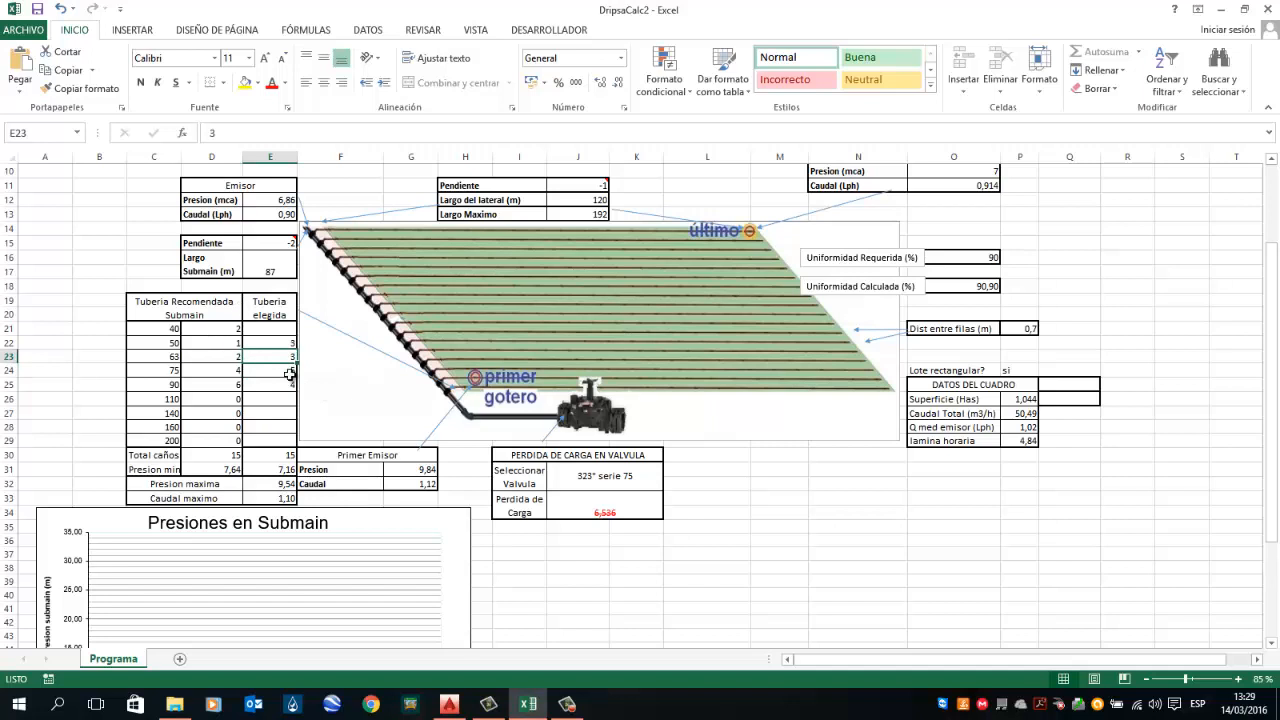
pyautogui.press('Delete')
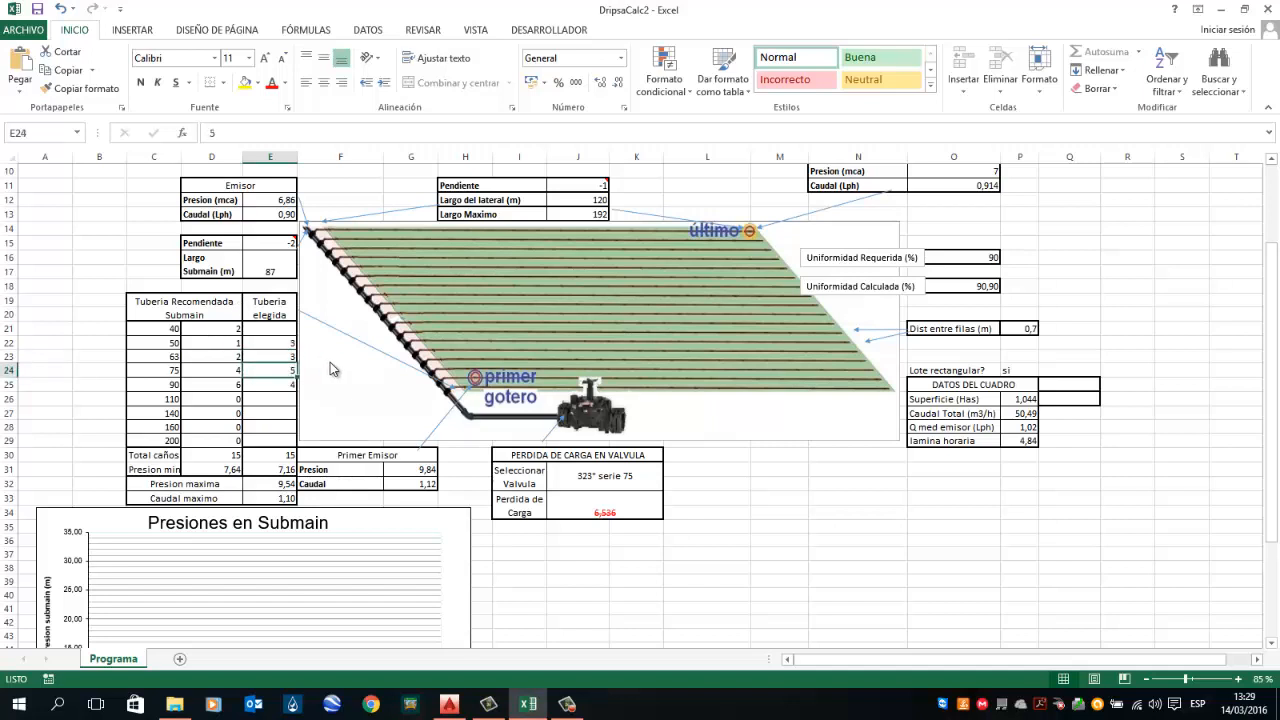
pyautogui.write('4')
pyautogui.press('Up')
pyautogui.write('4')
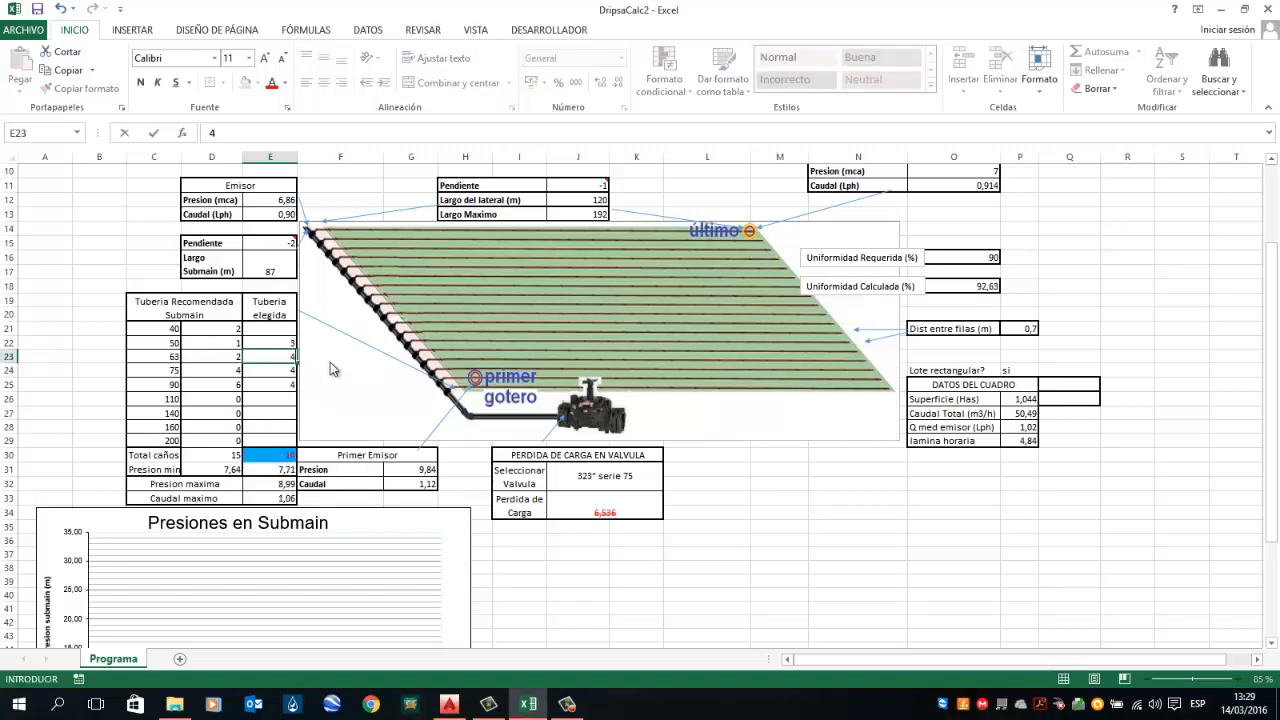
pyautogui.press('Down')
pyautogui.press('Down')
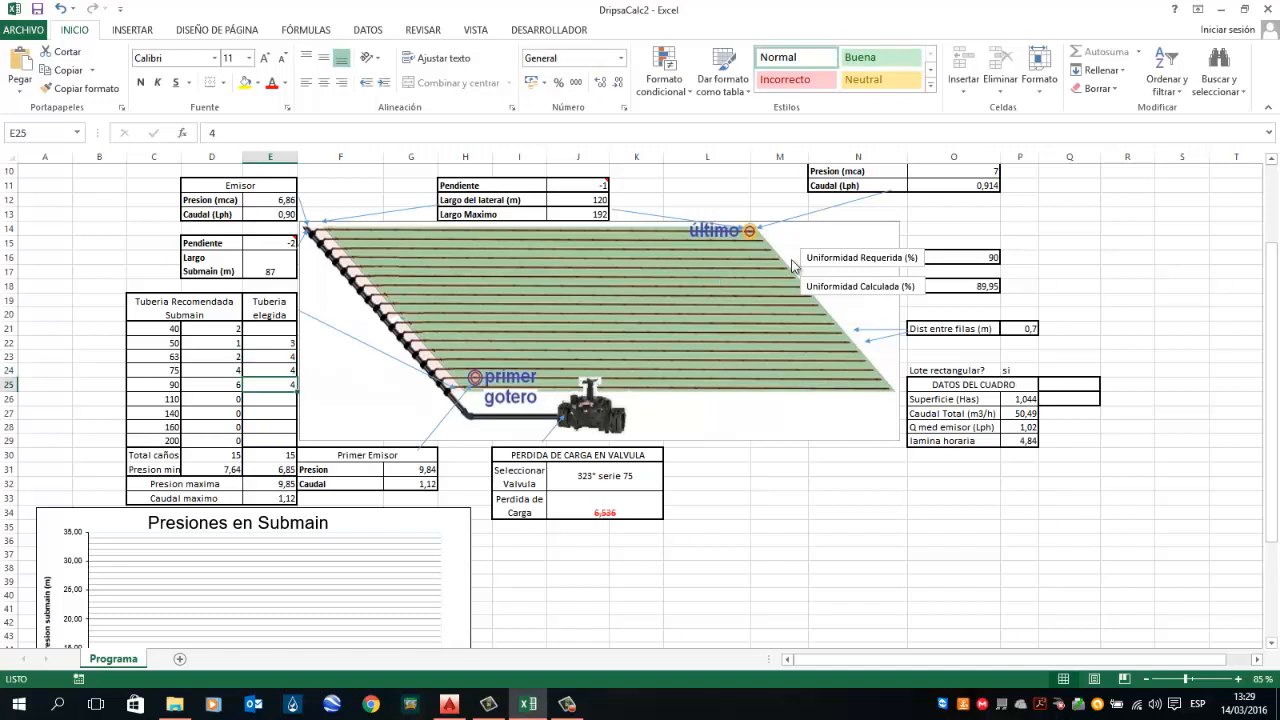
# Step: Set the chosen 75 submain pipe count to 5 and the 63 count to 3, checking the calculated uniformity
pyautogui.click(992, 292)
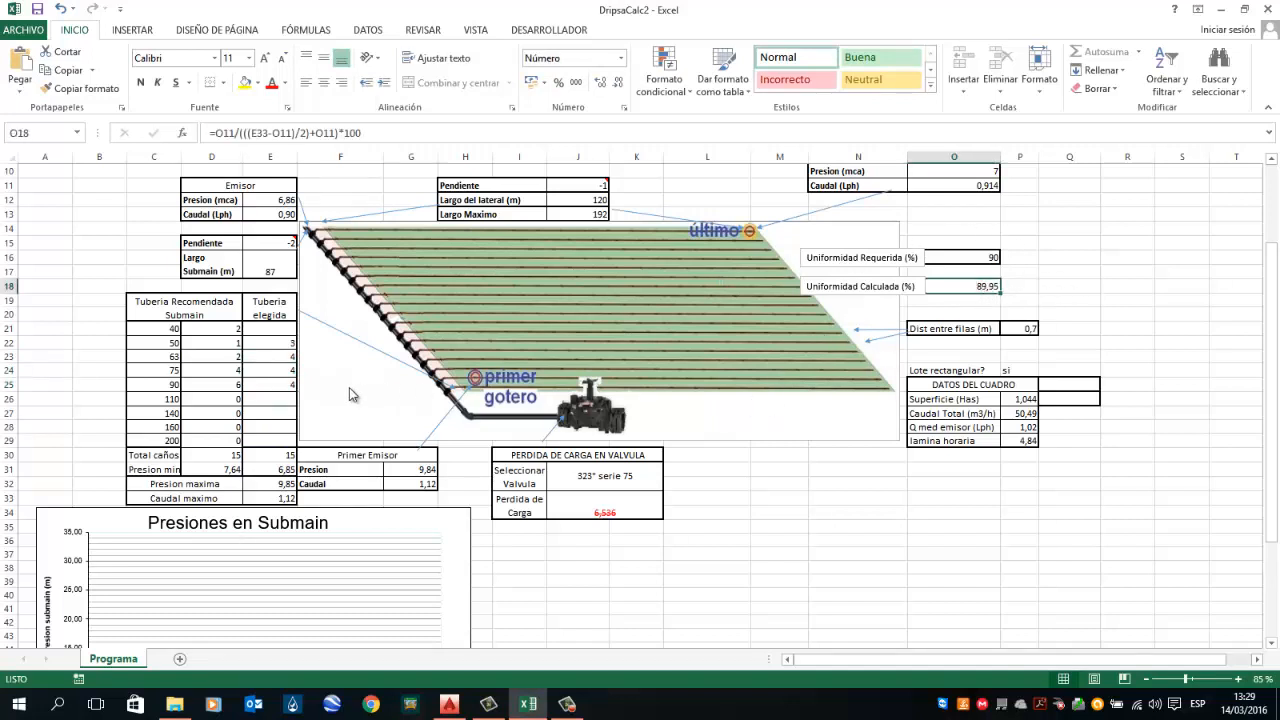
pyautogui.click(285, 369)
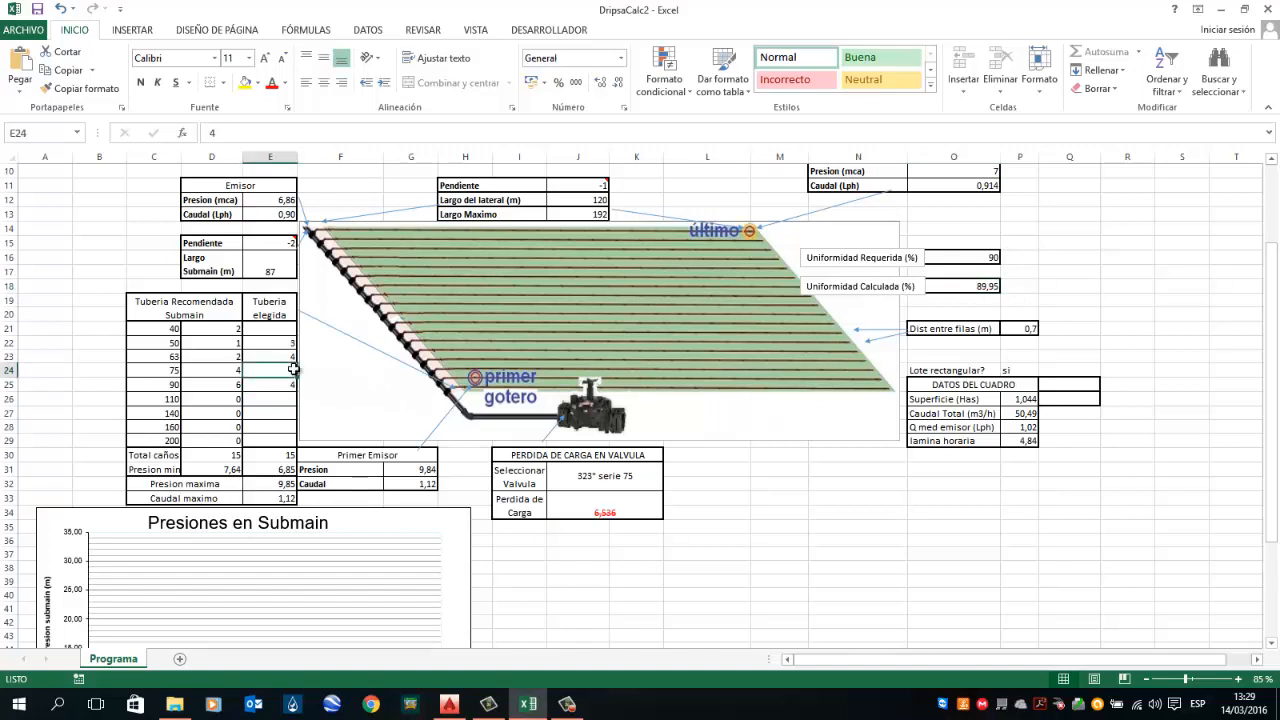
pyautogui.press('Down')
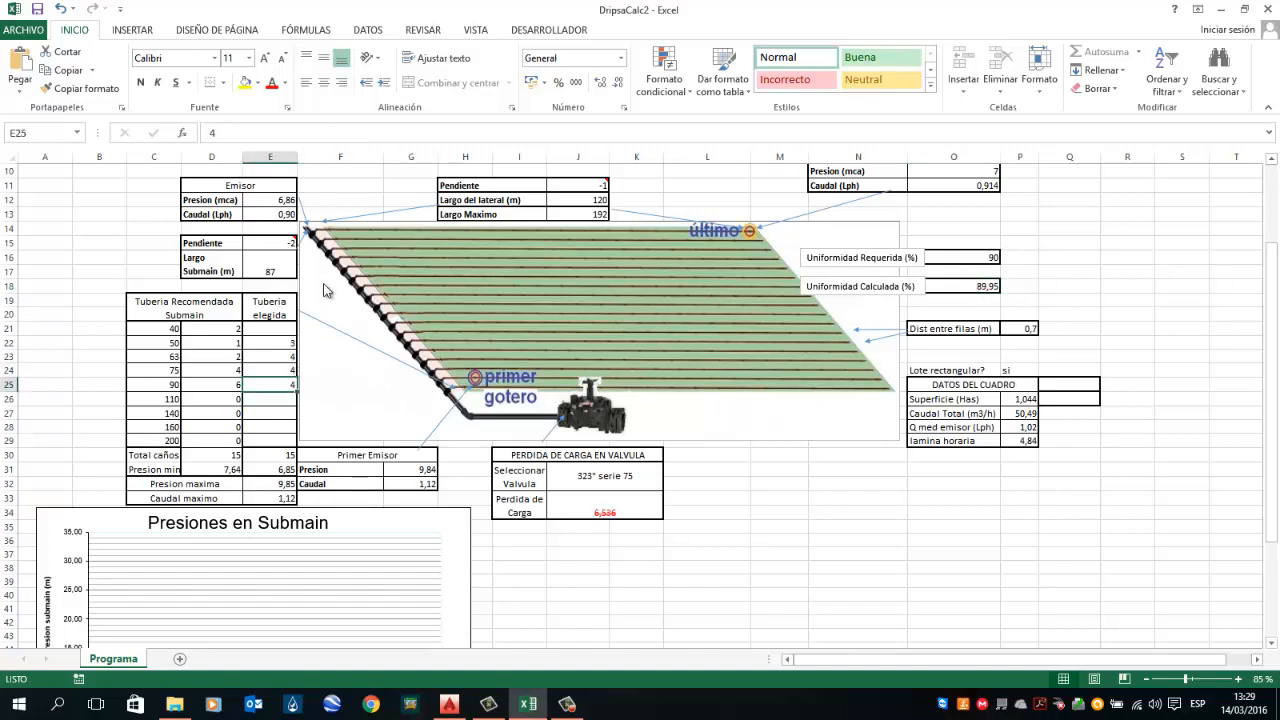
pyautogui.press('Up')
pyautogui.write('5')
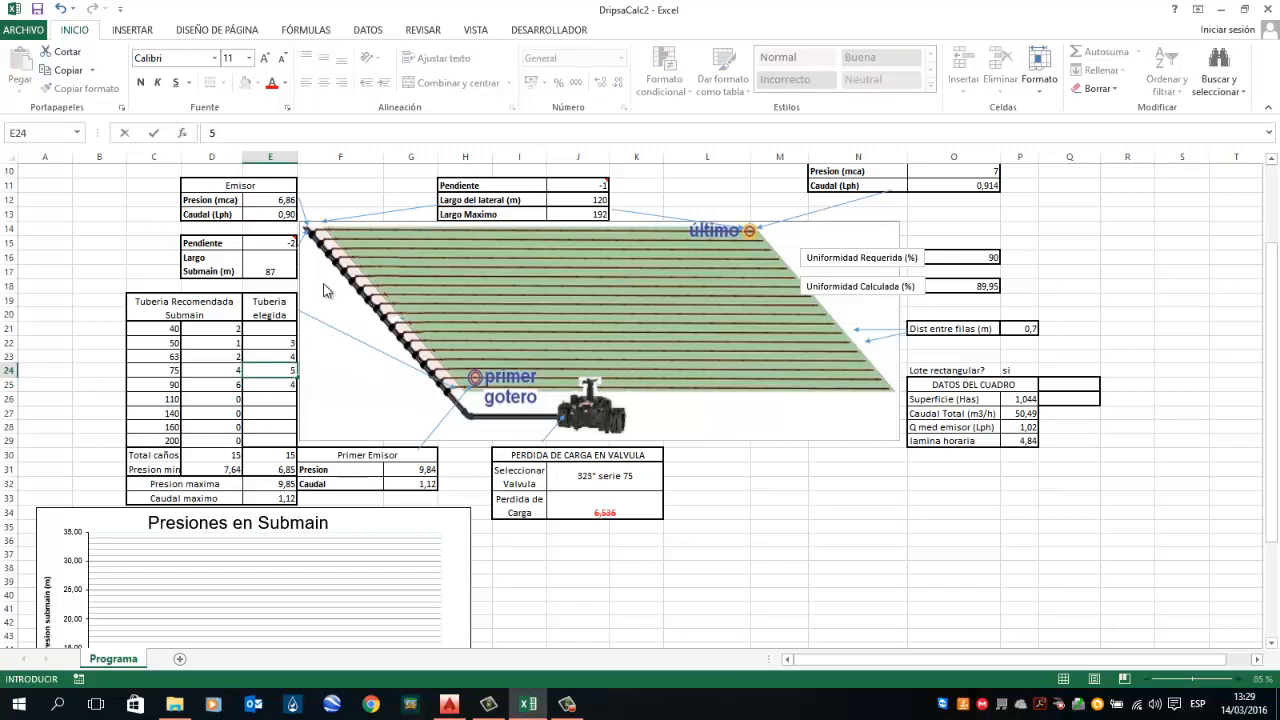
pyautogui.press('Up')
pyautogui.write('3')
pyautogui.press('Down')
pyautogui.press('Down')
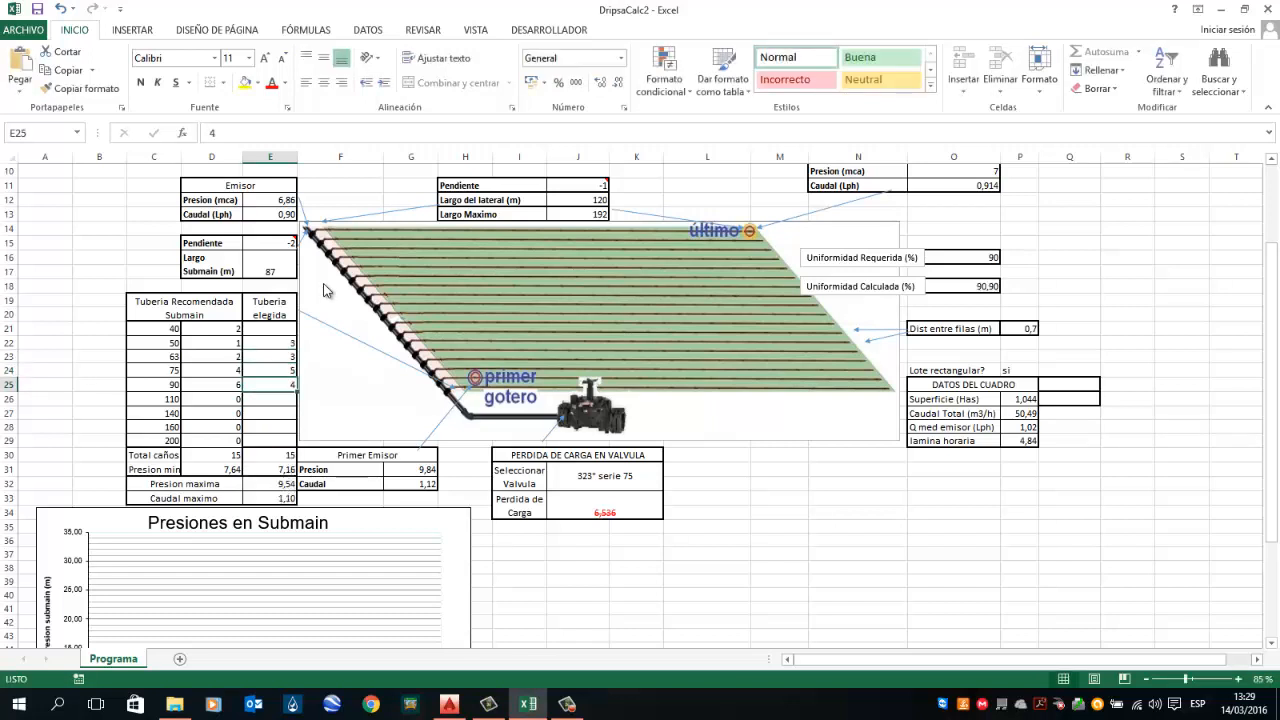
pyautogui.click(978, 288)
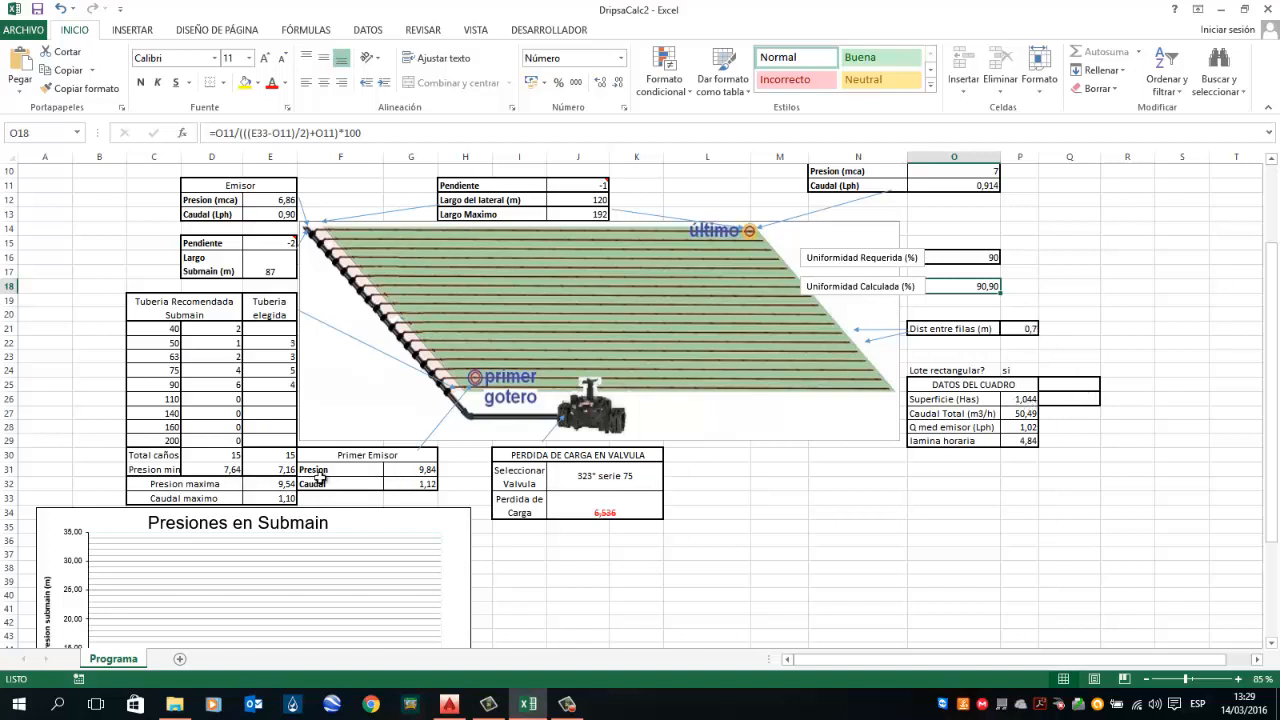
# Step: Try the 2" serie 75 and 3" serie 75 valves in the valve head-loss selector and inspect the loss
pyautogui.click(606, 474)
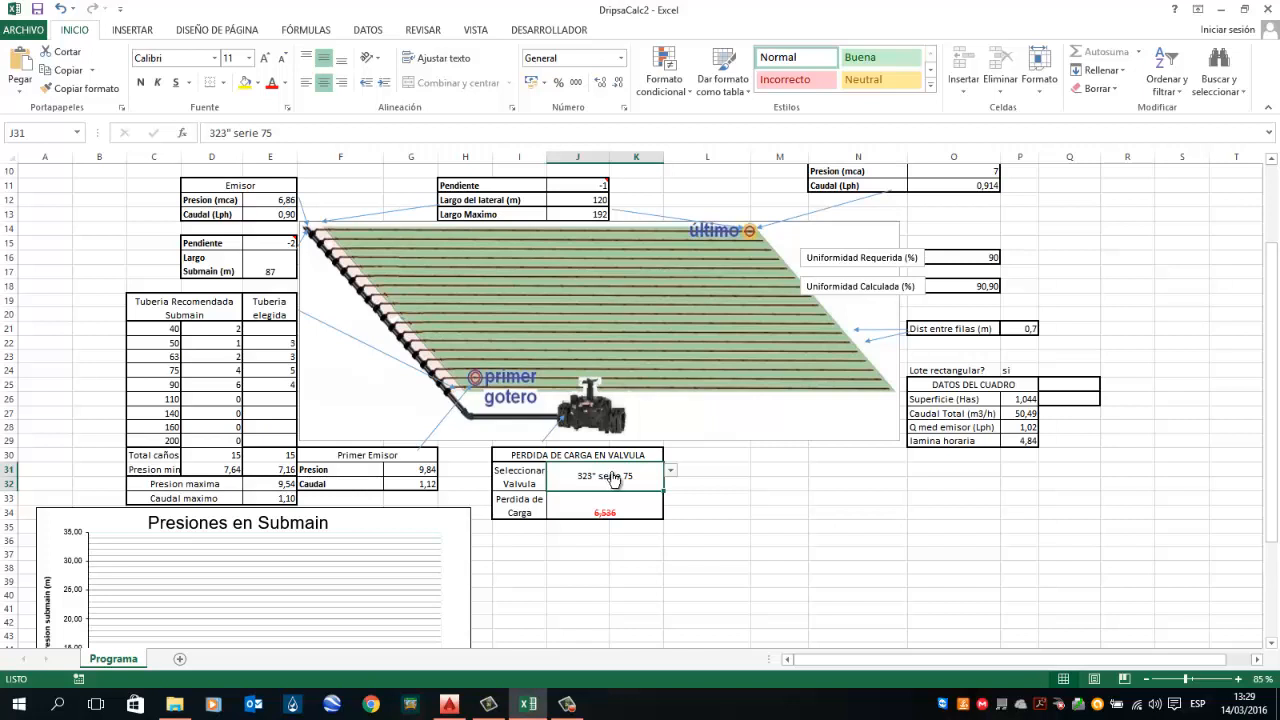
pyautogui.click(670, 470)
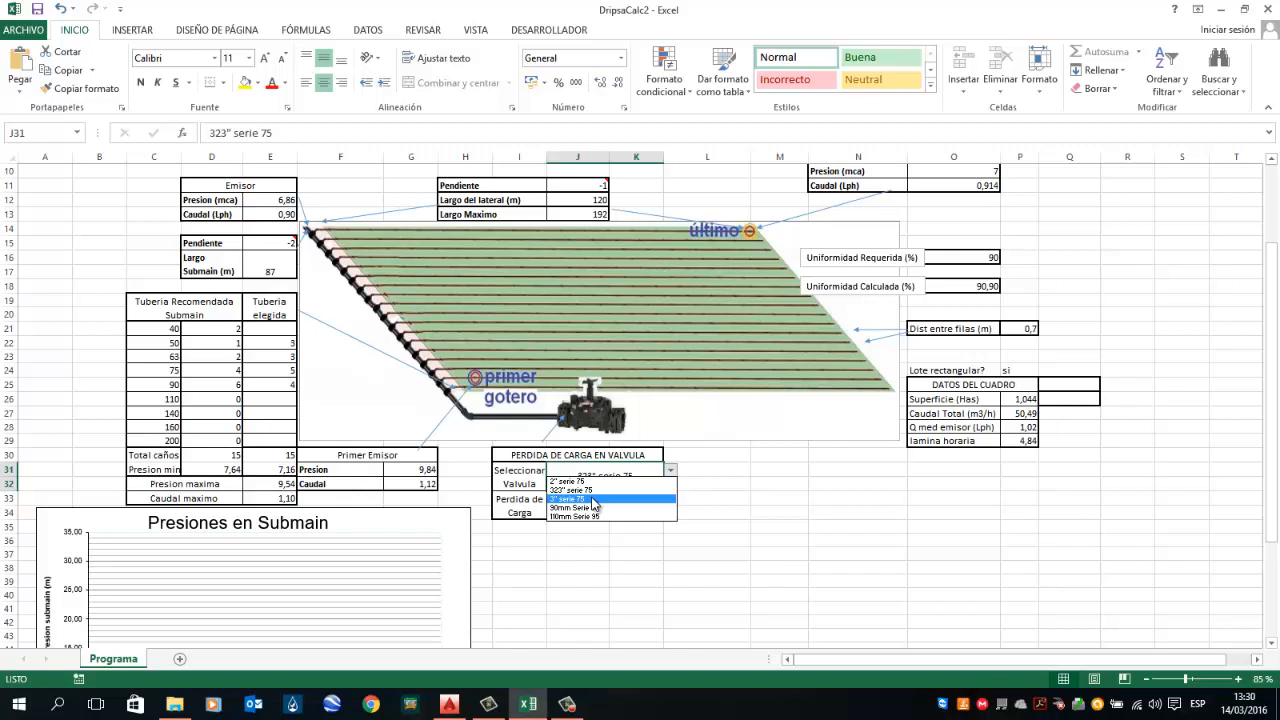
pyautogui.click(568, 481)
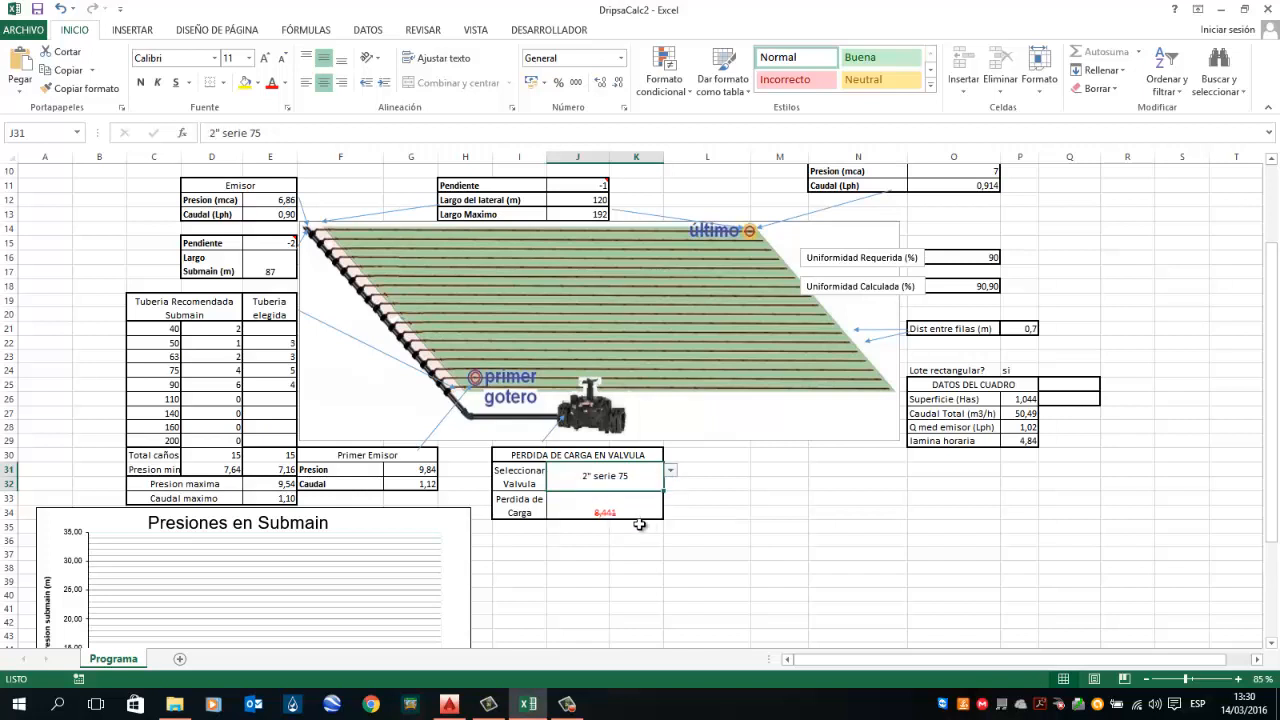
pyautogui.click(620, 514)
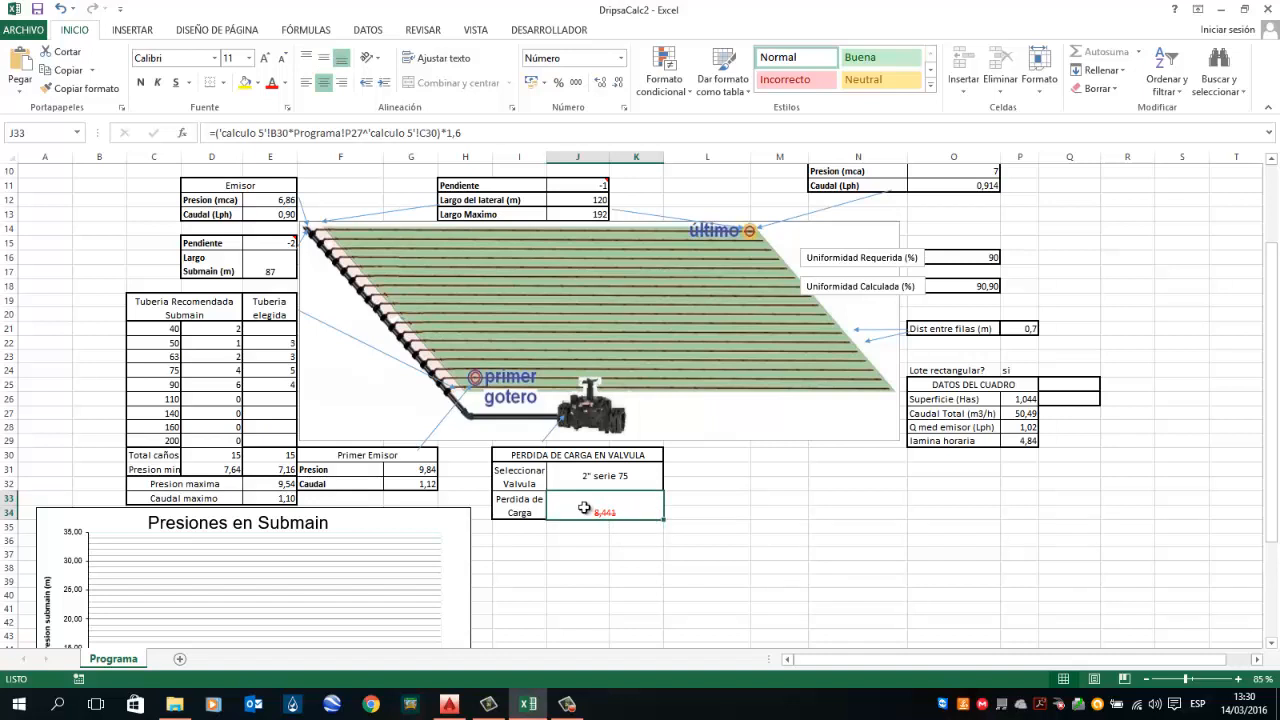
pyautogui.click(628, 486)
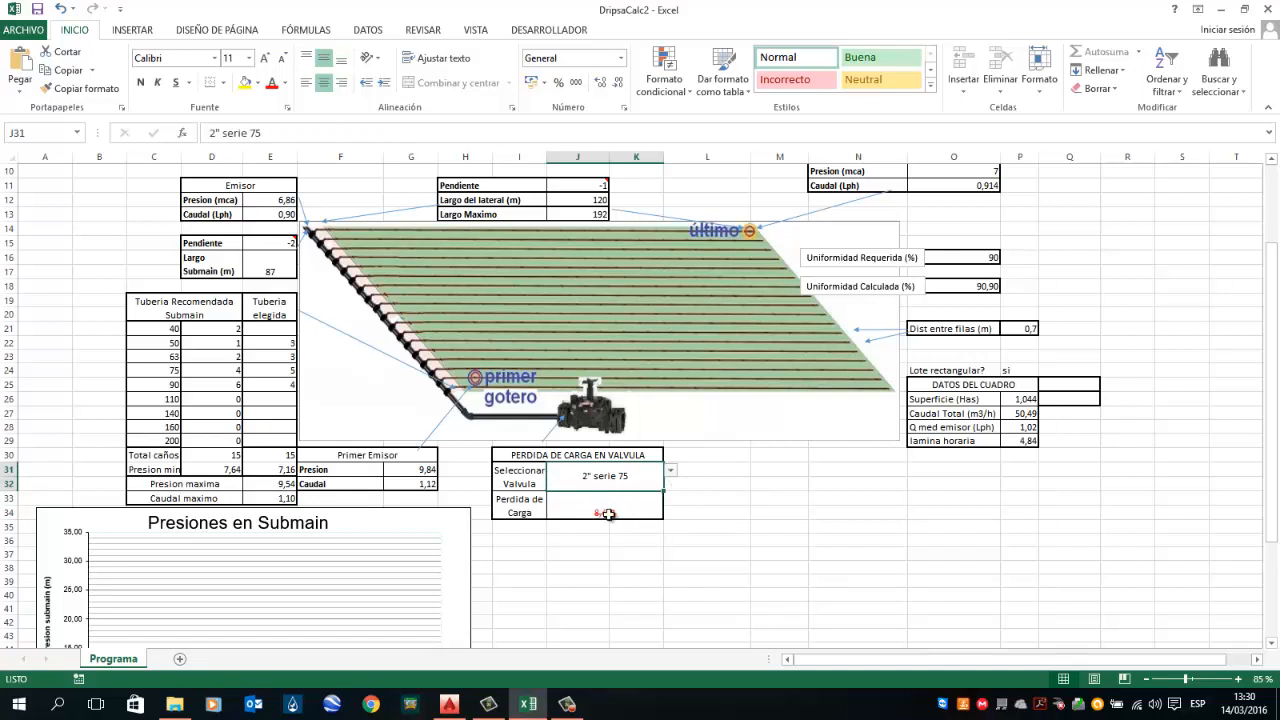
pyautogui.click(674, 477)
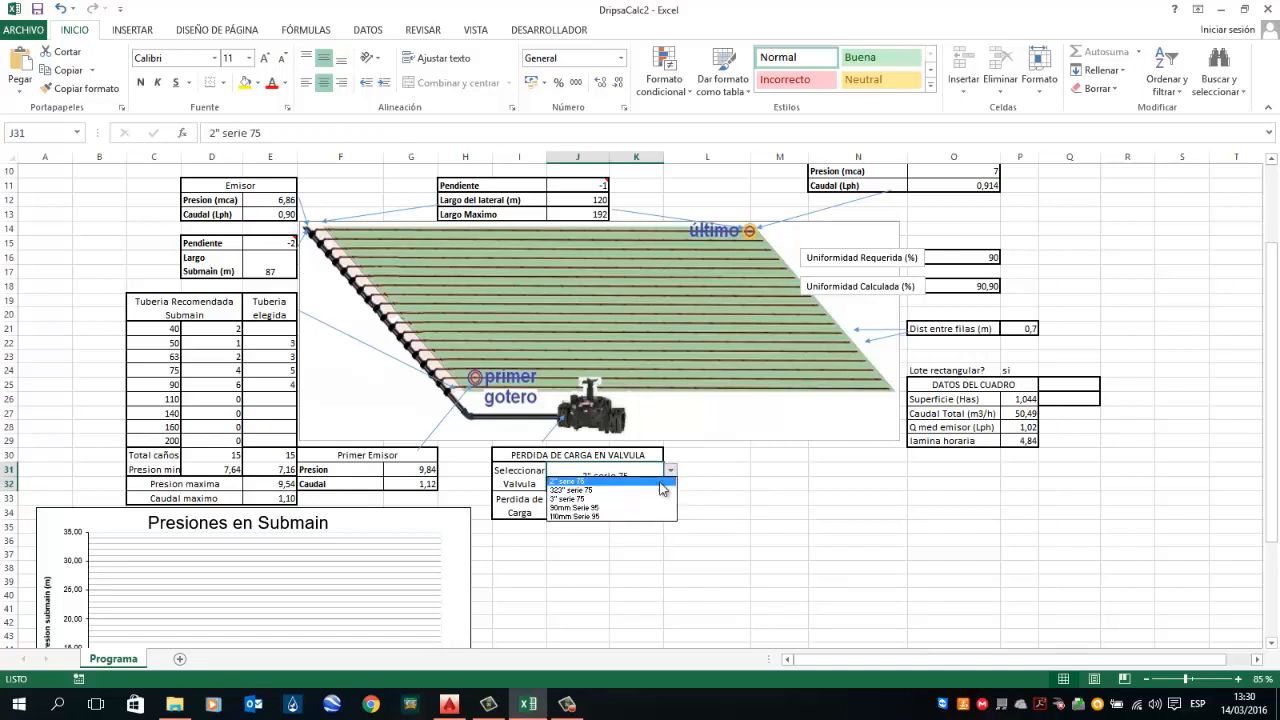
pyautogui.click(600, 505)
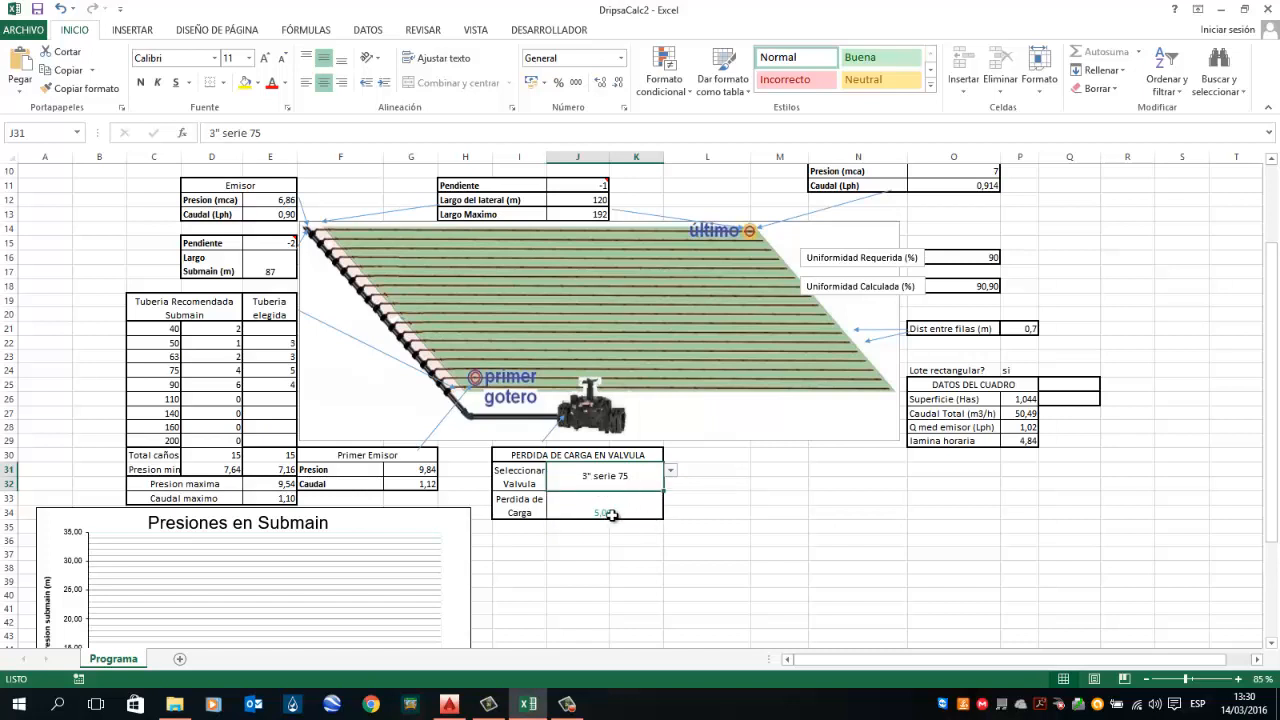
pyautogui.click(612, 514)
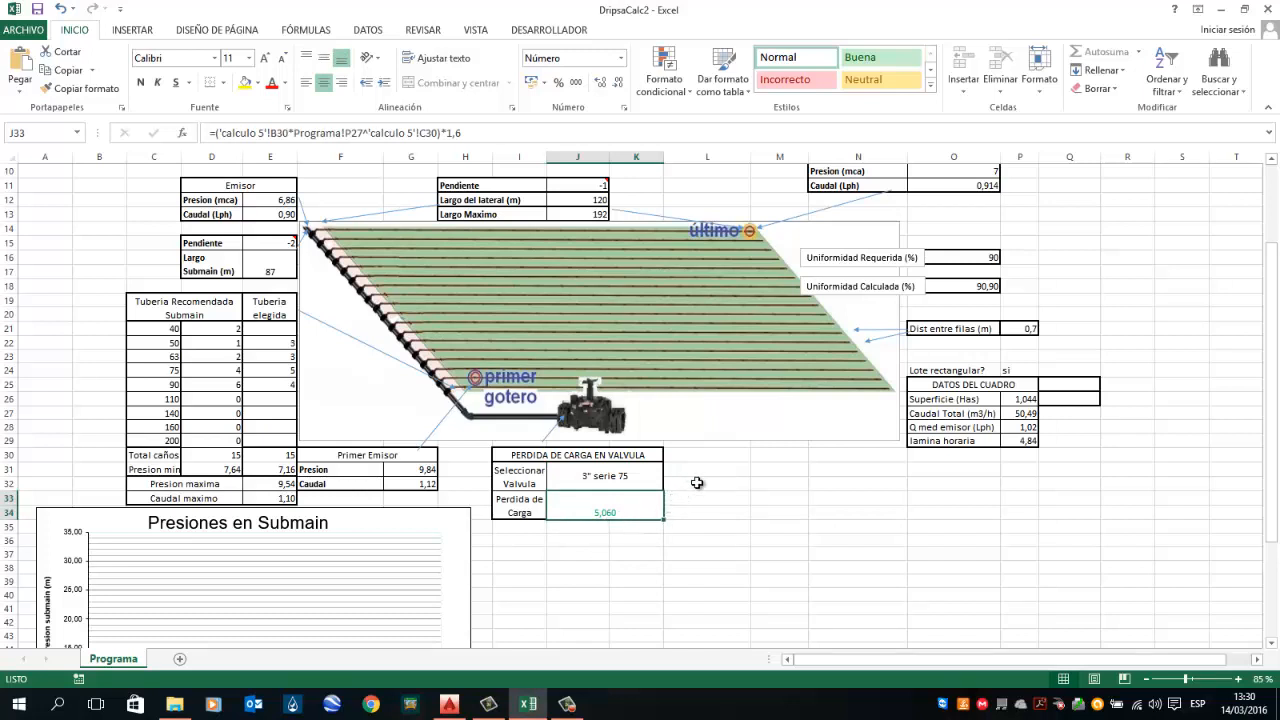
# Step: Try the 90mm Serie 95 and 110mm Serie 95 valves in the valve head-loss selector and inspect the loss
pyautogui.click(629, 479)
pyautogui.click(630, 482)
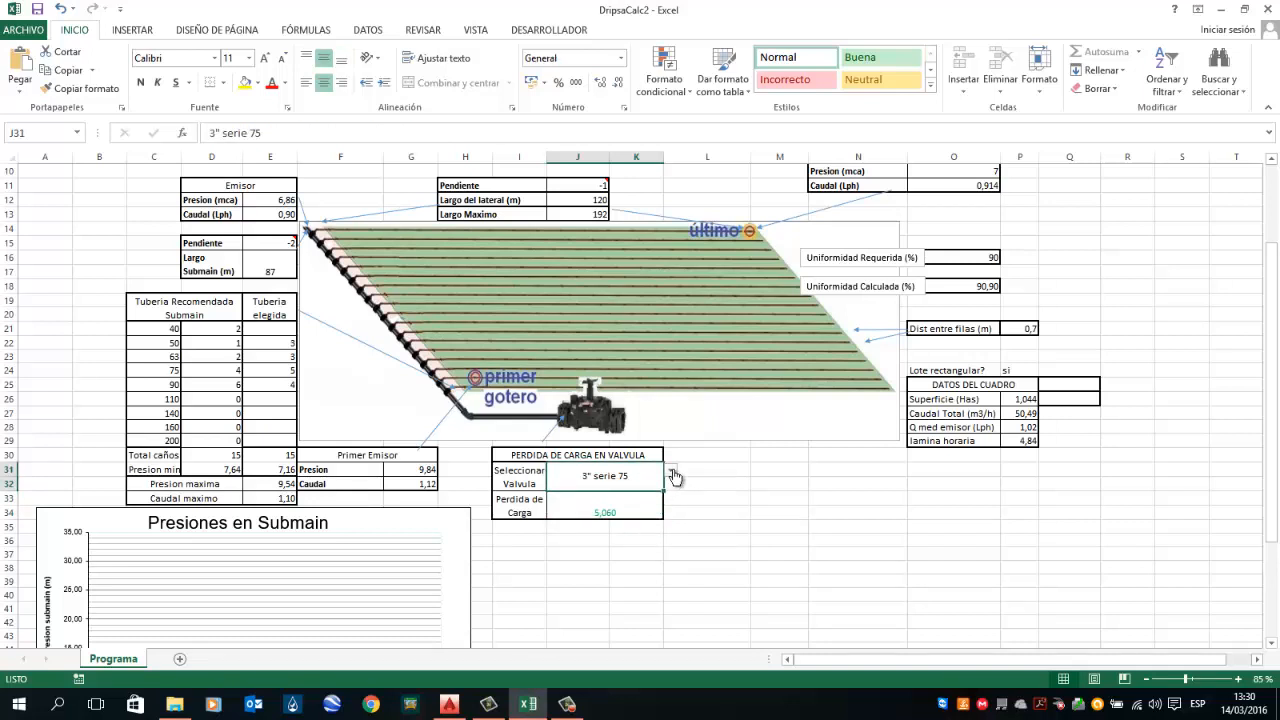
pyautogui.click(673, 474)
pyautogui.click(615, 513)
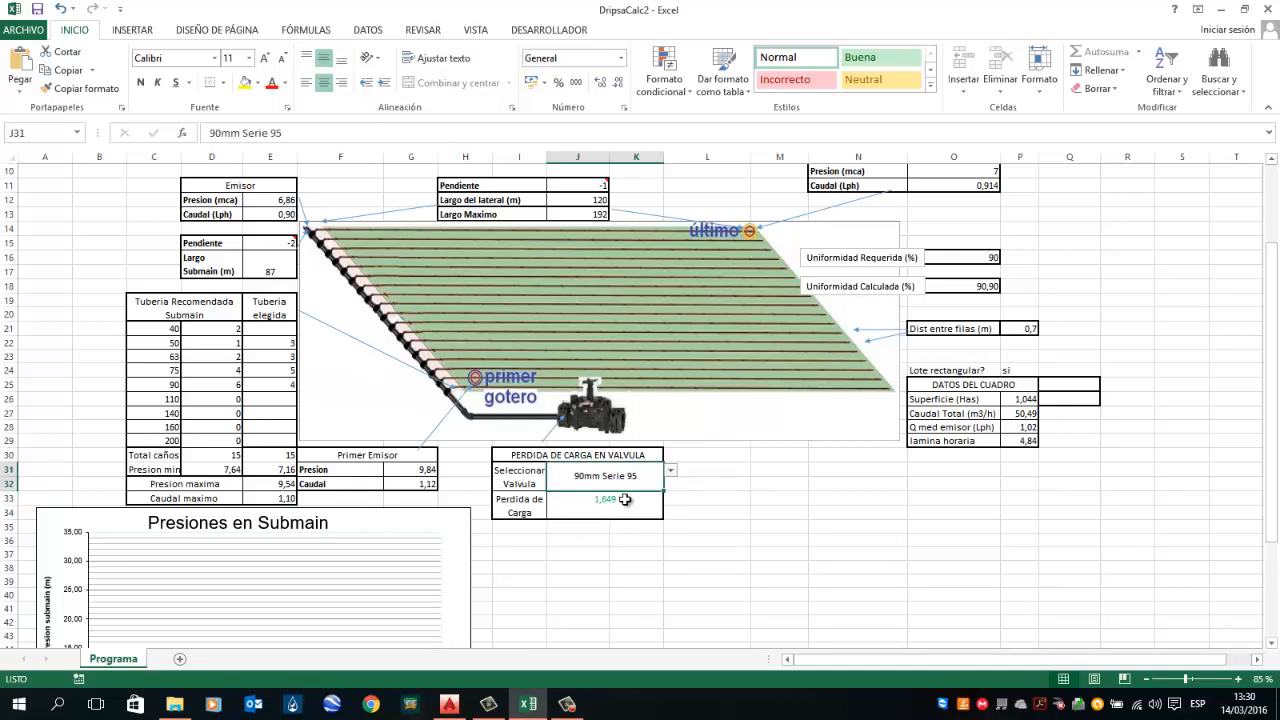
pyautogui.click(625, 510)
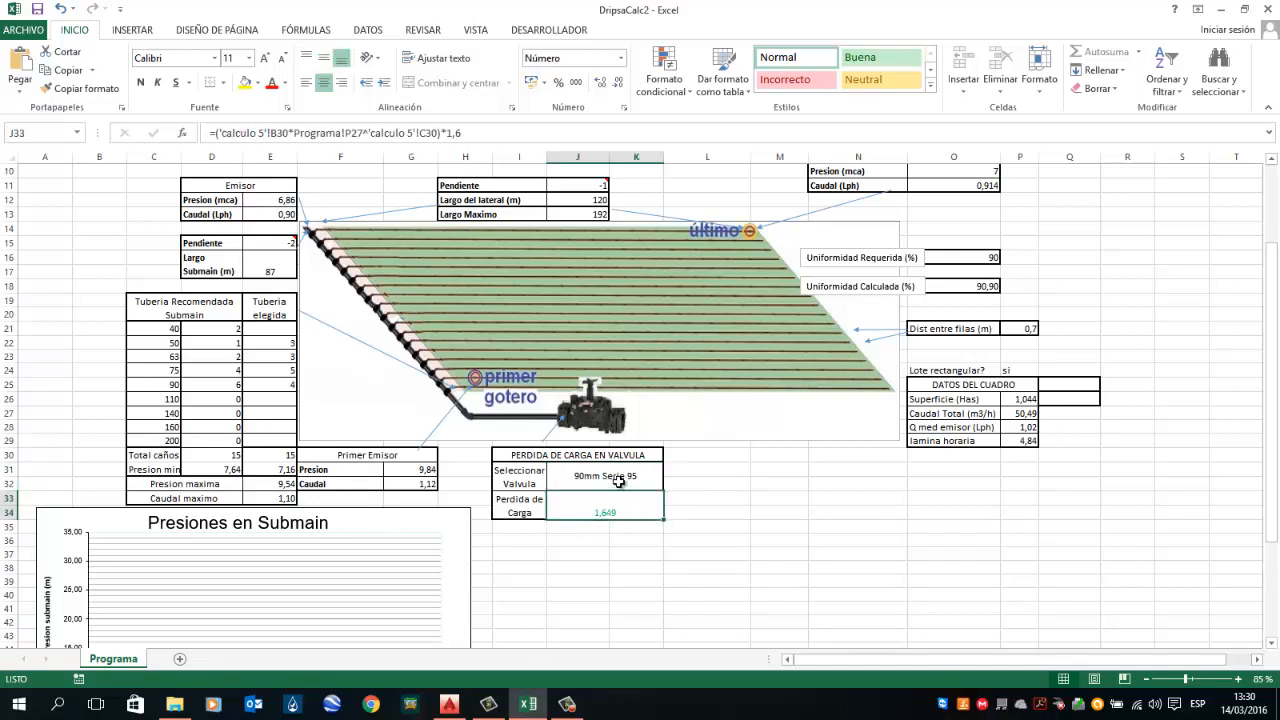
pyautogui.click(623, 484)
pyautogui.click(672, 474)
pyautogui.click(625, 515)
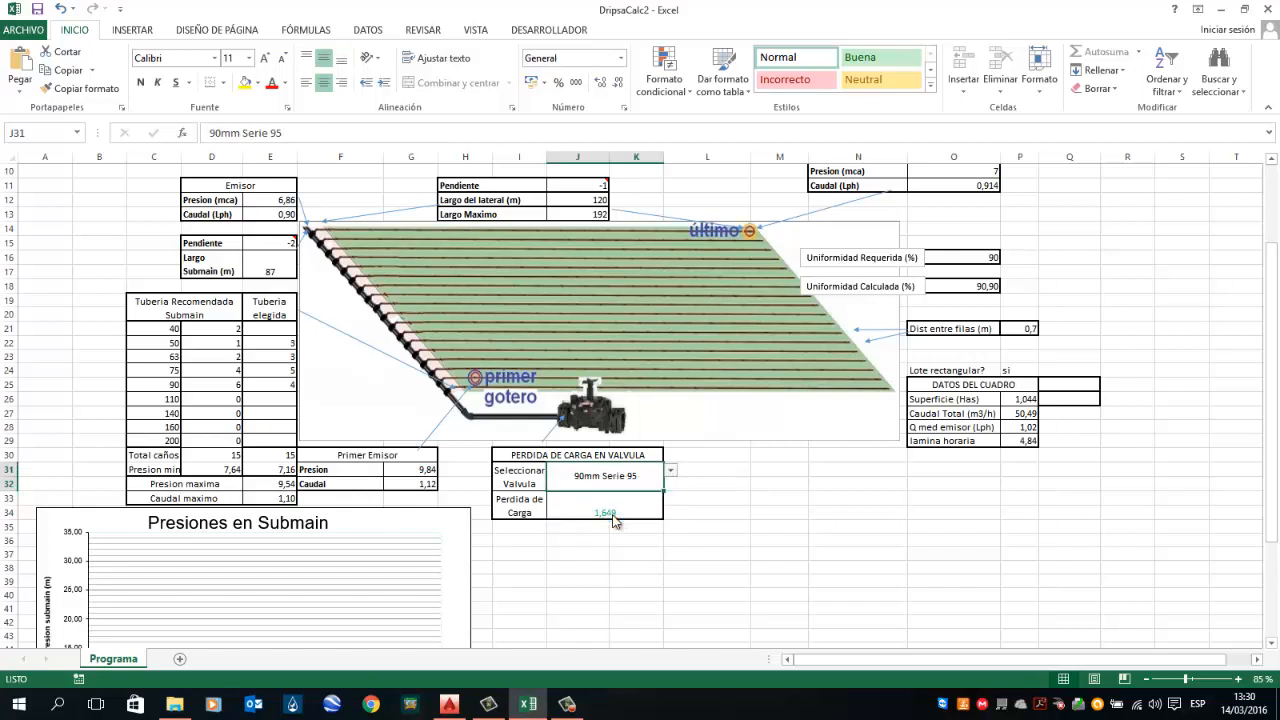
pyautogui.click(633, 515)
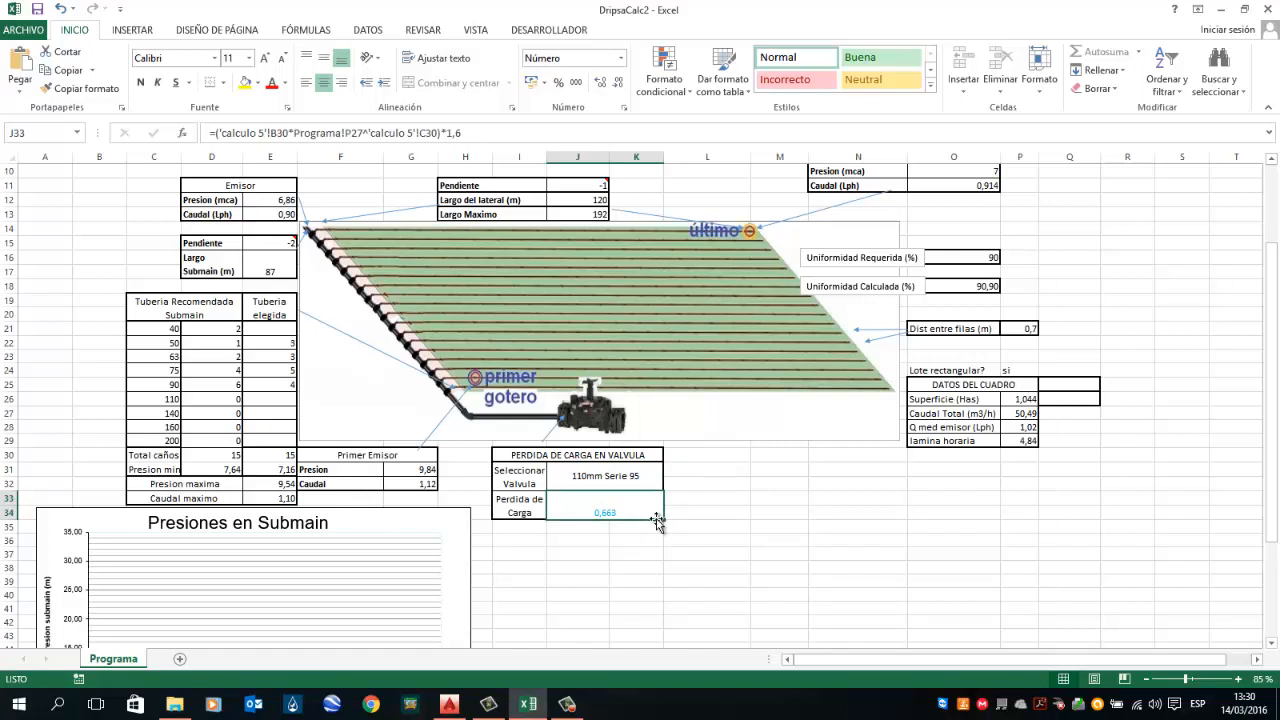
# Step: Set the valve selection to 2" serie 75
pyautogui.click(652, 475)
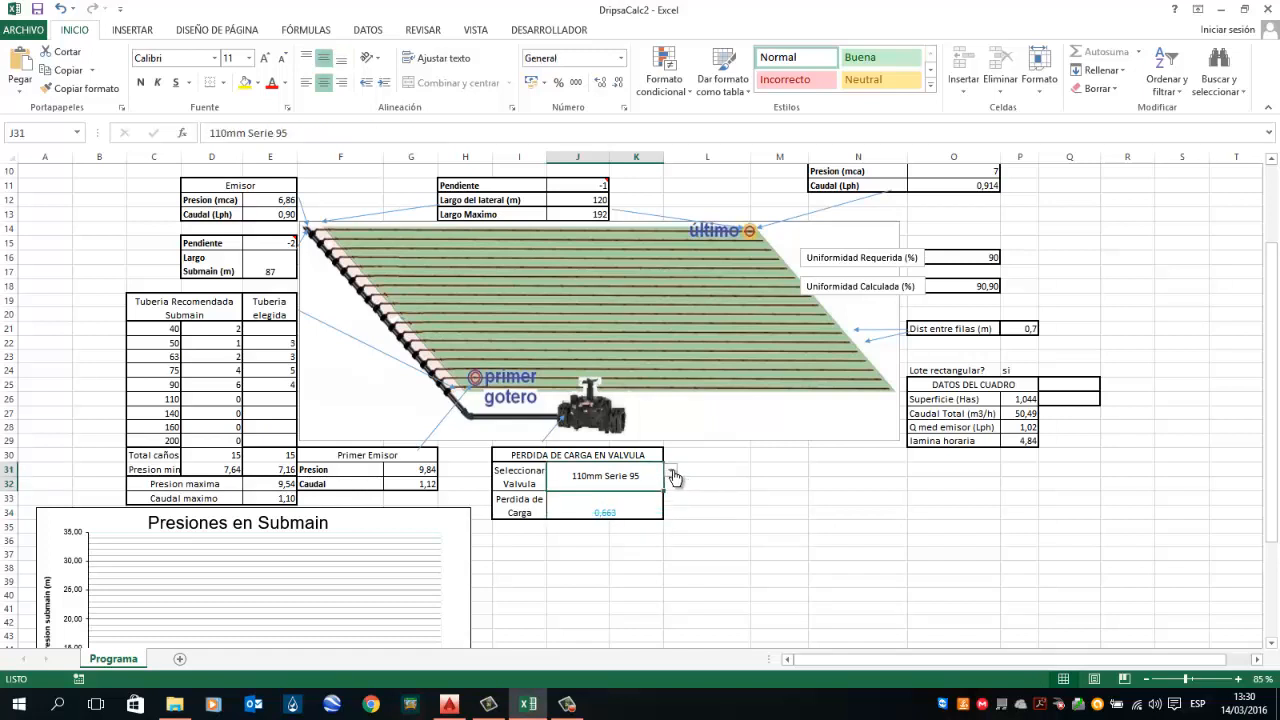
pyautogui.click(671, 470)
pyautogui.click(612, 482)
# Step: Review the pressure chart and the chosen submain pipe counts
pyautogui.scroll(-3, 200, 463)
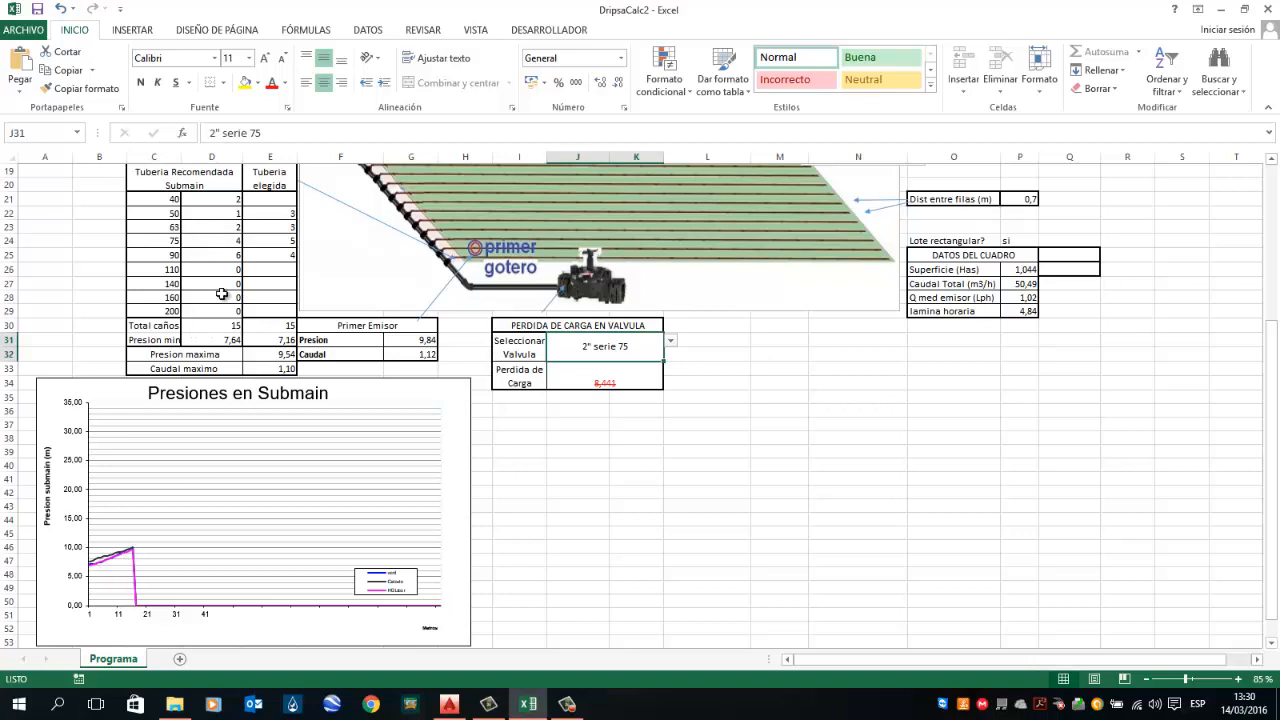
pyautogui.scroll(3, 265, 318)
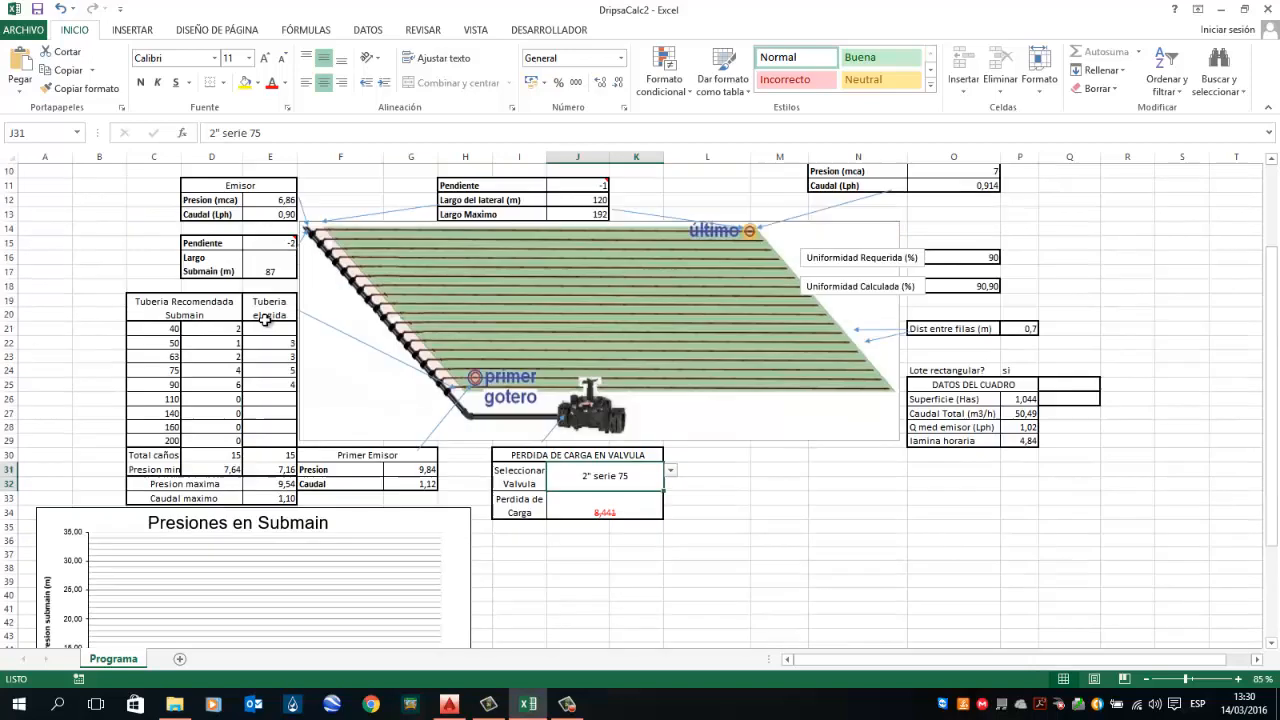
pyautogui.scroll(-2, 265, 318)
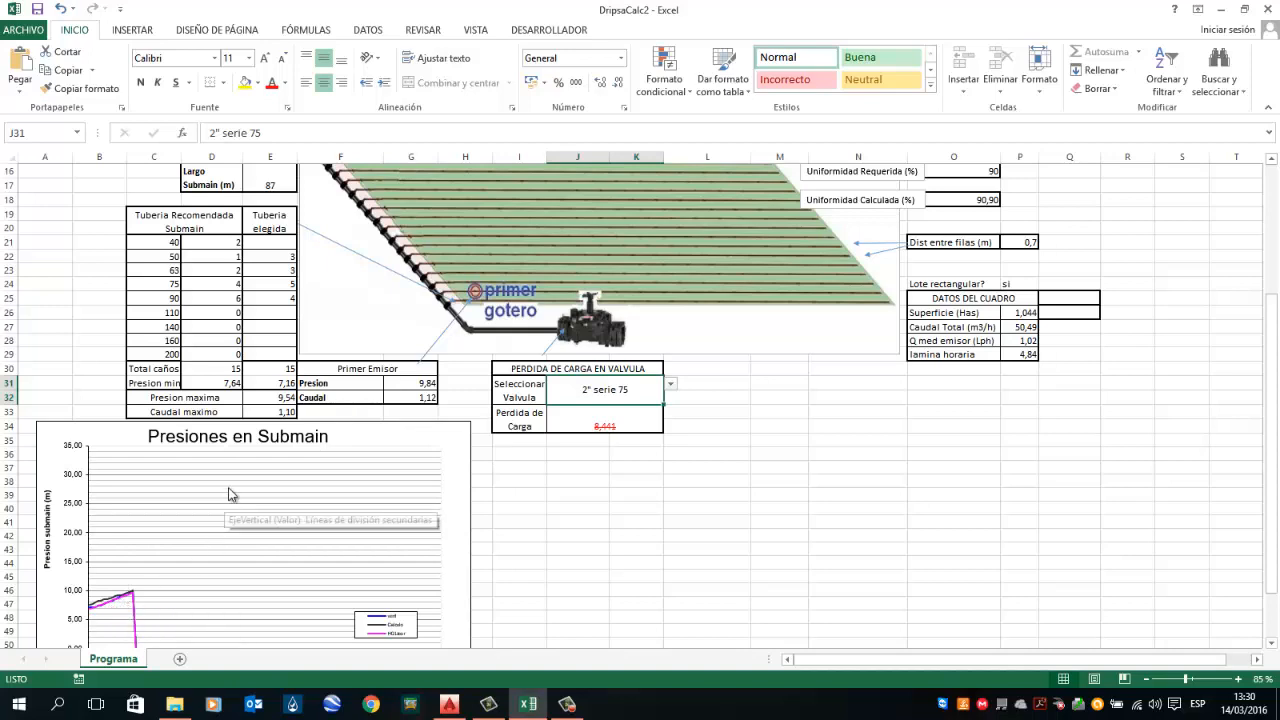
pyautogui.scroll(4, 254, 411)
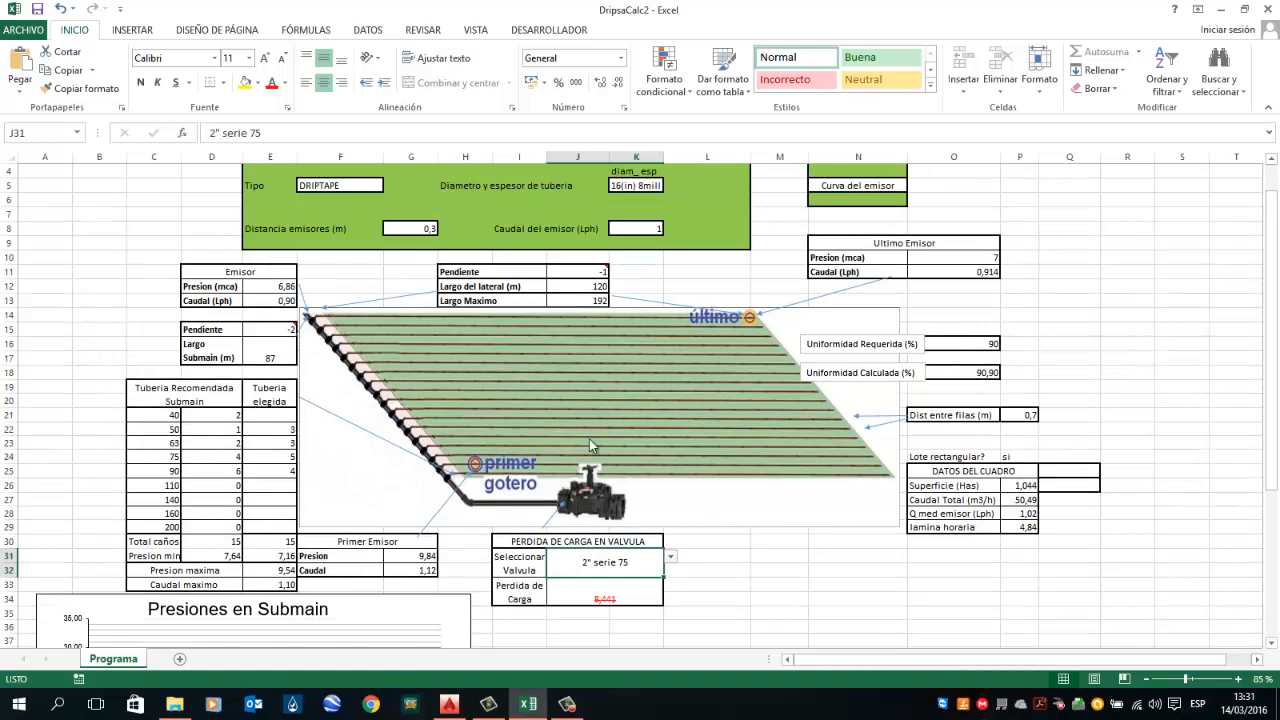
pyautogui.scroll(1, 656, 433)
pyautogui.scroll(-1, 656, 433)
pyautogui.click(278, 485)
pyautogui.click(274, 471)
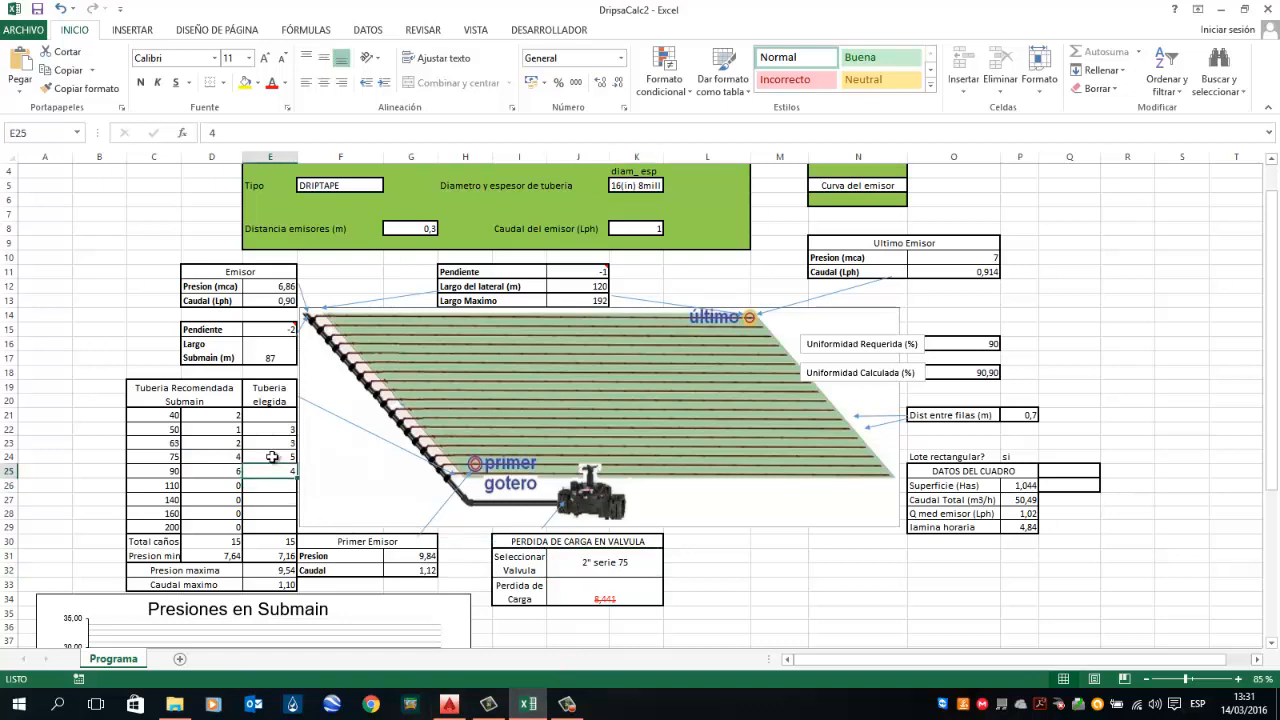
pyautogui.click(273, 457)
pyautogui.click(272, 443)
pyautogui.click(274, 429)
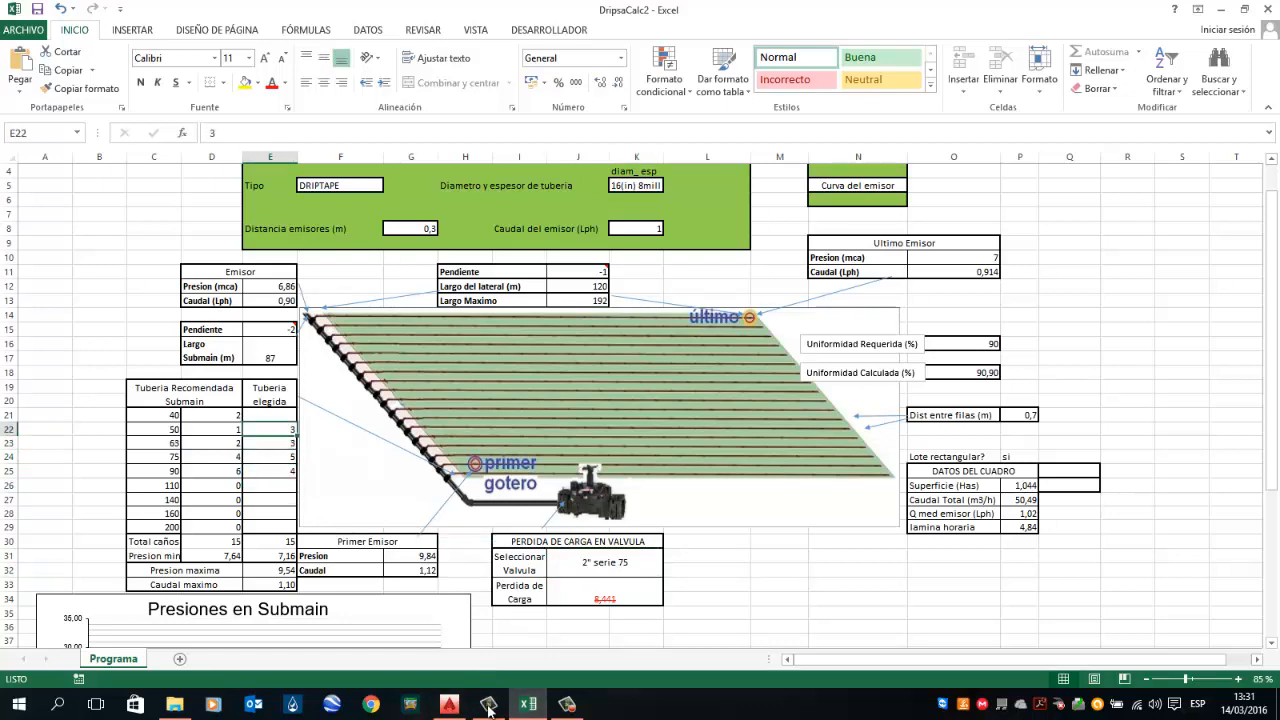
# Step: In the AutoCAD plan, relabel the right plot's 90 and 75 submain pipe texts as 4Ø90/4 and 5Ø75/4
pyautogui.click(449, 707)
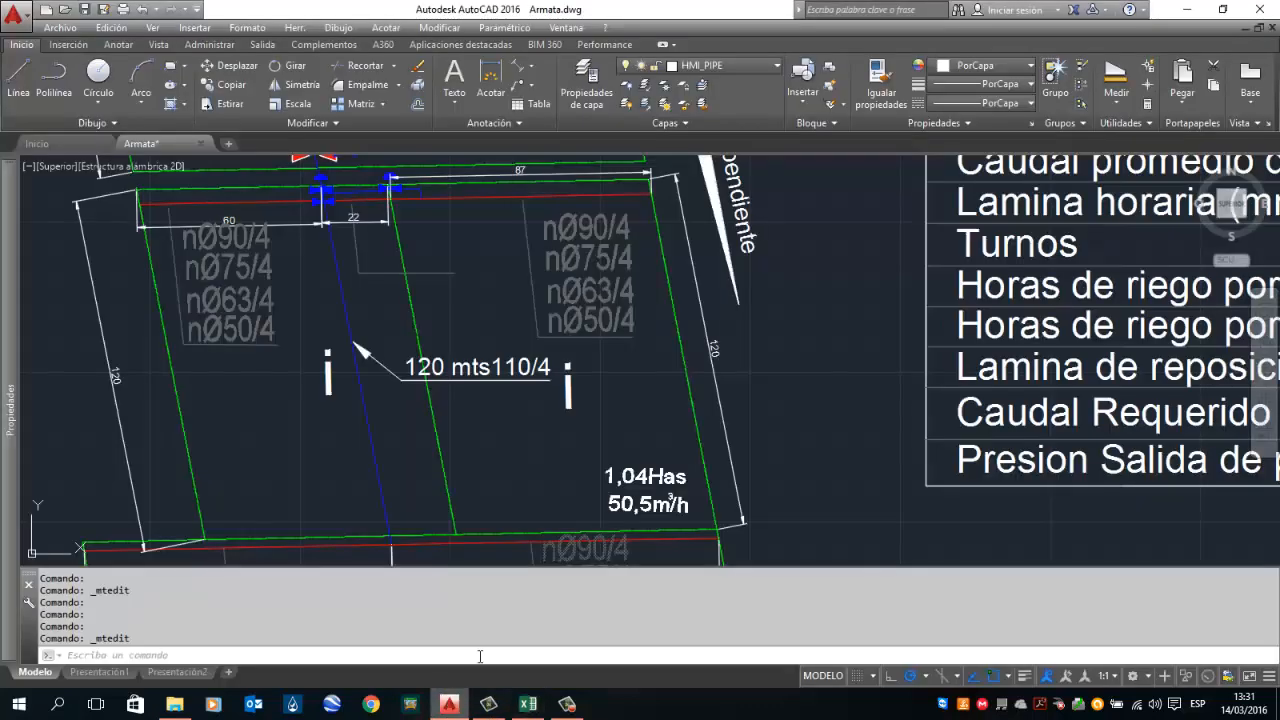
pyautogui.doubleClick(554, 227)
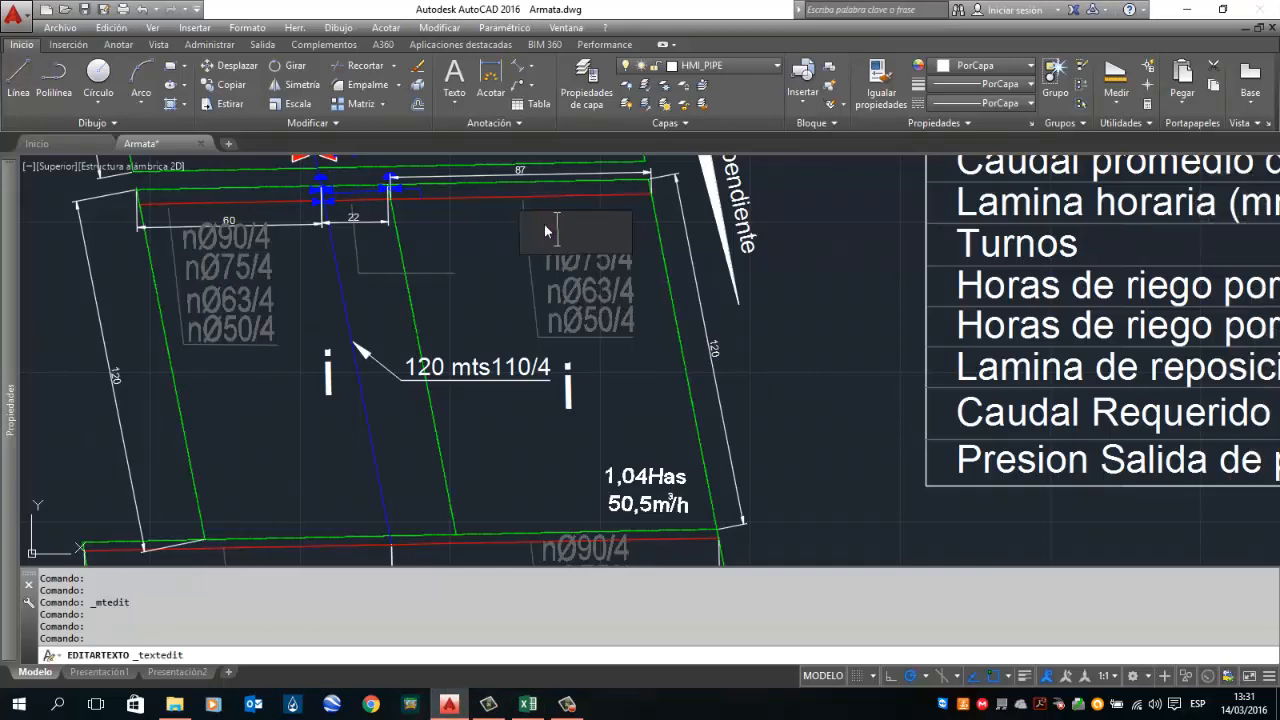
pyautogui.click(549, 257)
pyautogui.doubleClick(558, 260)
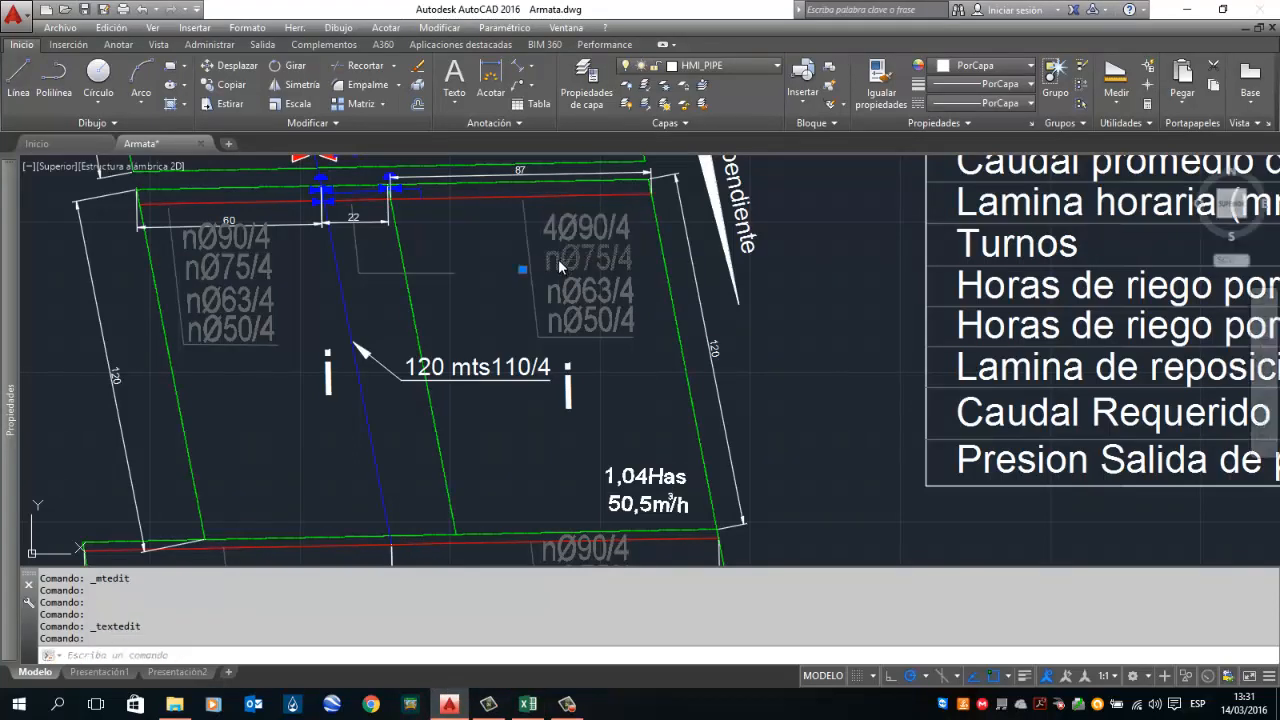
pyautogui.click(559, 256)
pyautogui.moveTo(559, 256); pyautogui.dragTo(548, 257)
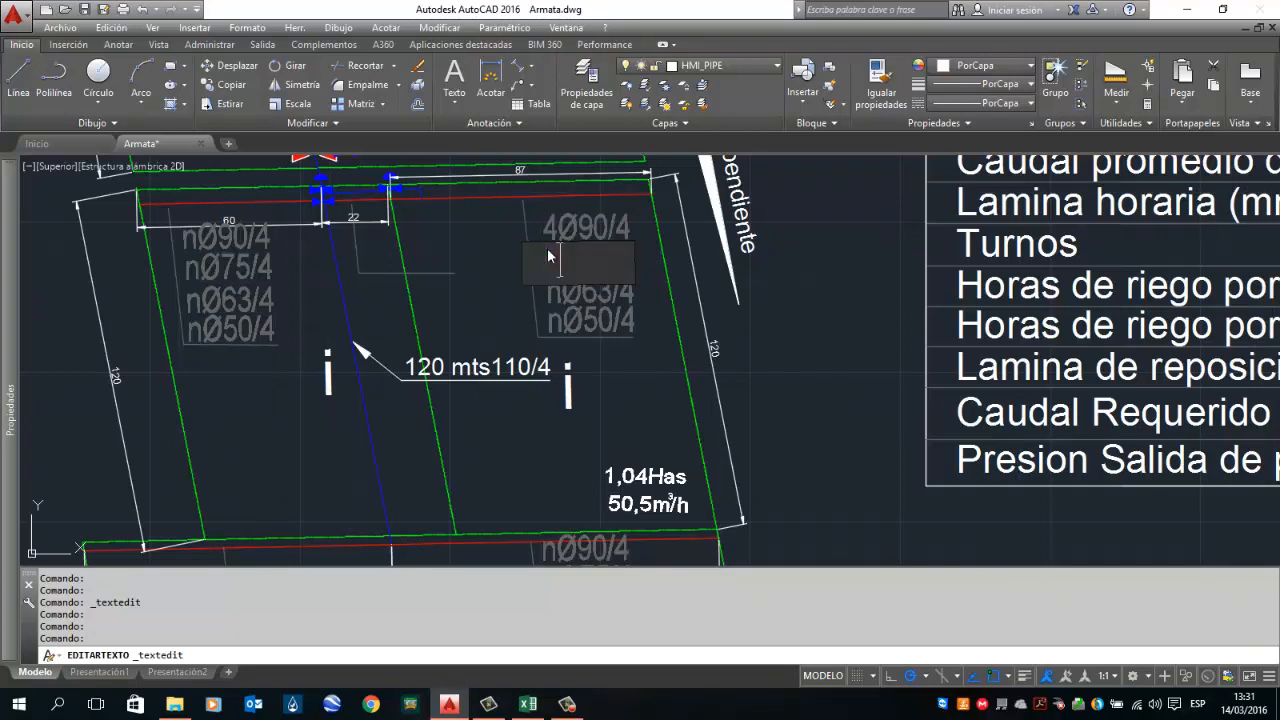
pyautogui.click(573, 307)
# Step: Relabel the right plot's 63 and 50 submain pipe texts as 3Ø63/4 and 3Ø50/4
pyautogui.doubleClick(555, 293)
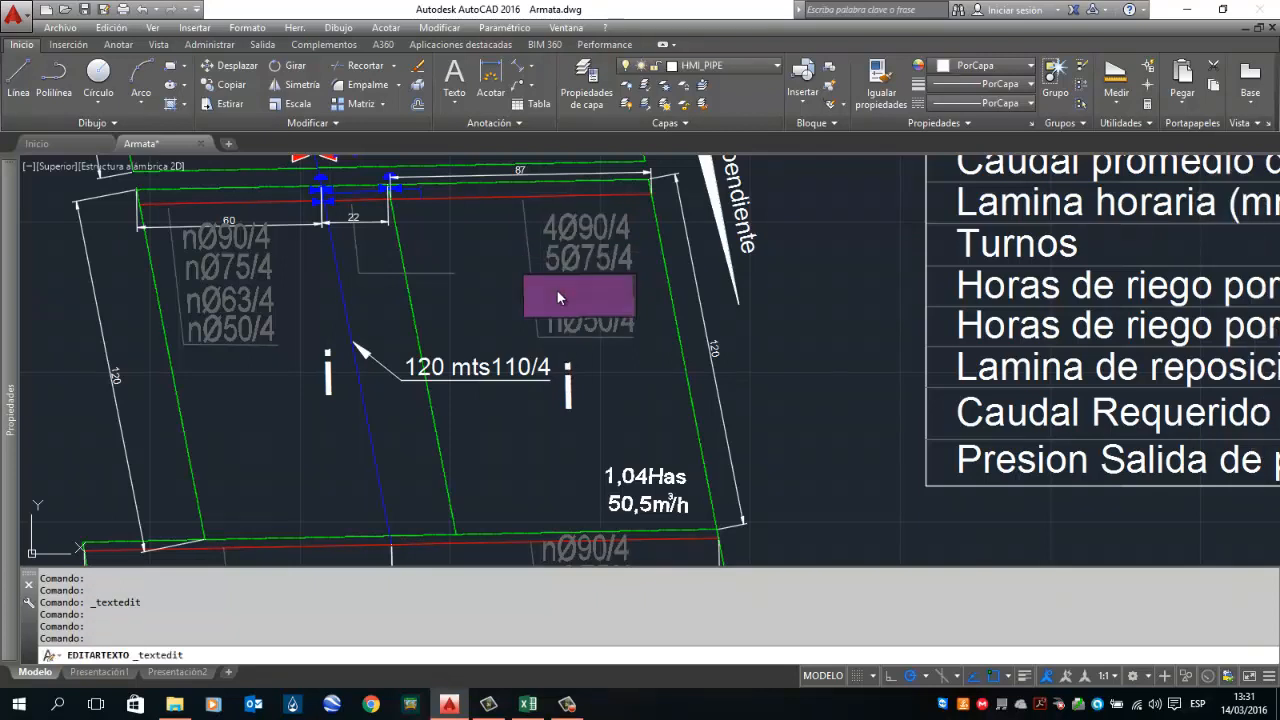
pyautogui.press('Delete')
pyautogui.write('3')
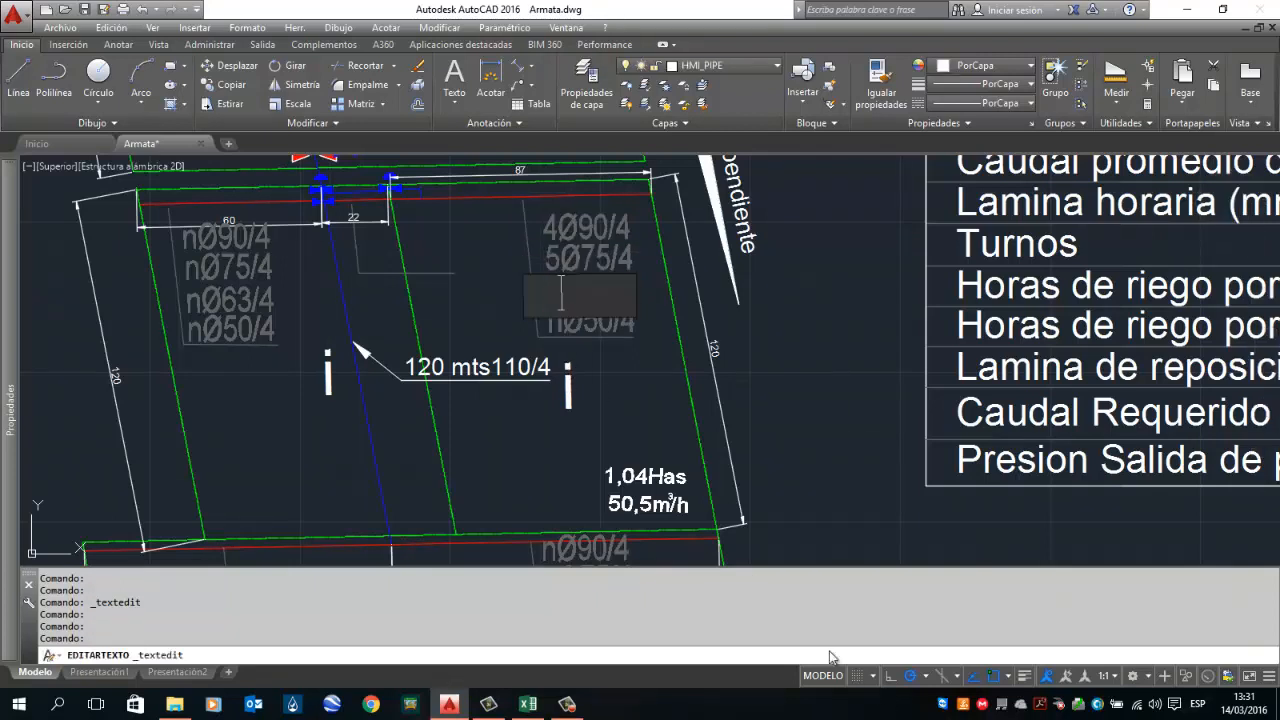
pyautogui.click(601, 371)
pyautogui.doubleClick(558, 322)
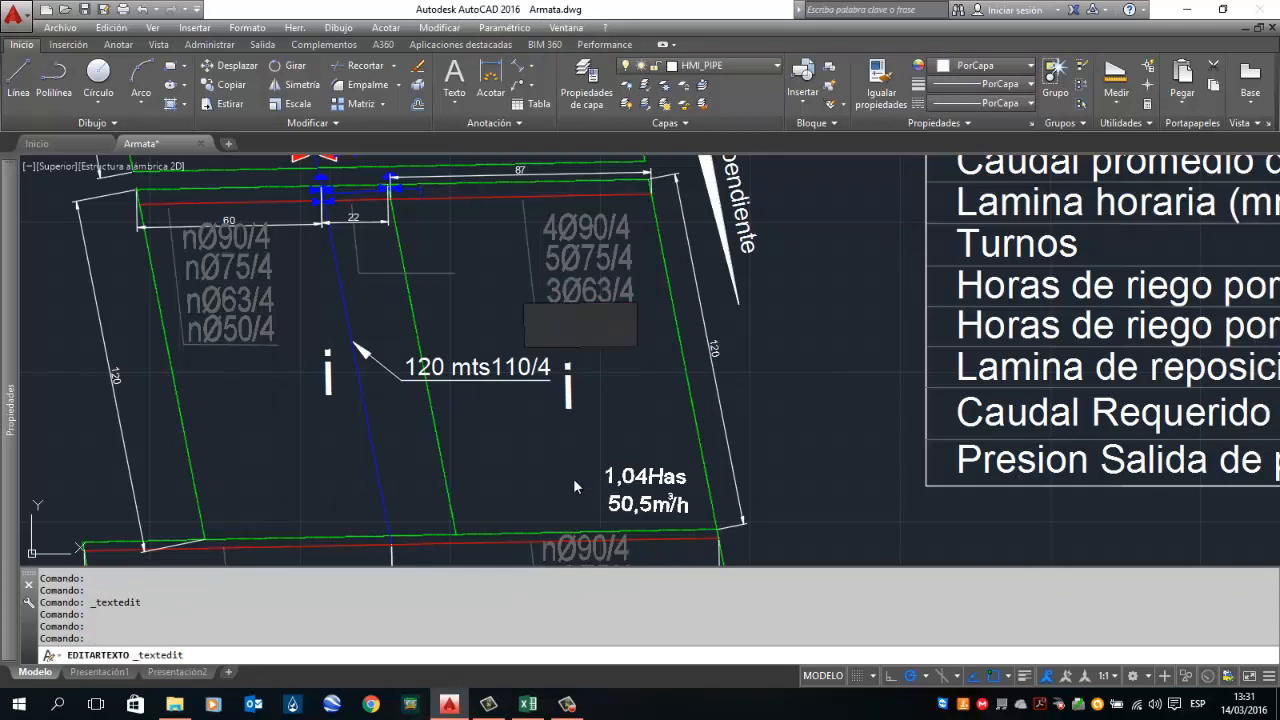
pyautogui.write('3')
pyautogui.click(417, 236)
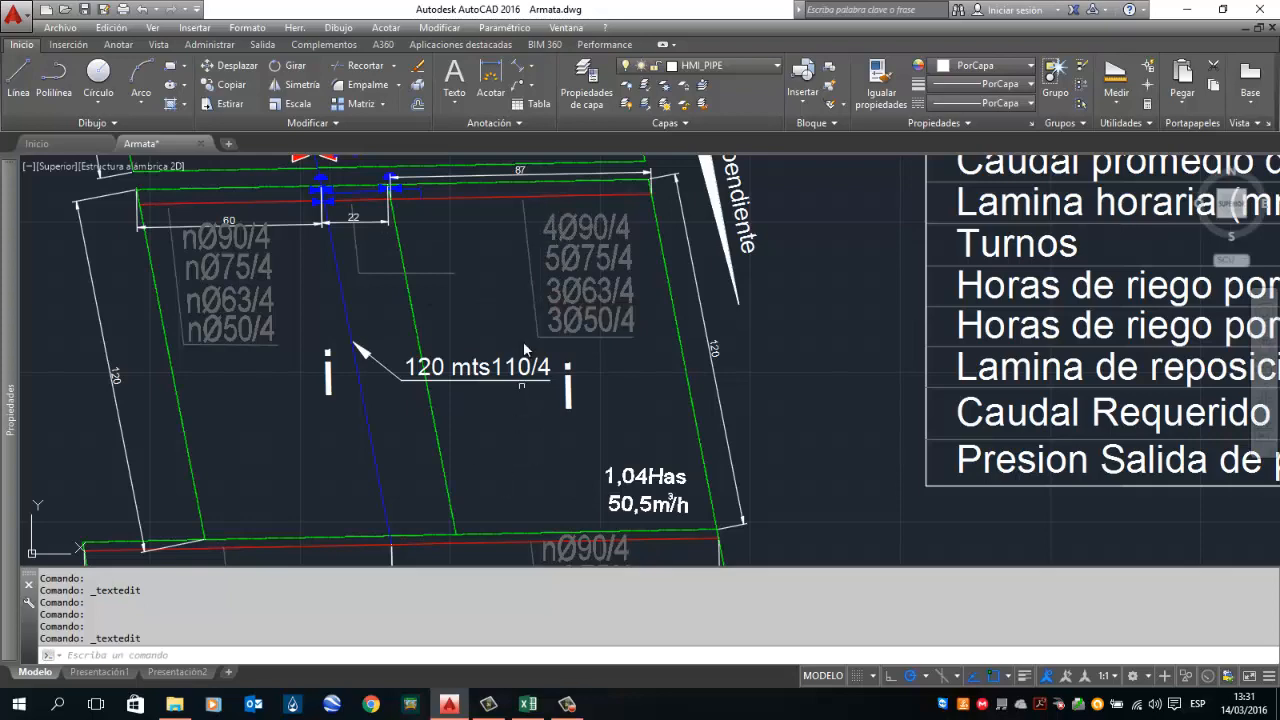
pyautogui.moveTo(523, 341); pyautogui.dragTo(596, 553)
pyautogui.moveTo(483, 279)
pyautogui.mouseDown()
pyautogui.moveTo(583, 431)
pyautogui.moveTo(561, 344)
pyautogui.mouseUp()
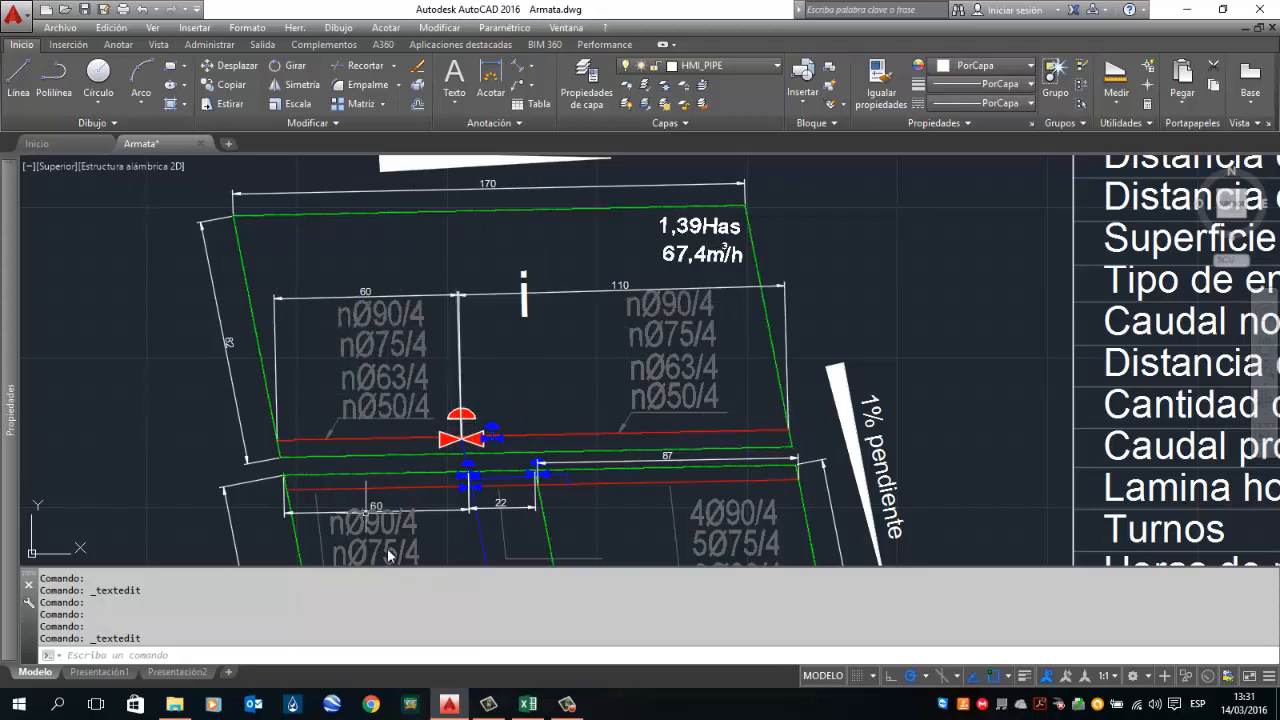
# Step: Set the lateral slope (Pendiente) in the calculator to 1
pyautogui.click(528, 704)
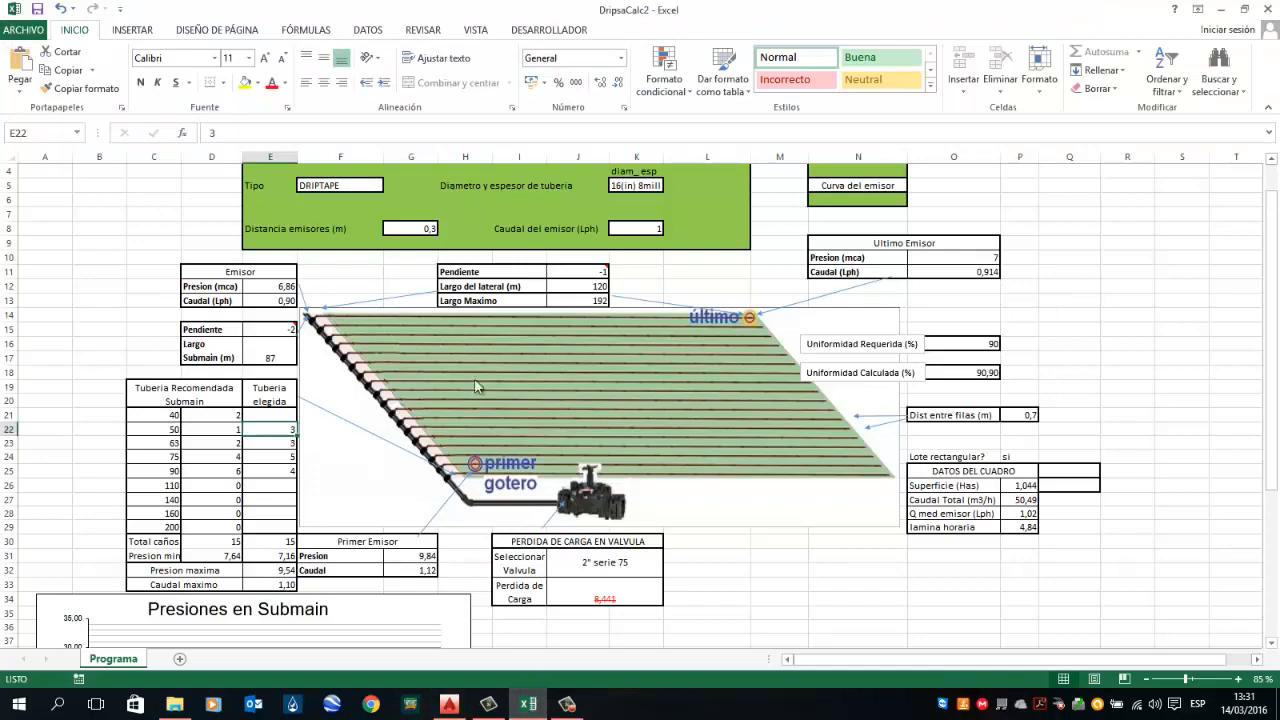
pyautogui.click(528, 704)
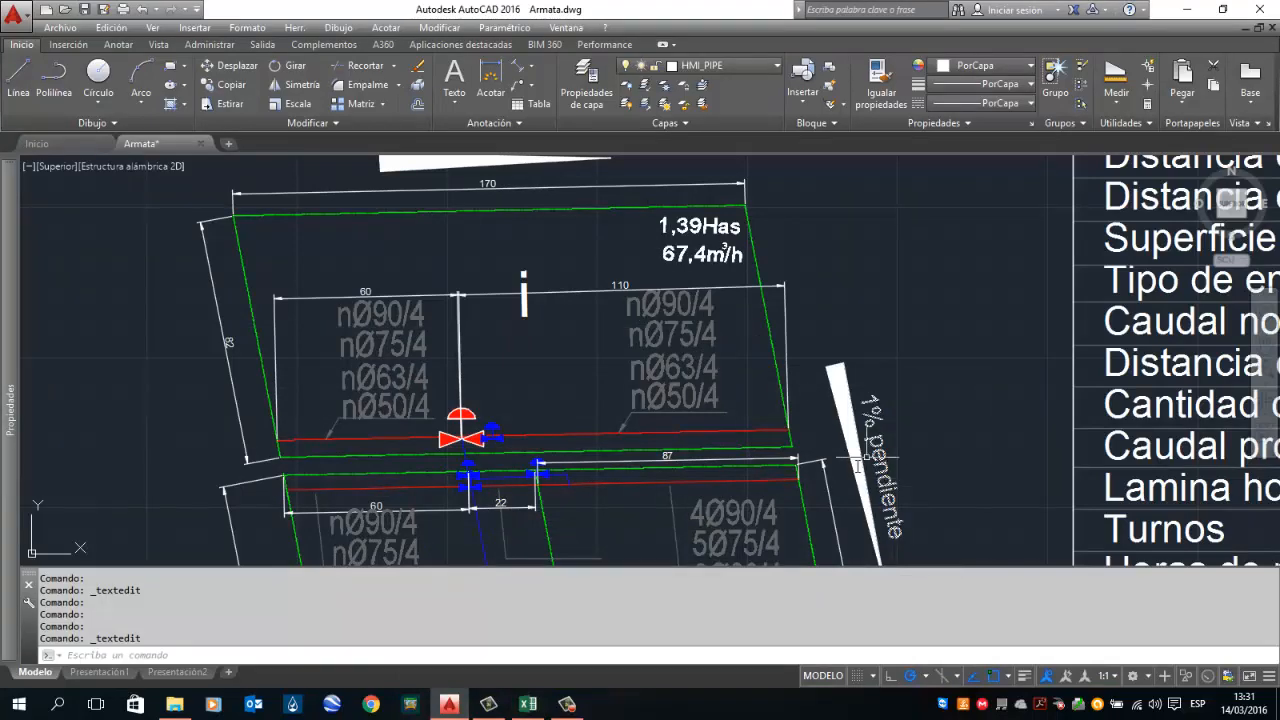
pyautogui.click(528, 704)
pyautogui.write('1')
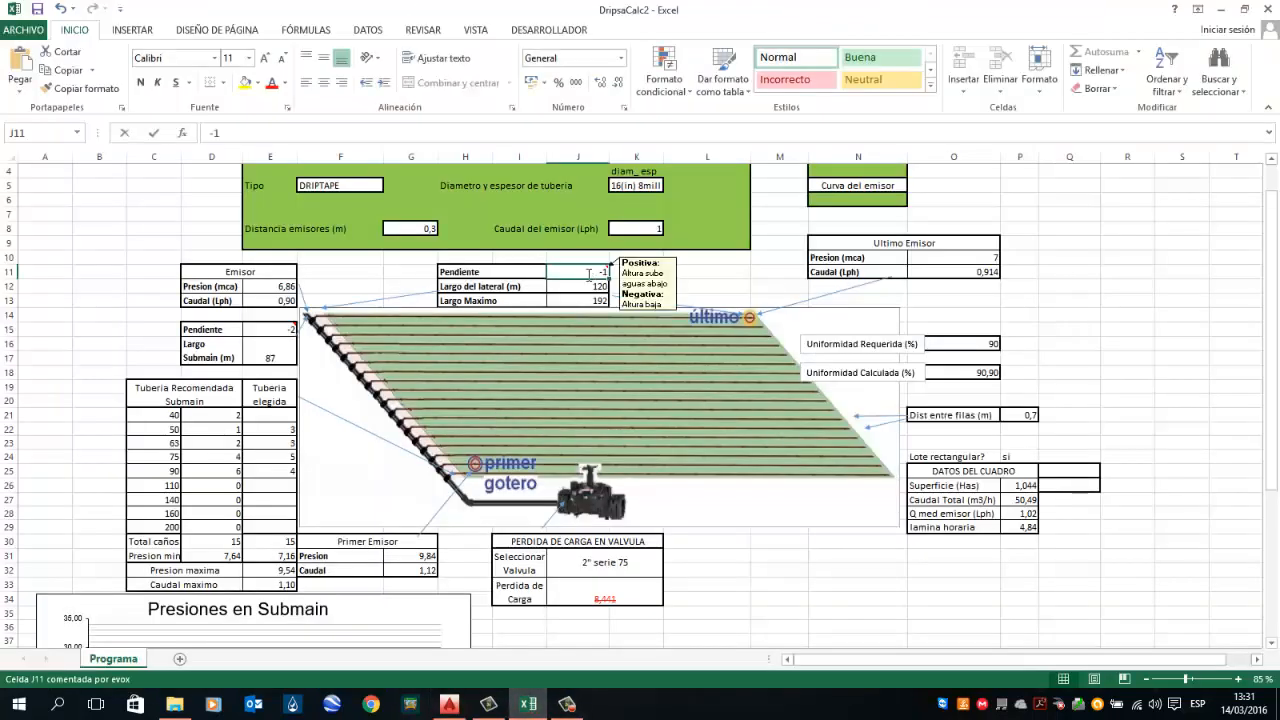
pyautogui.press('Return')
# Step: Check the plan, then set the lateral length to 82
pyautogui.click(526, 706)
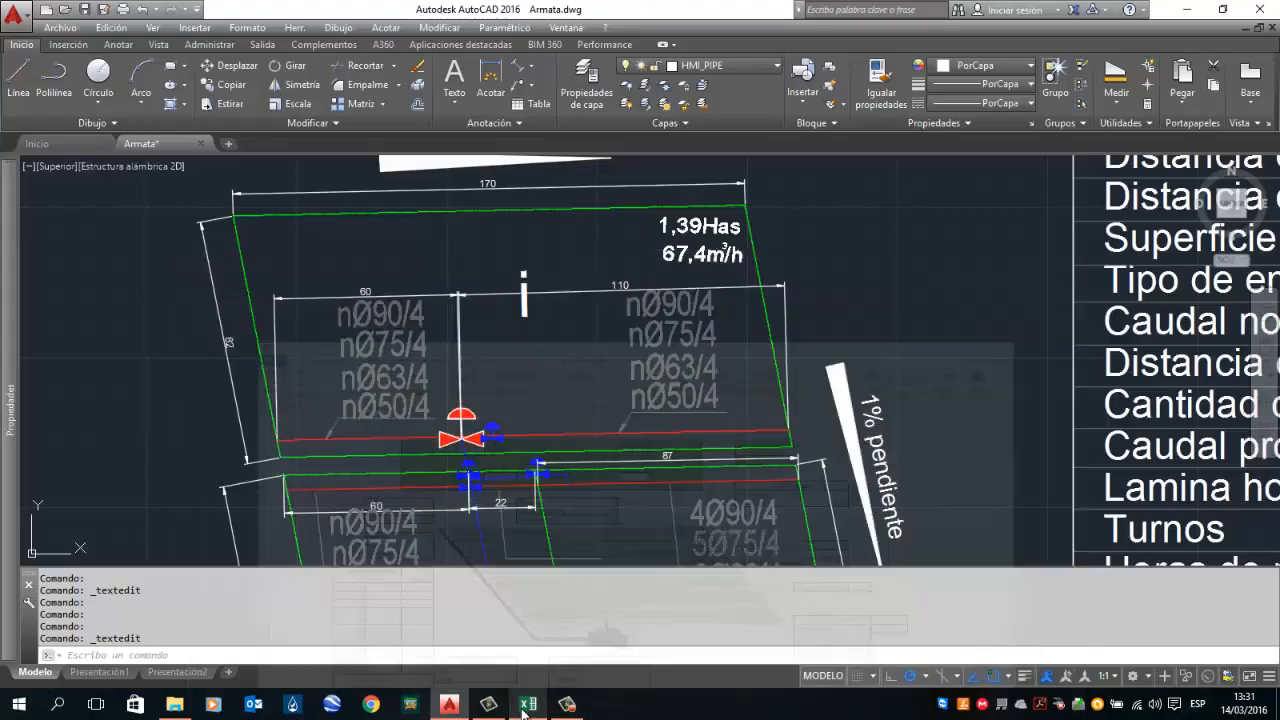
pyautogui.click(525, 707)
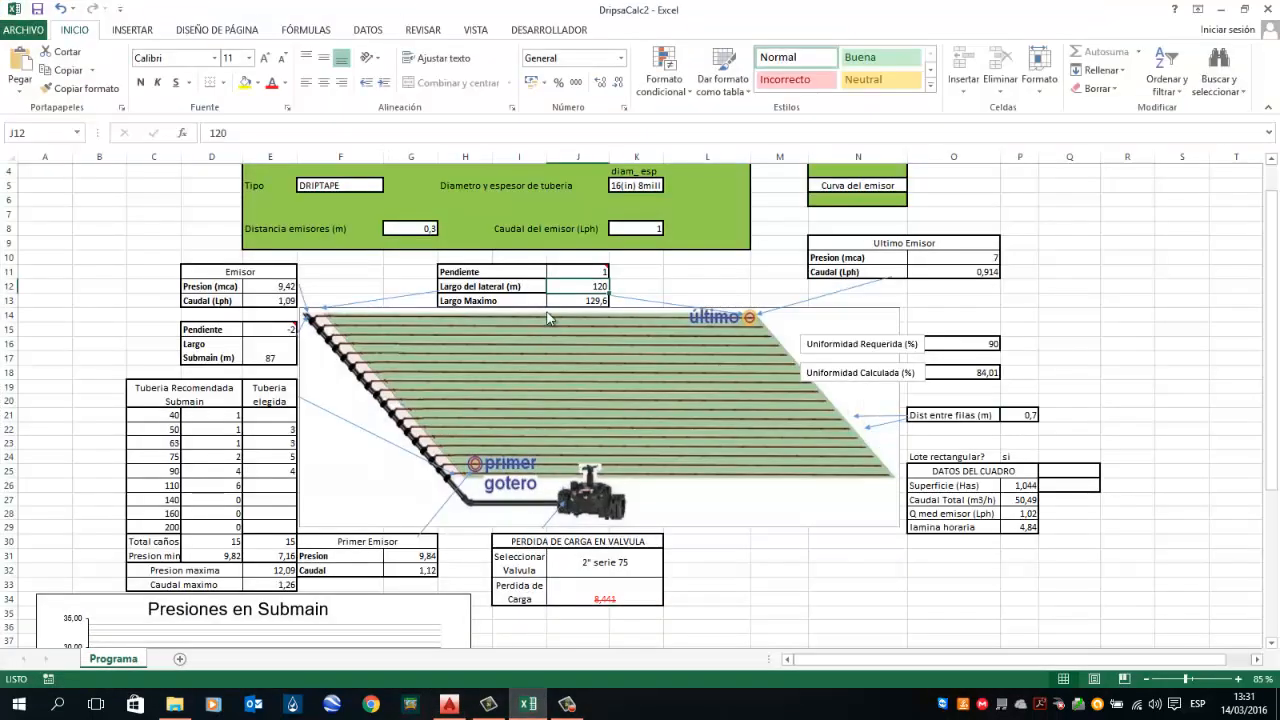
pyautogui.write('82')
pyautogui.press('Return')
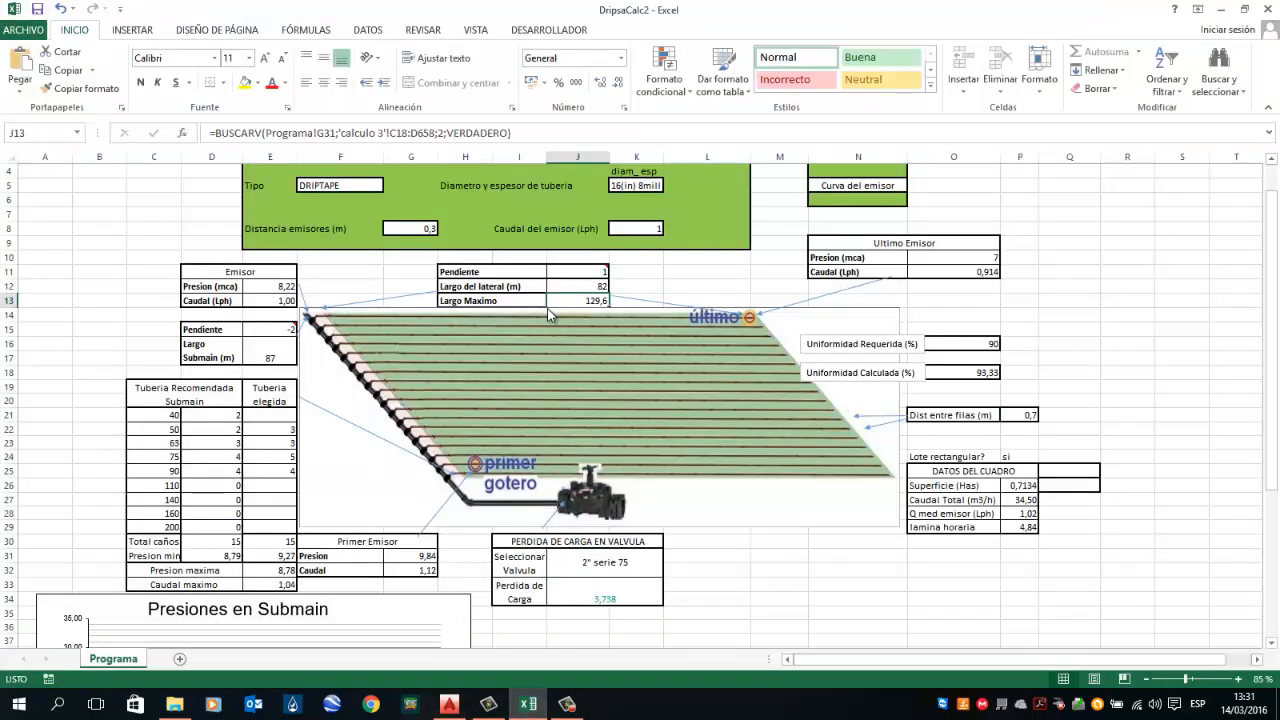
# Step: Set the submain length to 110 after checking the plan
pyautogui.press('Left')
pyautogui.press('Left')
pyautogui.press('Left')
pyautogui.press('Left')
pyautogui.press('Down')
pyautogui.press('Down')
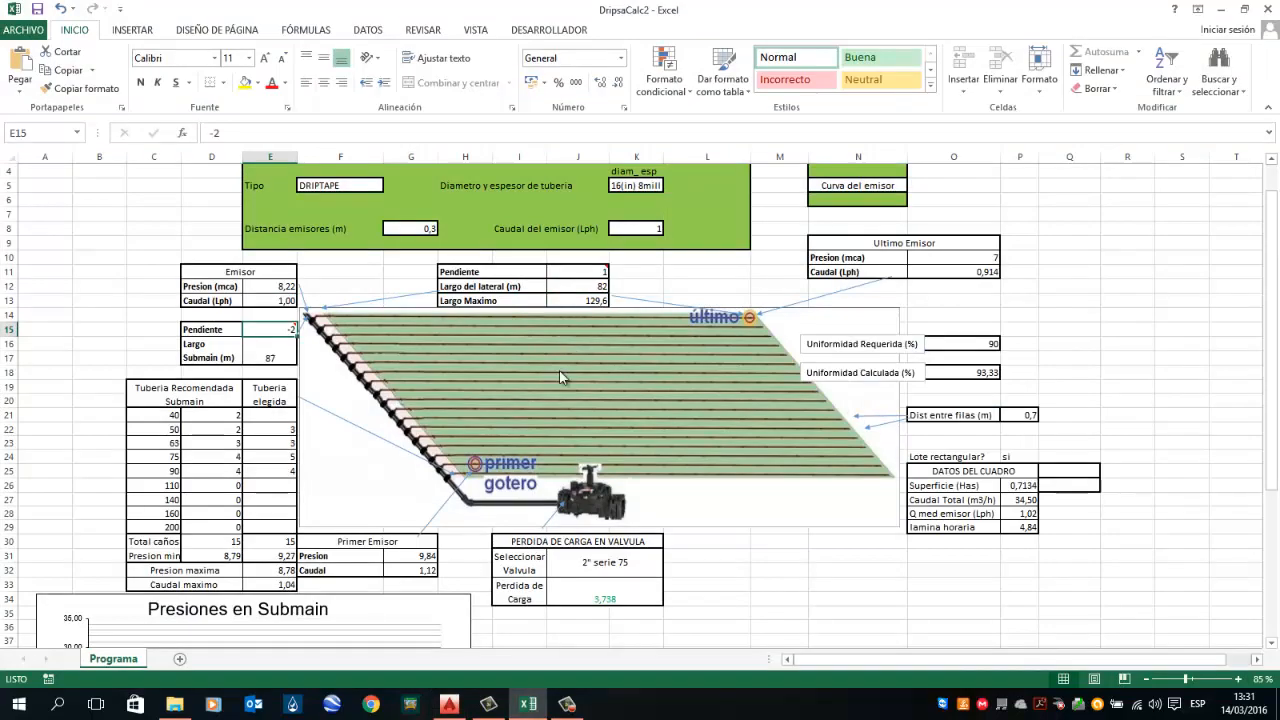
pyautogui.click(530, 702)
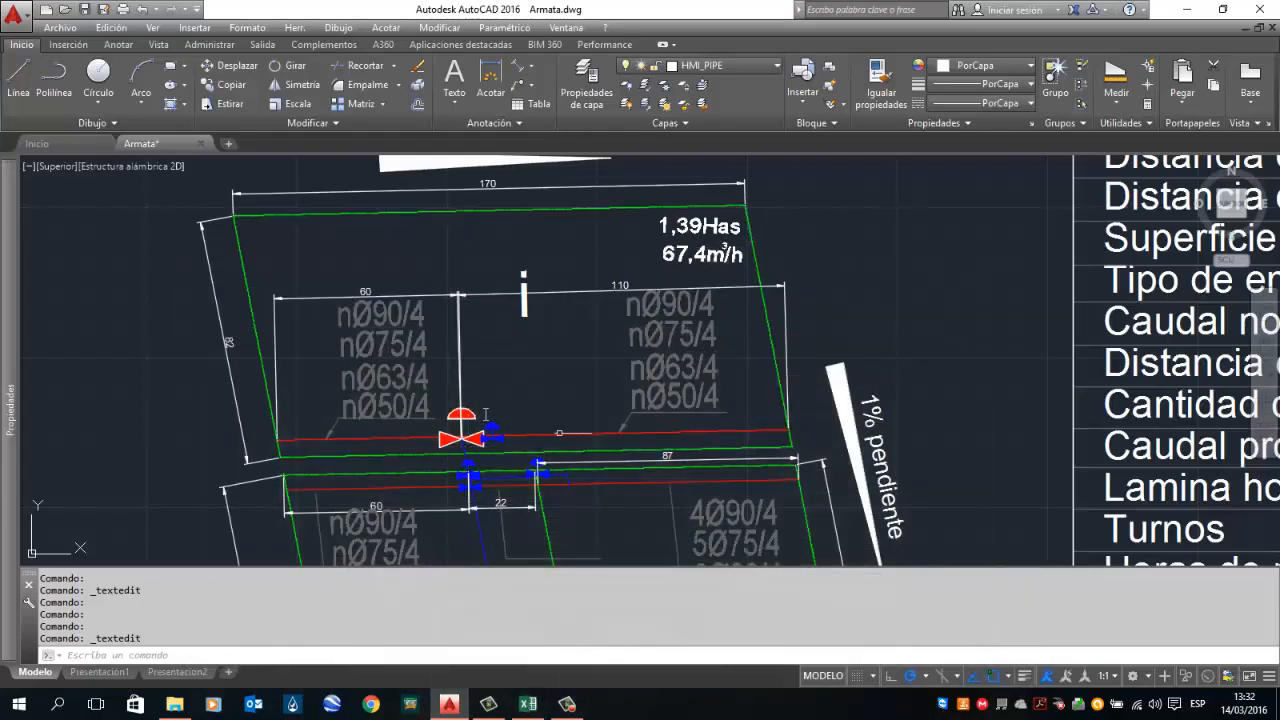
pyautogui.click(528, 704)
pyautogui.click(274, 350)
pyautogui.write('110')
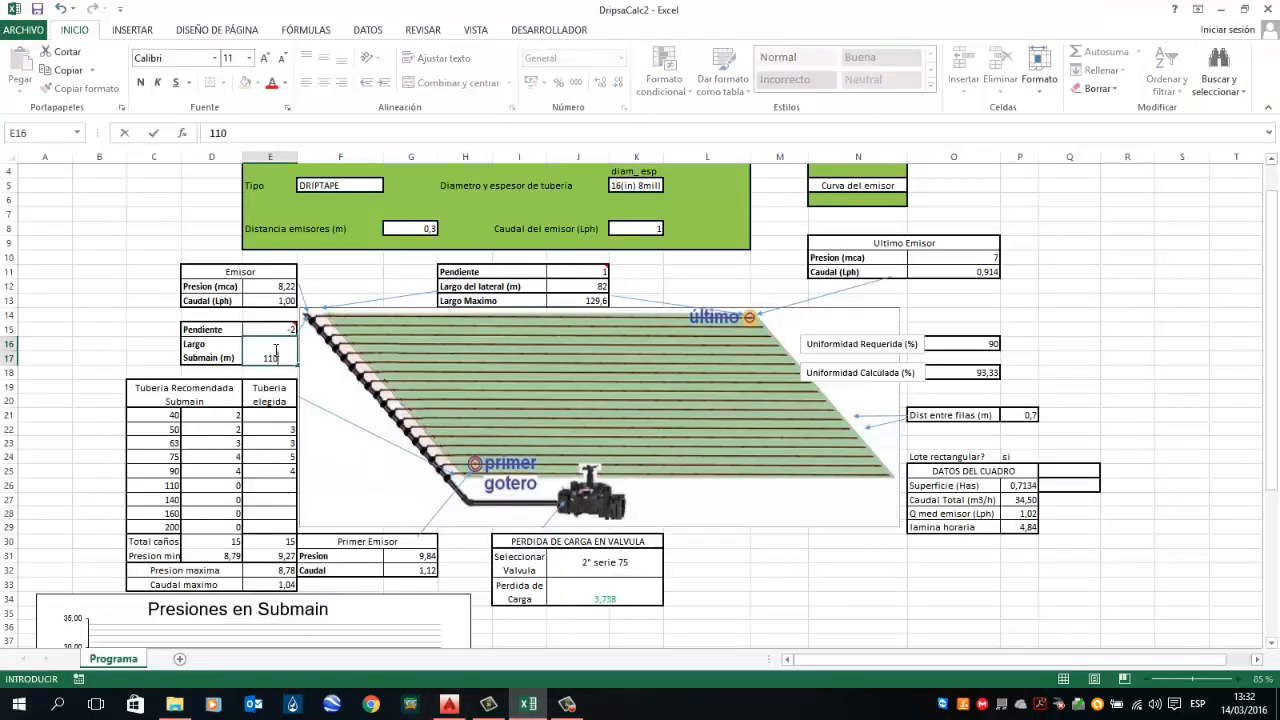
pyautogui.press('Return')
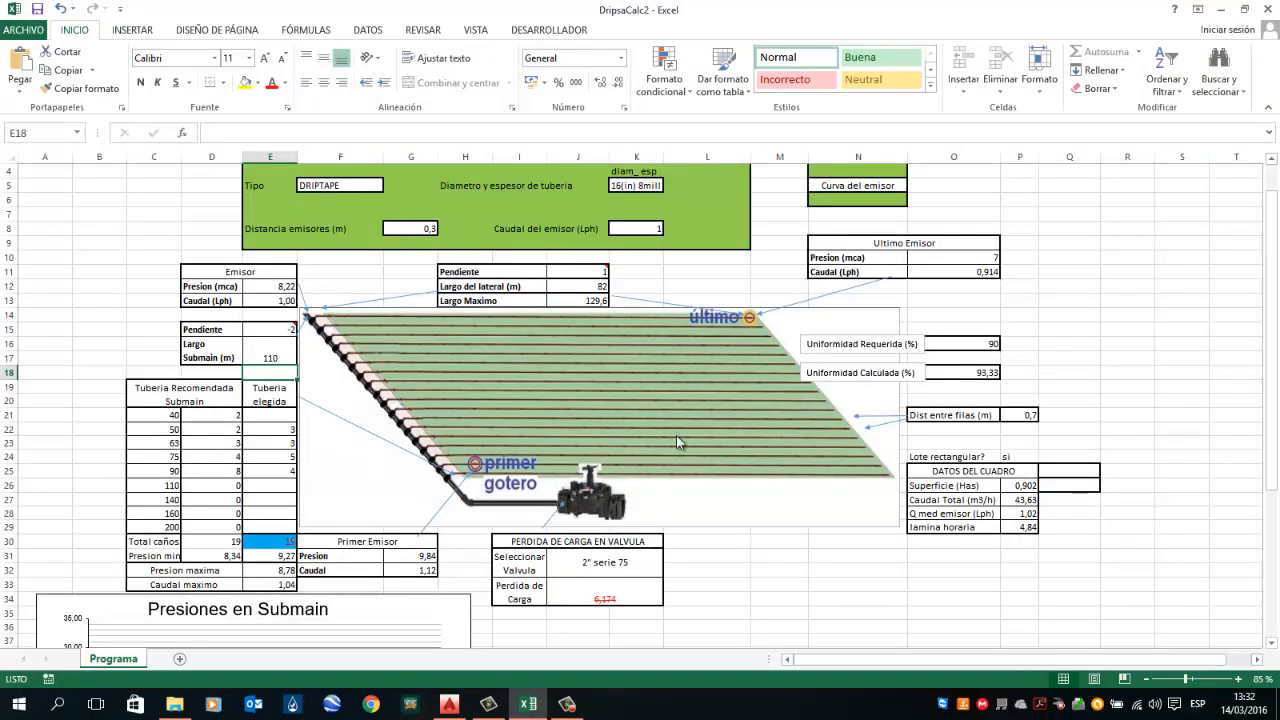
# Step: Compare the plan's plot layout with the submain slope and length entered in the calculator
pyautogui.click(279, 357)
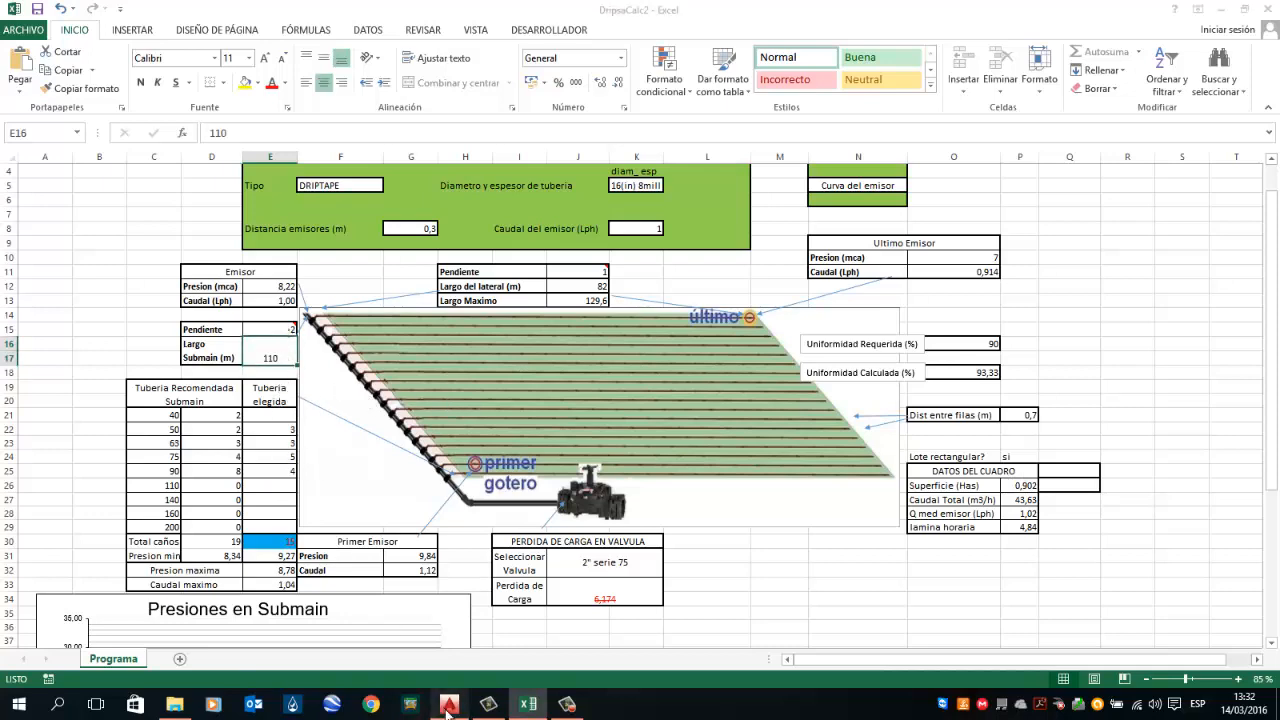
pyautogui.click(449, 704)
pyautogui.scroll(2, 540, 392)
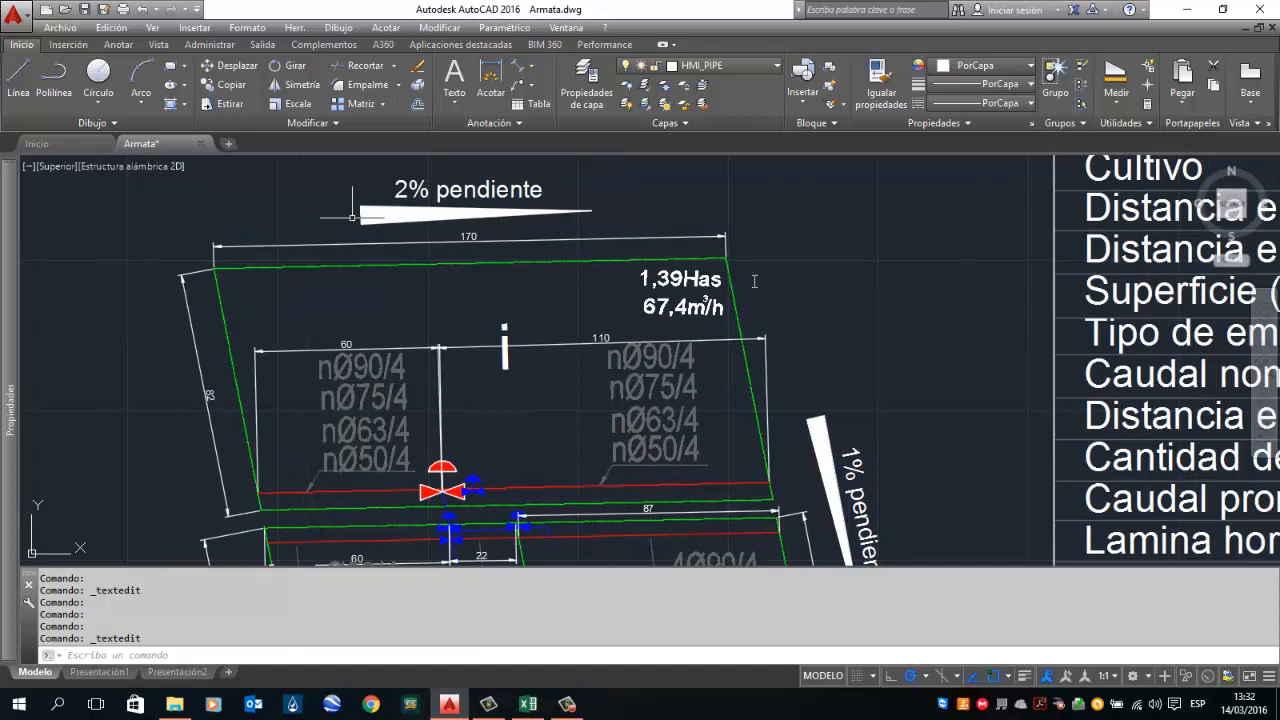
pyautogui.moveTo(829, 277); pyautogui.dragTo(829, 197)
pyautogui.click(528, 704)
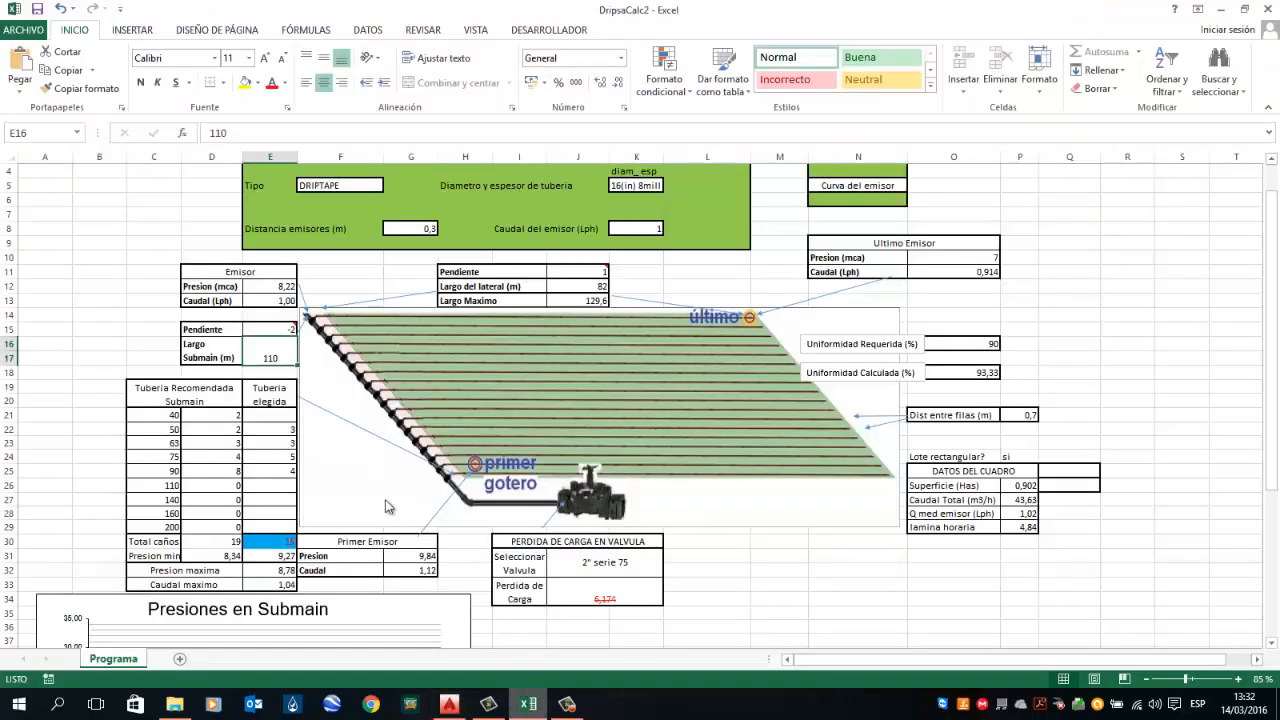
pyautogui.click(278, 330)
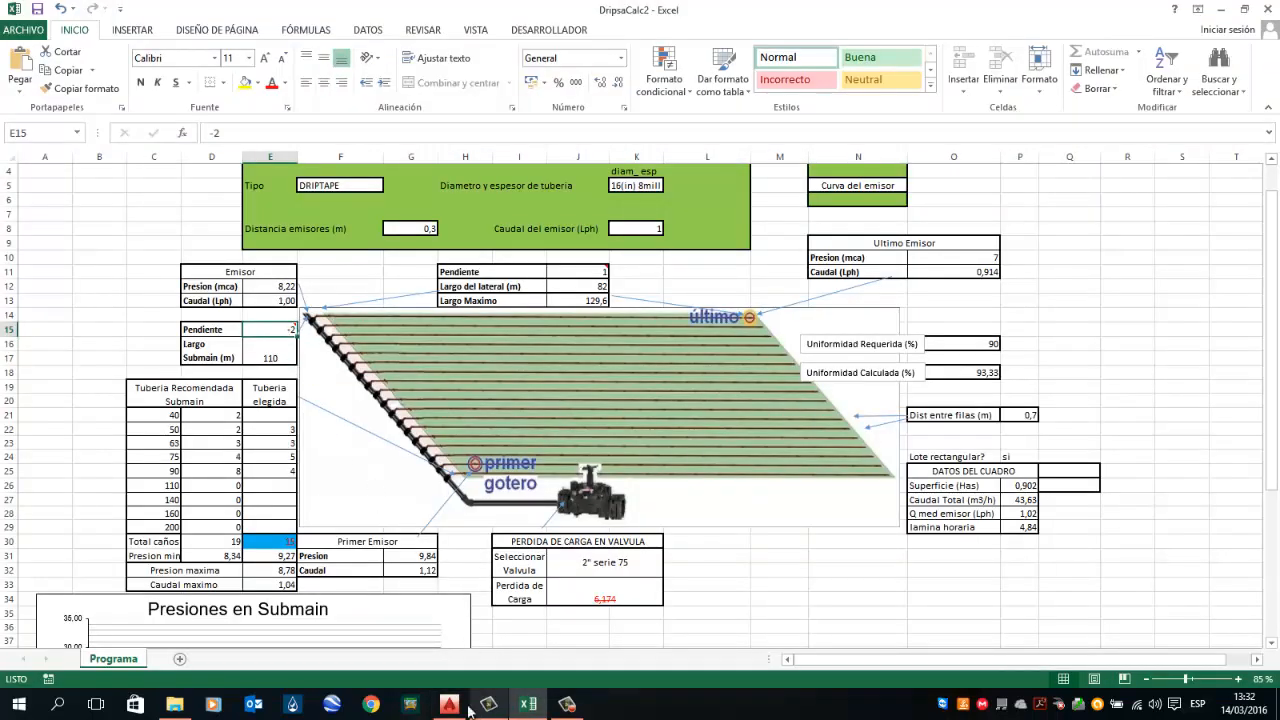
pyautogui.click(452, 705)
pyautogui.scroll(2, 723, 401)
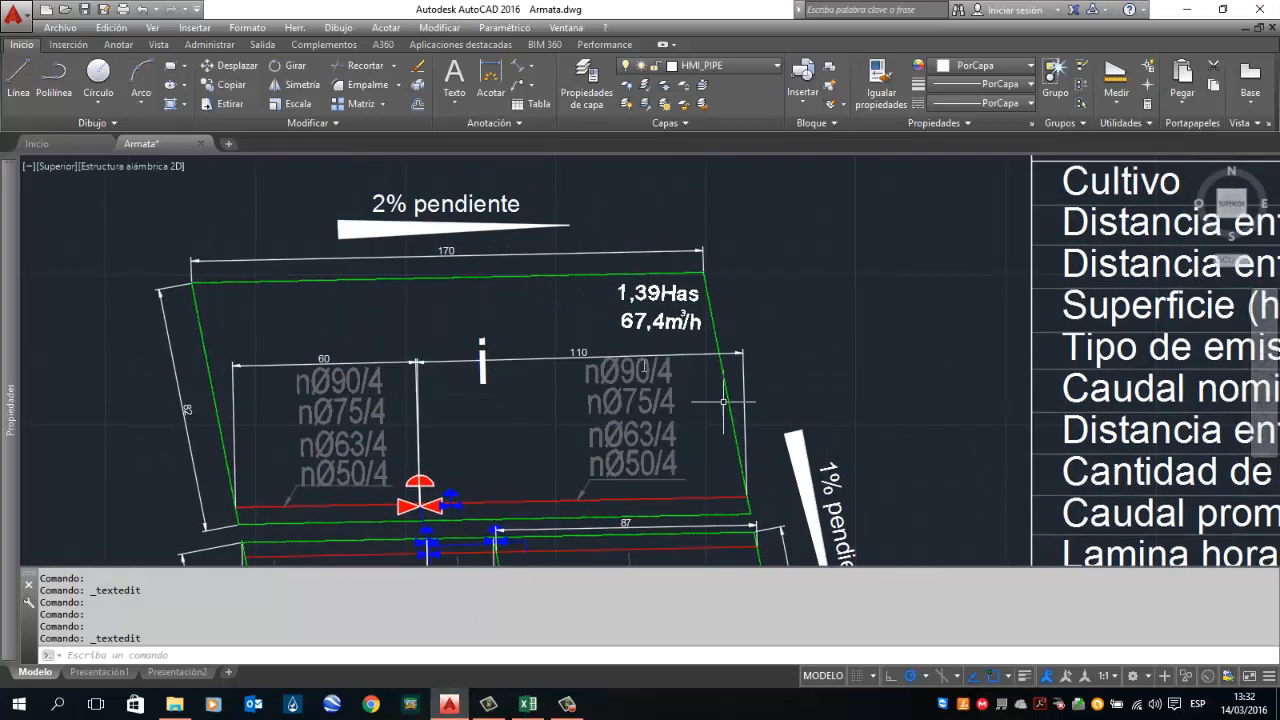
pyautogui.moveTo(760, 405); pyautogui.dragTo(772, 330)
pyautogui.click(528, 704)
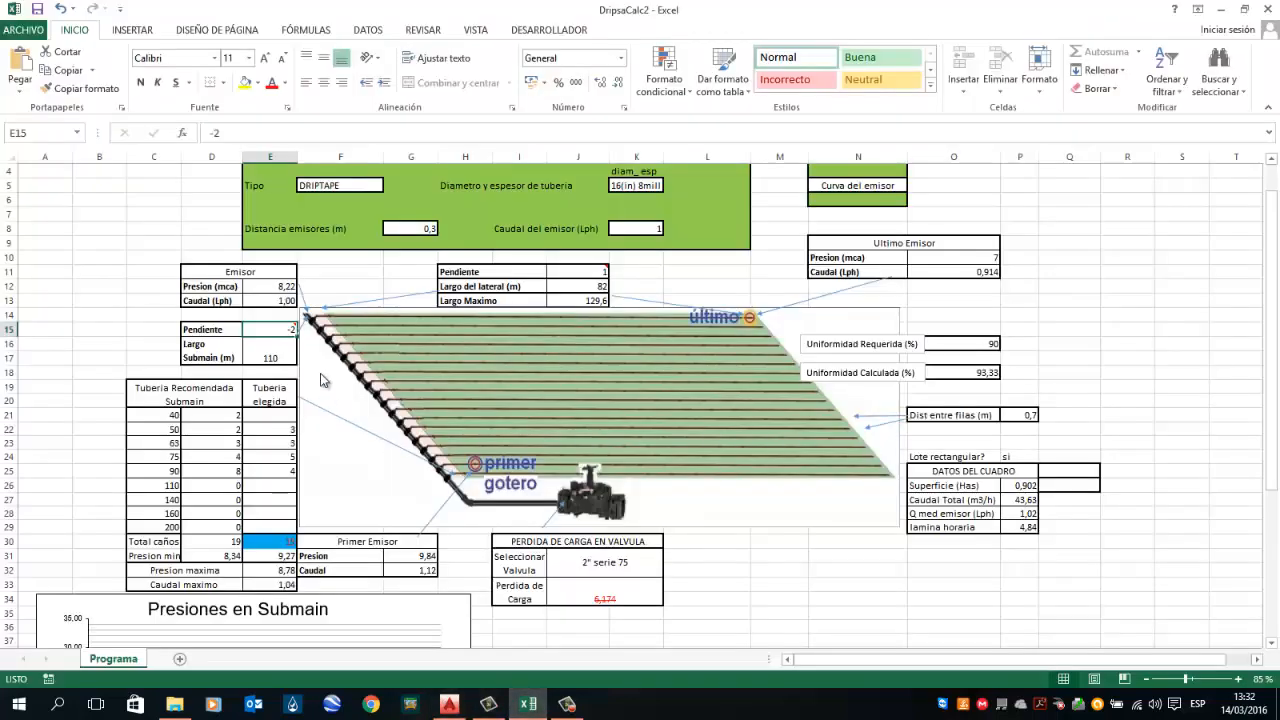
pyautogui.moveTo(285, 332)
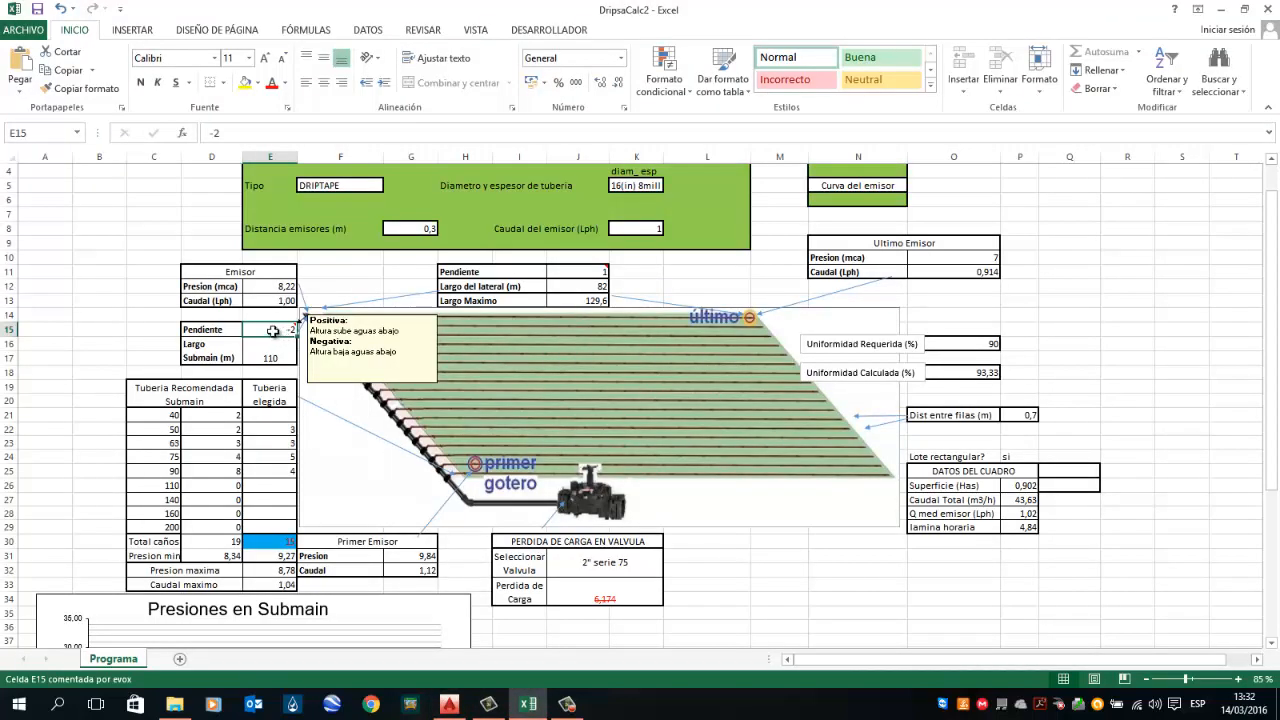
pyautogui.click(273, 356)
# Step: Set the chosen number of 90 submain pipes to 8
pyautogui.click(281, 438)
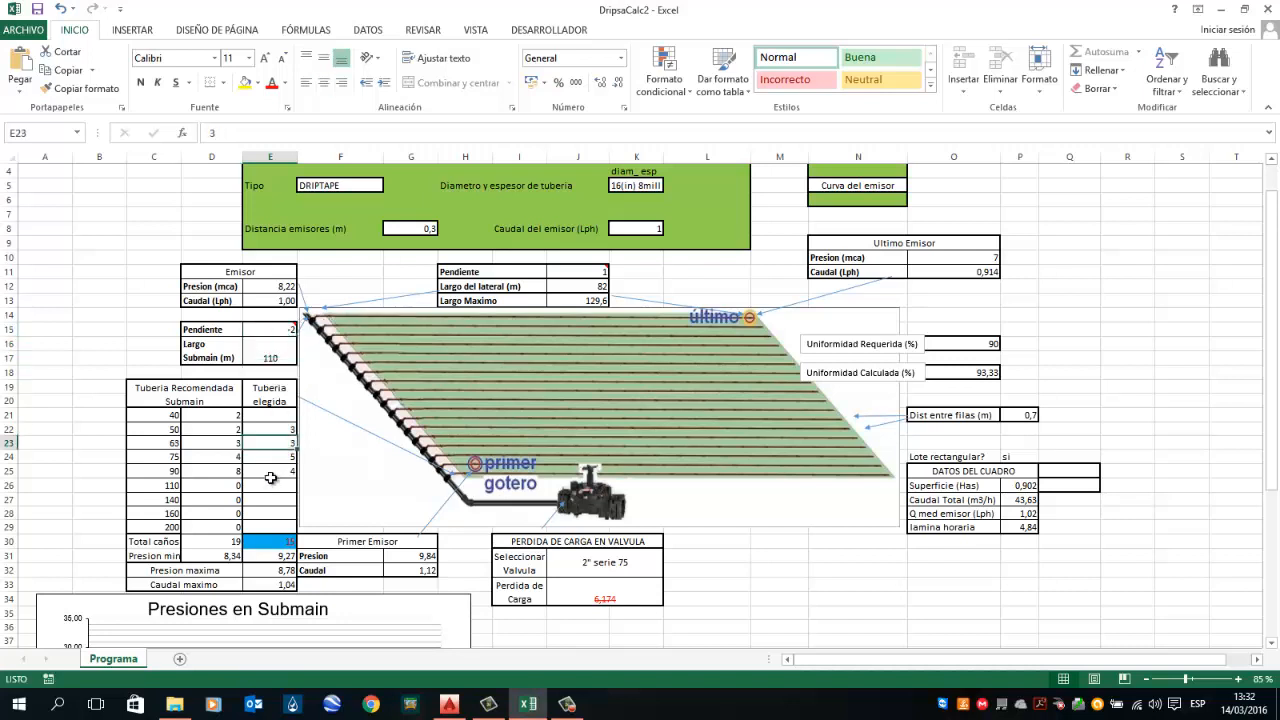
pyautogui.press('Down')
pyautogui.press('Down')
pyautogui.write('8')
pyautogui.press('Return')
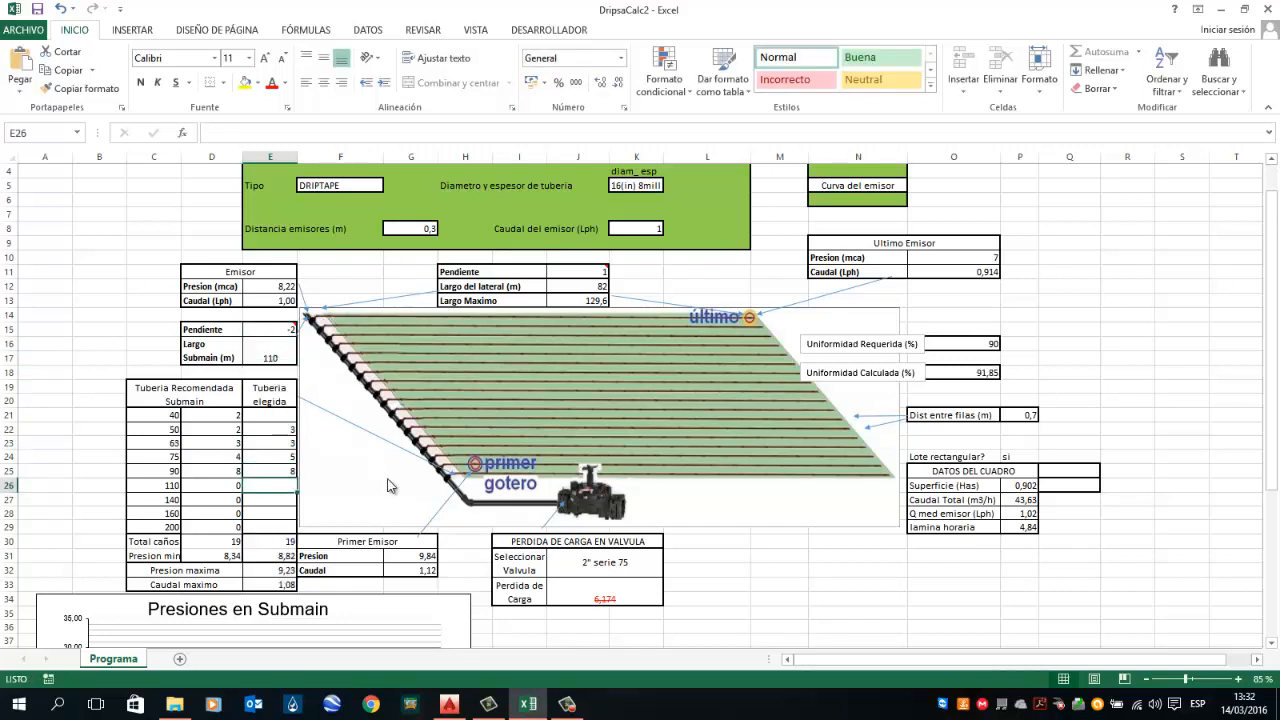
# Step: Adjust the chosen submain pipes to 7 of 90, 5 of 75 and 4 of 63
pyautogui.press('Down')
pyautogui.press('Down')
pyautogui.press('Down')
pyautogui.press('Down')
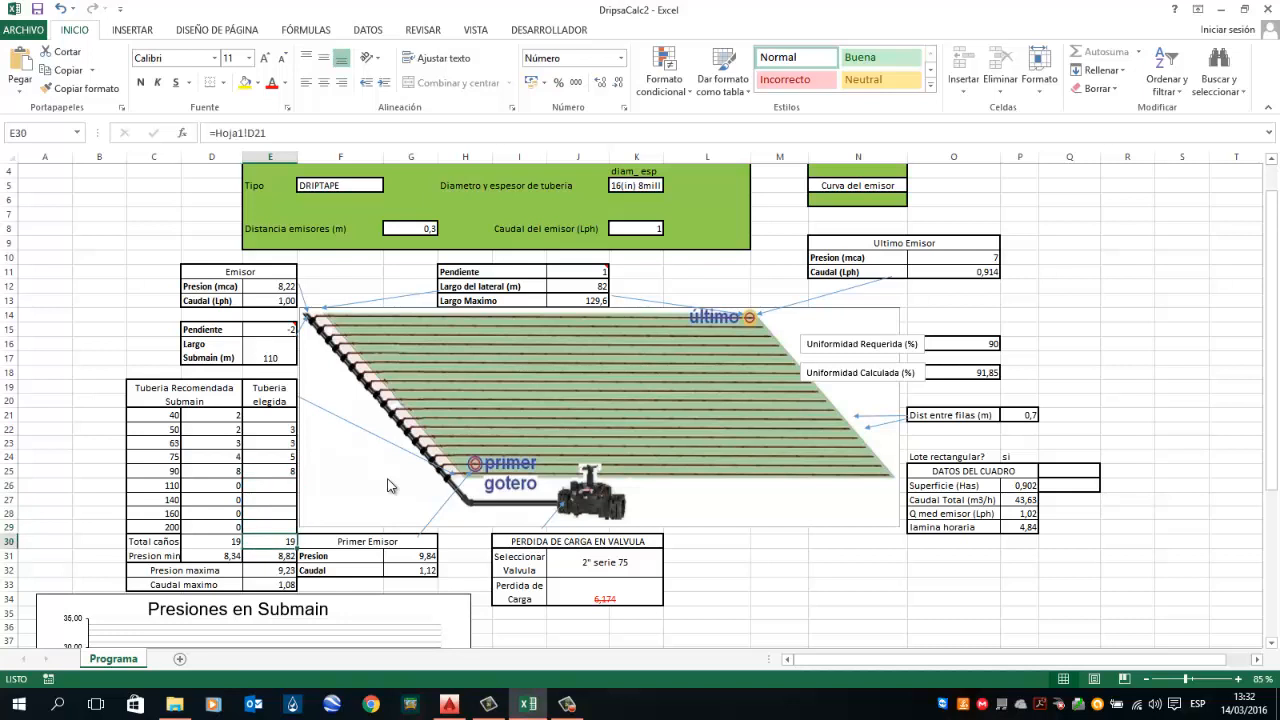
pyautogui.press('Up')
pyautogui.press('Up')
pyautogui.press('Up')
pyautogui.press('Up')
pyautogui.press('Up')
pyautogui.press('Up')
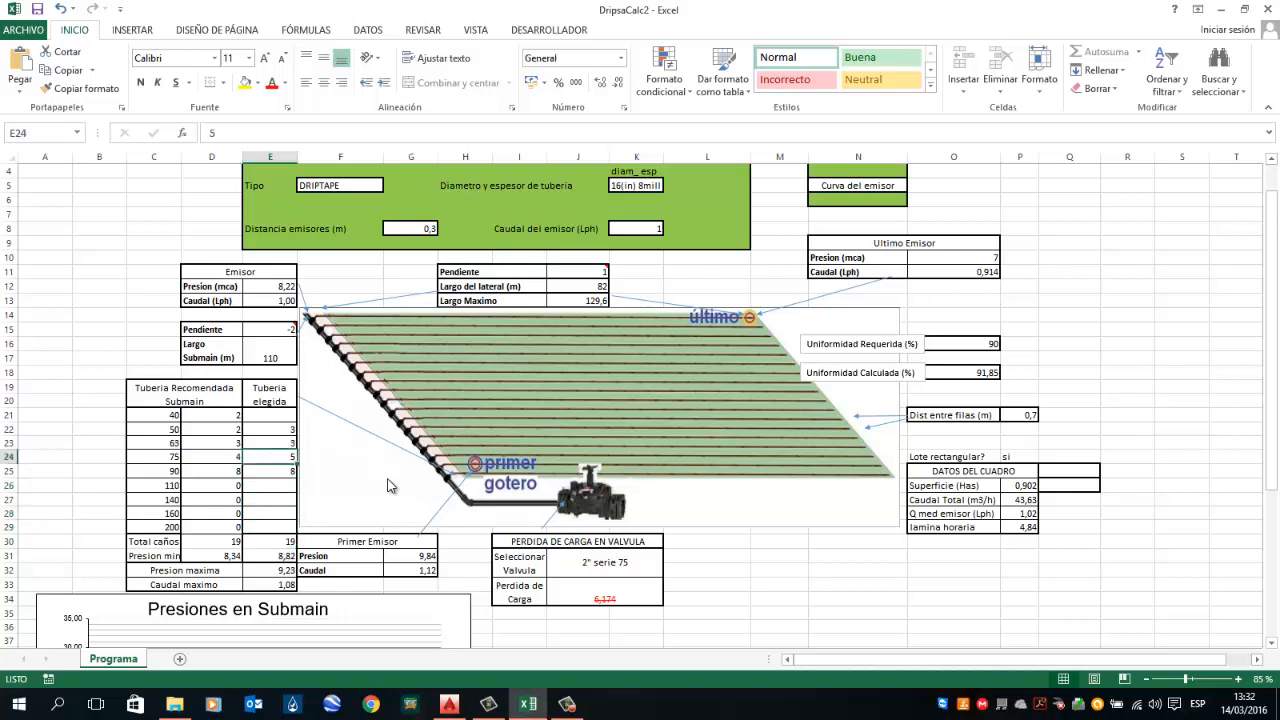
pyautogui.press('Up')
pyautogui.press('Up')
pyautogui.press('Down')
pyautogui.press('Down')
pyautogui.press('Down')
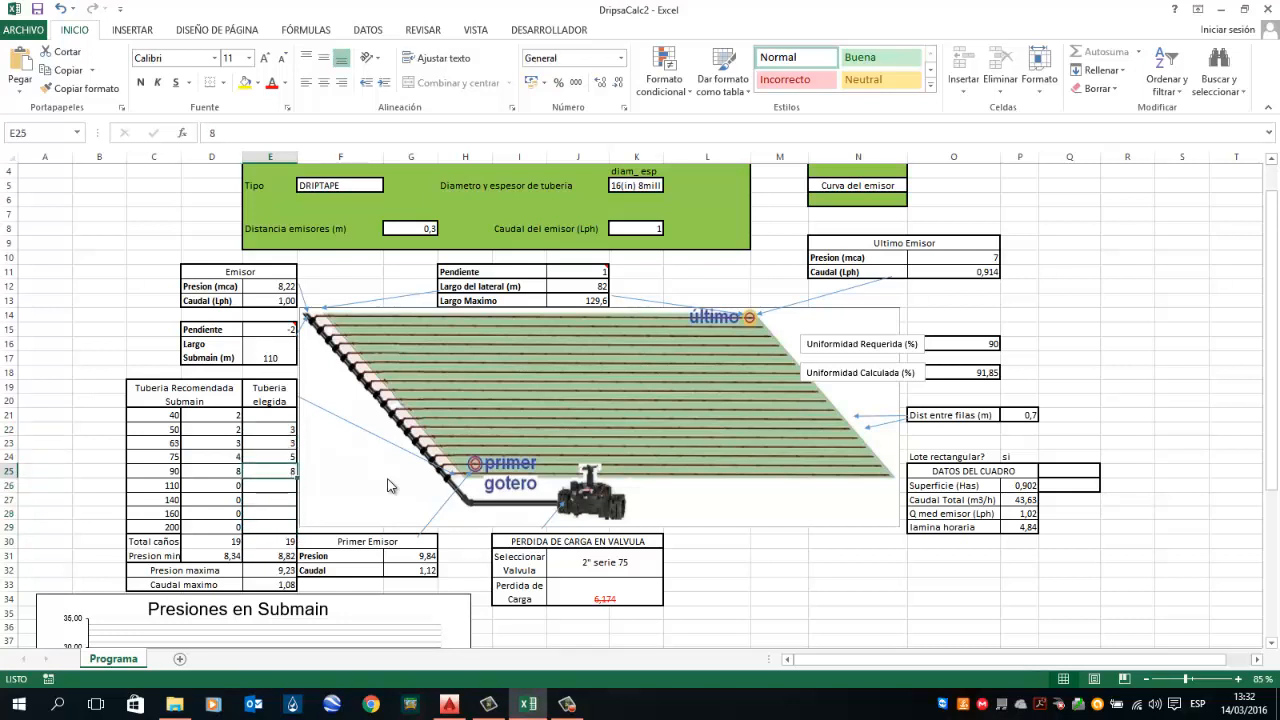
pyautogui.write('7')
pyautogui.press('Up')
pyautogui.write('6')
pyautogui.press('Return')
pyautogui.press('Up')
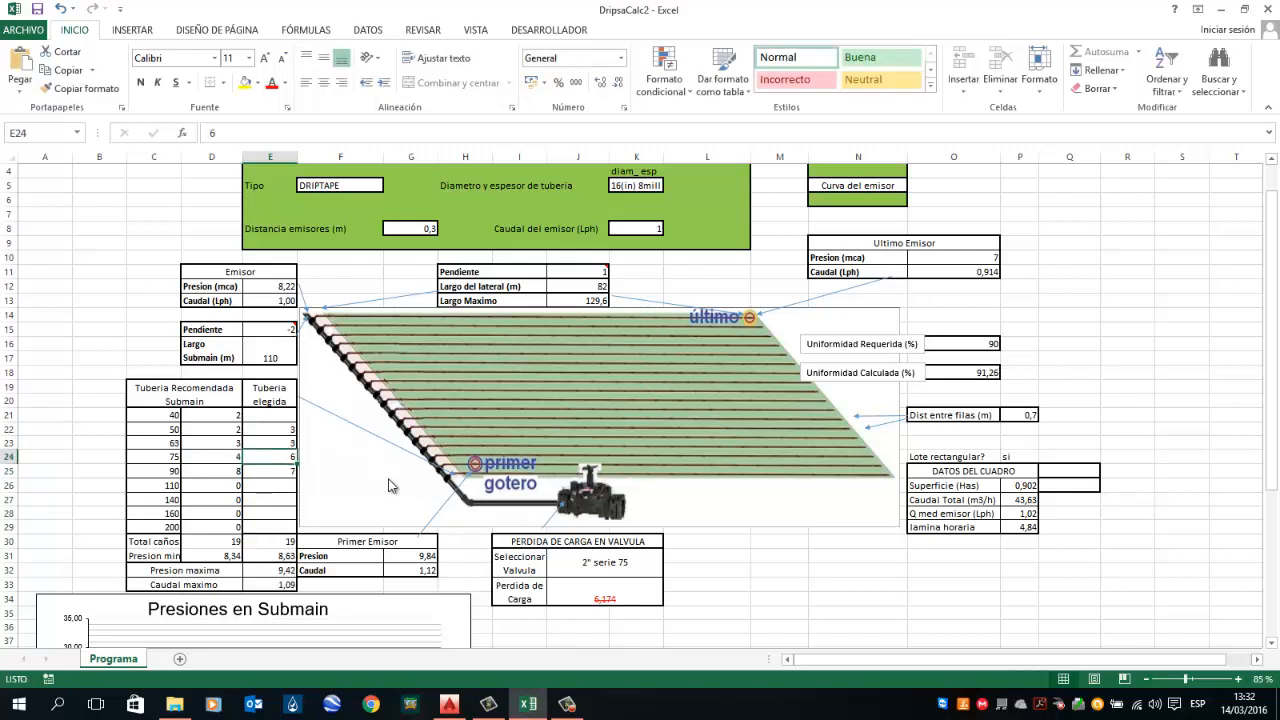
pyautogui.write('5')
pyautogui.press('Return')
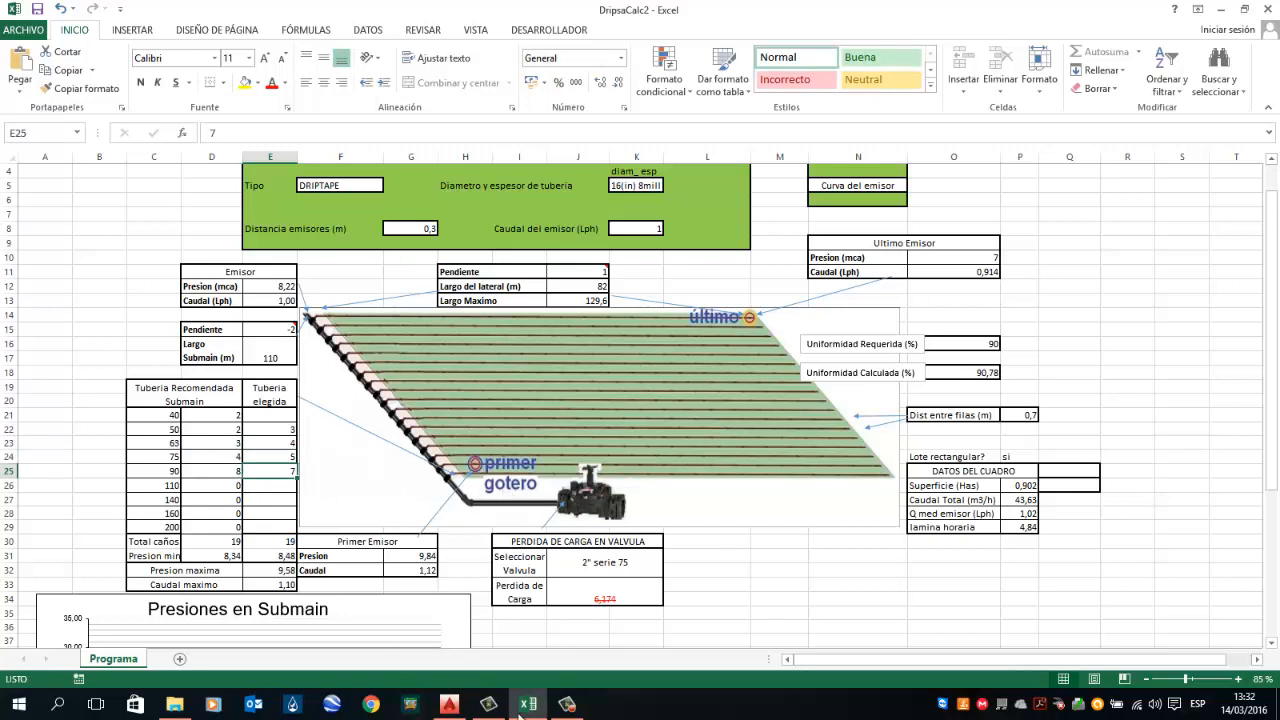
# Step: In the AutoCAD plan, relabel the upper plot's 110 m section texts as 7Ø90/4 and 5Ø75/4
pyautogui.click(449, 705)
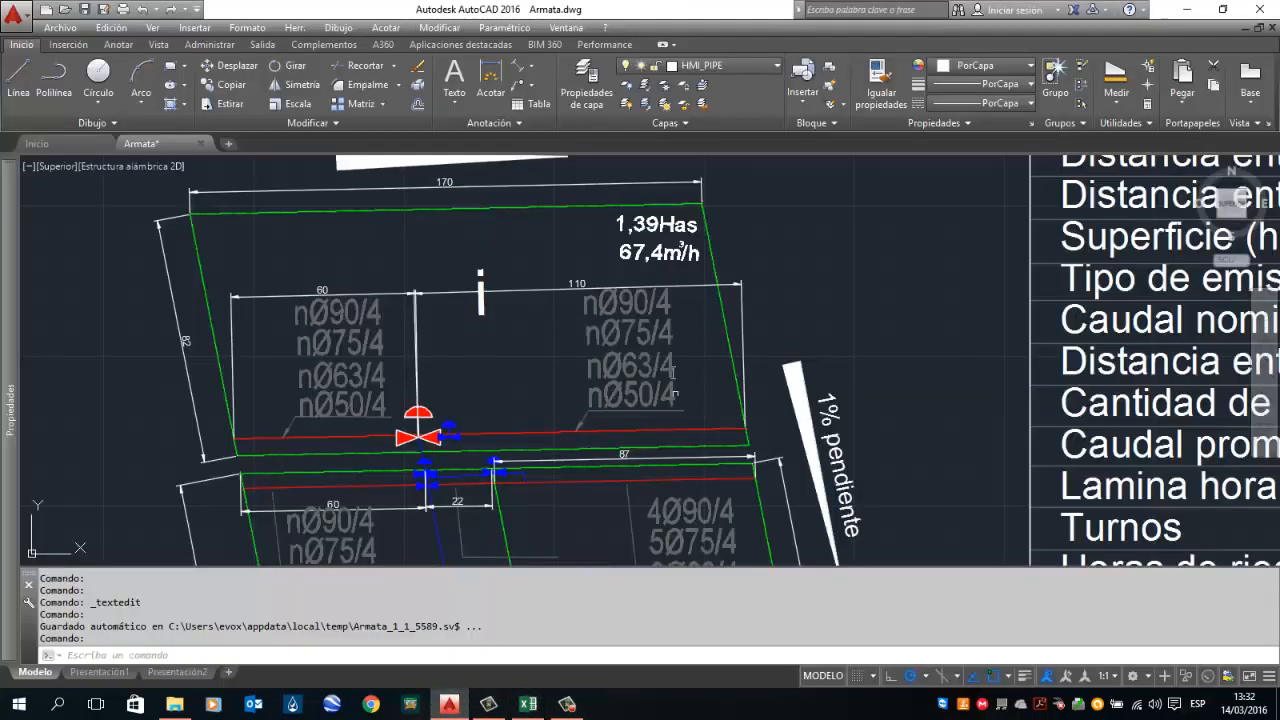
pyautogui.doubleClick(587, 309)
pyautogui.press('Delete')
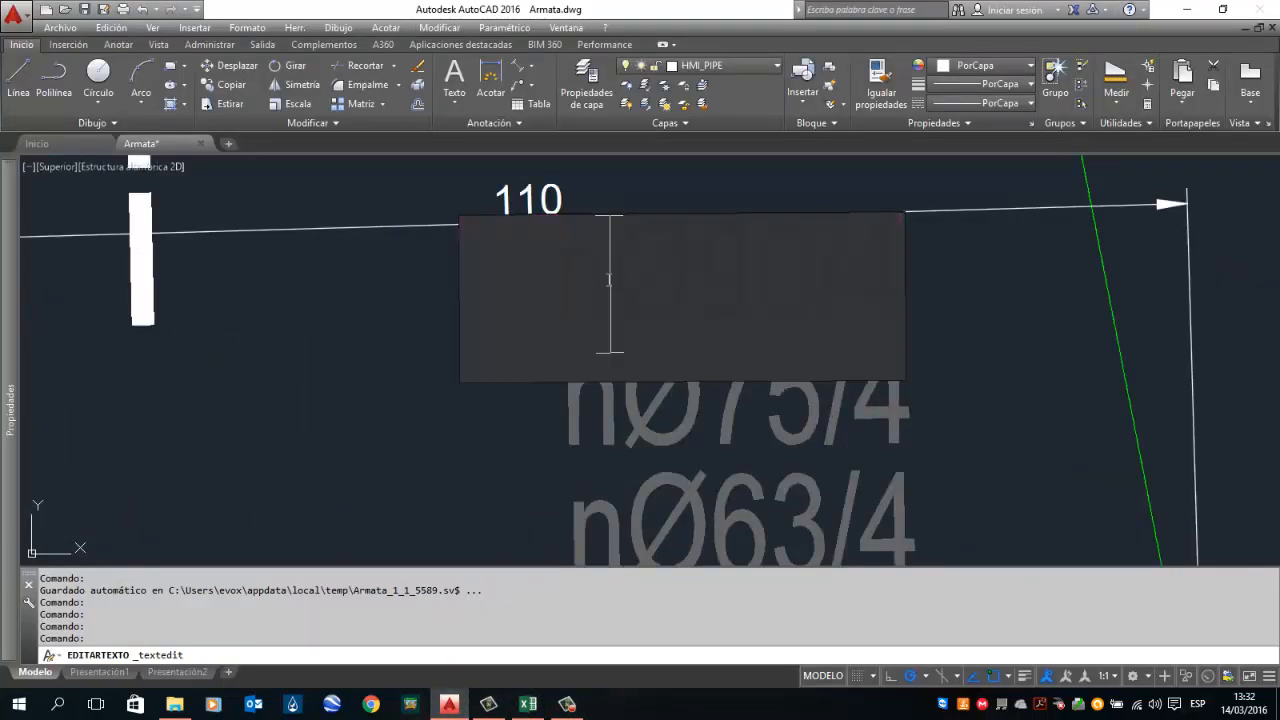
pyautogui.moveTo(609, 280); pyautogui.dragTo(574, 296)
pyautogui.write('7')
pyautogui.click(632, 433)
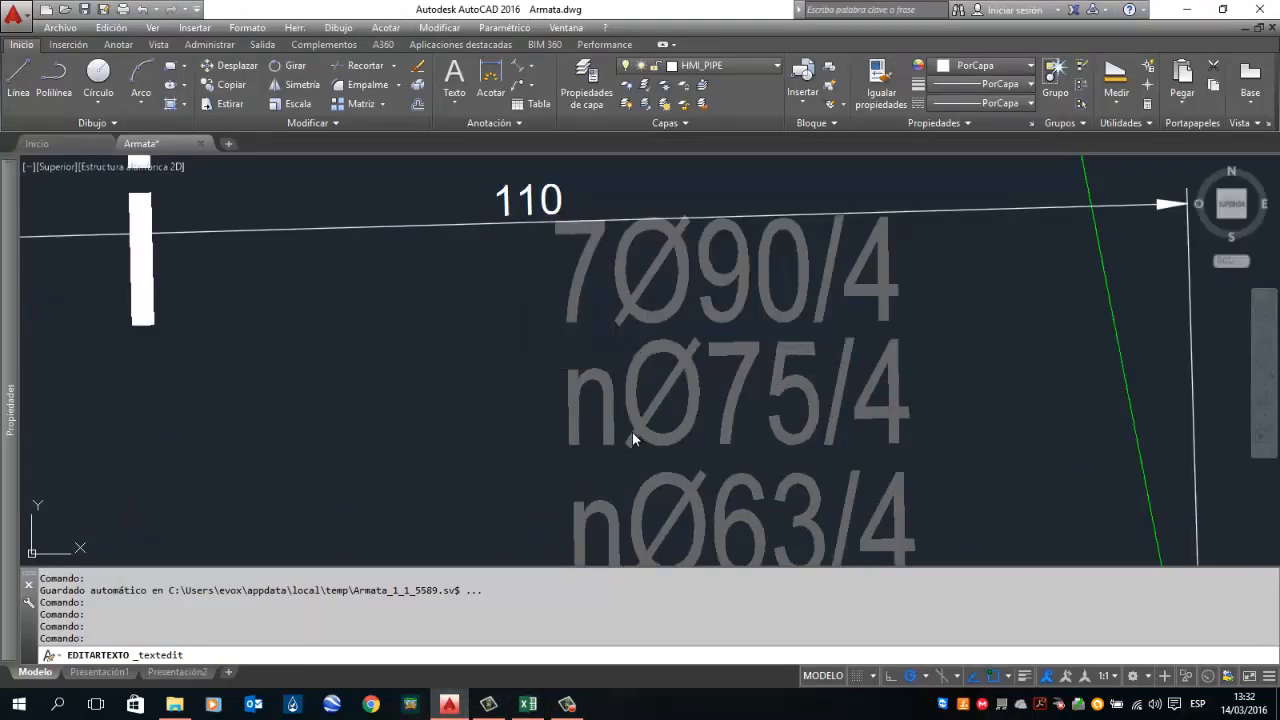
pyautogui.doubleClick(605, 407)
pyautogui.moveTo(622, 404); pyautogui.dragTo(567, 402)
pyautogui.press('Delete')
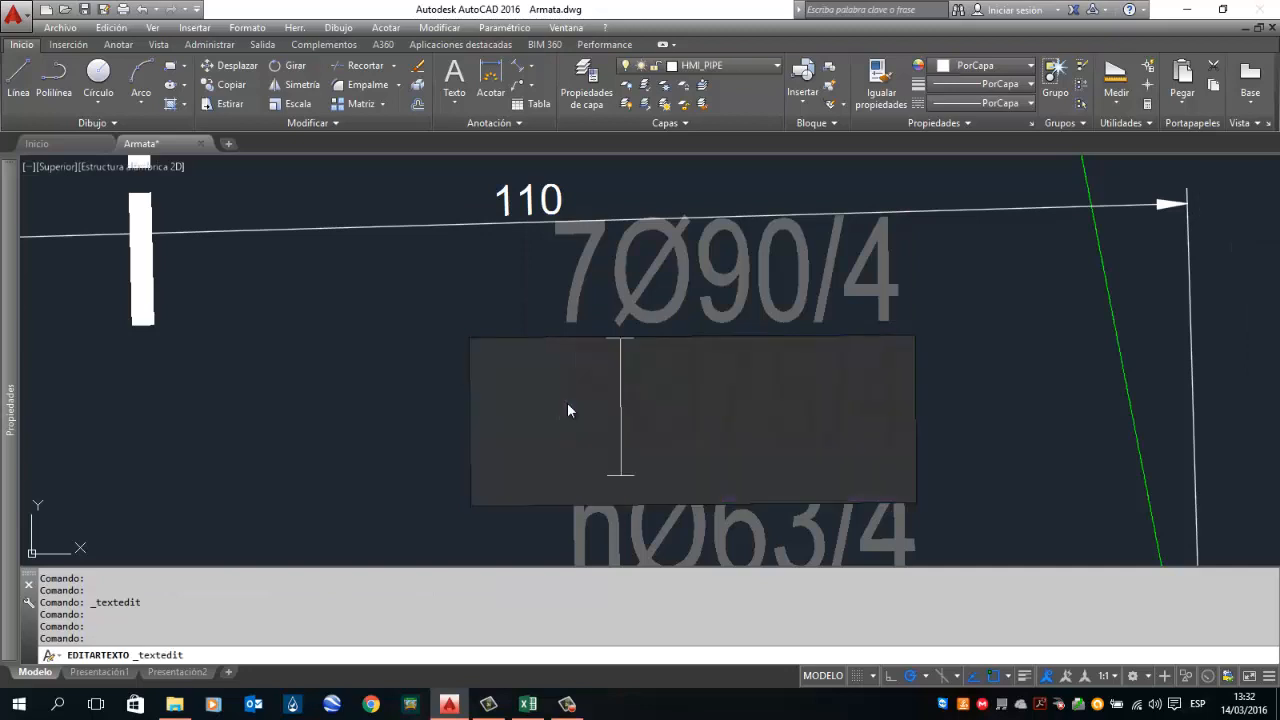
pyautogui.write('5')
pyautogui.click(464, 461)
# Step: Relabel the same section's 63 and 50 submain texts as 4Ø63/4 and 3Ø50/4
pyautogui.moveTo(600, 502)
pyautogui.mouseDown()
pyautogui.moveTo(674, 290)
pyautogui.moveTo(647, 310)
pyautogui.mouseUp()
pyautogui.click(673, 290)
pyautogui.click(661, 305)
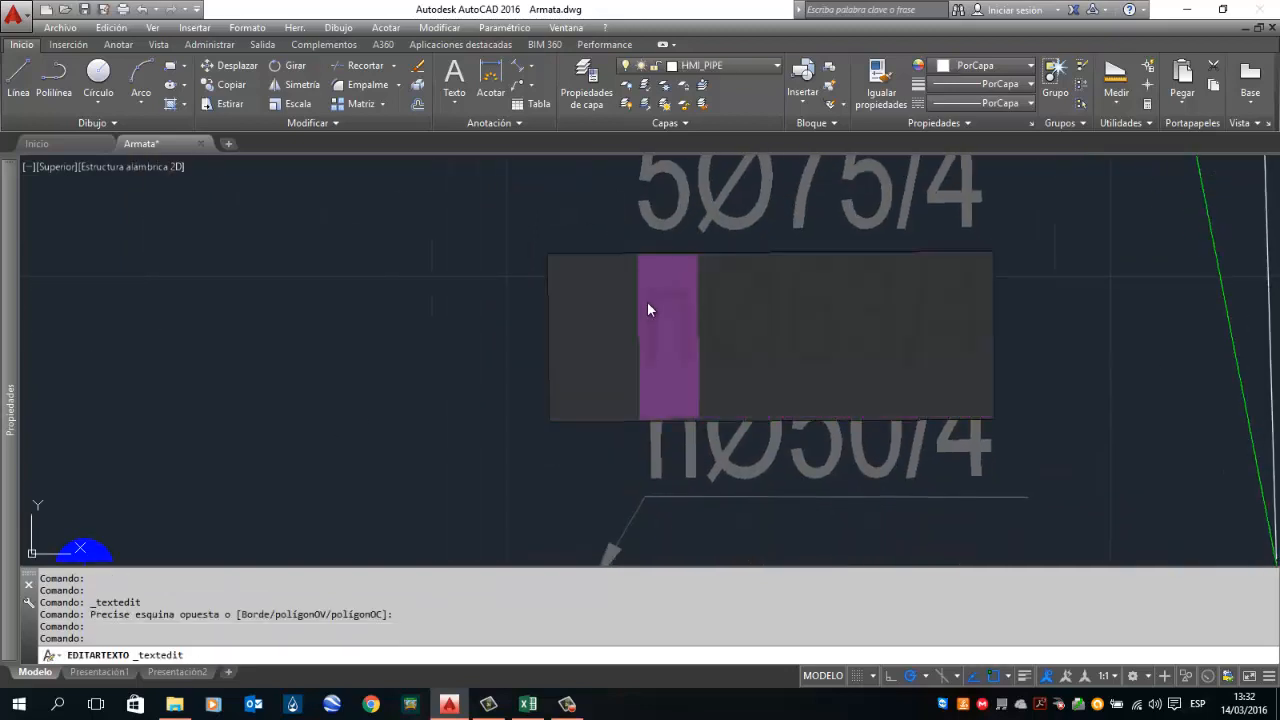
pyautogui.write('4')
pyautogui.click(464, 303)
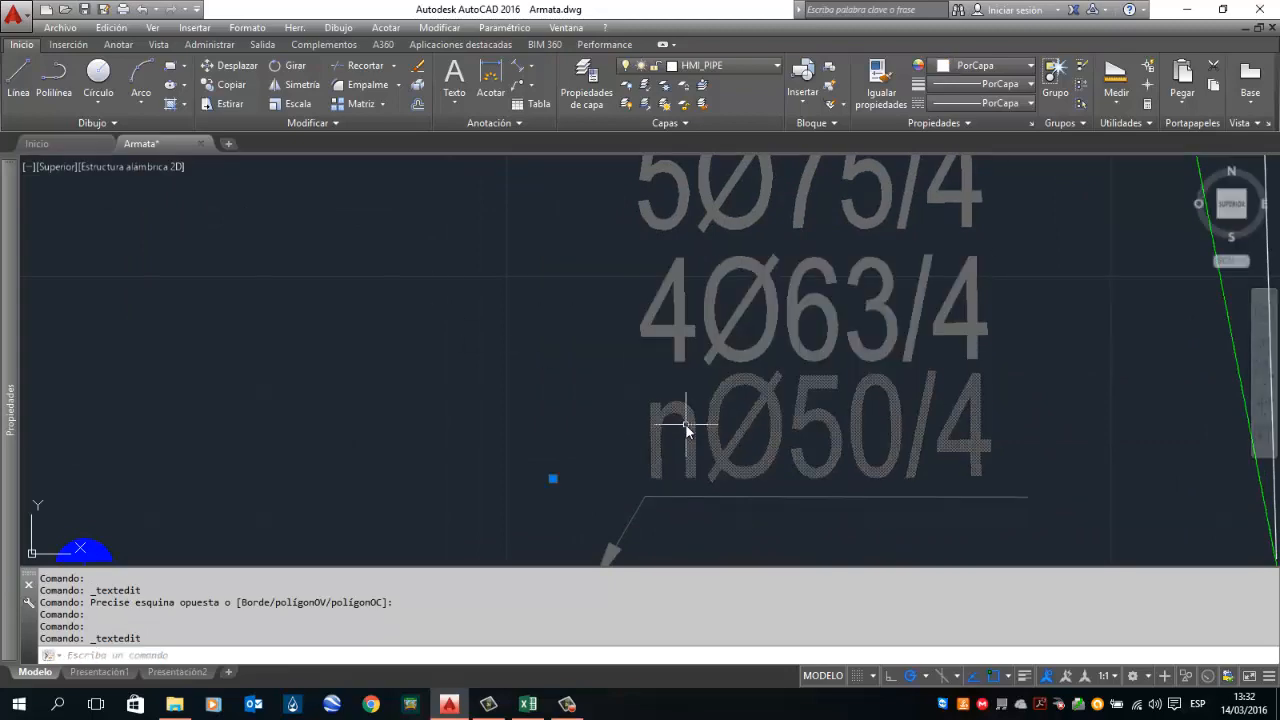
pyautogui.doubleClick(686, 424)
pyautogui.moveTo(702, 411)
pyautogui.mouseDown()
pyautogui.moveTo(632, 421)
pyautogui.moveTo(603, 256)
pyautogui.mouseUp()
pyautogui.write('3')
pyautogui.click(556, 336)
# Step: Measure the area of the lower plot's right-hand section by picking its corner points
pyautogui.scroll(-6, 584, 395)
pyautogui.moveTo(600, 332); pyautogui.dragTo(609, 429)
pyautogui.moveTo(463, 338); pyautogui.dragTo(496, 460)
pyautogui.moveTo(662, 425); pyautogui.dragTo(627, 374)
pyautogui.scroll(-2, 702, 422)
pyautogui.moveTo(715, 500); pyautogui.dragTo(560, 271)
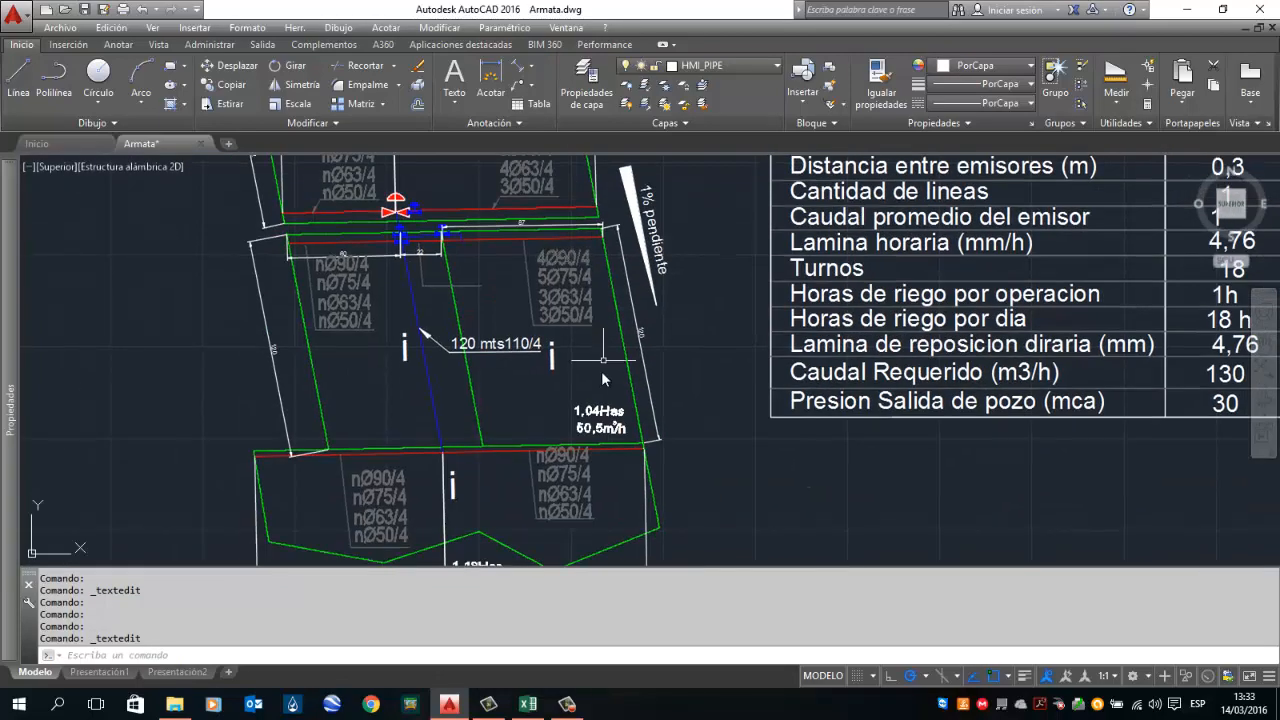
pyautogui.scroll(2, 510, 488)
pyautogui.moveTo(454, 440); pyautogui.dragTo(496, 261)
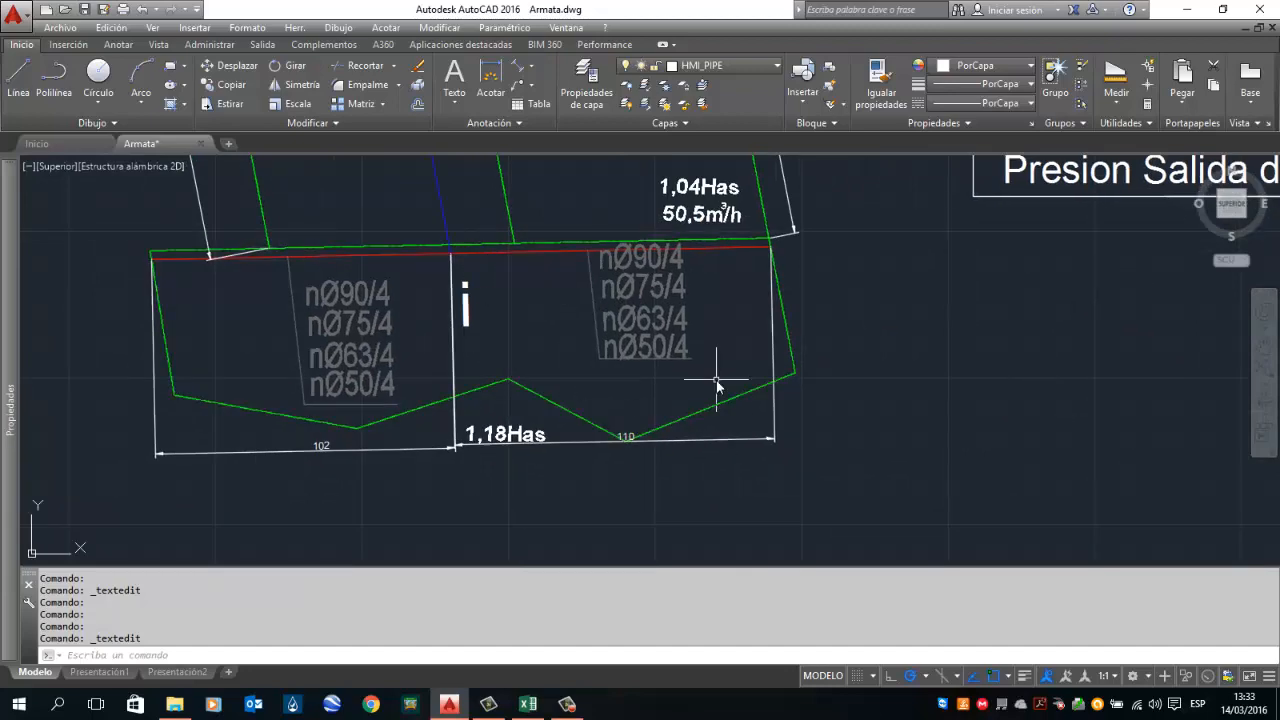
pyautogui.moveTo(716, 380)
pyautogui.mouseDown()
pyautogui.moveTo(704, 434)
pyautogui.moveTo(683, 383)
pyautogui.moveTo(657, 393)
pyautogui.mouseUp()
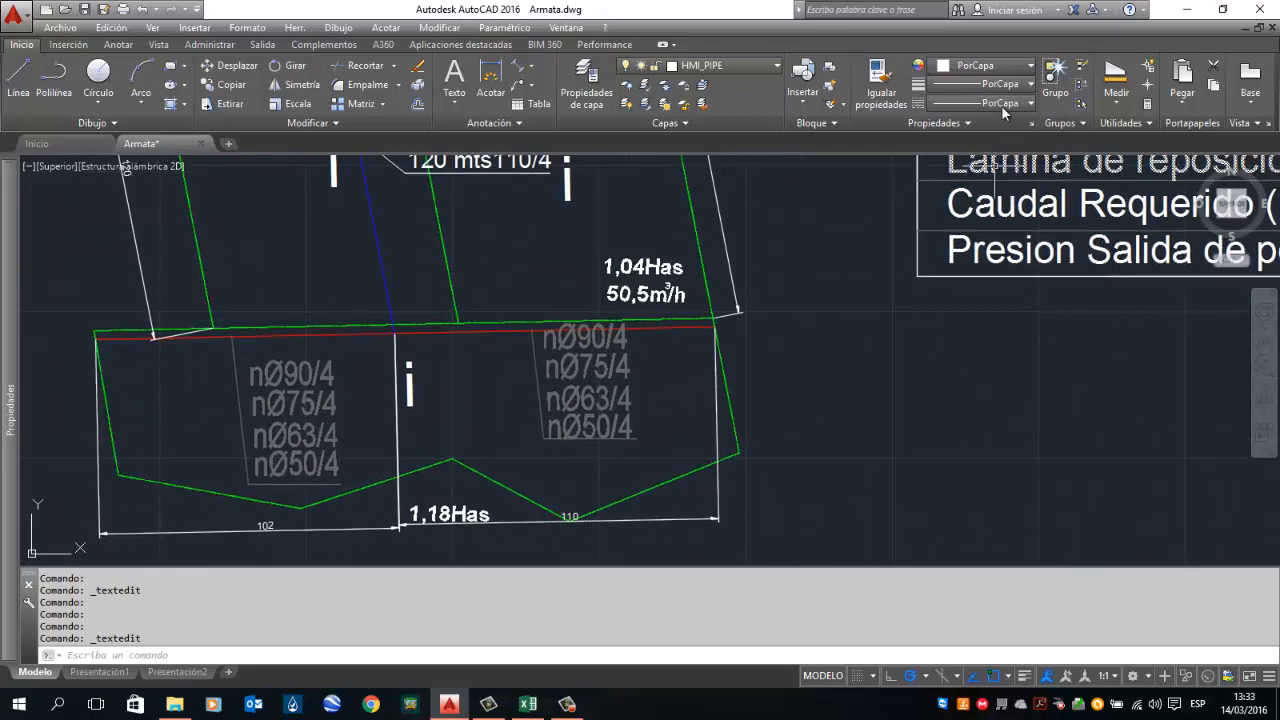
pyautogui.click(1115, 73)
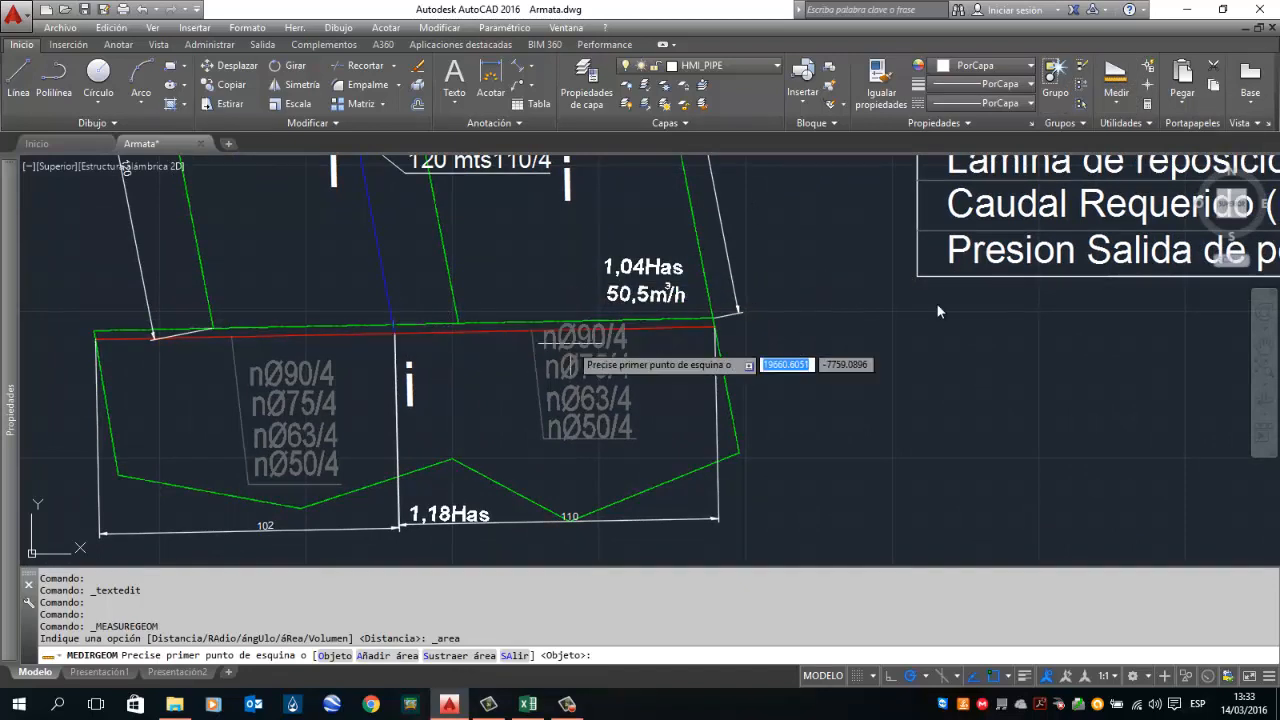
pyautogui.click(1116, 104)
pyautogui.click(1130, 240)
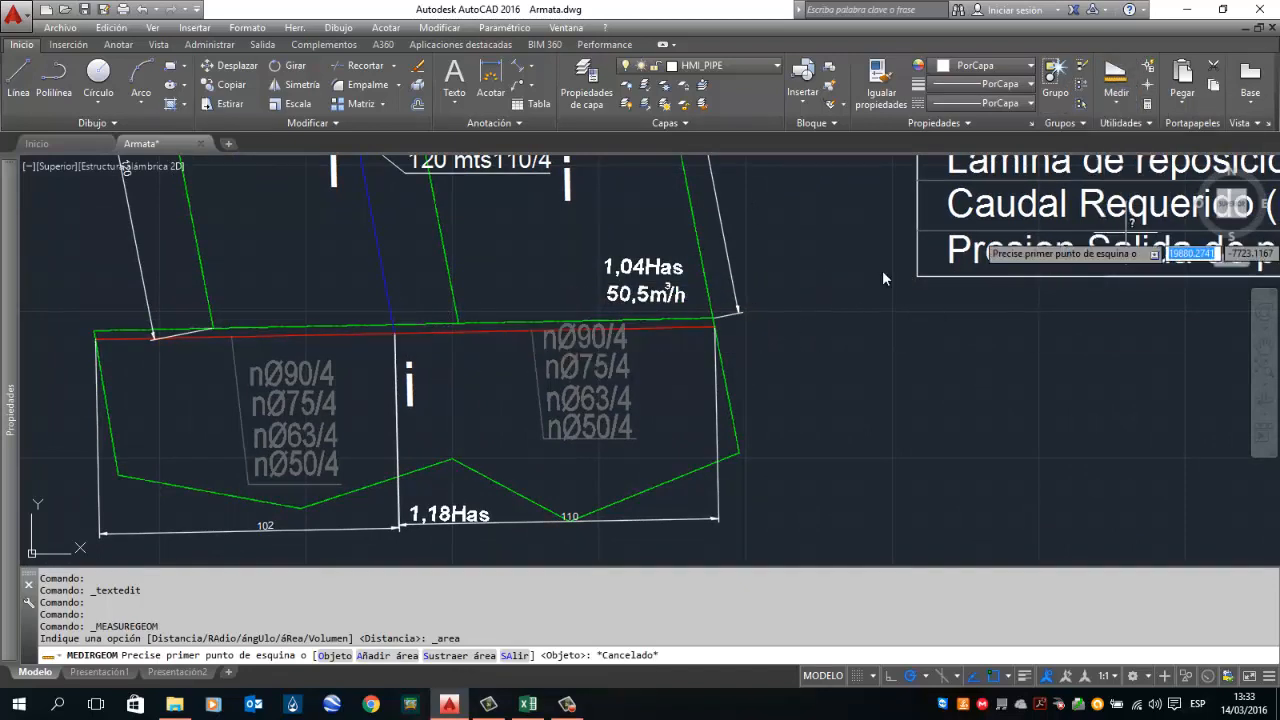
pyautogui.click(395, 327)
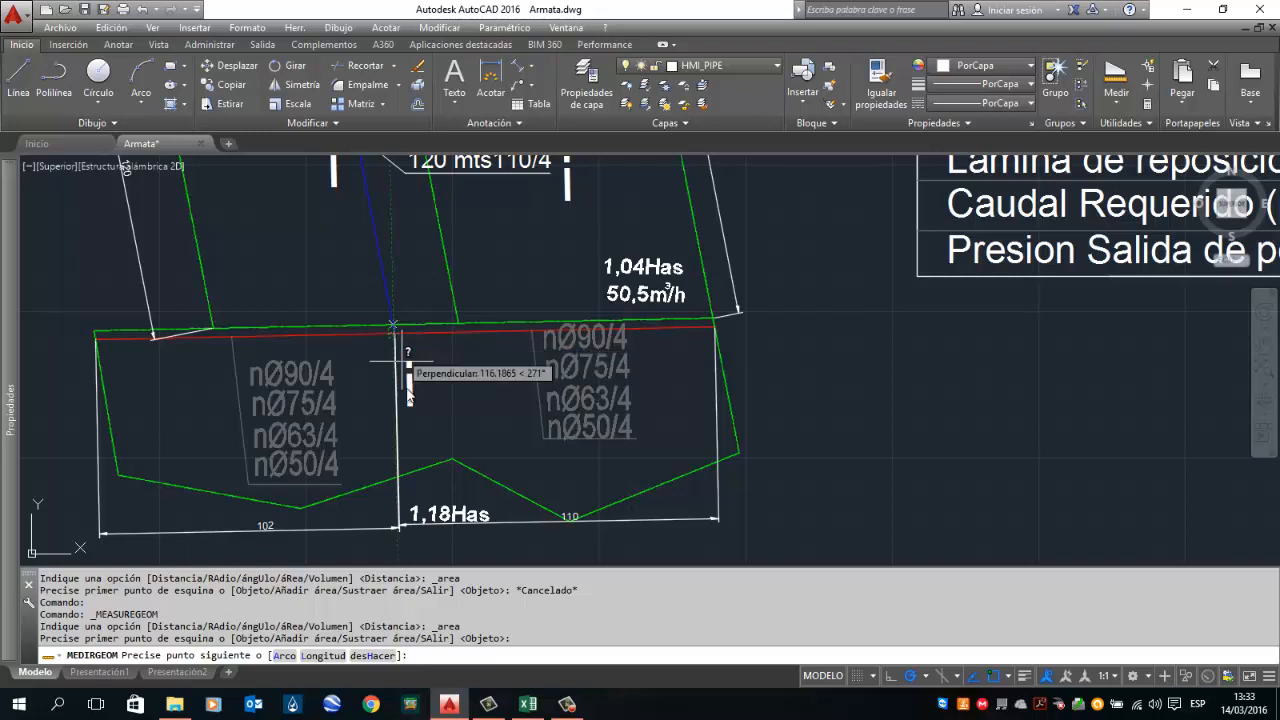
pyautogui.click(422, 468)
pyautogui.click(452, 459)
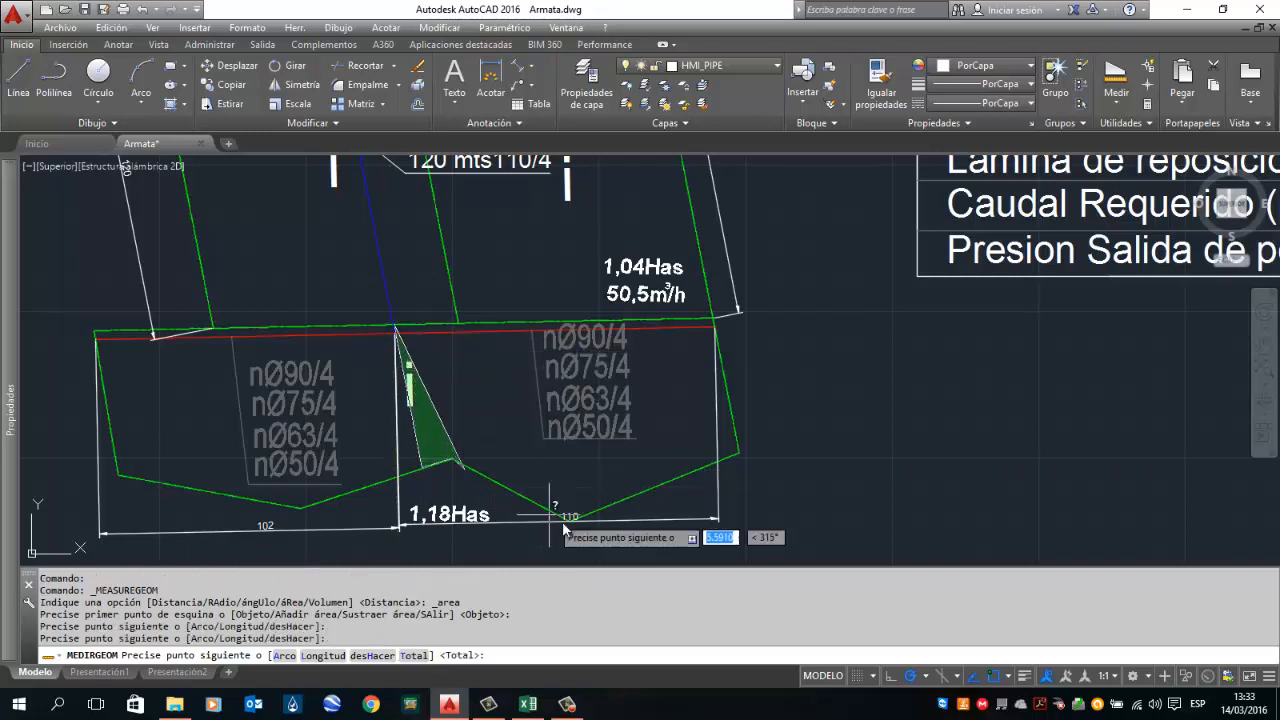
pyautogui.click(566, 518)
pyautogui.click(738, 452)
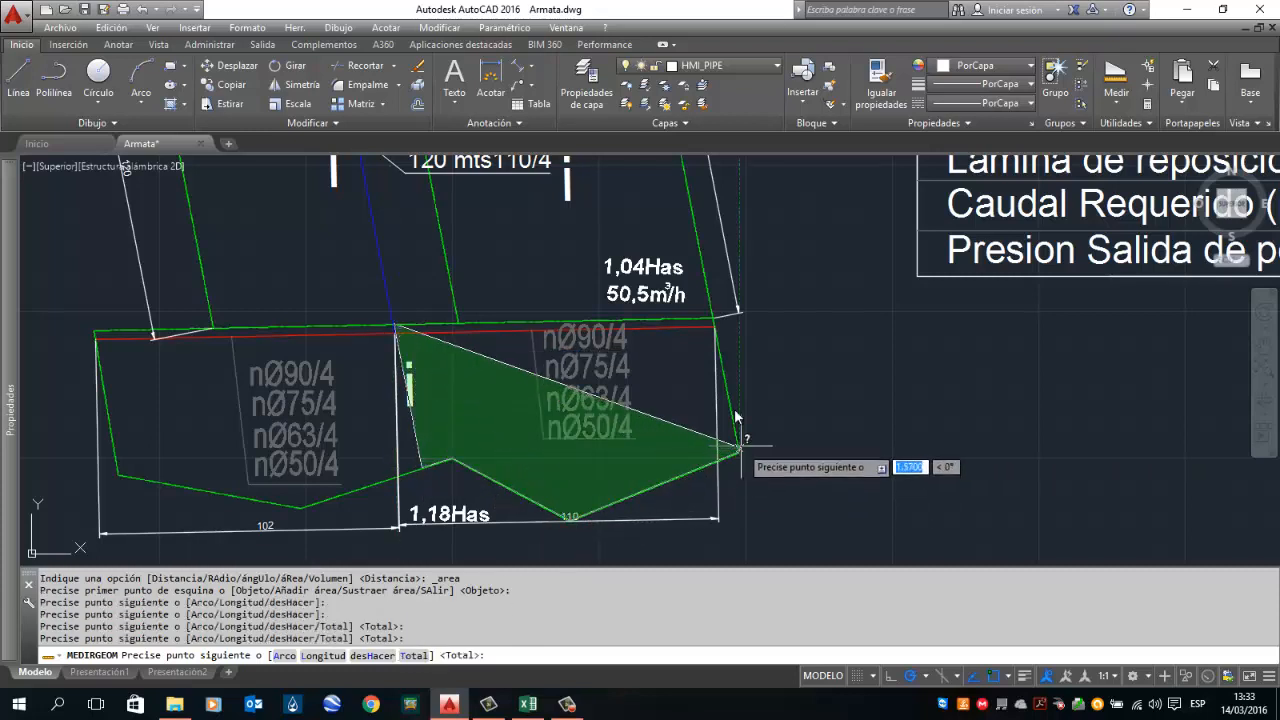
pyautogui.click(714, 321)
pyautogui.press('Return')
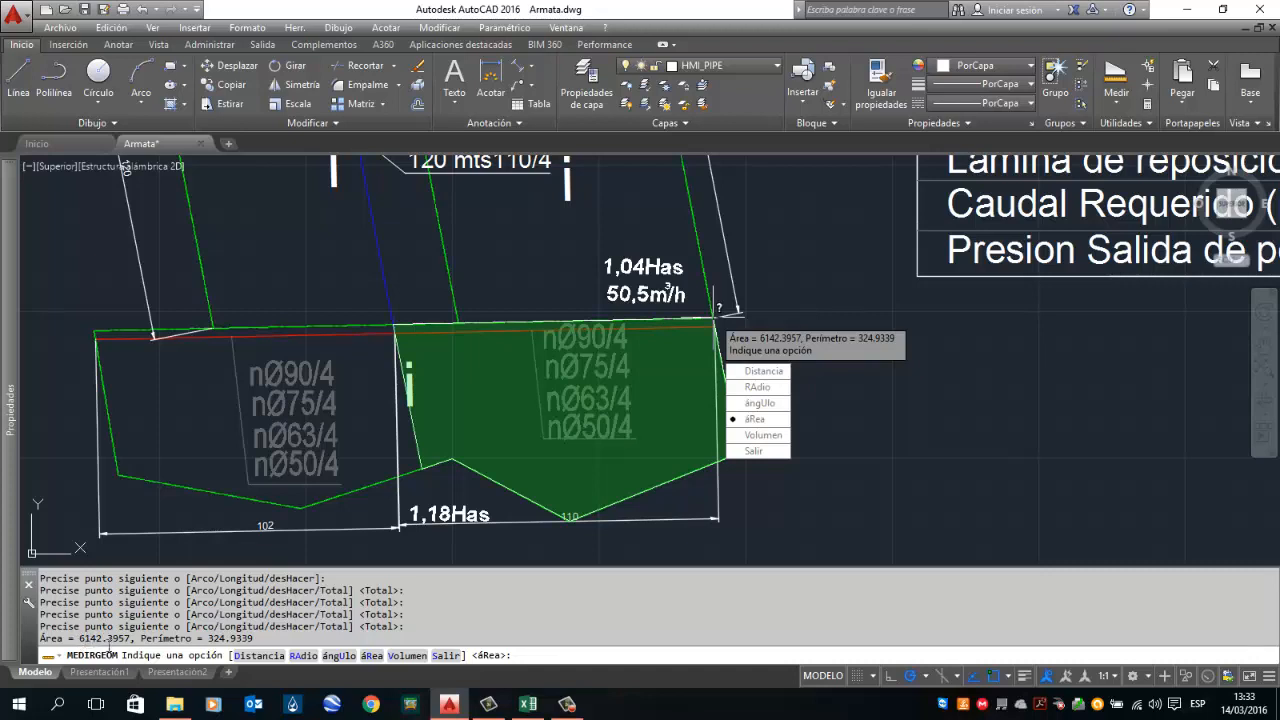
# Step: In the calculator, set the lot as not rectangular
pyautogui.click(528, 704)
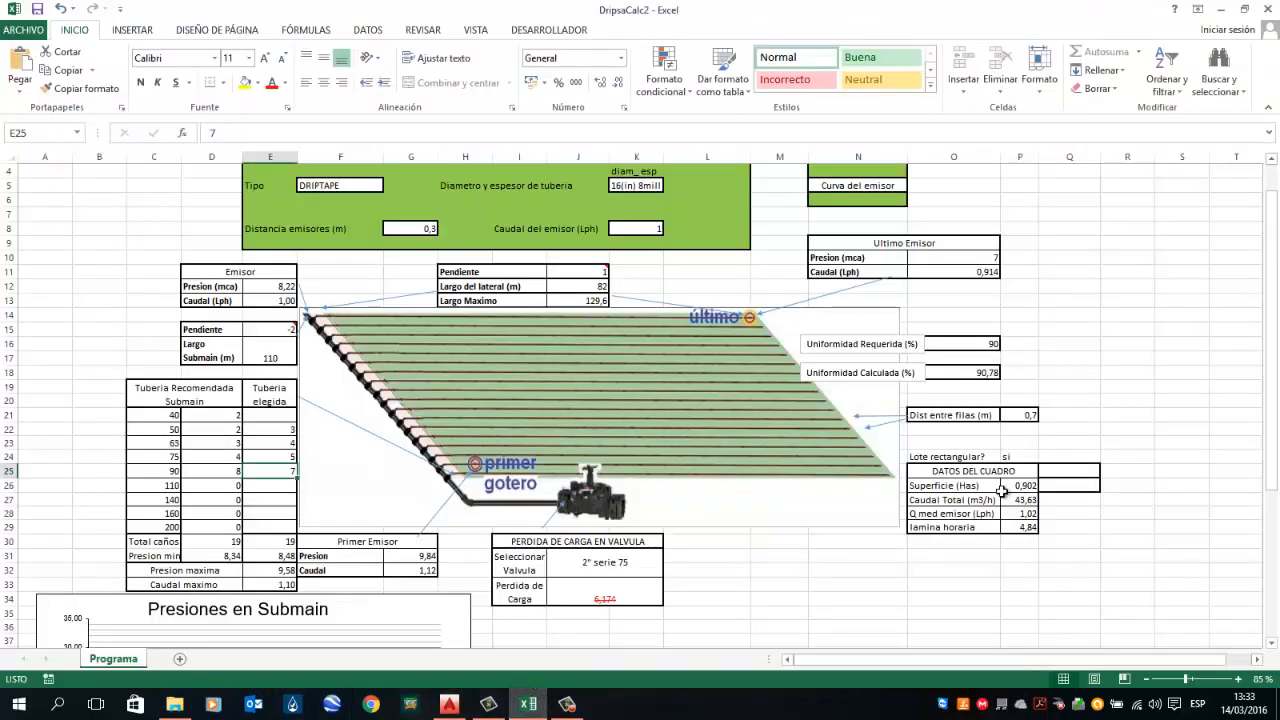
pyautogui.click(946, 457)
pyautogui.click(1008, 458)
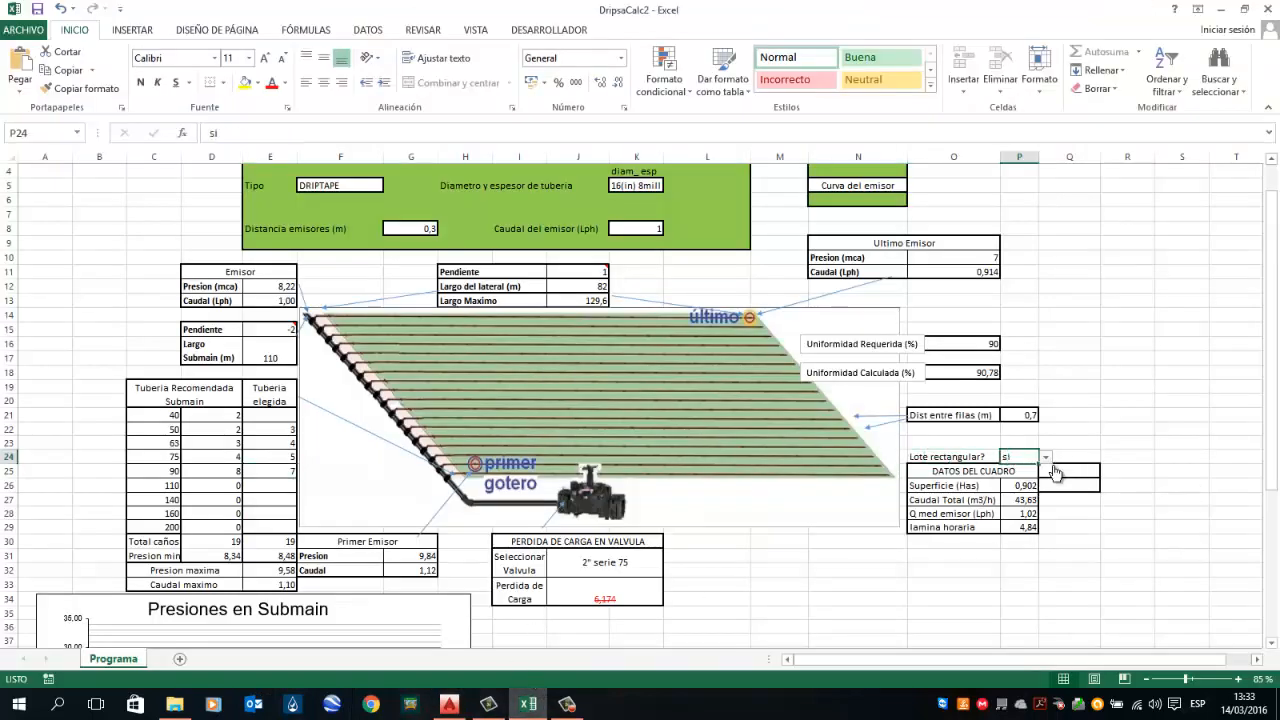
pyautogui.click(1045, 457)
pyautogui.click(1020, 484)
# Step: Enter the plot surface as 0,6142 ha in the Colocar Sup cell
pyautogui.click(1069, 485)
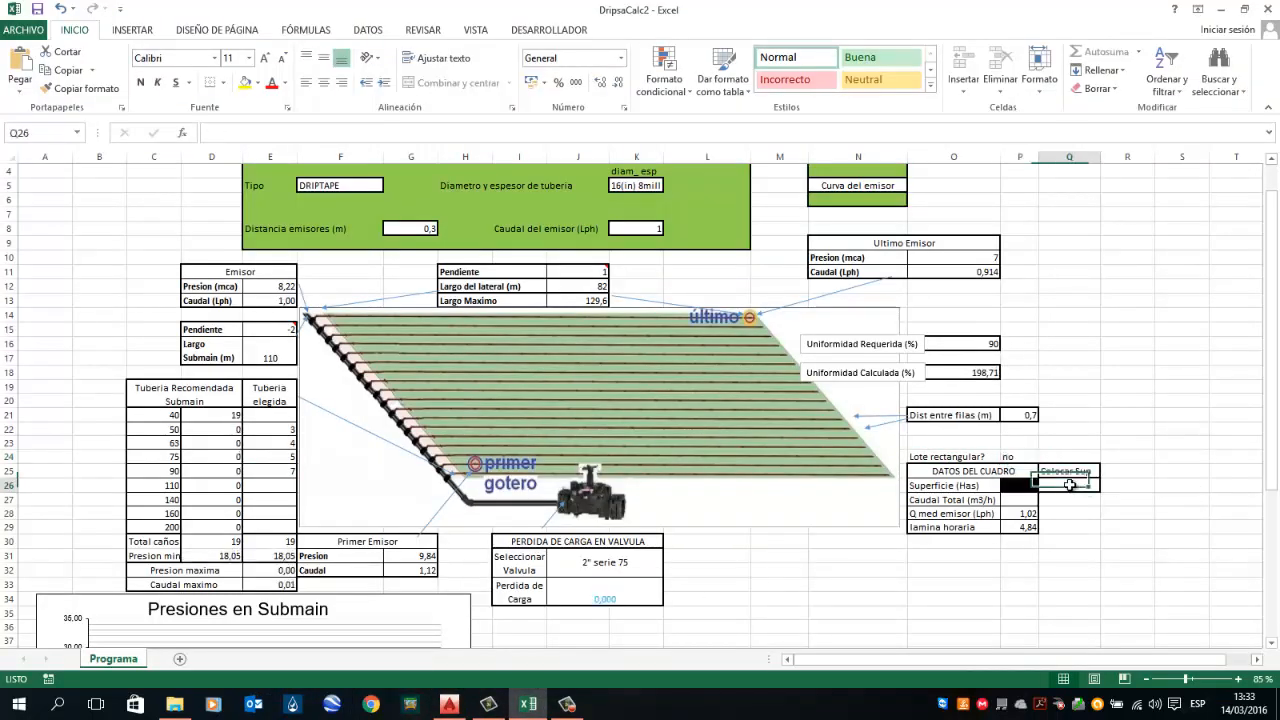
pyautogui.click(1066, 472)
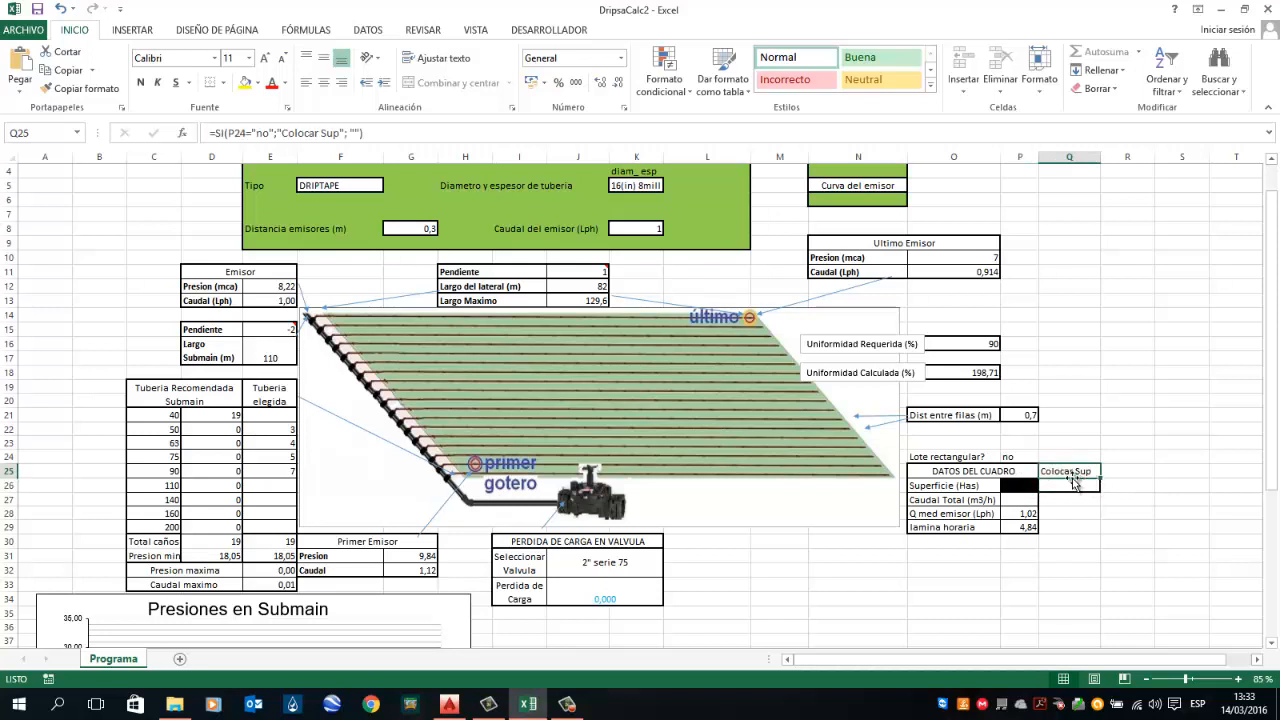
pyautogui.click(1072, 484)
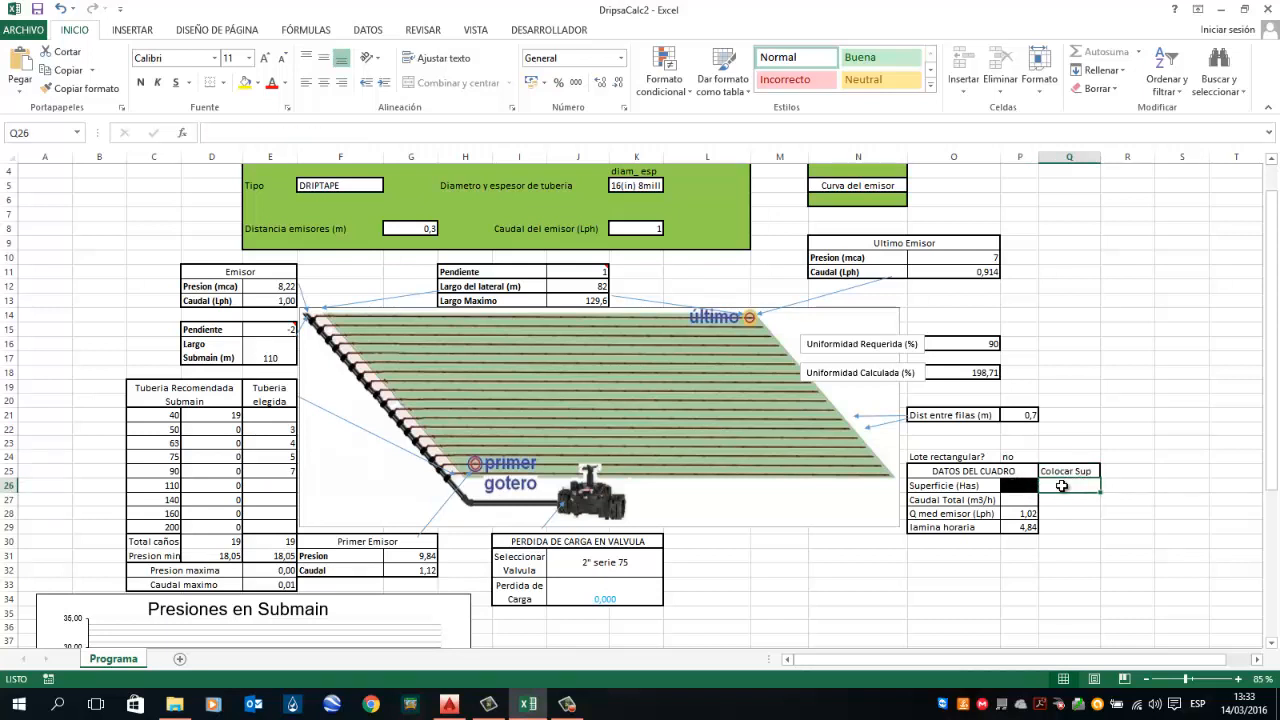
pyautogui.doubleClick(1062, 485)
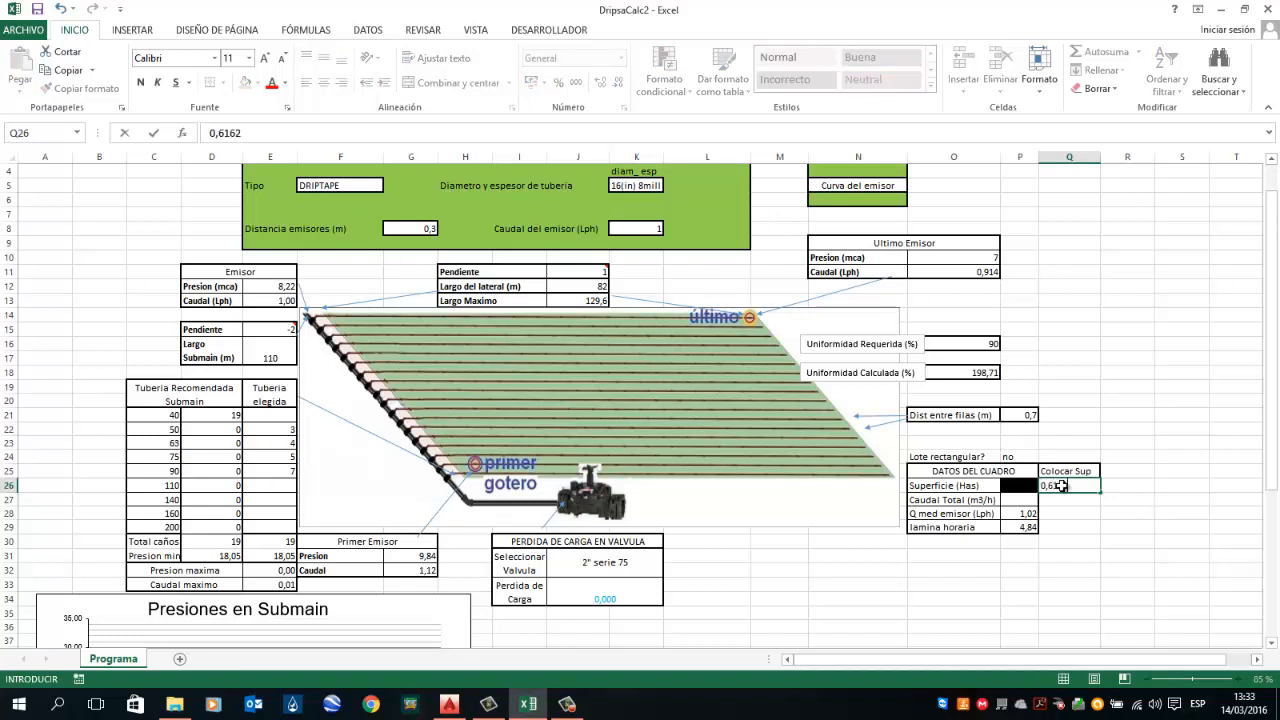
pyautogui.press('Return')
pyautogui.click(449, 706)
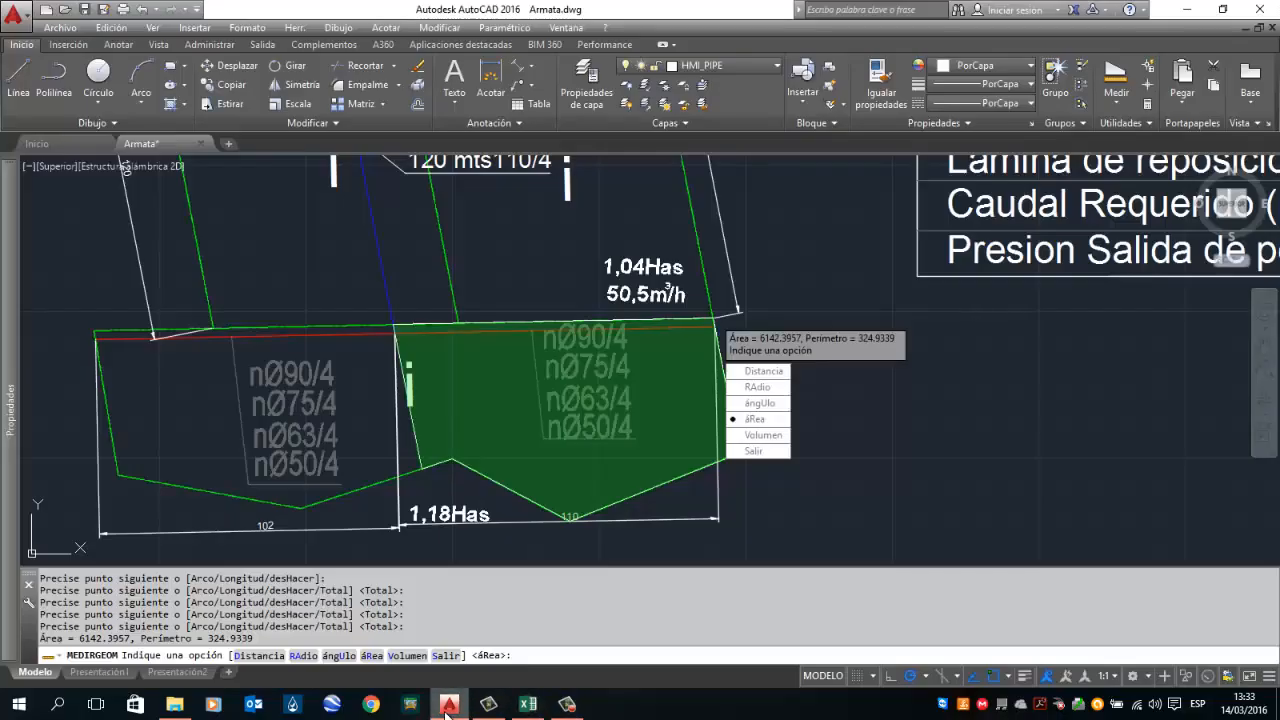
pyautogui.click(527, 704)
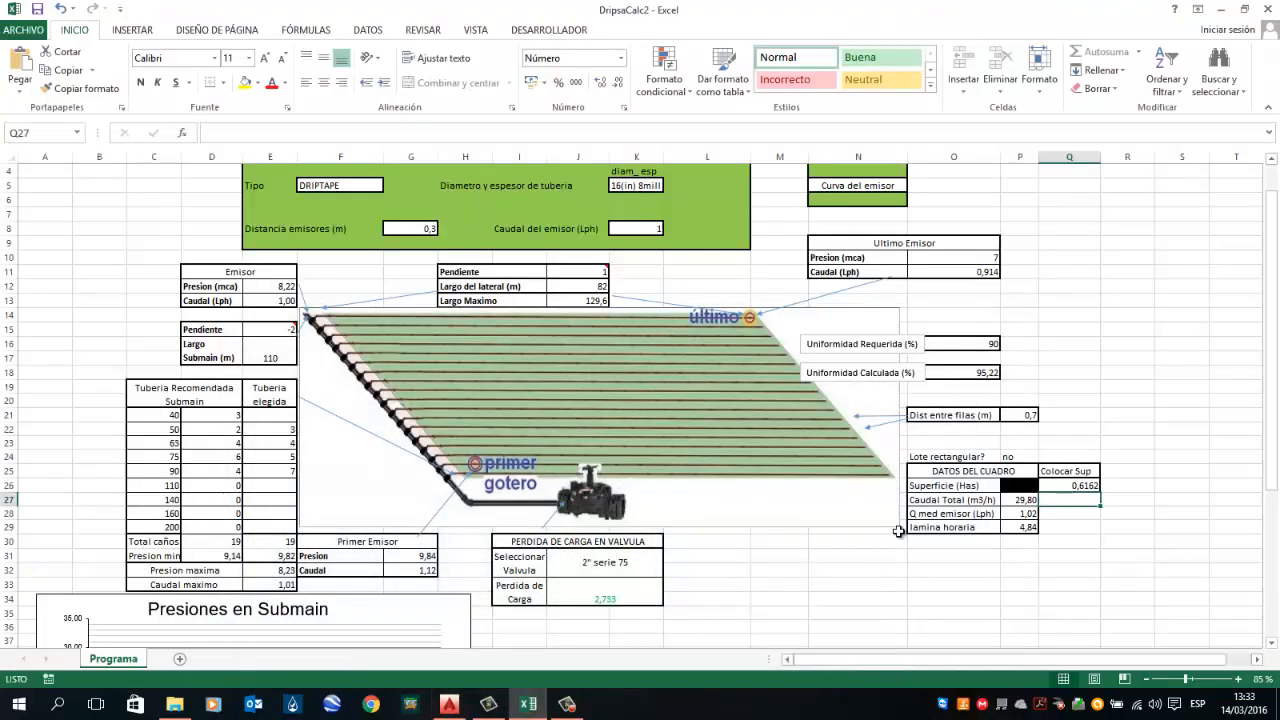
pyautogui.doubleClick(1090, 485)
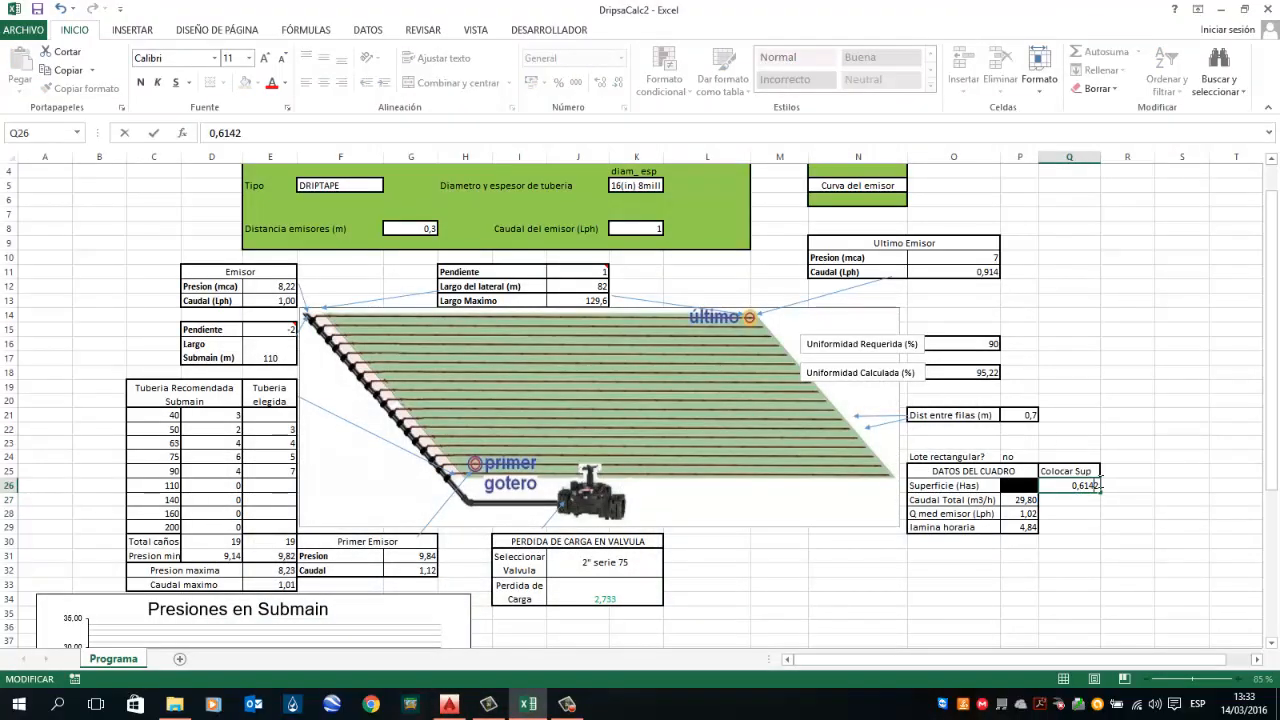
pyautogui.click(1025, 499)
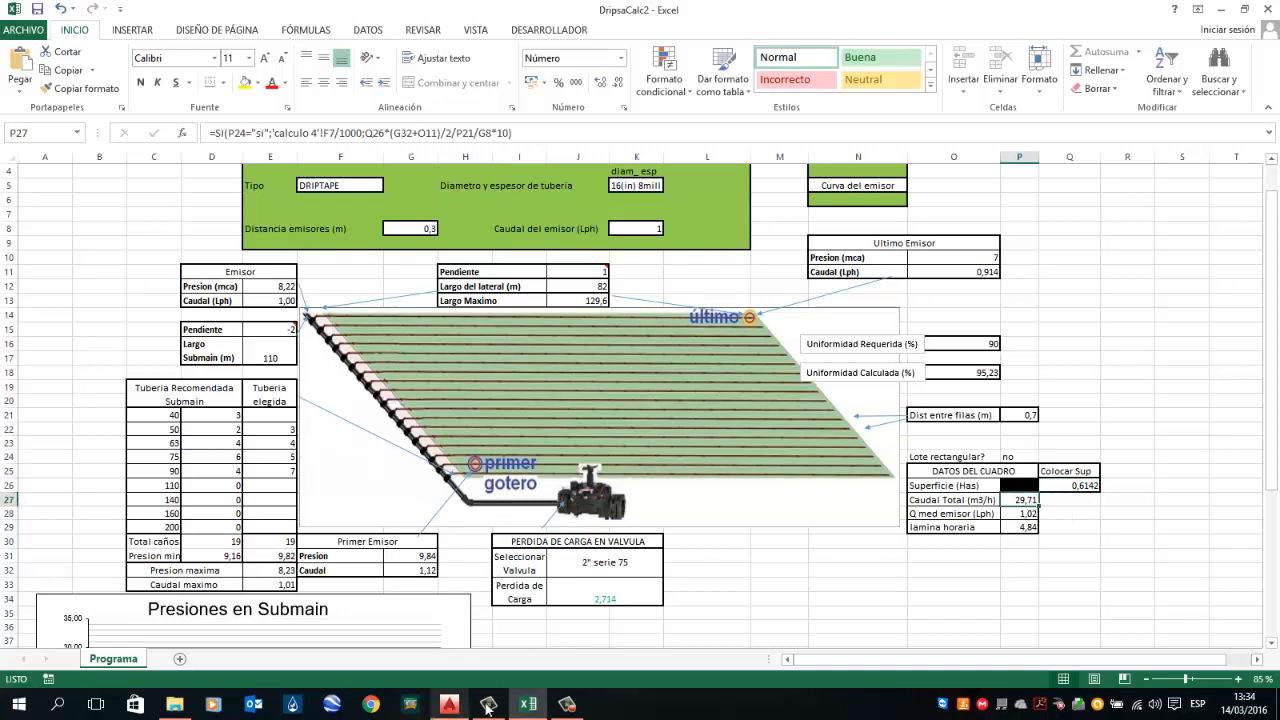
# Step: In the AutoCAD plan, measure the length of the right section's side edge
pyautogui.click(449, 706)
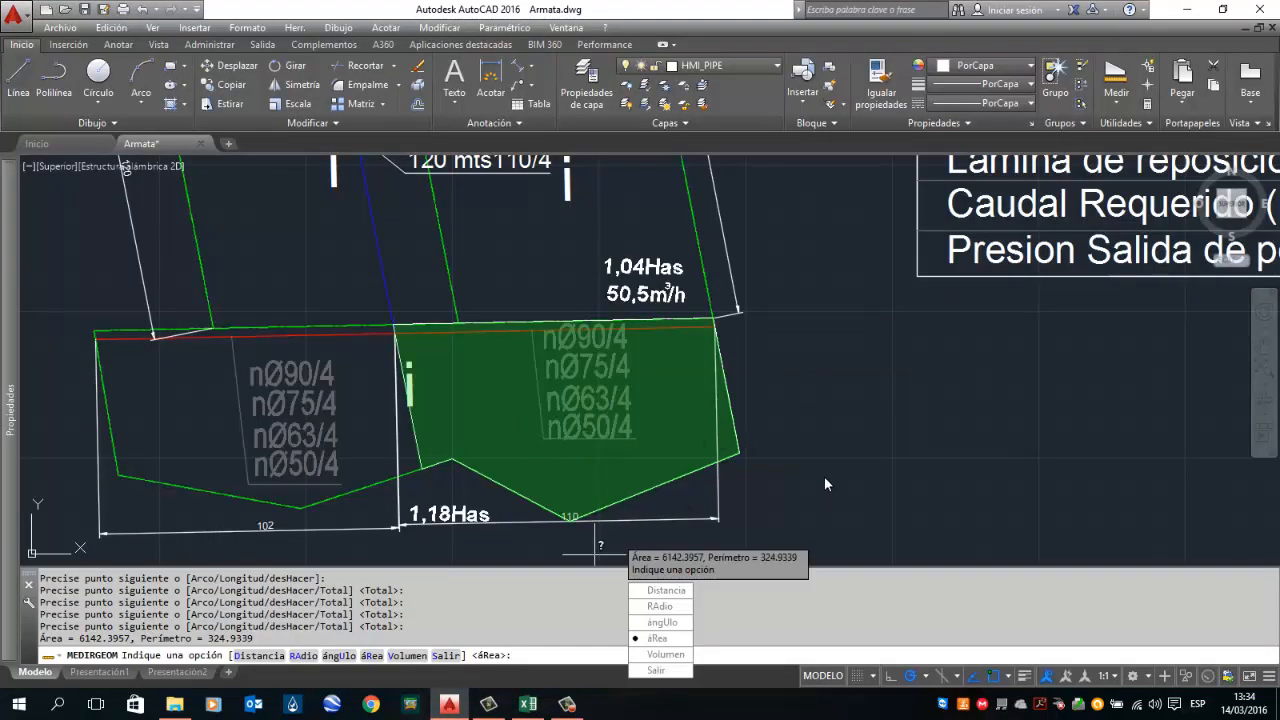
pyautogui.click(1116, 104)
pyautogui.click(1118, 130)
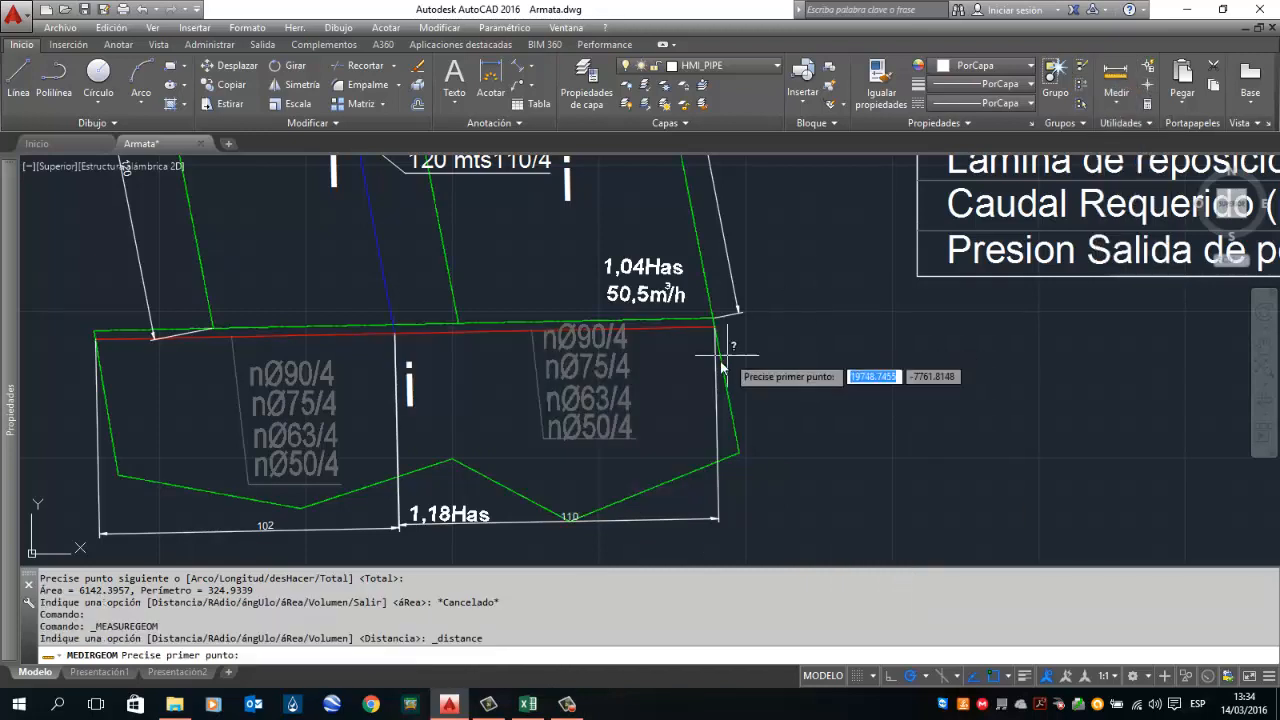
pyautogui.click(715, 317)
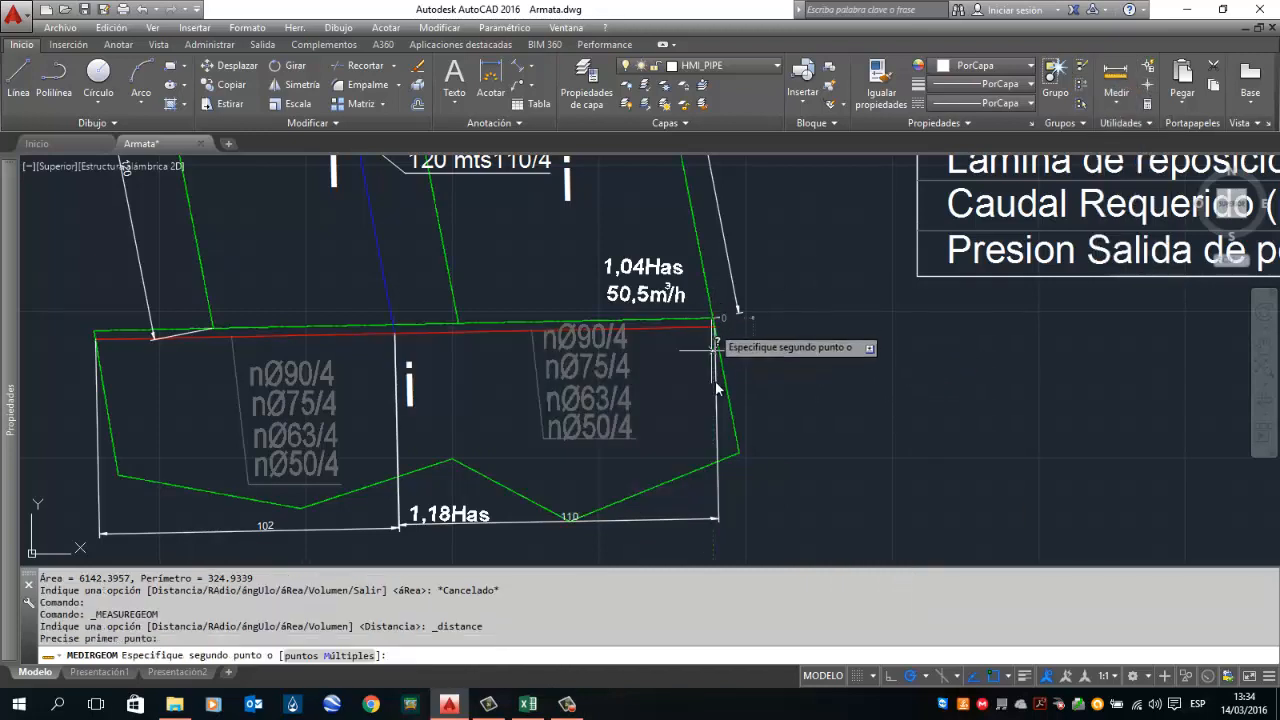
pyautogui.click(741, 455)
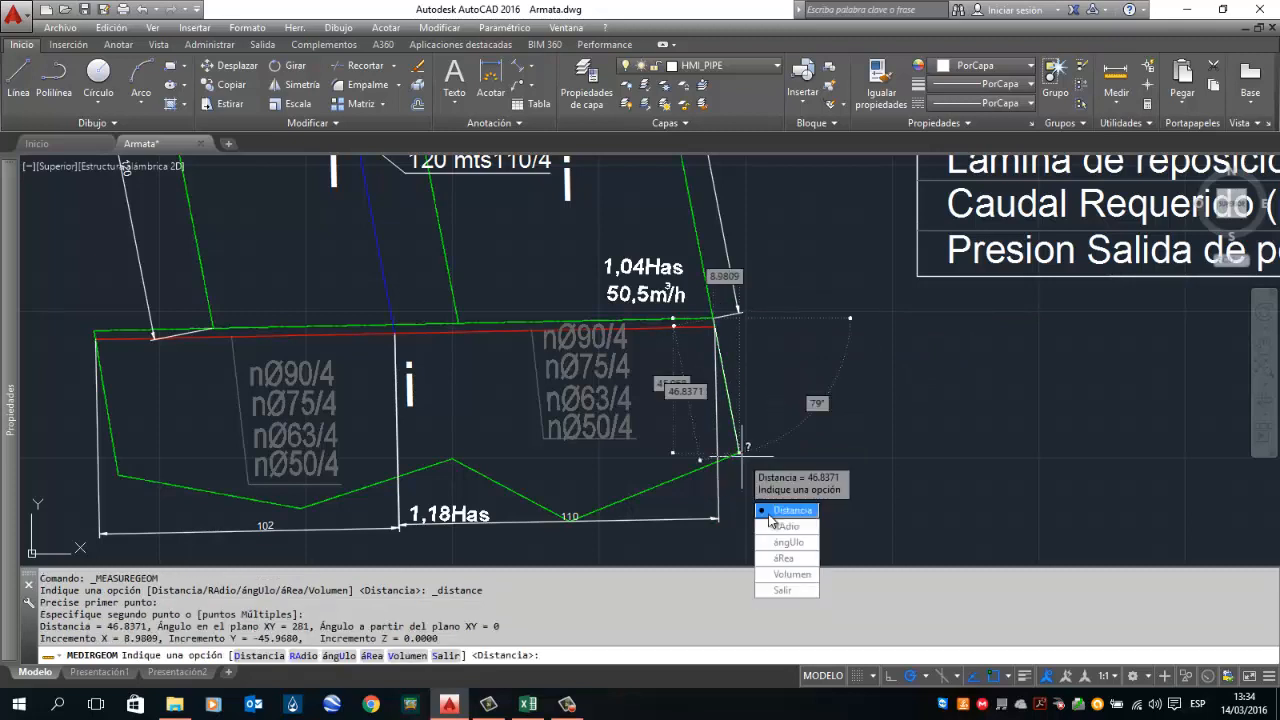
# Step: In the calculator, set the lateral length to 46 m and the slope to -1
pyautogui.click(527, 704)
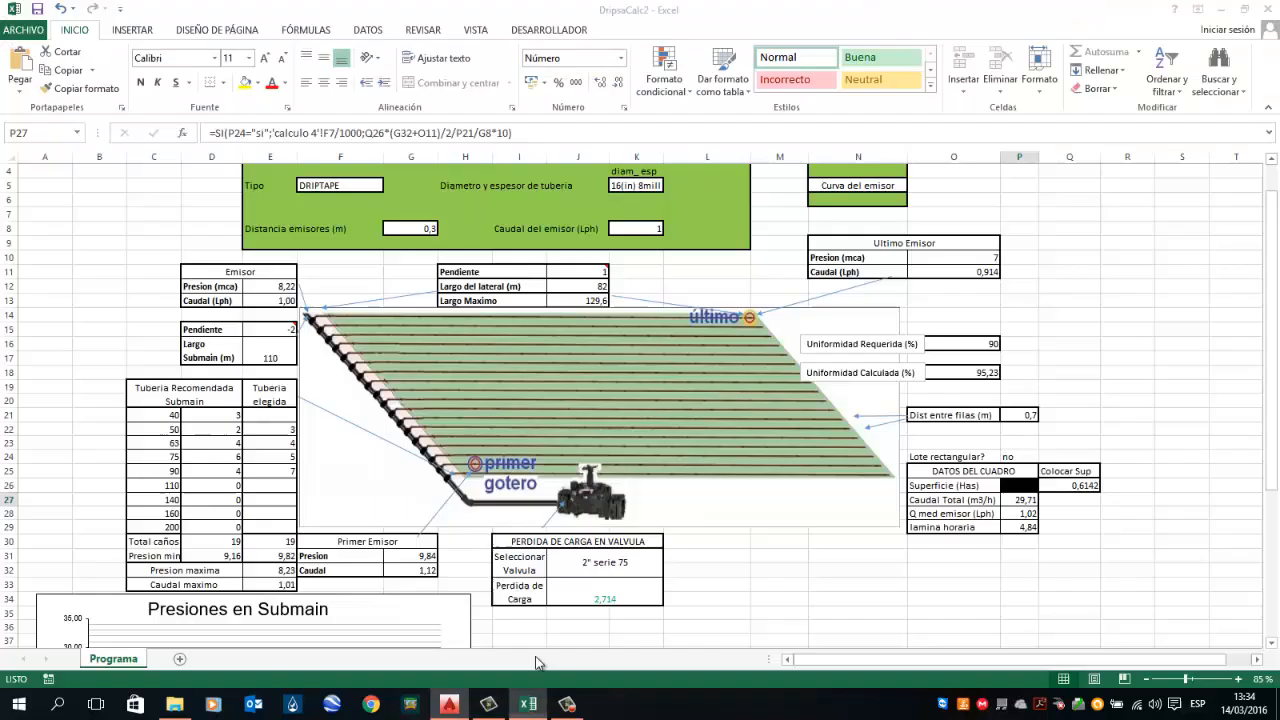
pyautogui.click(583, 285)
pyautogui.write('46')
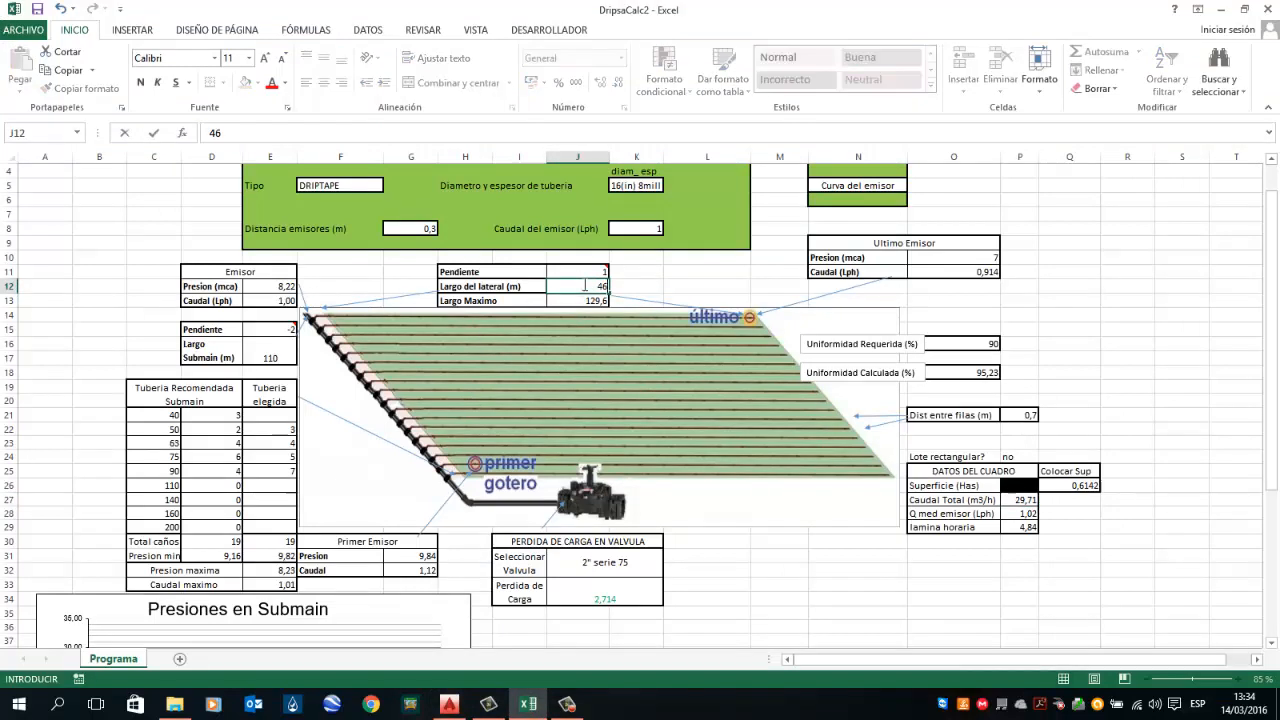
pyautogui.press('Return')
pyautogui.press('Up')
pyautogui.press('Up')
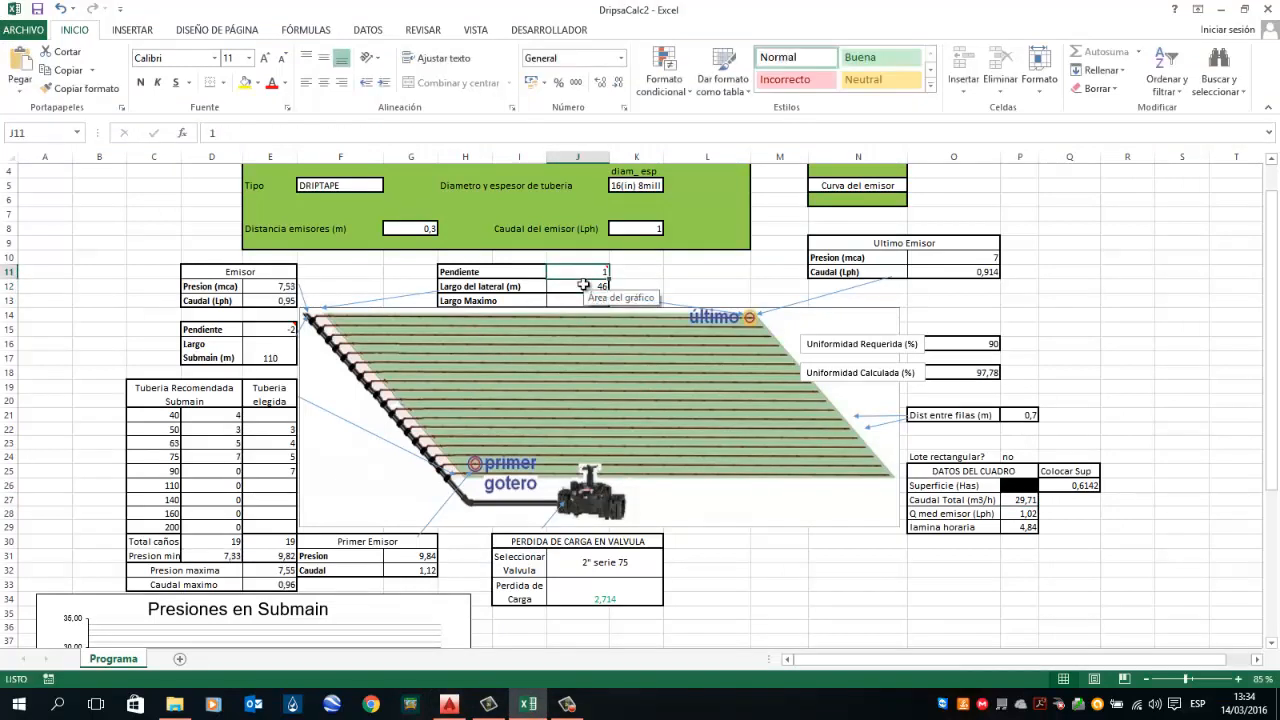
pyautogui.write('-1')
pyautogui.press('Return')
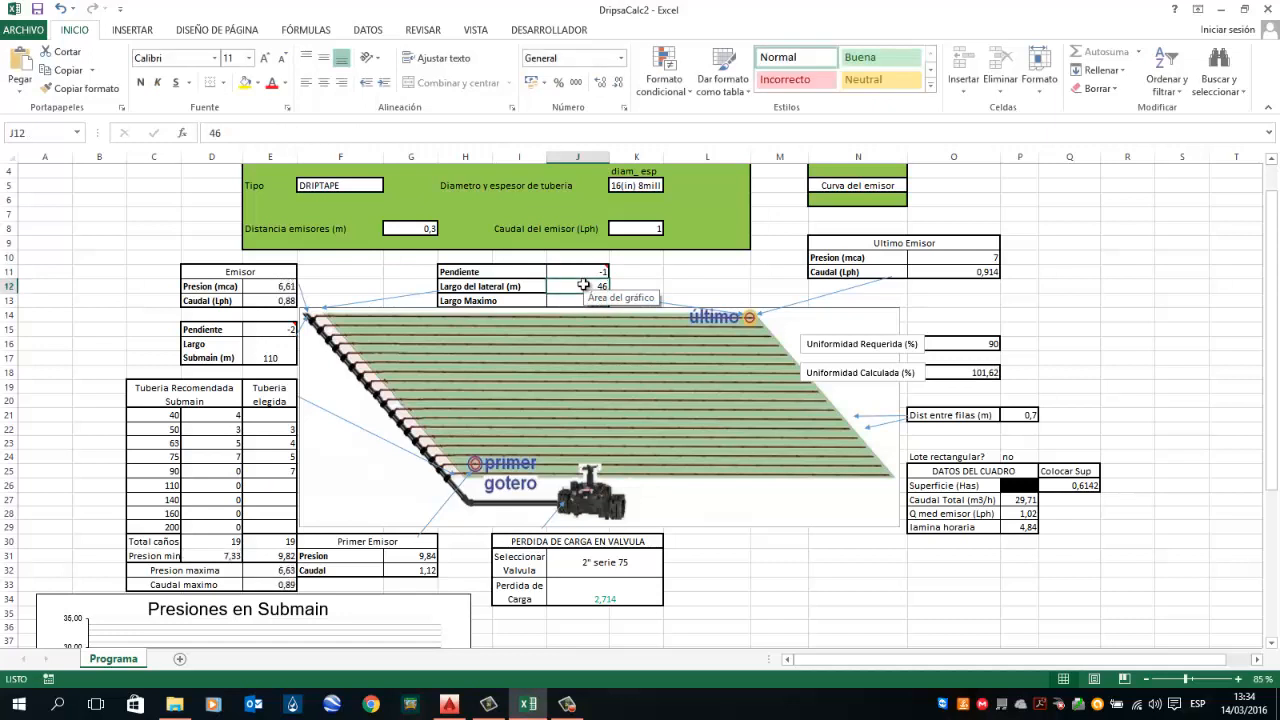
# Step: Clear the chosen number of 90 submain pipes
pyautogui.press('Down')
pyautogui.press('Down')
pyautogui.press('Down')
pyautogui.press('Down')
pyautogui.press('Down')
pyautogui.press('Down')
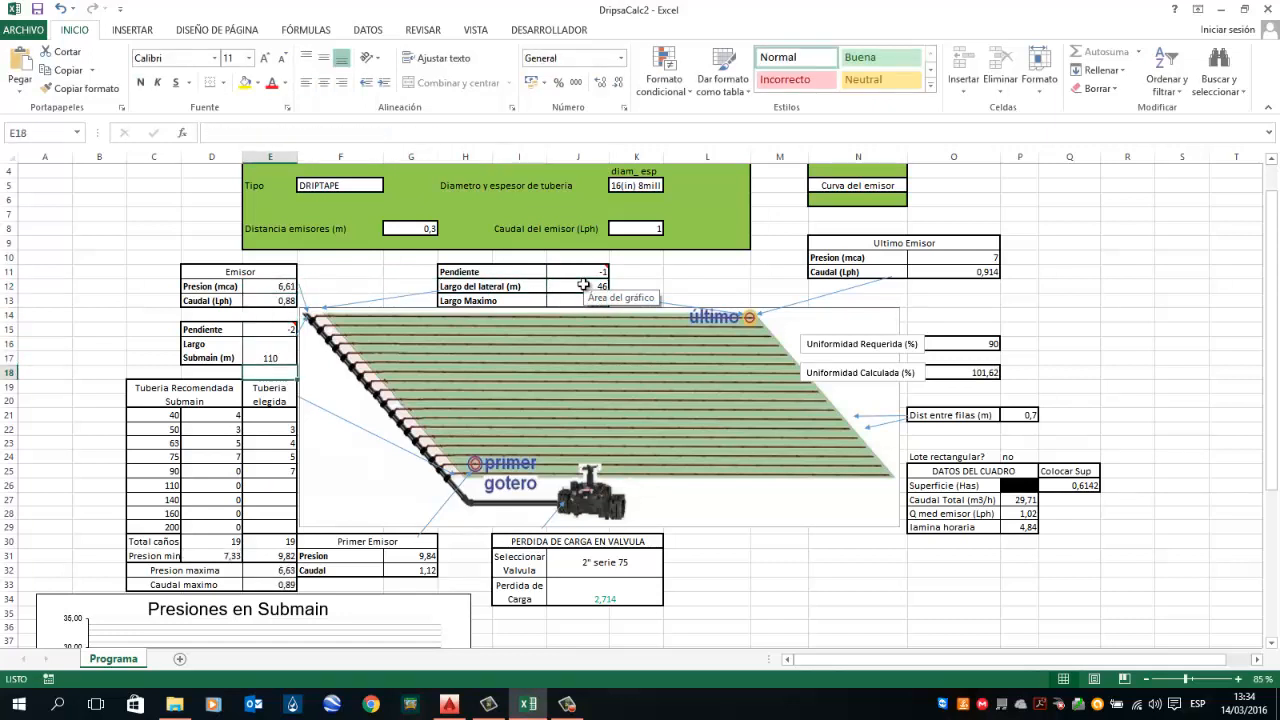
pyautogui.press('Down')
pyautogui.press('Down')
pyautogui.press('Down')
pyautogui.press('Down')
pyautogui.press('Down')
pyautogui.press('Down')
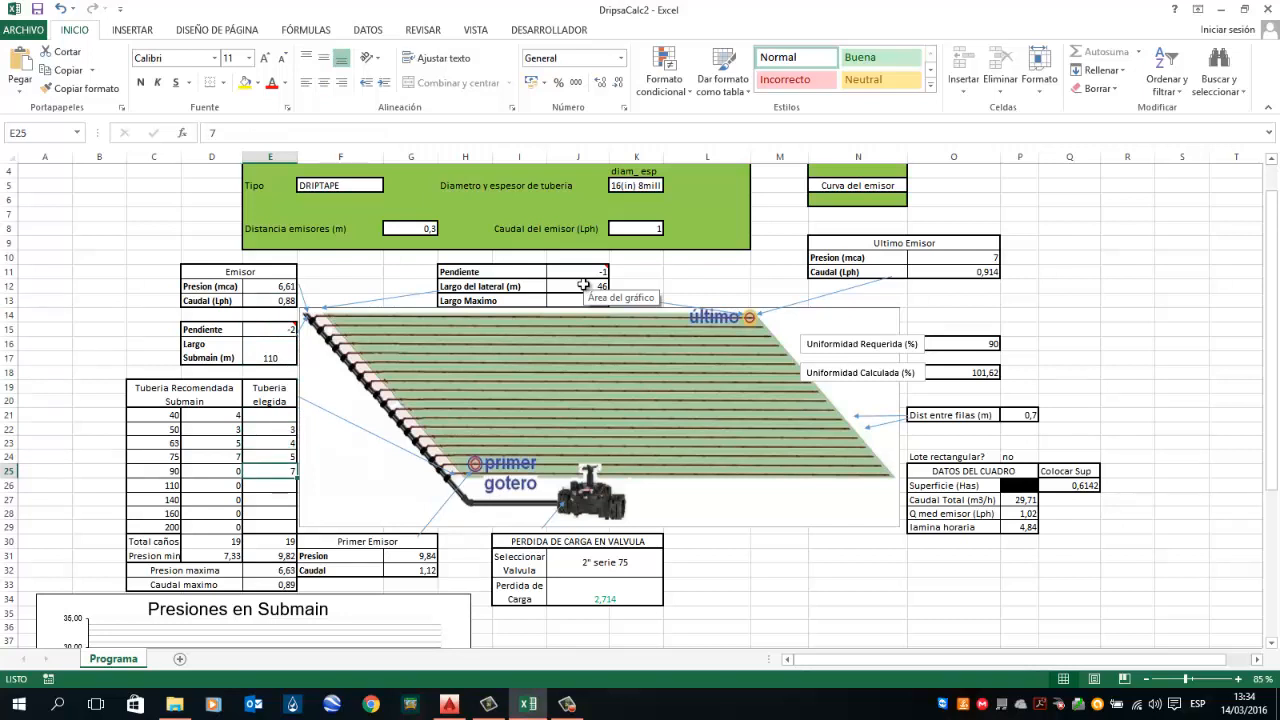
pyautogui.press('Delete')
pyautogui.press('Up')
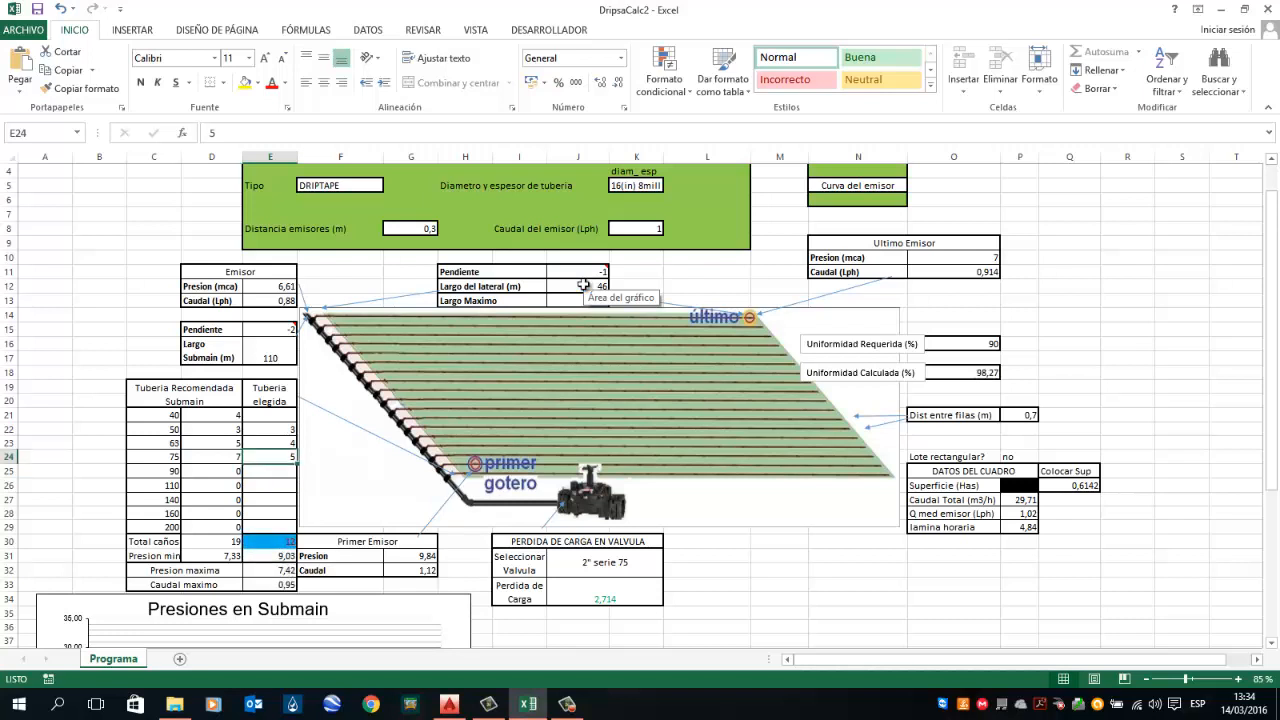
# Step: Set the chosen submain pipes of 75 and 63 to 7 each
pyautogui.write('7')
pyautogui.press('Return')
pyautogui.press('Up')
pyautogui.press('Up')
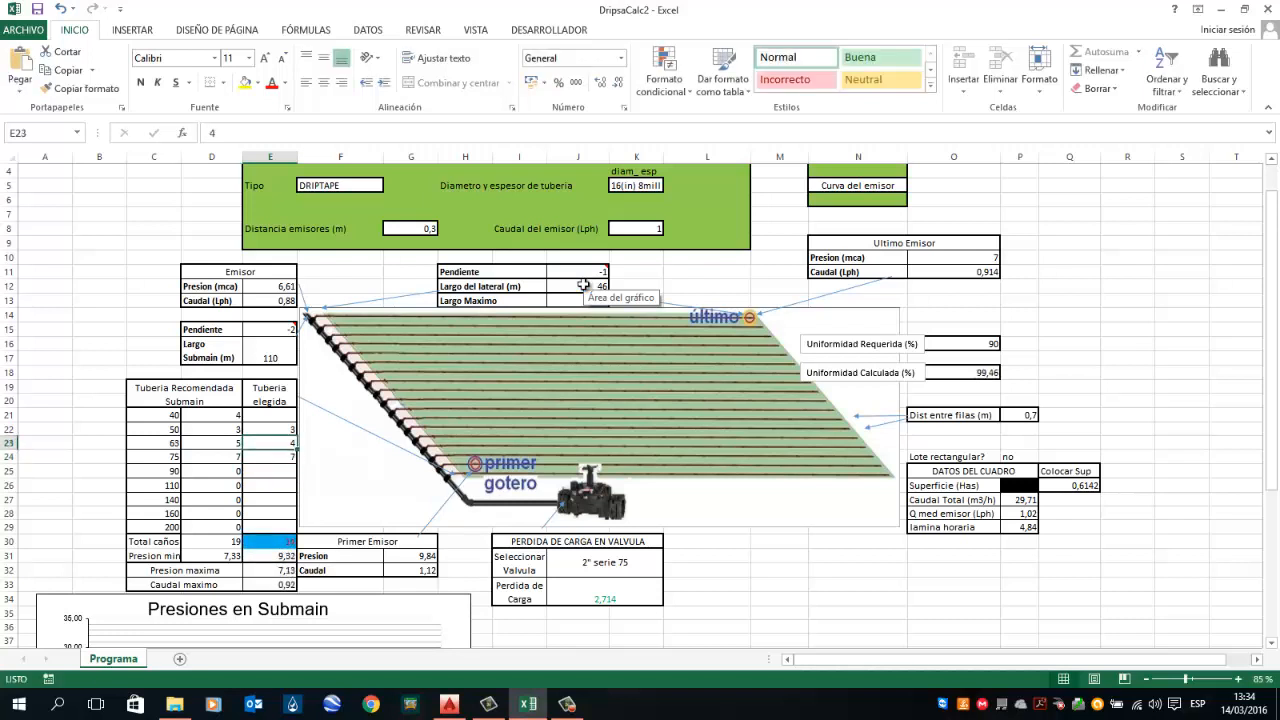
pyautogui.write('10')
pyautogui.press('Return')
pyautogui.press('Up')
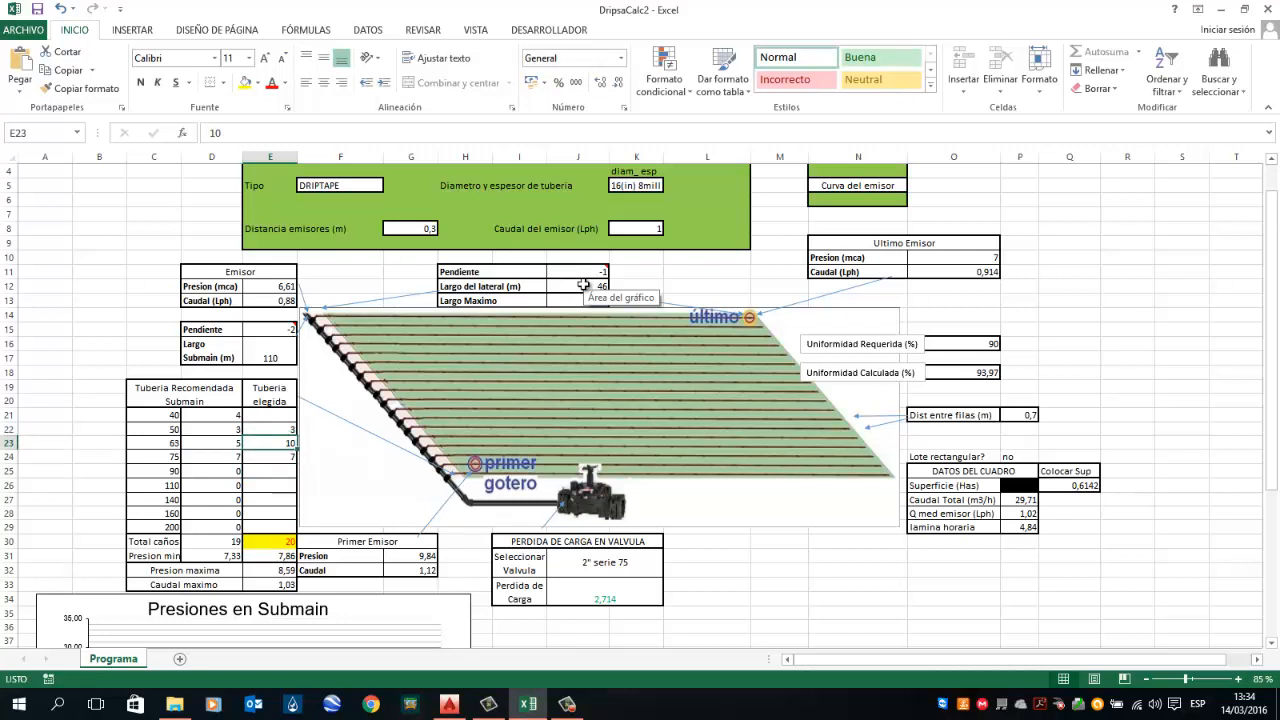
pyautogui.write('74')
pyautogui.press('Return')
pyautogui.press('Up')
pyautogui.write('7')
pyautogui.press('Up')
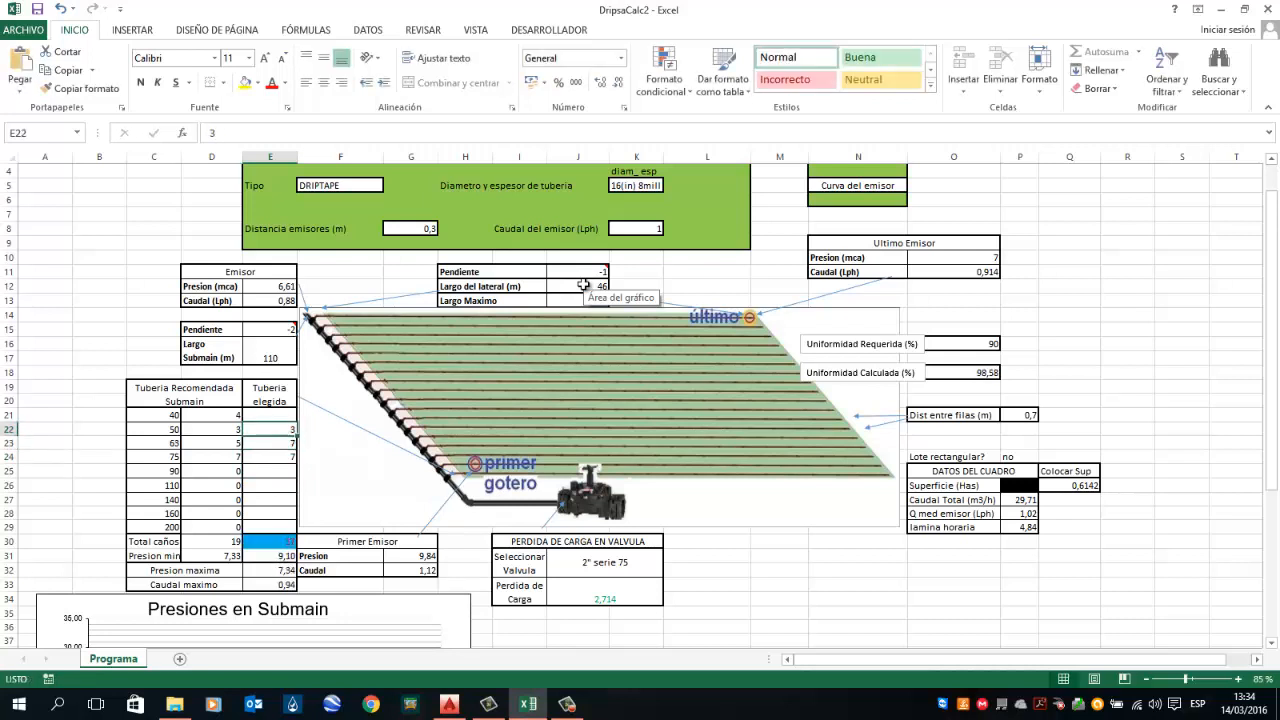
# Step: Set the chosen number of 50 submain pipes to 5
pyautogui.write('4')
pyautogui.hotkey('ctrl', 'Return')
pyautogui.write('5')
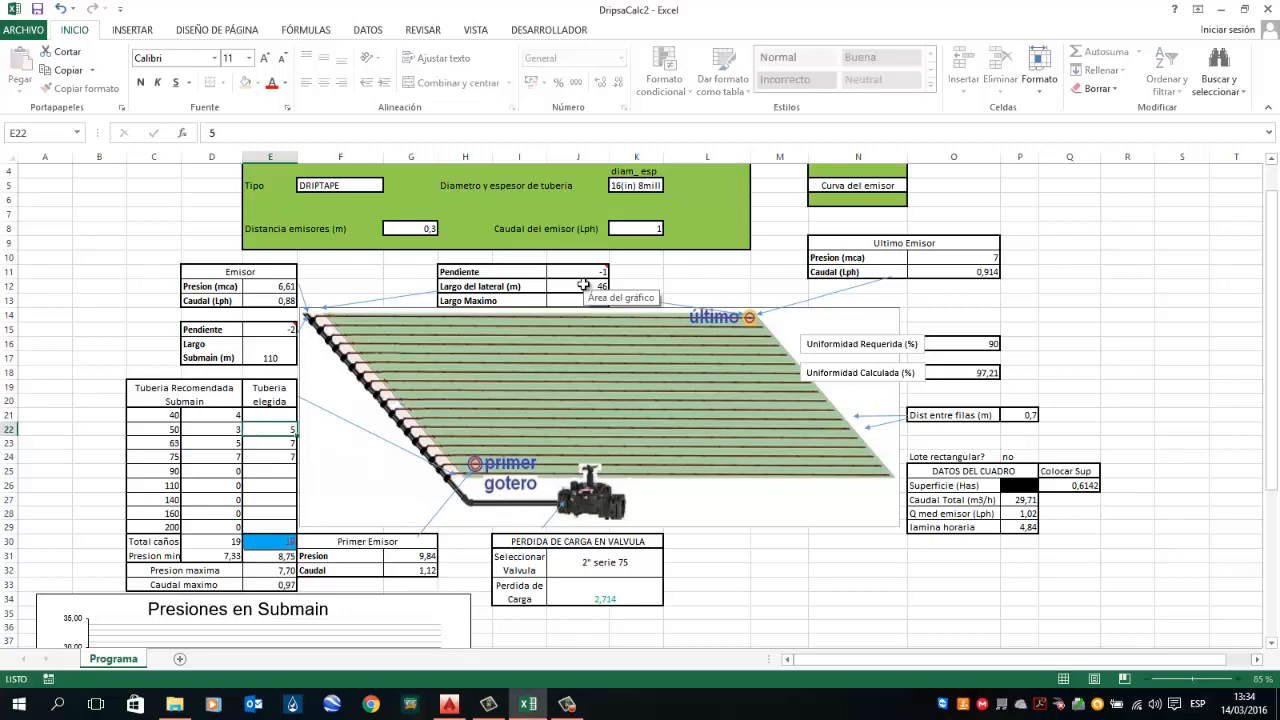
pyautogui.hotkey('ctrl', 'Return')
pyautogui.press('Down')
pyautogui.press('Down')
pyautogui.press('Down')
pyautogui.press('Down')
pyautogui.press('Down')
pyautogui.press('Down')
pyautogui.press('Down')
pyautogui.press('Down')
pyautogui.press('Down')
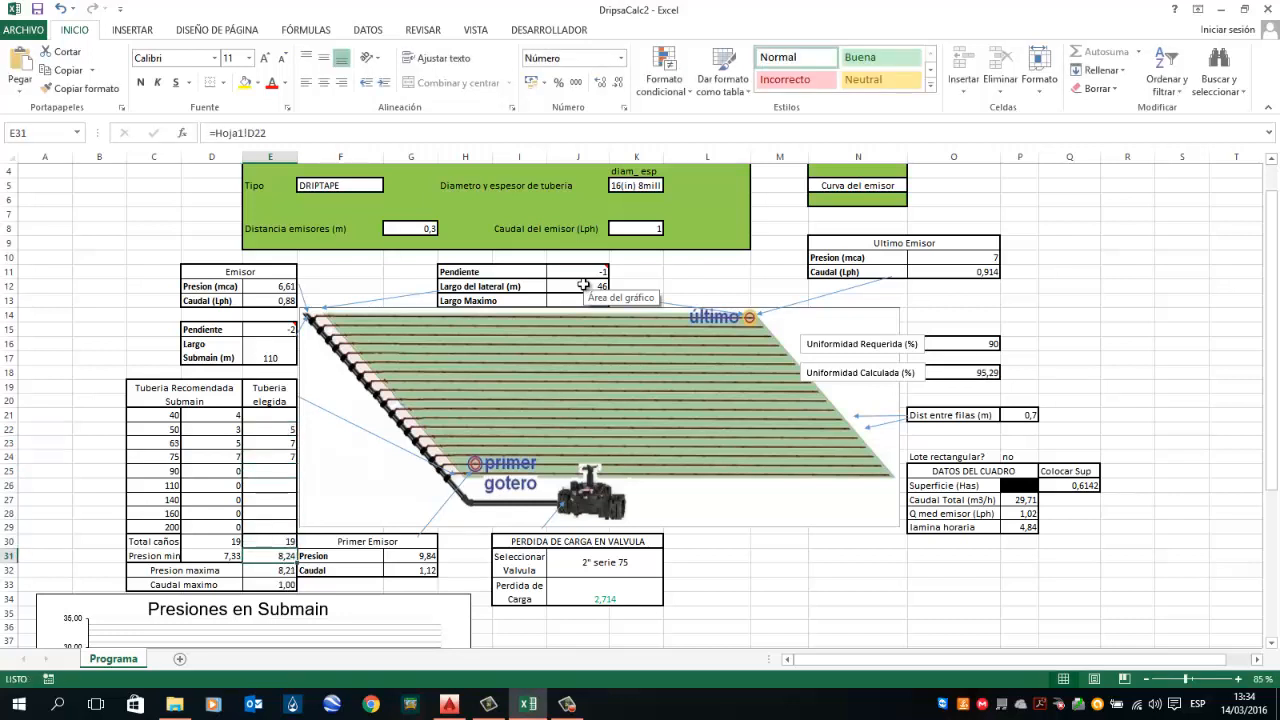
# Step: Set the chosen number of 75 submain pipes to 5 and of 50 submain pipes to 7
pyautogui.press('Up')
pyautogui.press('Up')
pyautogui.press('Up')
pyautogui.press('Up')
pyautogui.press('Up')
pyautogui.press('Up')
pyautogui.press('Up')
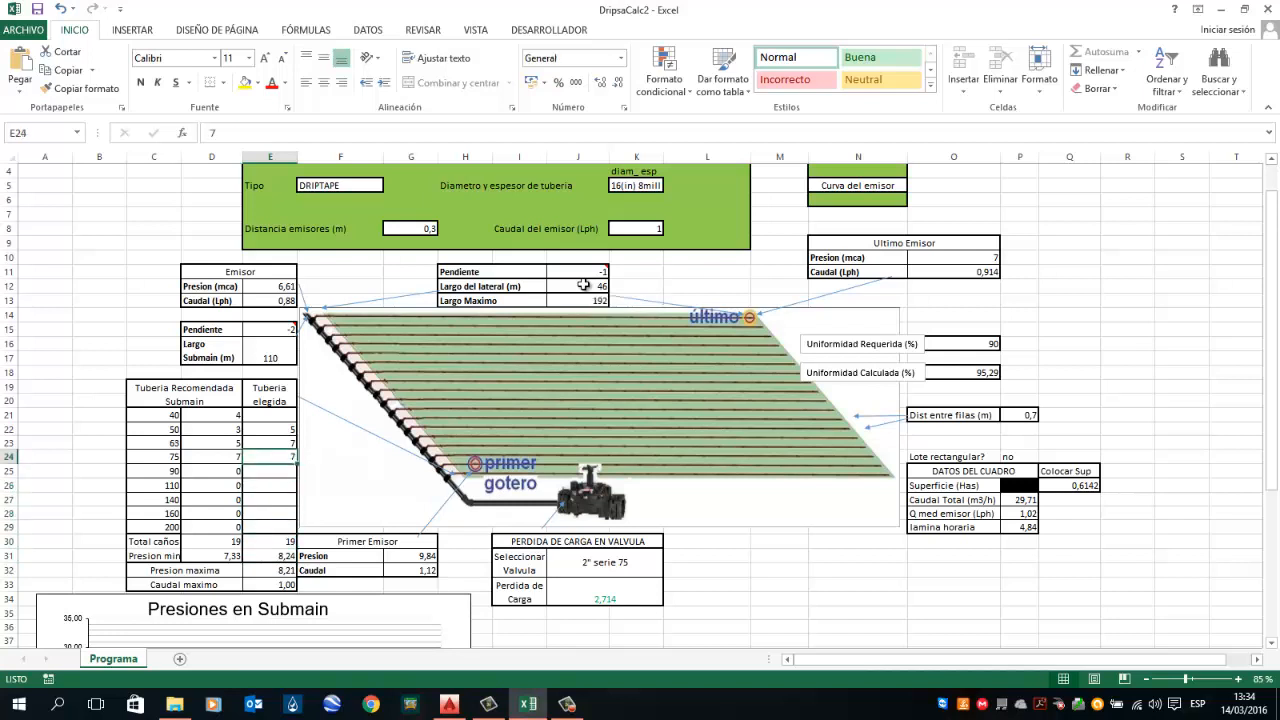
pyautogui.write('5')
pyautogui.press('Up')
pyautogui.write('7')
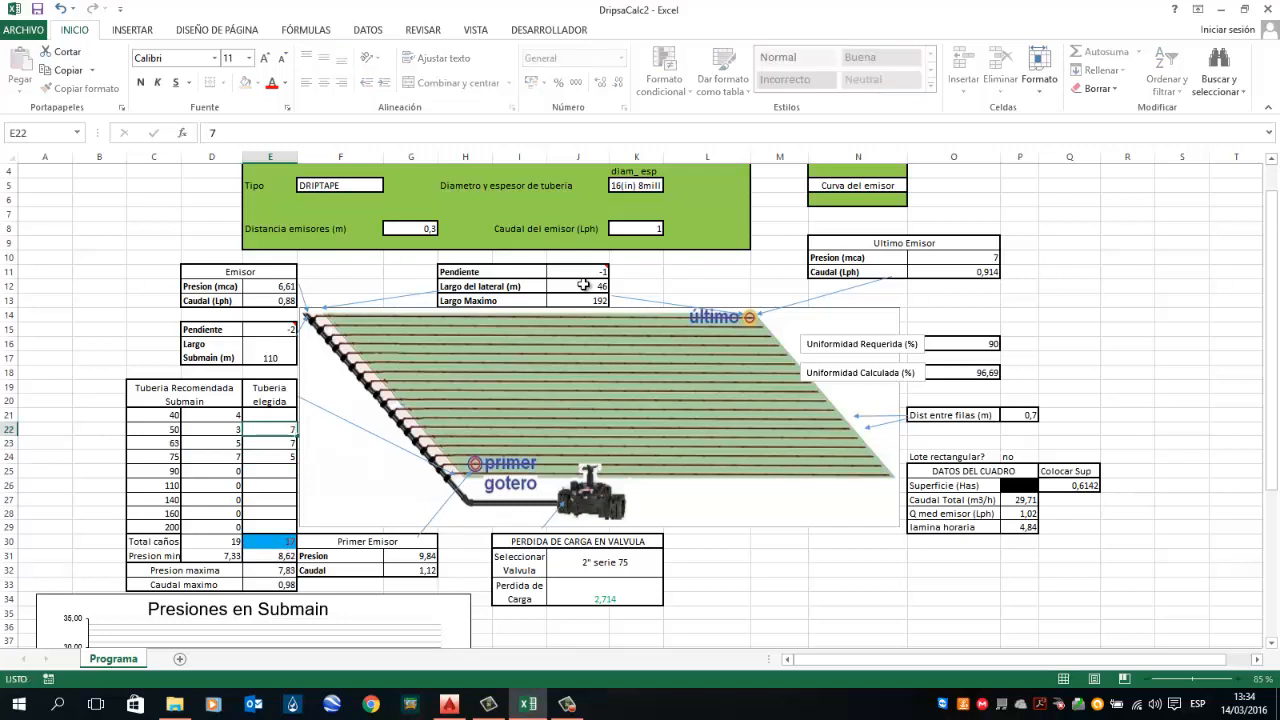
pyautogui.press('Return')
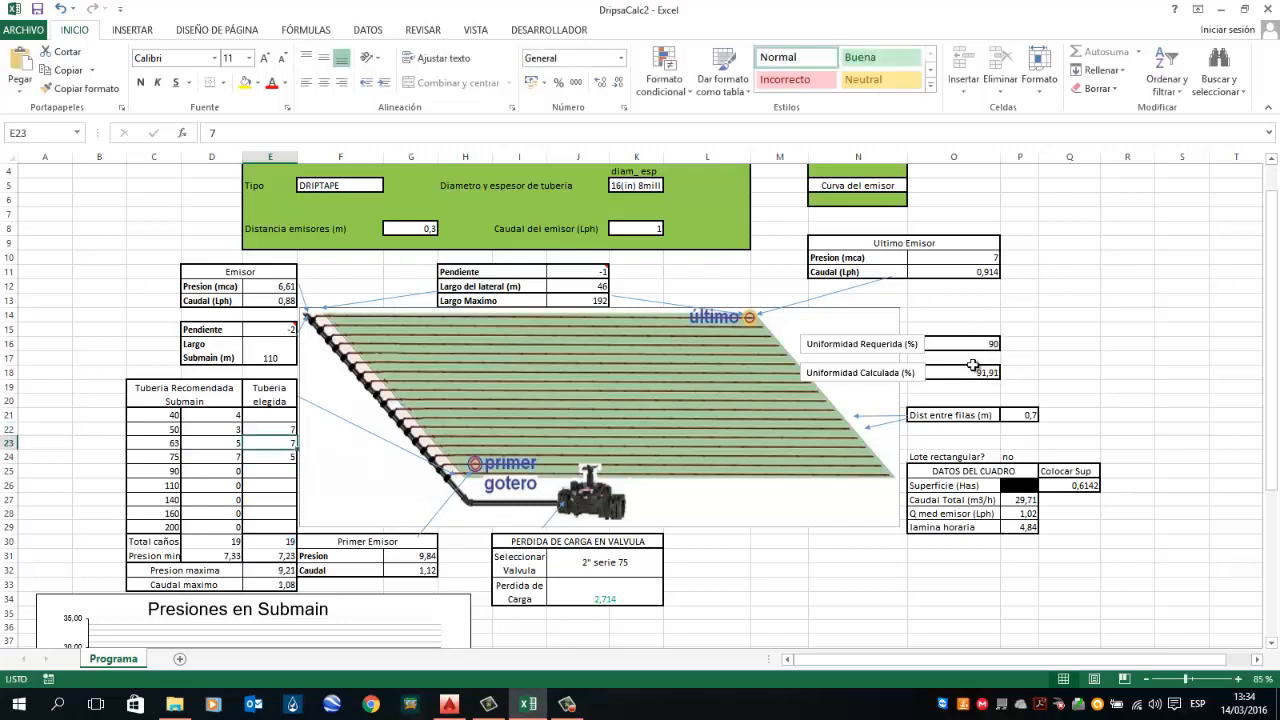
# Step: Open the rectangular-plot option list and choose no
pyautogui.click(1078, 487)
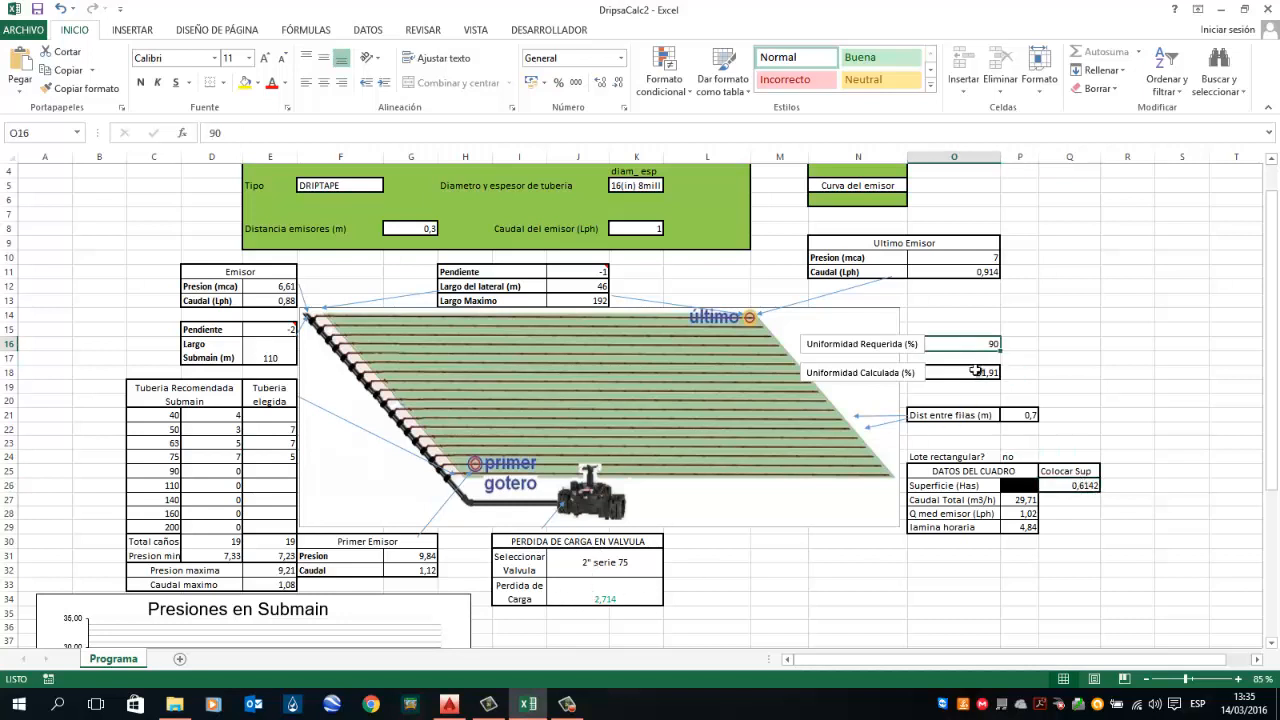
pyautogui.click(1010, 460)
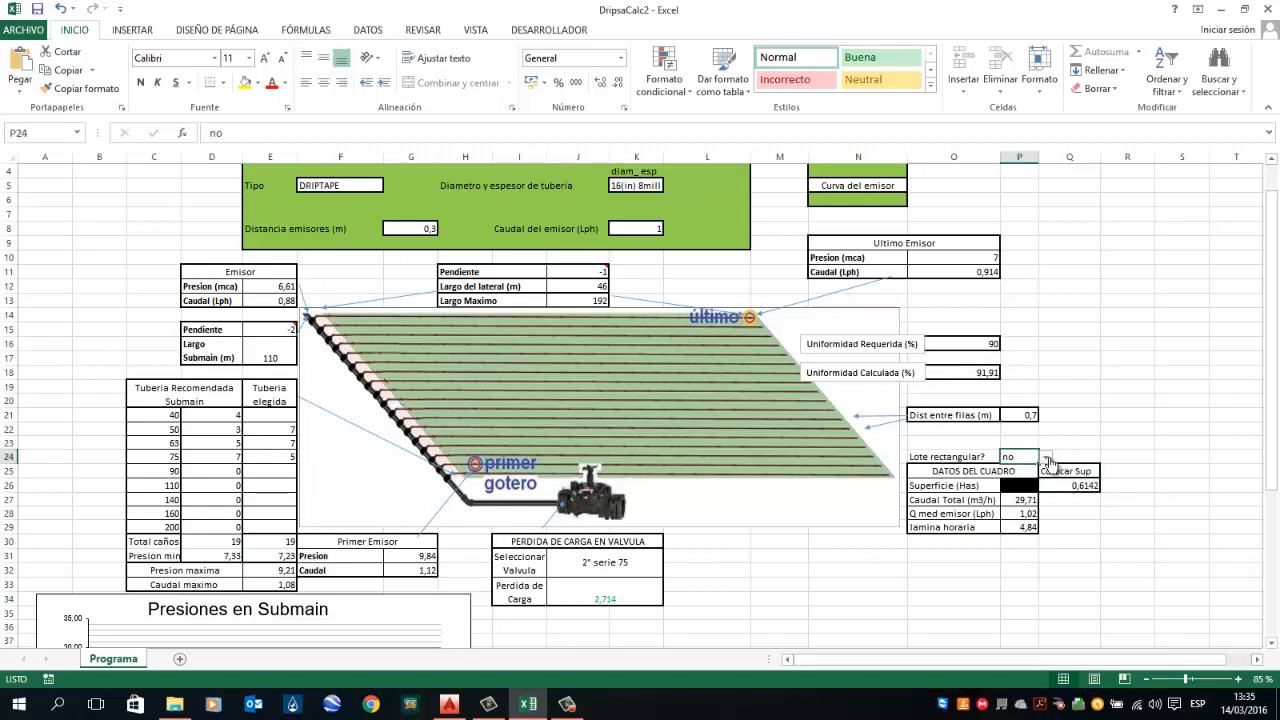
pyautogui.click(1045, 457)
pyautogui.click(1012, 477)
pyautogui.scroll(1, 671, 263)
pyautogui.scroll(-2, 671, 263)
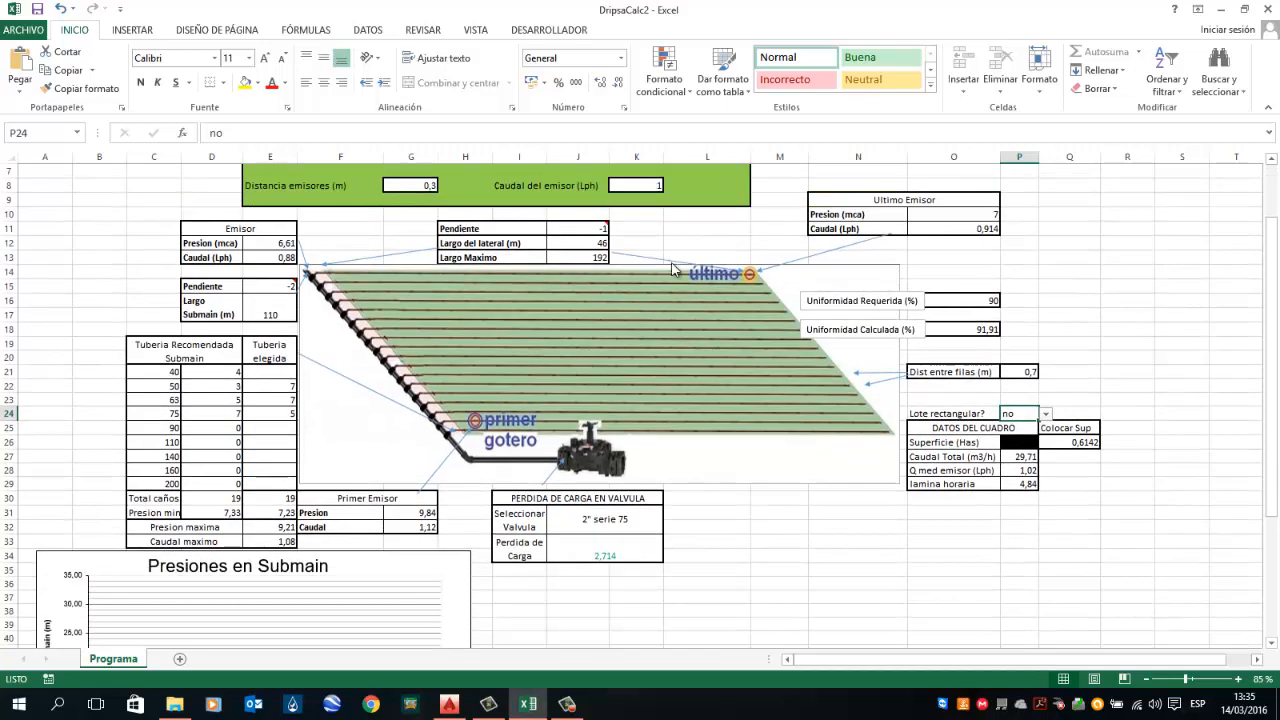
pyautogui.scroll(2, 671, 263)
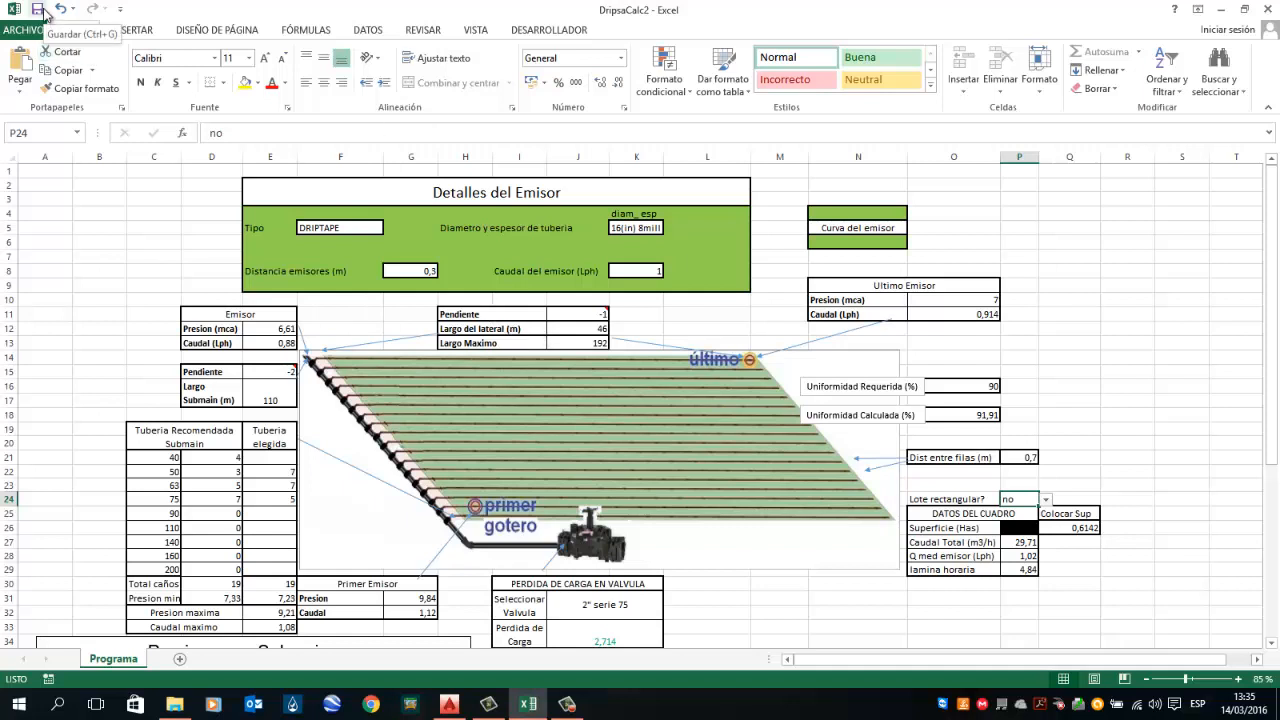
# Step: Save the workbook
pyautogui.click(42, 12)
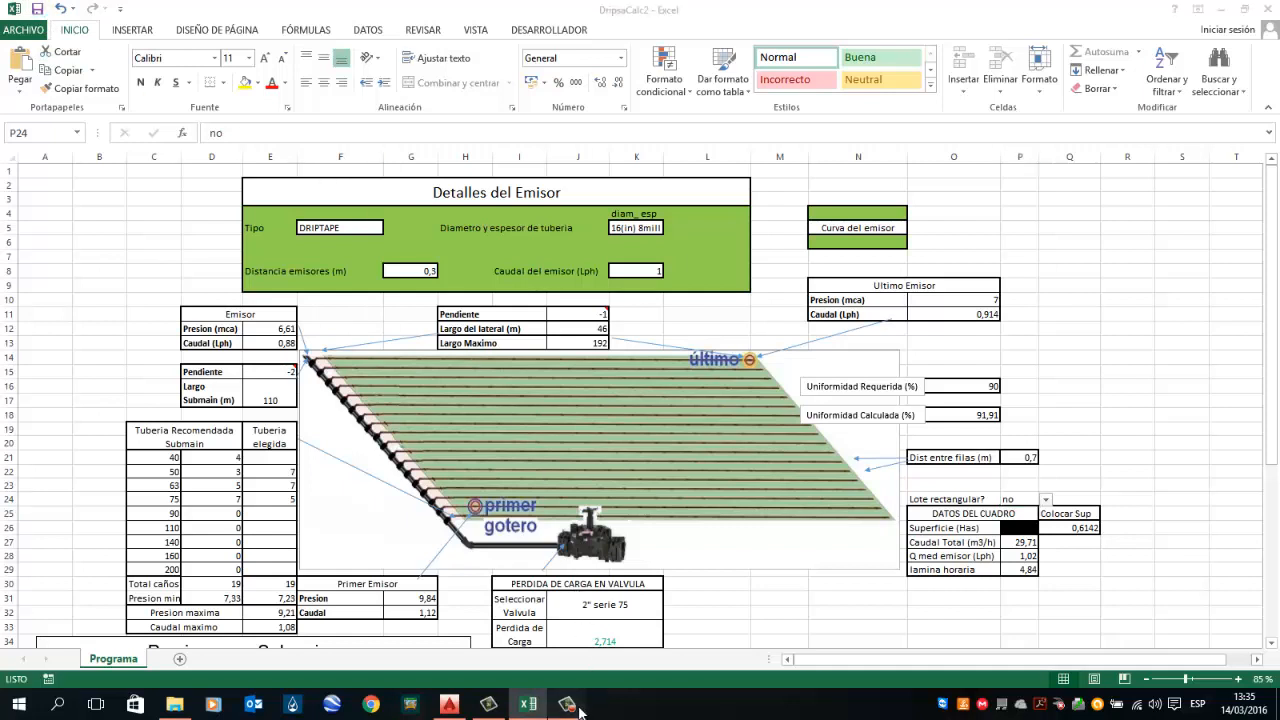
pyautogui.click(567, 704)
pyautogui.click(1245, 641)
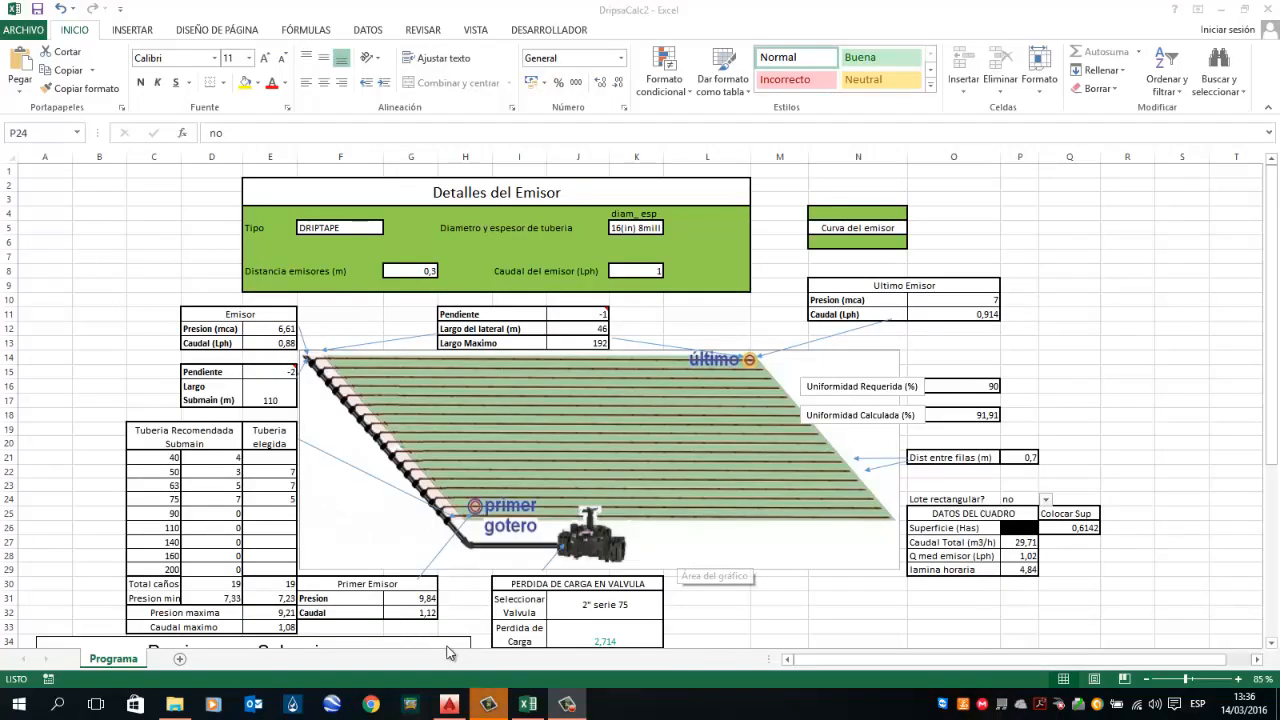
# Step: Try to edit the recommended submain pipe counts, such as the count for 75 pipes
pyautogui.click(222, 514)
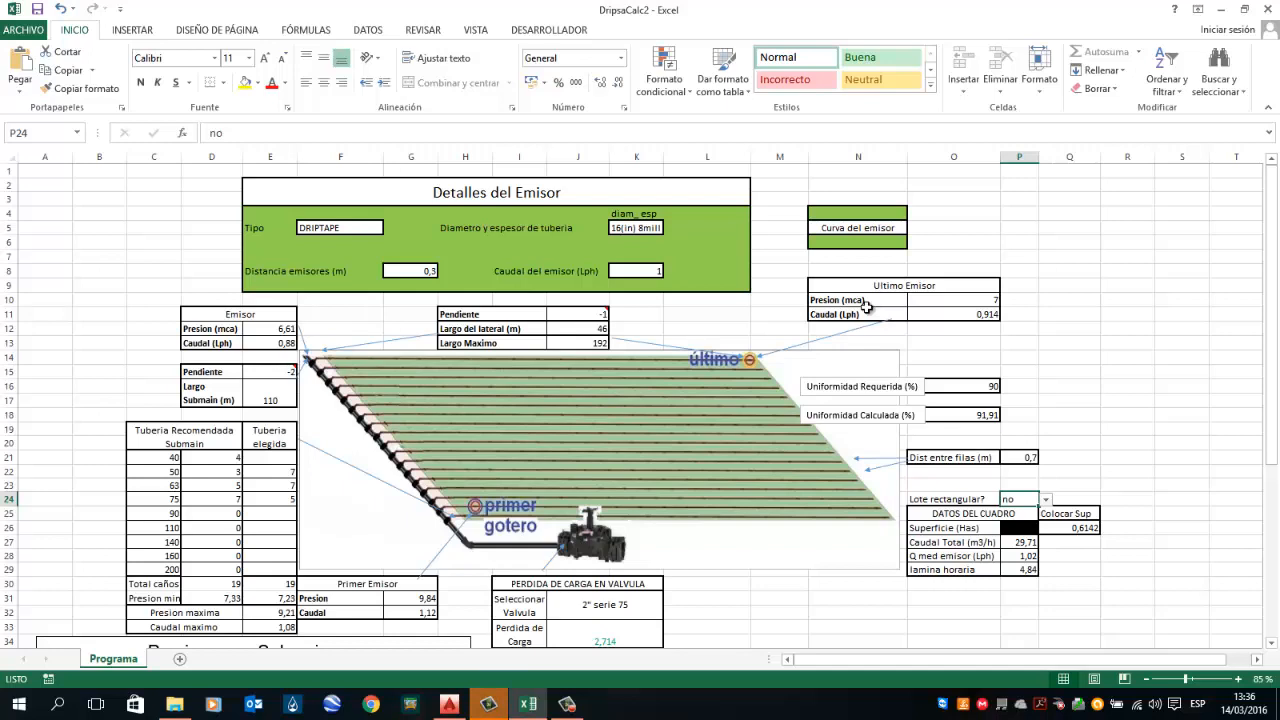
pyautogui.click(222, 473)
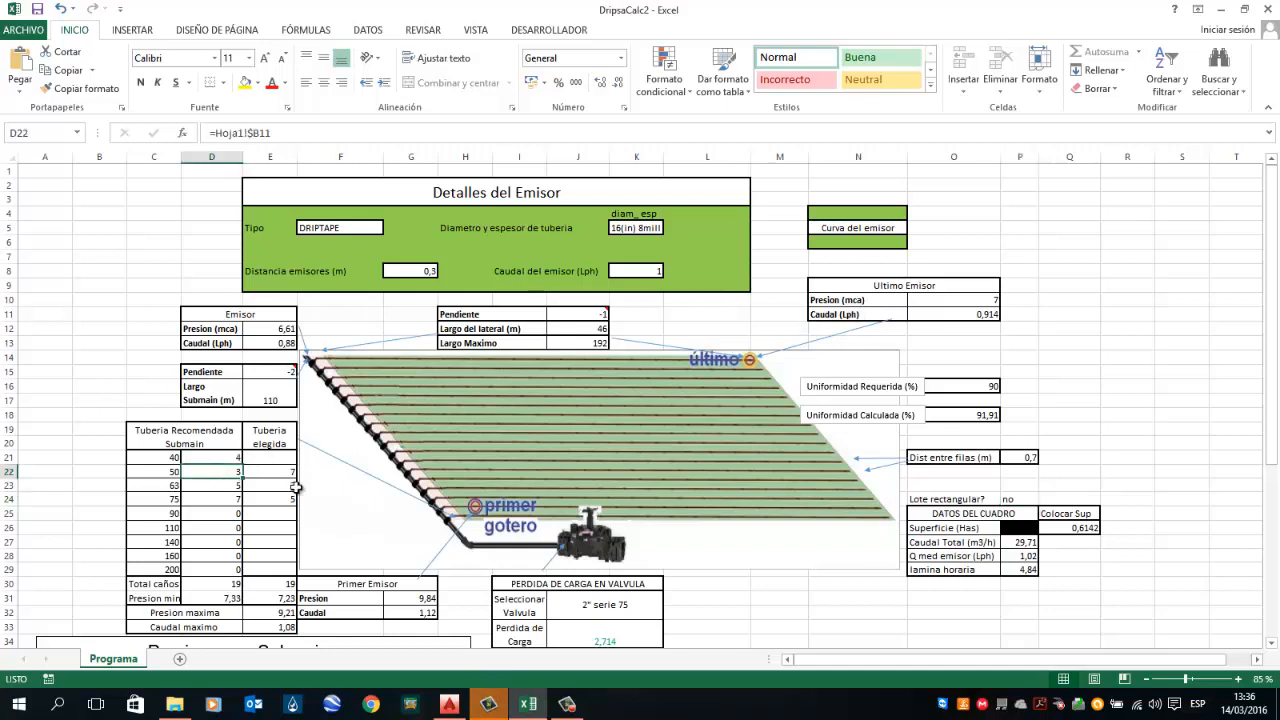
pyautogui.click(215, 458)
pyautogui.scroll(-1, 222, 523)
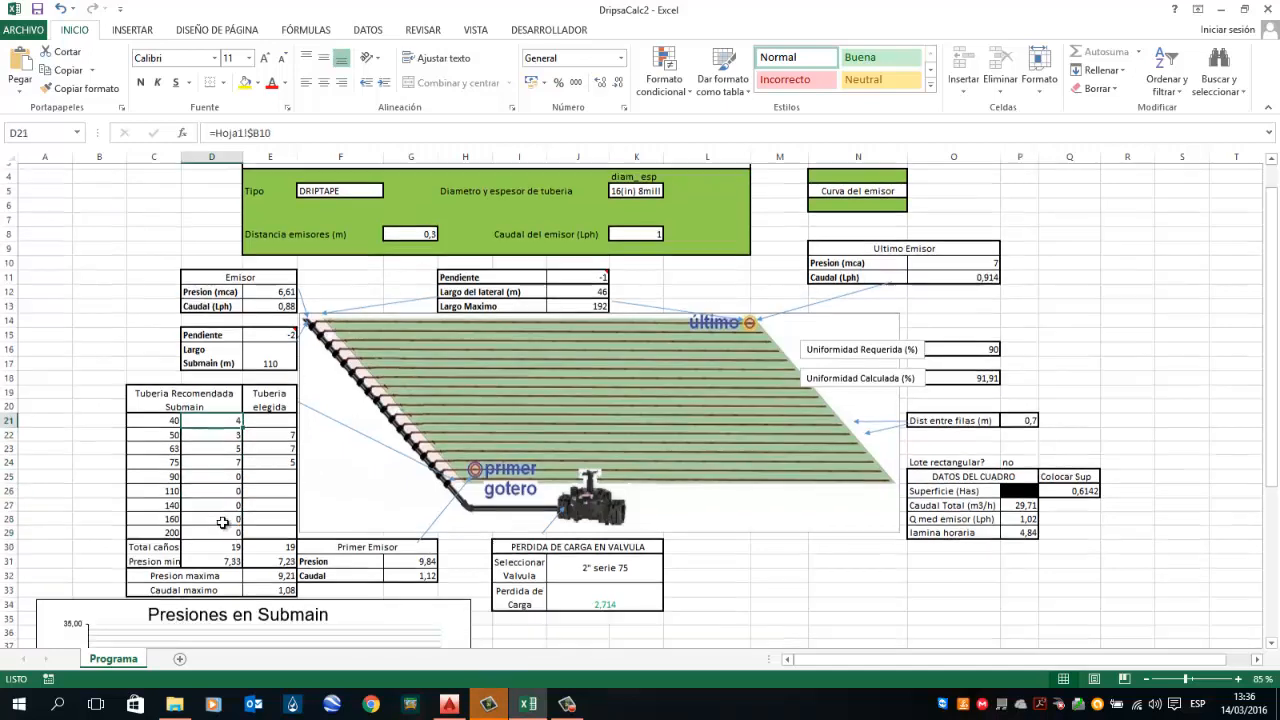
pyautogui.click(222, 546)
pyautogui.scroll(1, 230, 515)
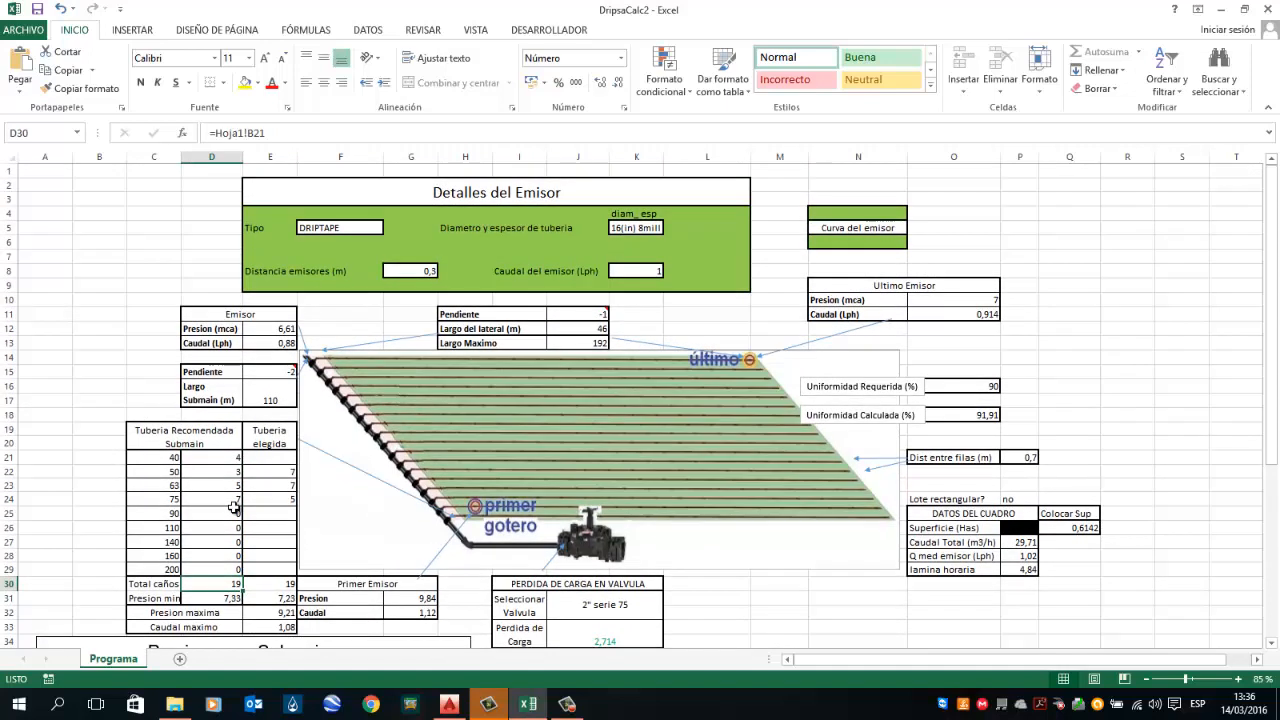
pyautogui.click(224, 499)
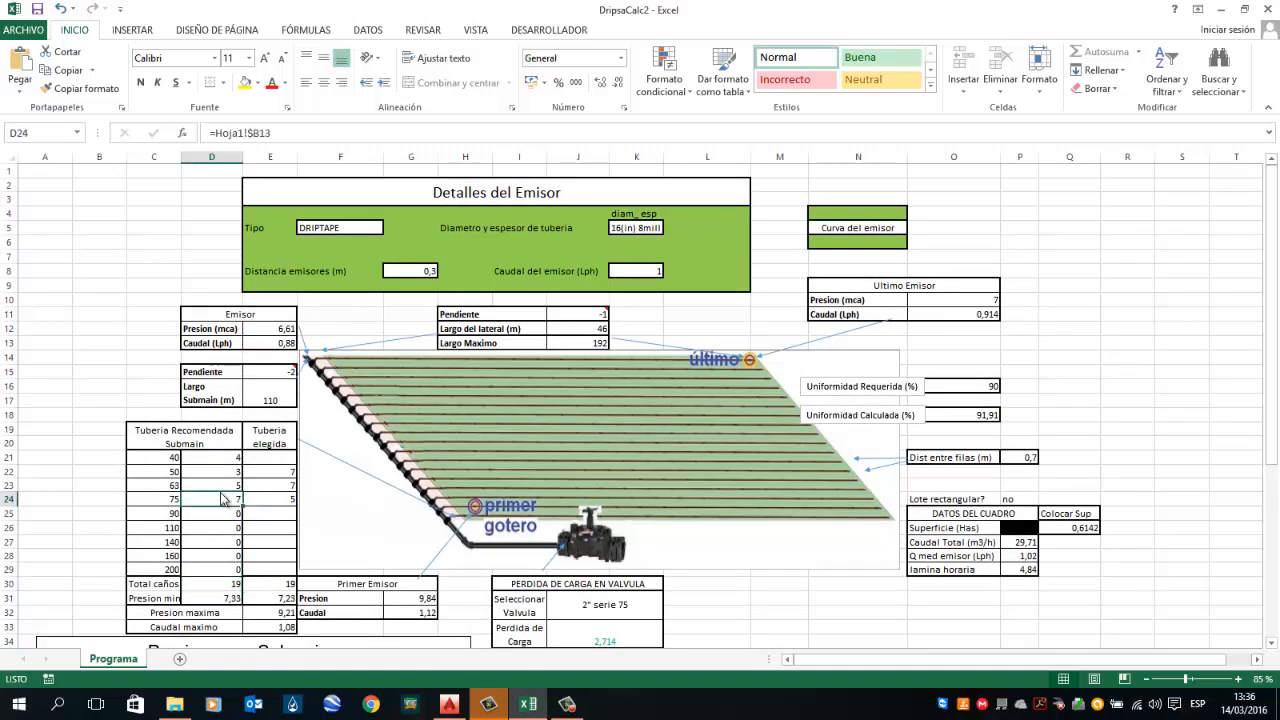
pyautogui.doubleClick(224, 499)
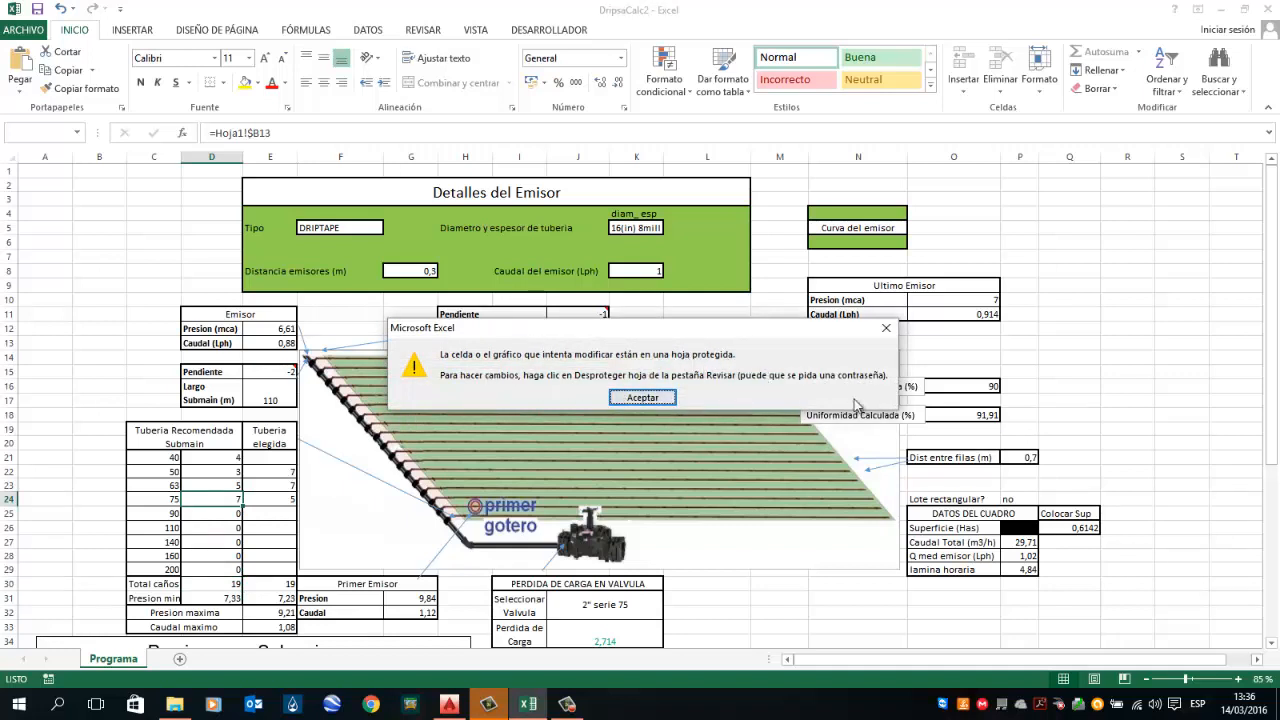
pyautogui.click(666, 399)
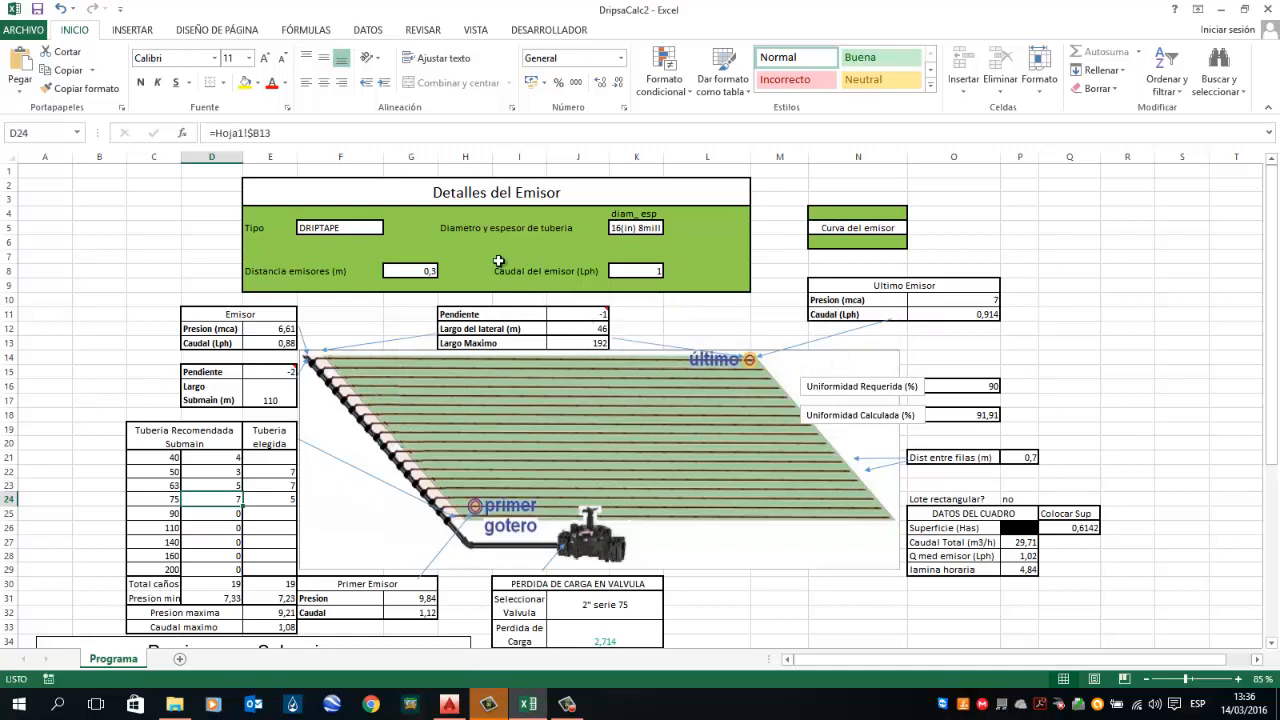
# Step: Try to delete the emitter pressure value
pyautogui.click(279, 328)
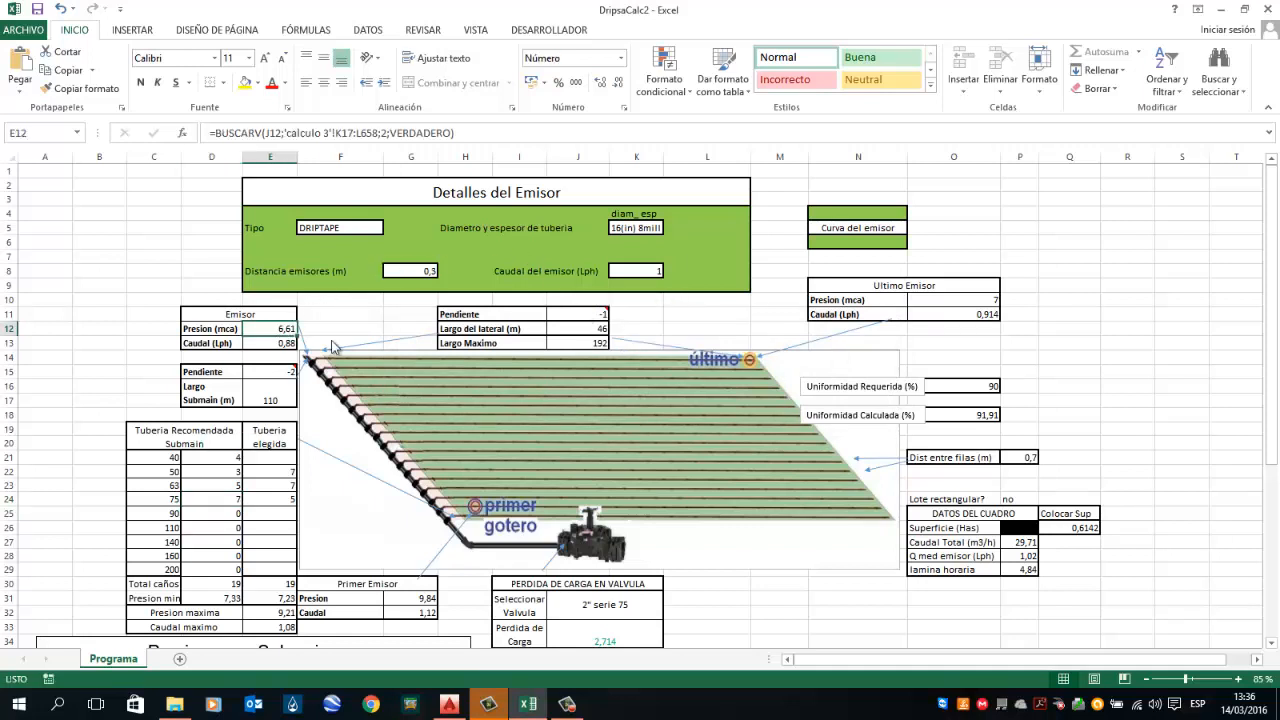
pyautogui.press('Delete')
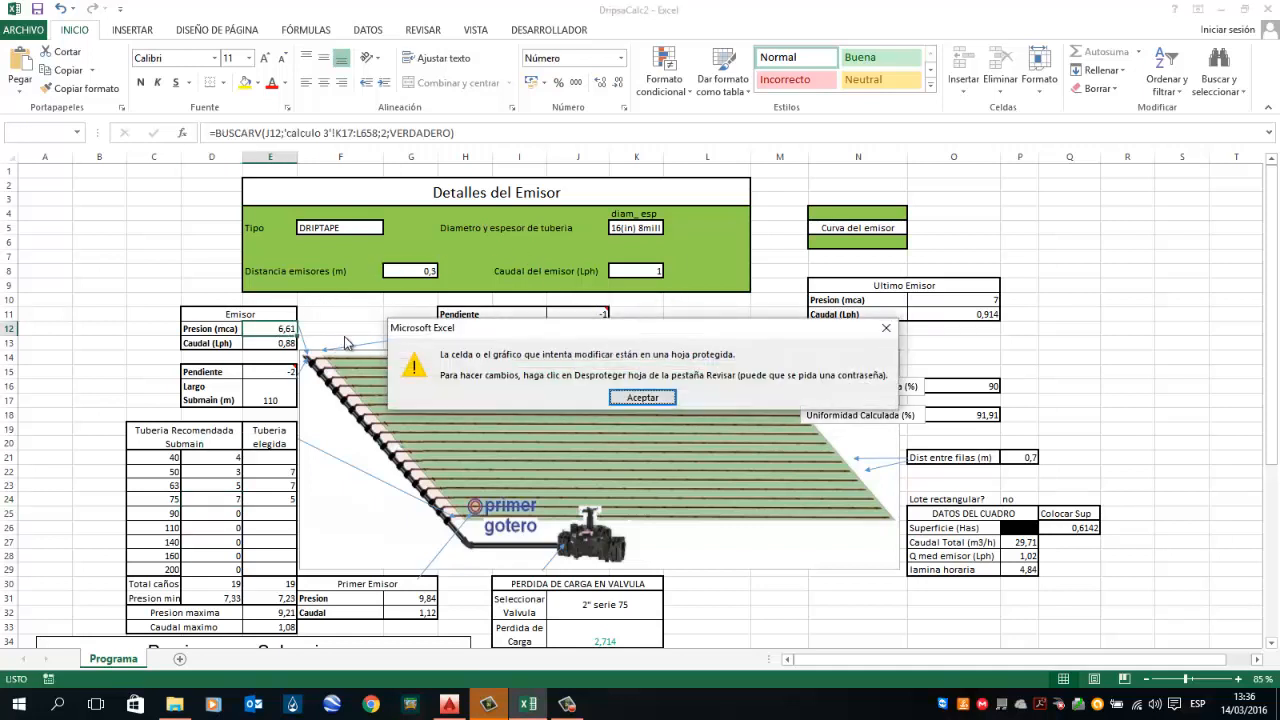
pyautogui.click(656, 401)
# Step: Try to edit the first emitter's flow value
pyautogui.click(415, 612)
pyautogui.doubleClick(415, 612)
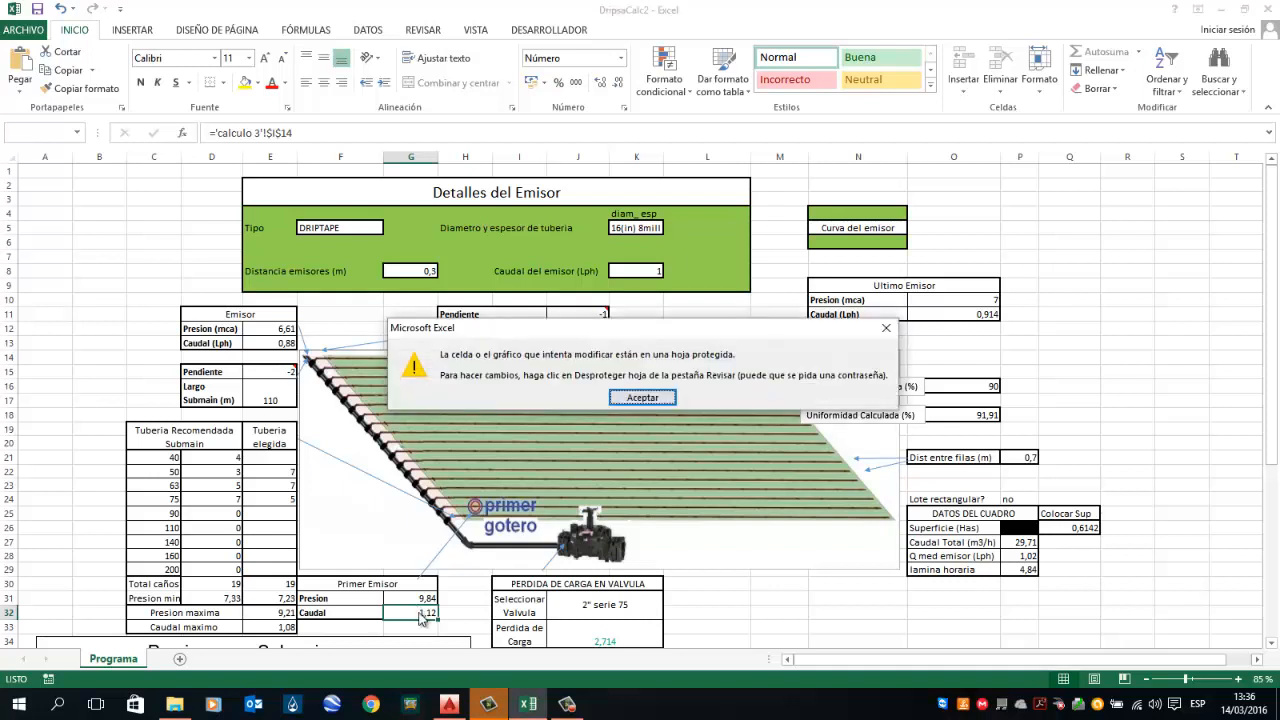
pyautogui.click(645, 398)
# Step: Try to enter ojigui as the valve selection, then cancel the entry
pyautogui.click(617, 601)
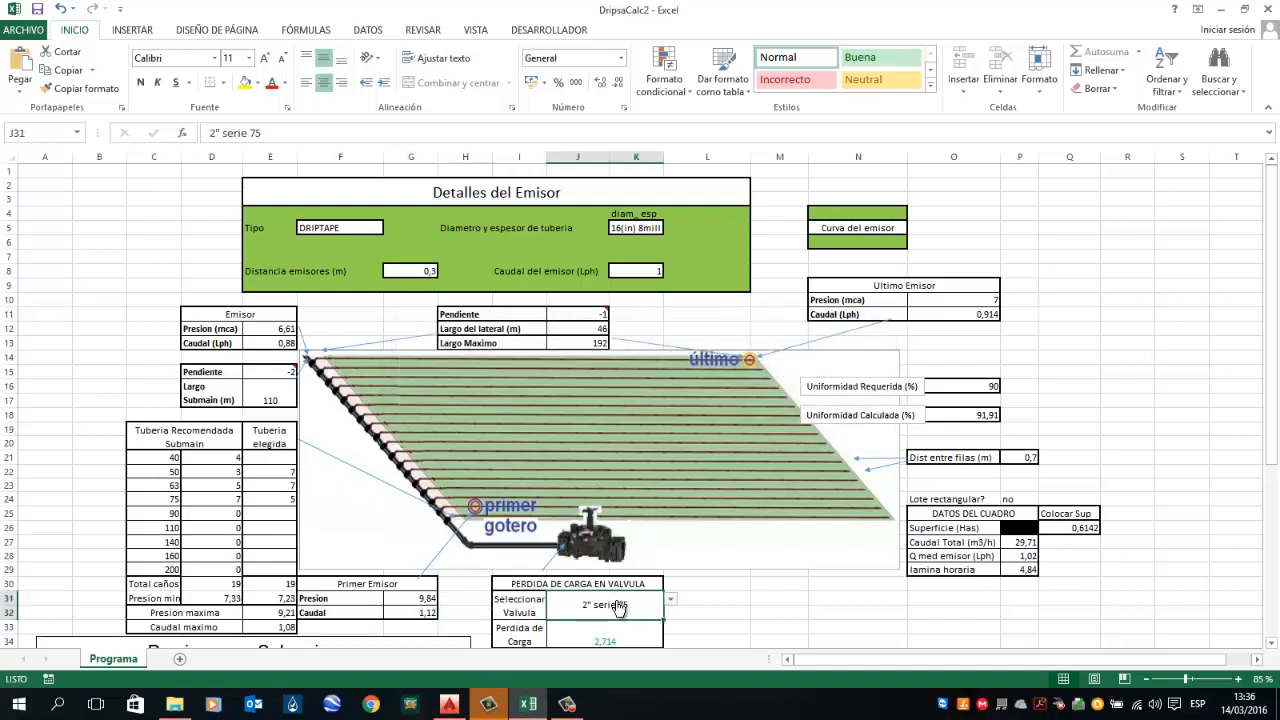
pyautogui.write('ojigui')
pyautogui.press('Return')
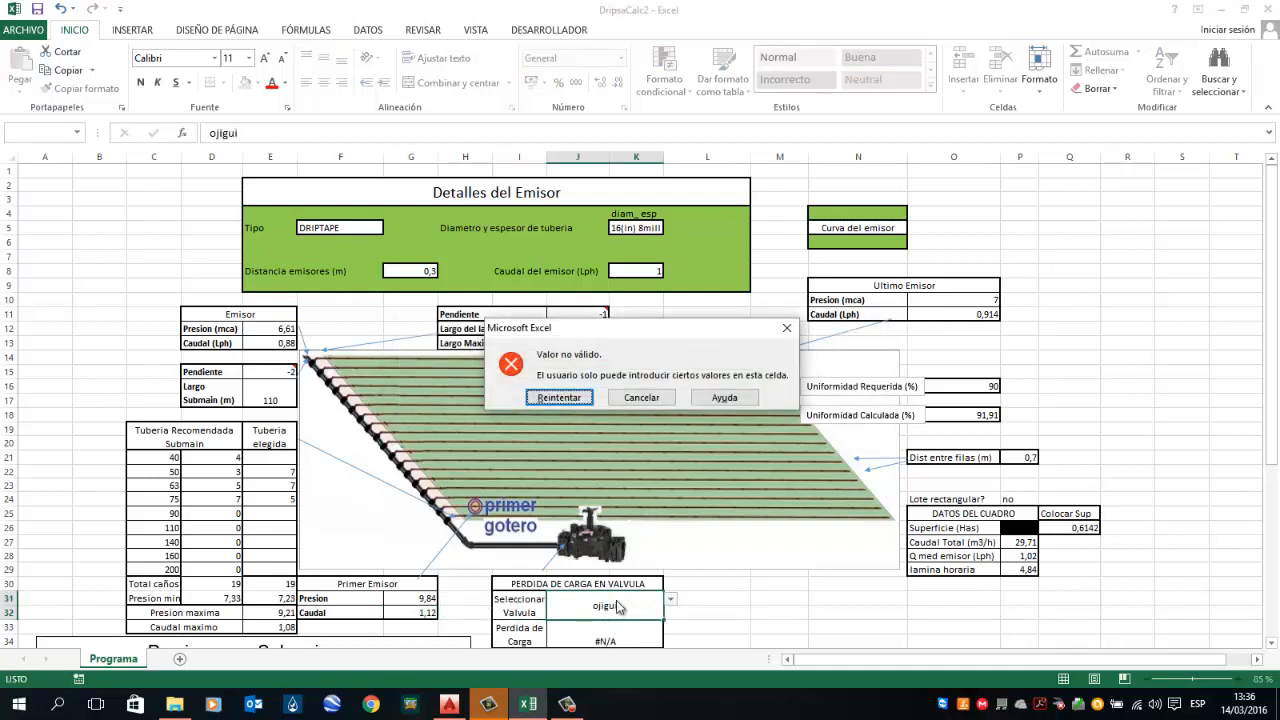
pyautogui.click(641, 398)
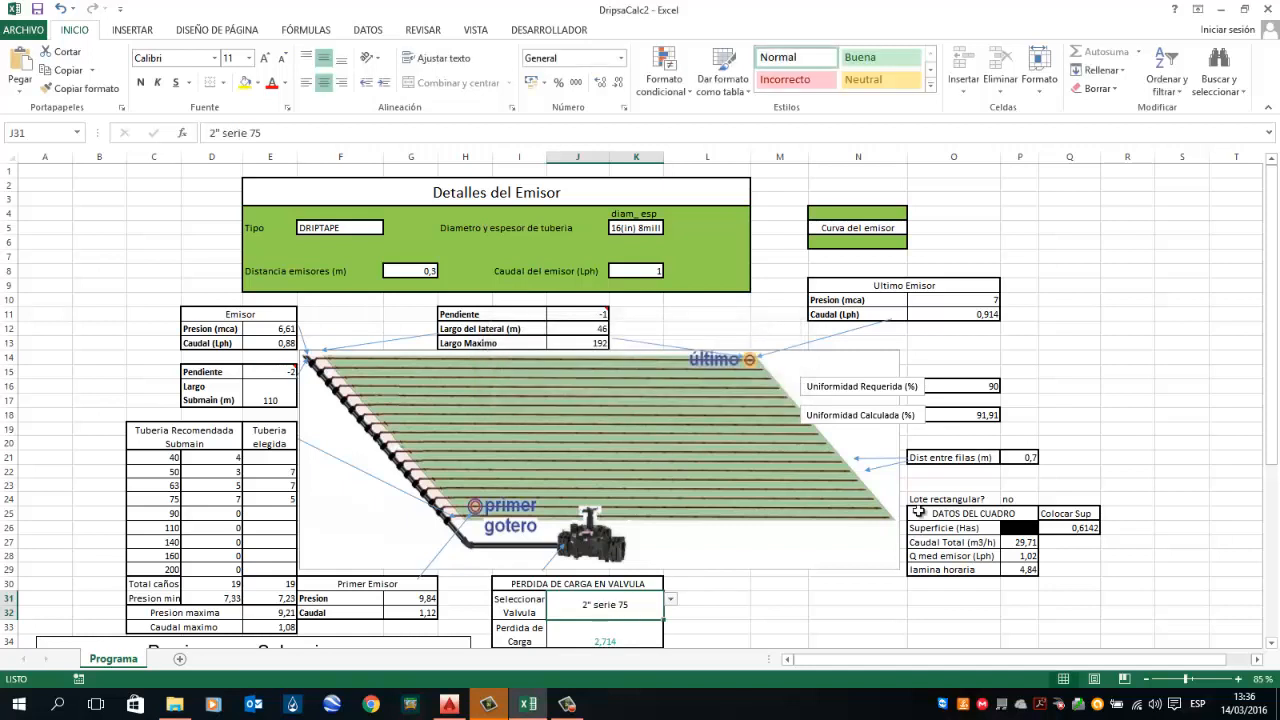
# Step: Try to edit the row spacing label and the plot data summary cells such as total flow and hourly depth
pyautogui.doubleClick(955, 458)
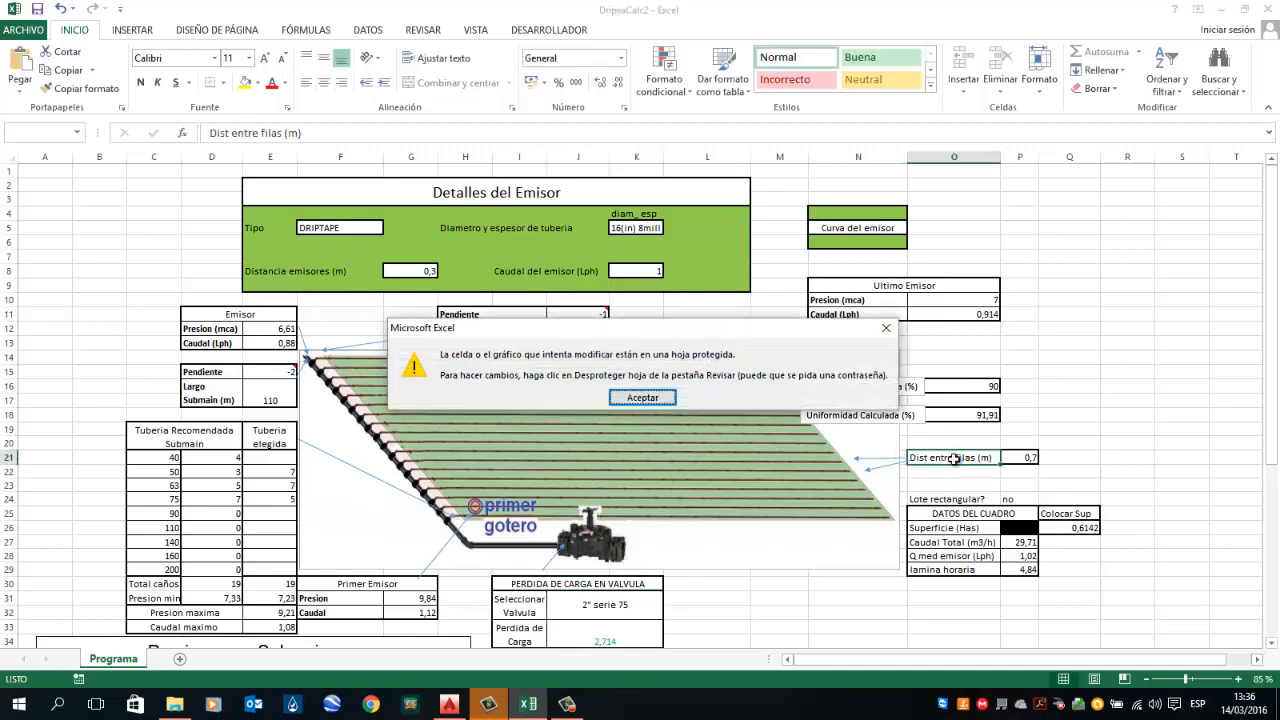
pyautogui.press('Return')
pyautogui.click(1012, 543)
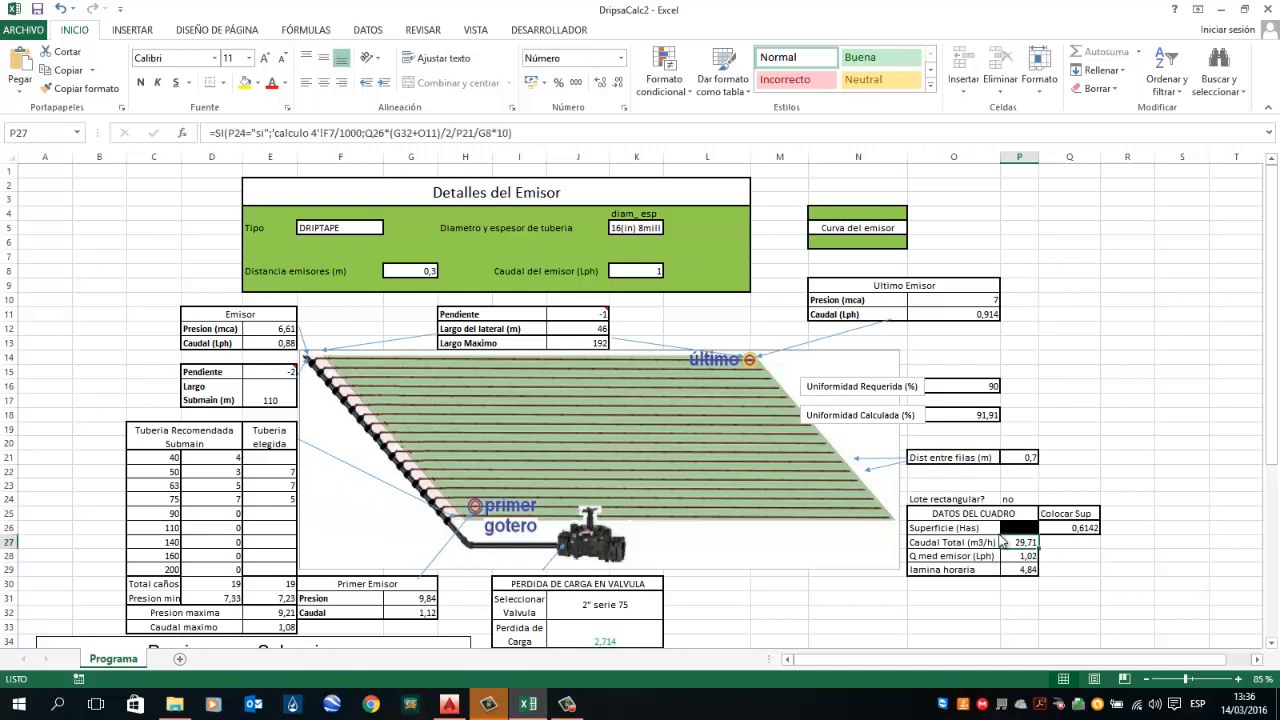
pyautogui.doubleClick(1003, 541)
pyautogui.press('Return')
pyautogui.click(1007, 557)
pyautogui.doubleClick(975, 569)
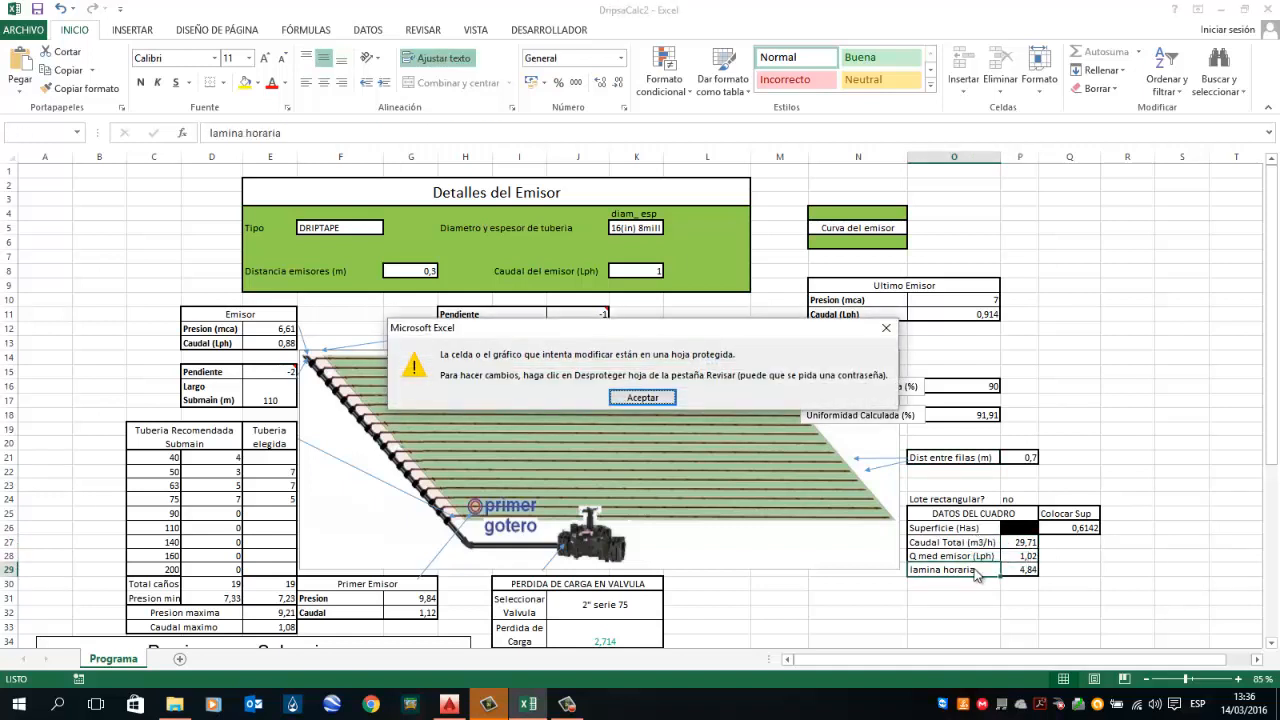
pyautogui.click(628, 397)
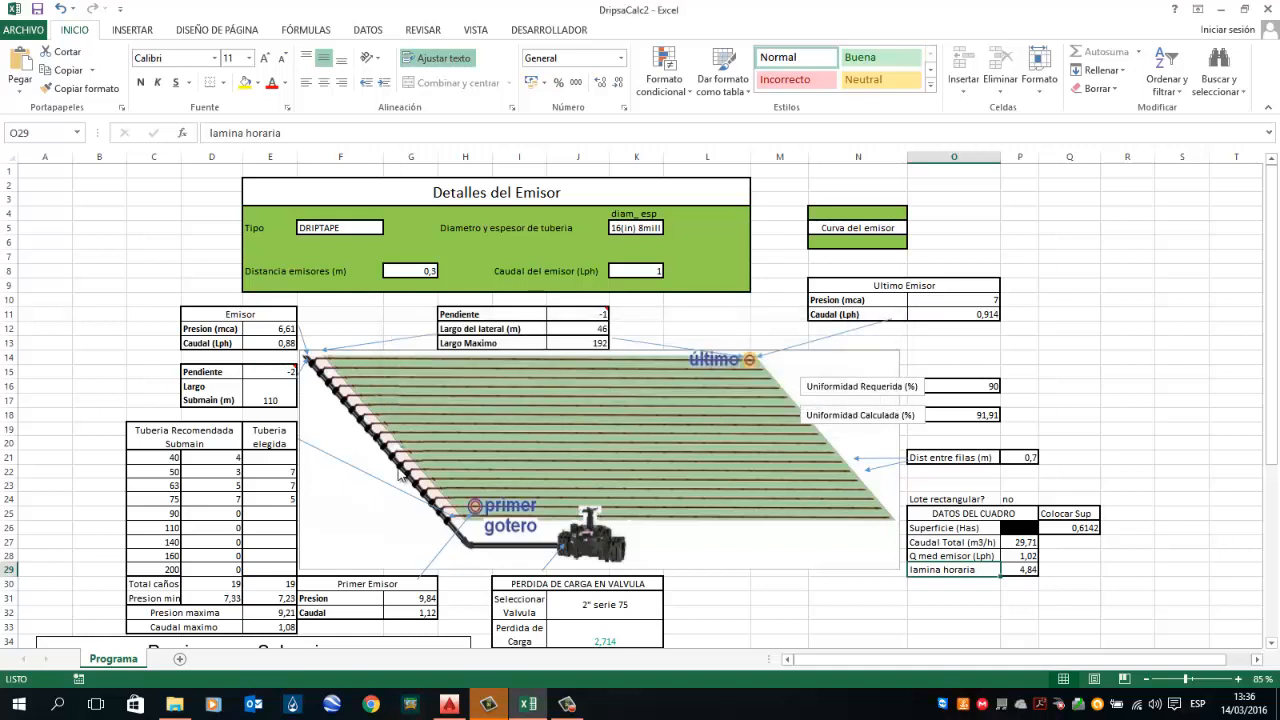
# Step: Try to edit the maximum length value and the lateral length label, then select the lateral length cell
pyautogui.doubleClick(594, 342)
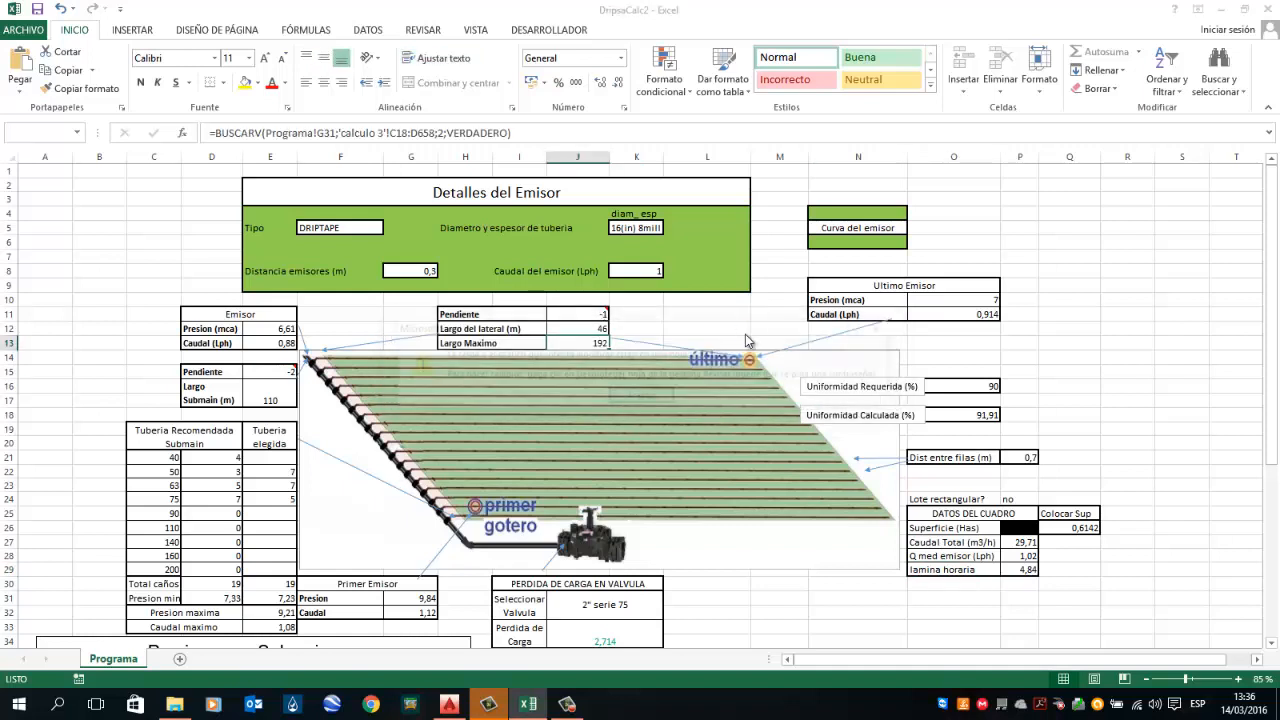
pyautogui.press('Return')
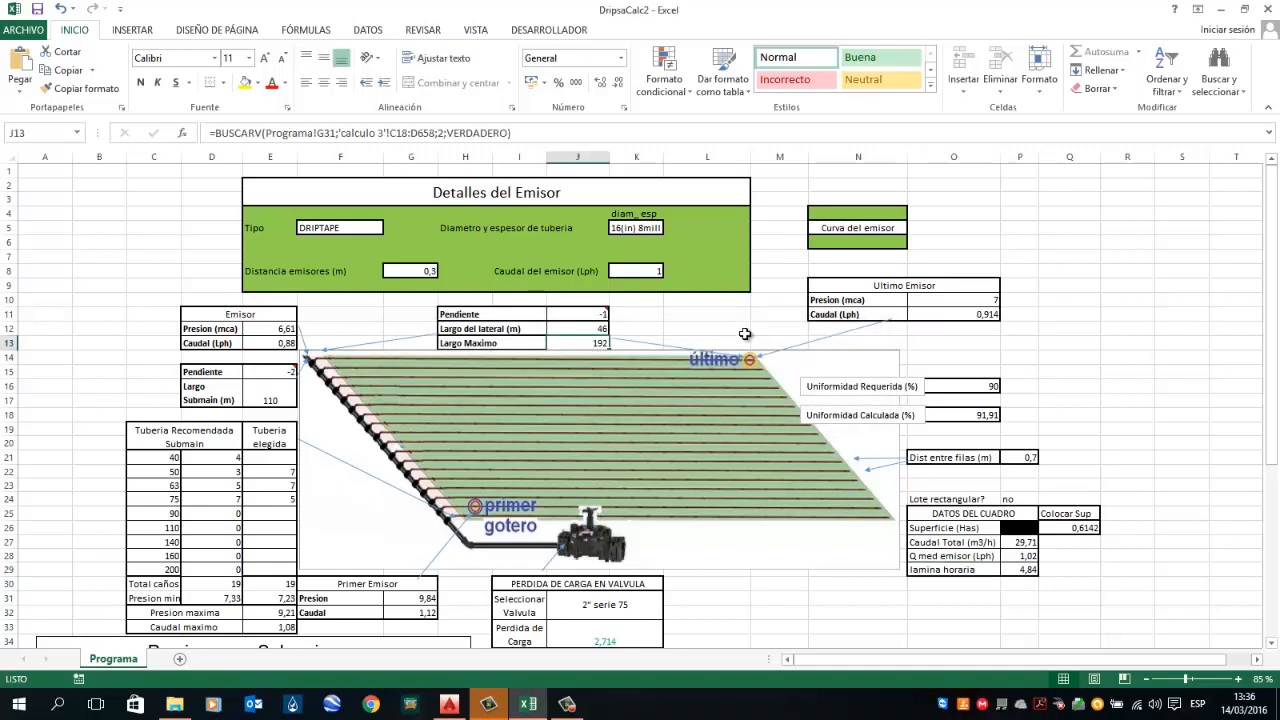
pyautogui.doubleClick(490, 328)
pyautogui.press('Return')
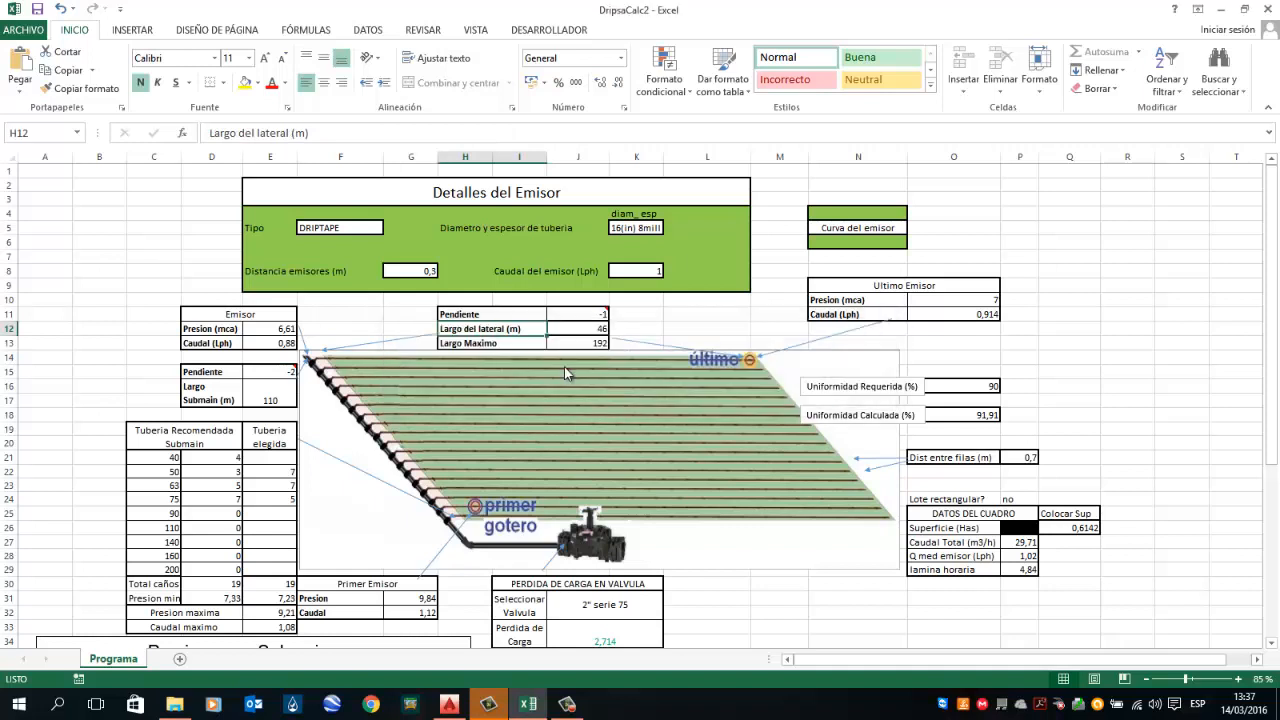
pyautogui.click(595, 327)
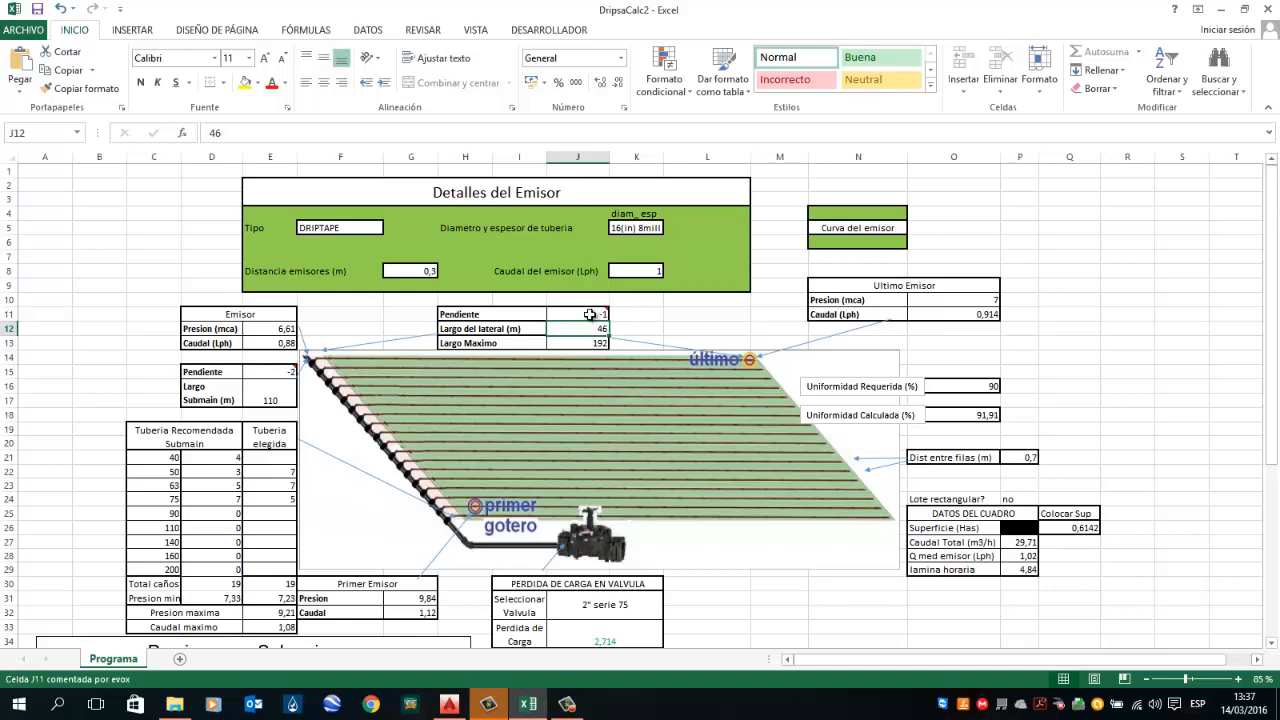
pyautogui.moveTo(578, 315)
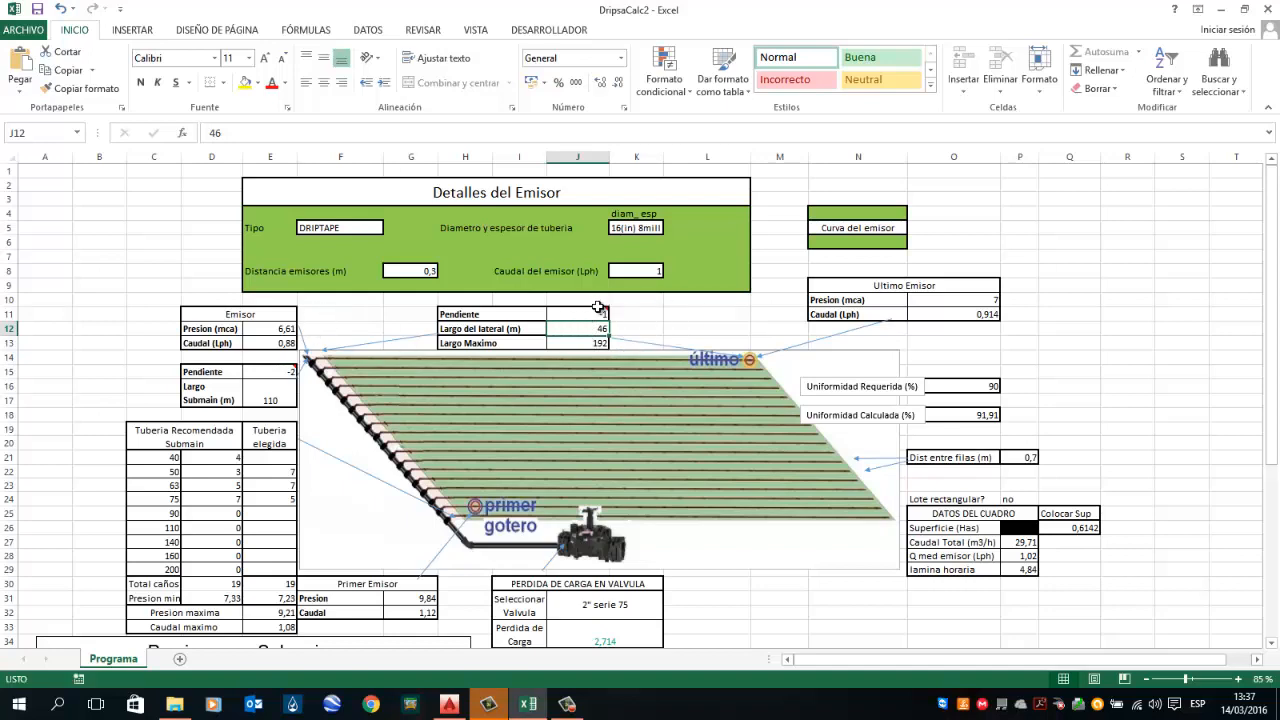